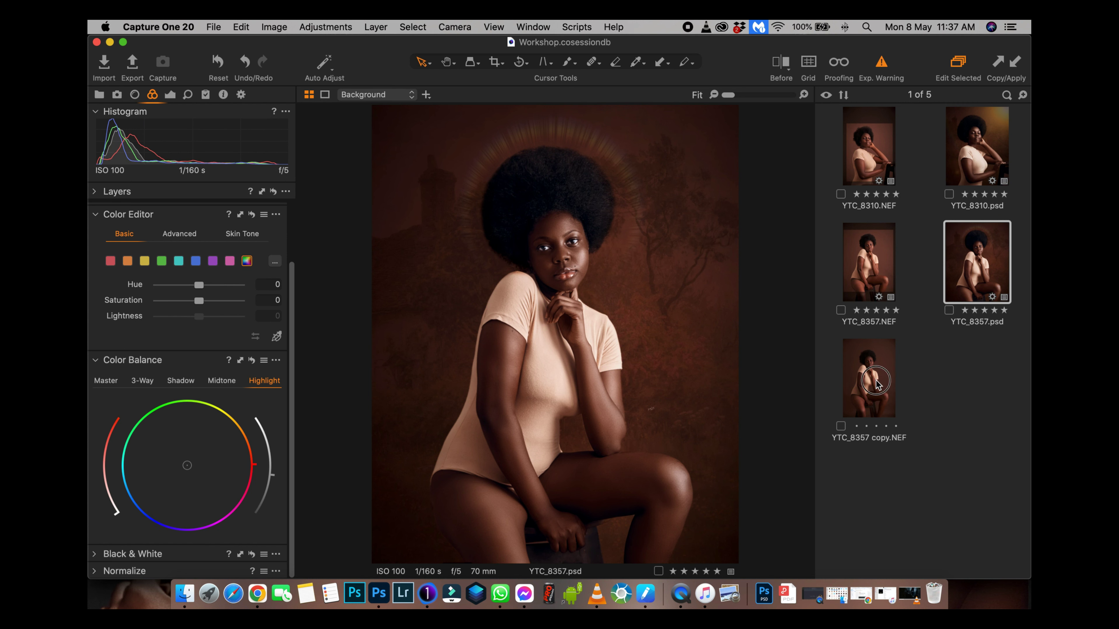
# Compare the original YTC_8357 copy.NEF with the edited YTC_8357.psd in the session.
pyautogui.click(873, 394)
pyautogui.click(974, 279)
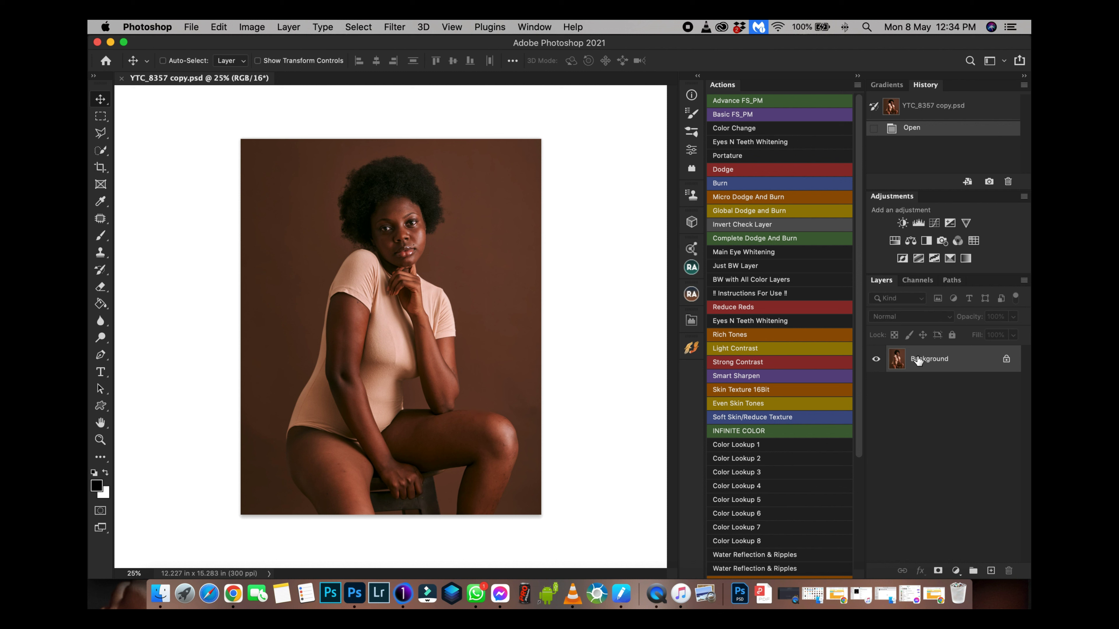
# In Photoshop, duplicate the Background layer of YTC_8357 copy.psd within the same document.
pyautogui.rightClick(929, 362)
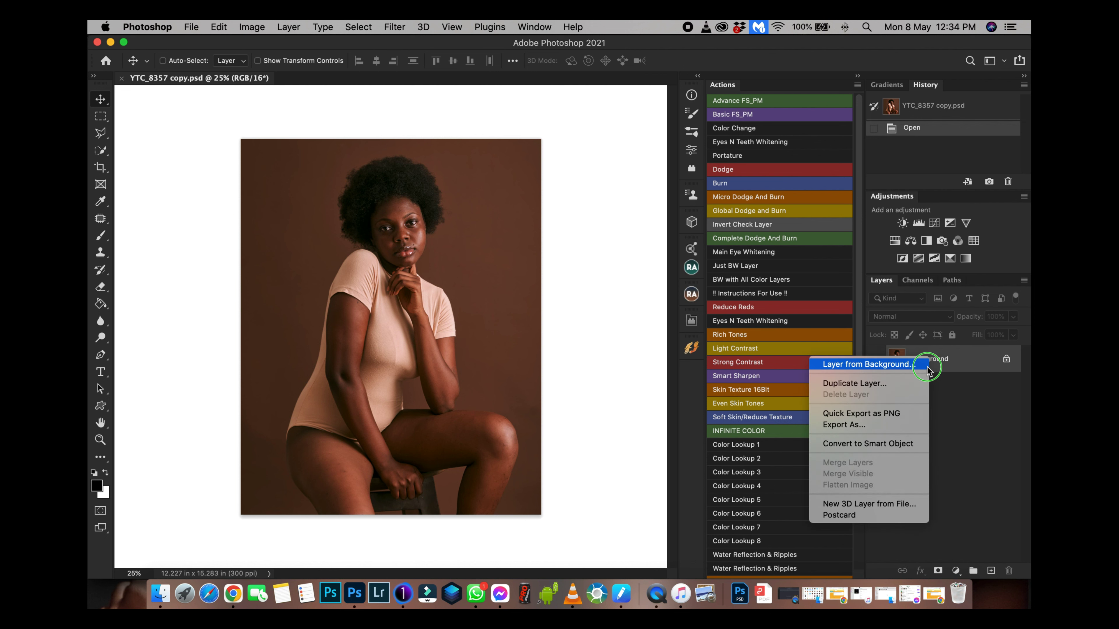
pyautogui.click(894, 385)
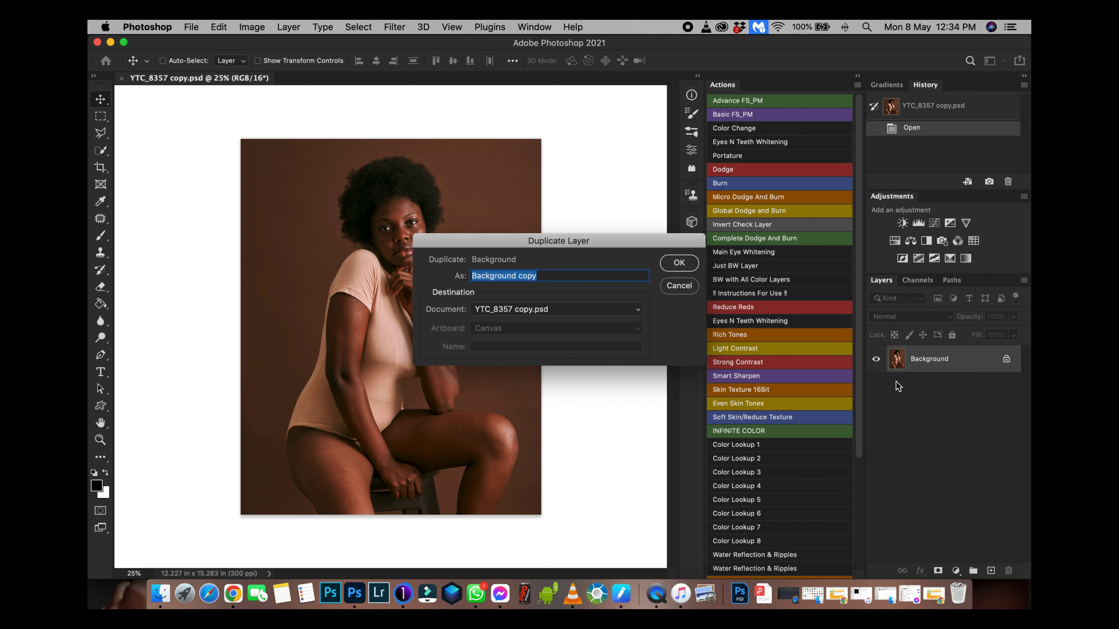
pyautogui.click(679, 263)
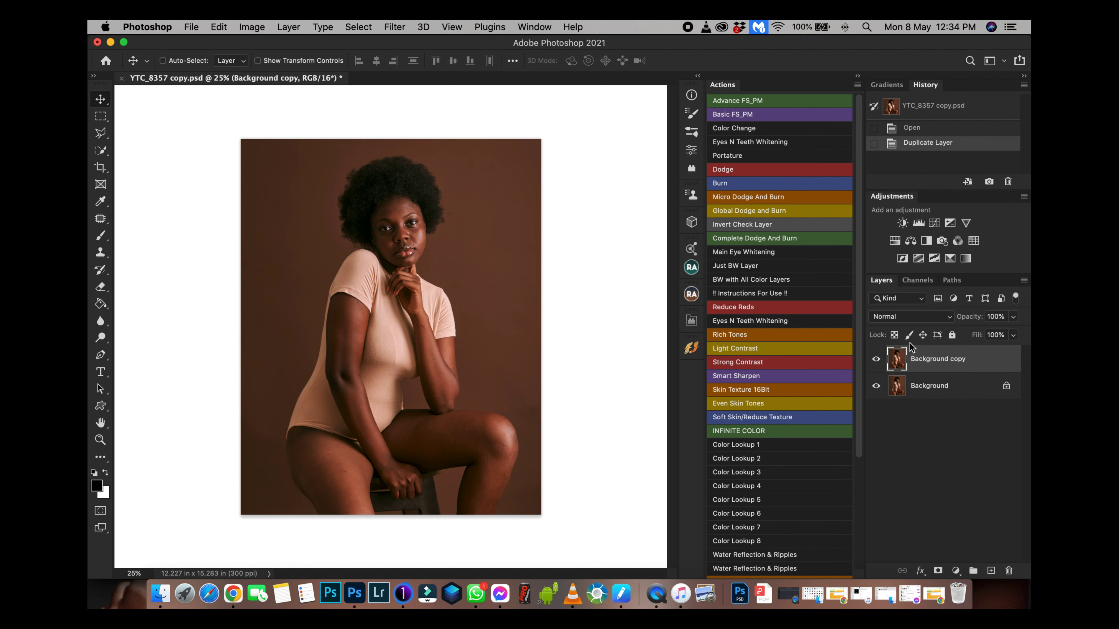
# Examine the model's upper body, face and hair up close, and return to the full image.
pyautogui.press('super+plus')
pyautogui.press('super+plus')
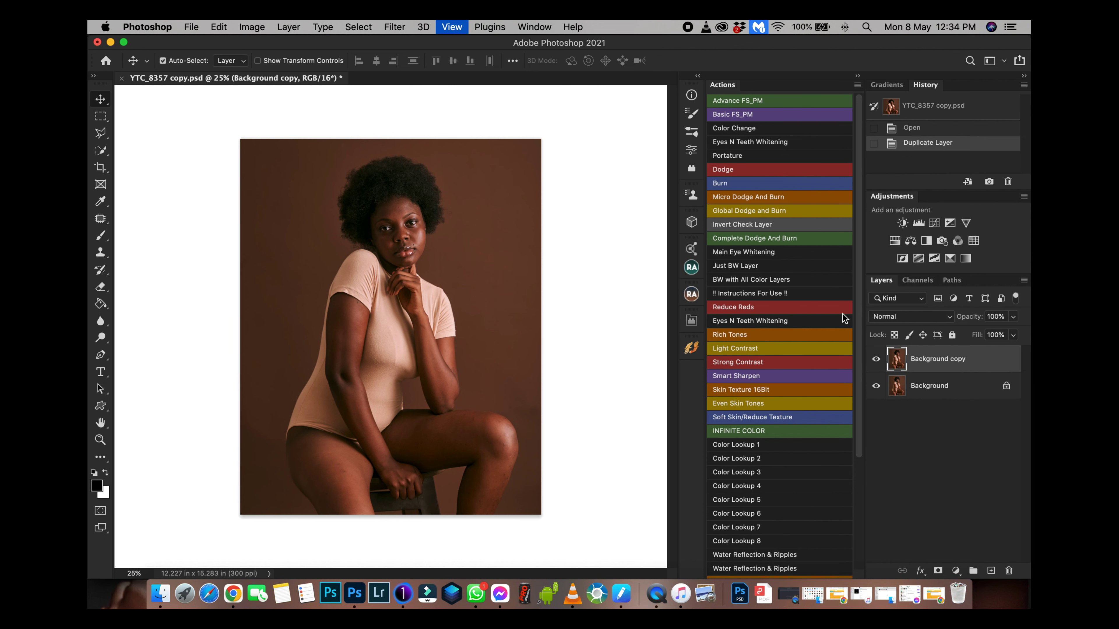
pyautogui.press('super+plus')
pyautogui.press('super+plus')
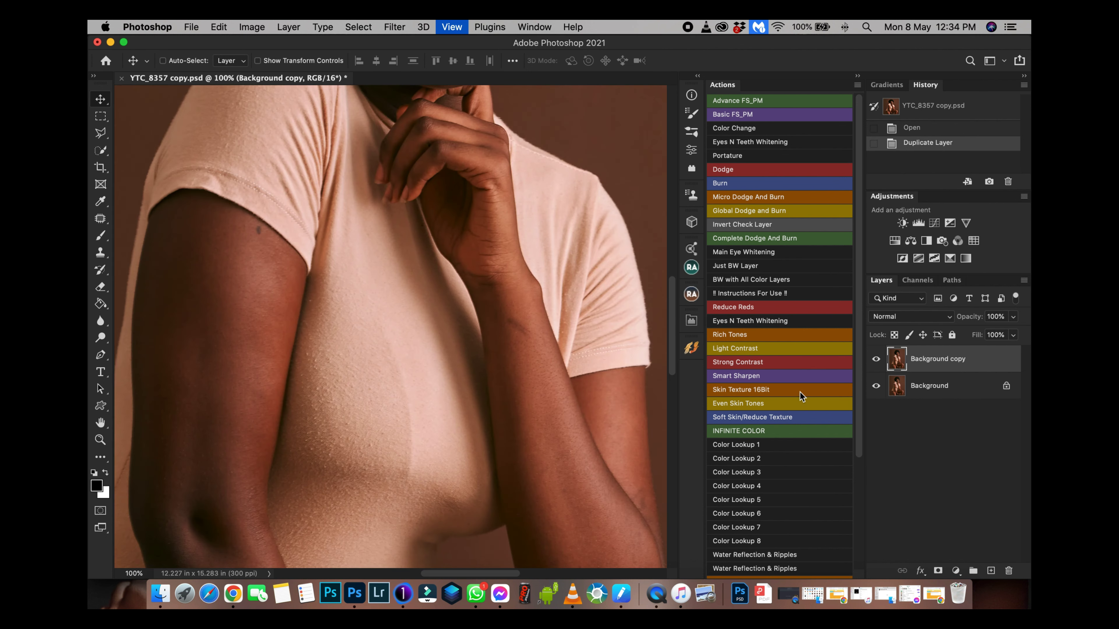
pyautogui.moveTo(496, 315); pyautogui.dragTo(511, 426)
pyautogui.scroll(10, 510, 426)
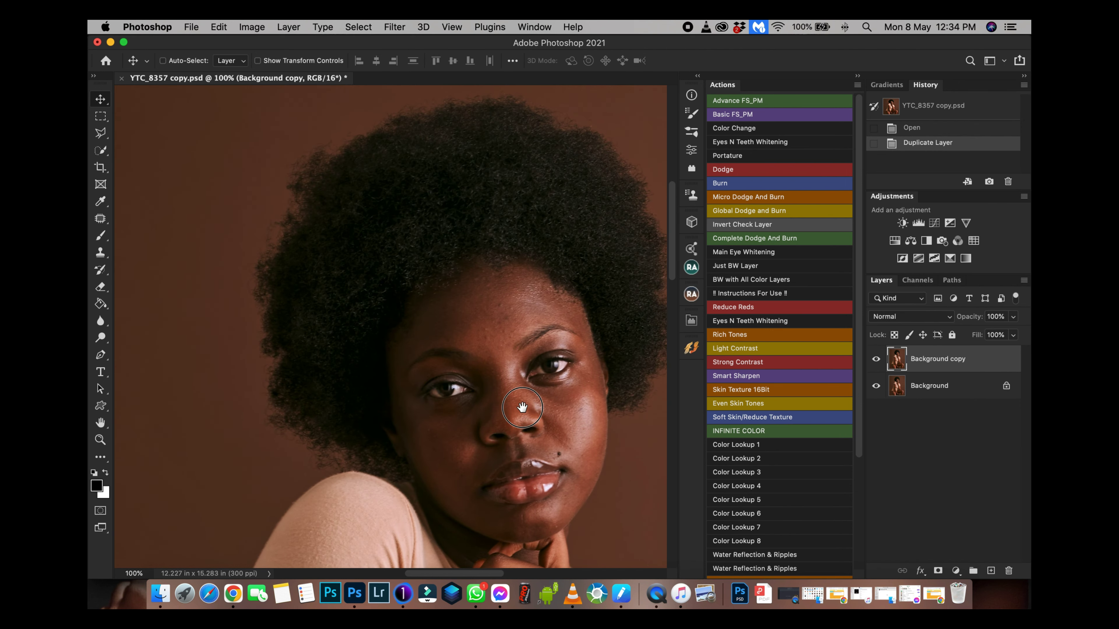
pyautogui.press('super+minus')
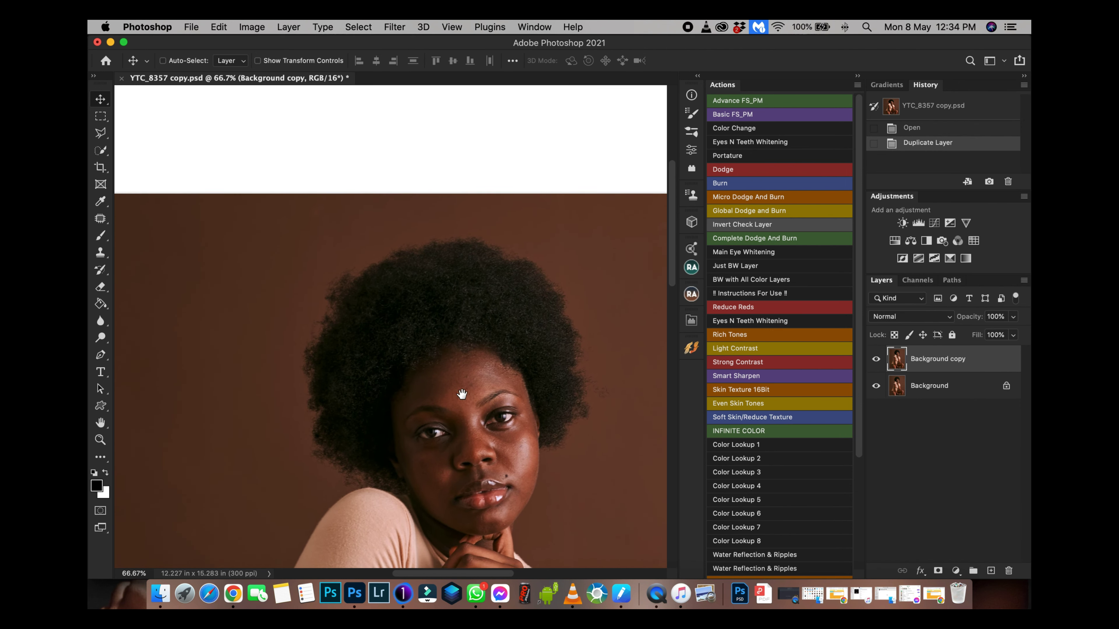
pyautogui.press('super+minus')
pyautogui.press('super+minus')
pyautogui.press('super+plus')
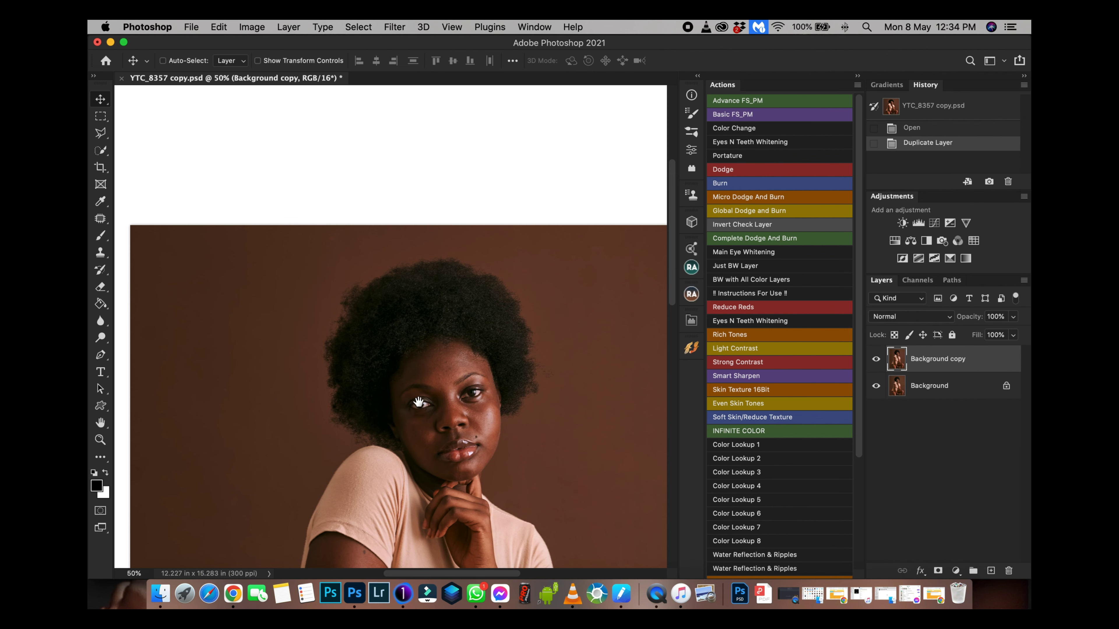
pyautogui.scroll(3, 419, 402)
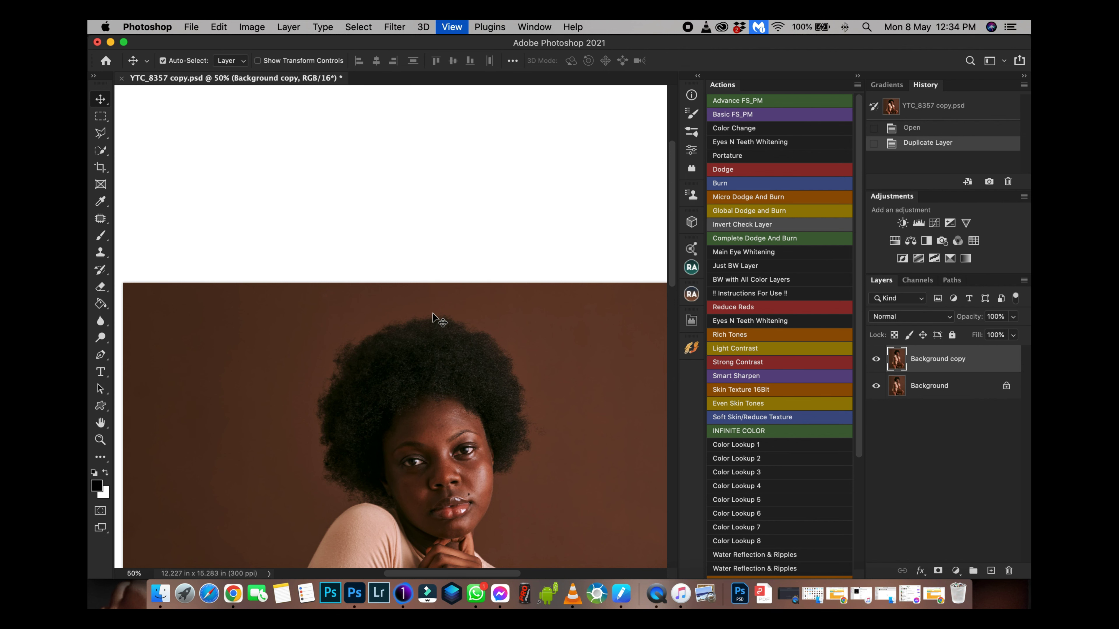
pyautogui.press('super+minus')
pyautogui.press('super+minus')
pyautogui.press('super+minus')
pyautogui.press('super+plus')
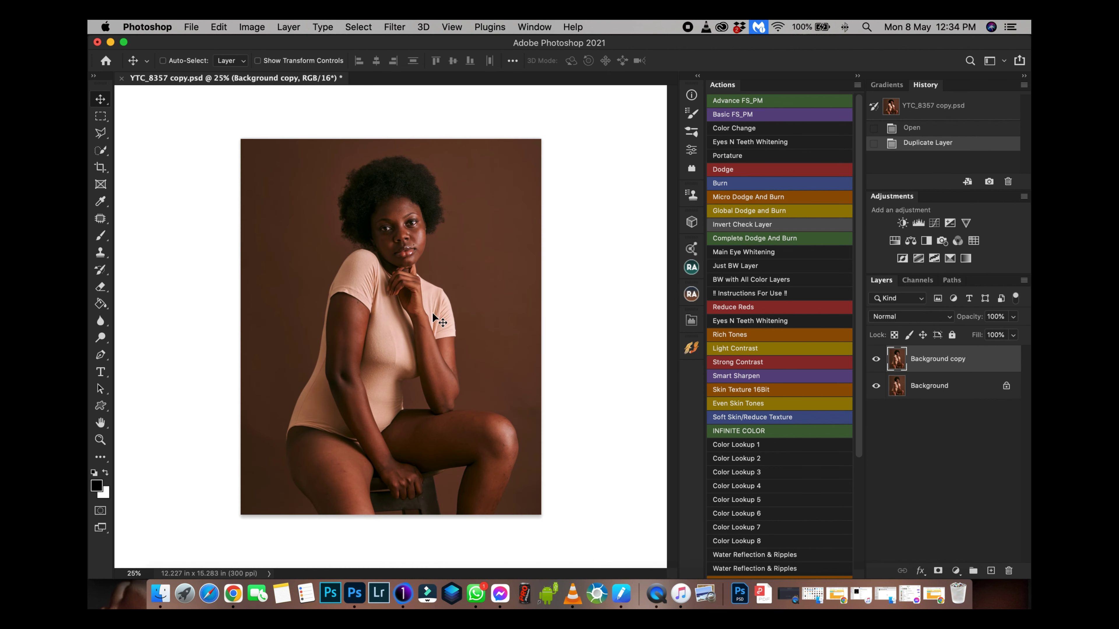
# Expand the canvas beyond the photo's edges with a 4 : 5 (8 : 10) Content-Aware crop to about 13.08 x 16.35 in.
pyautogui.press('c')
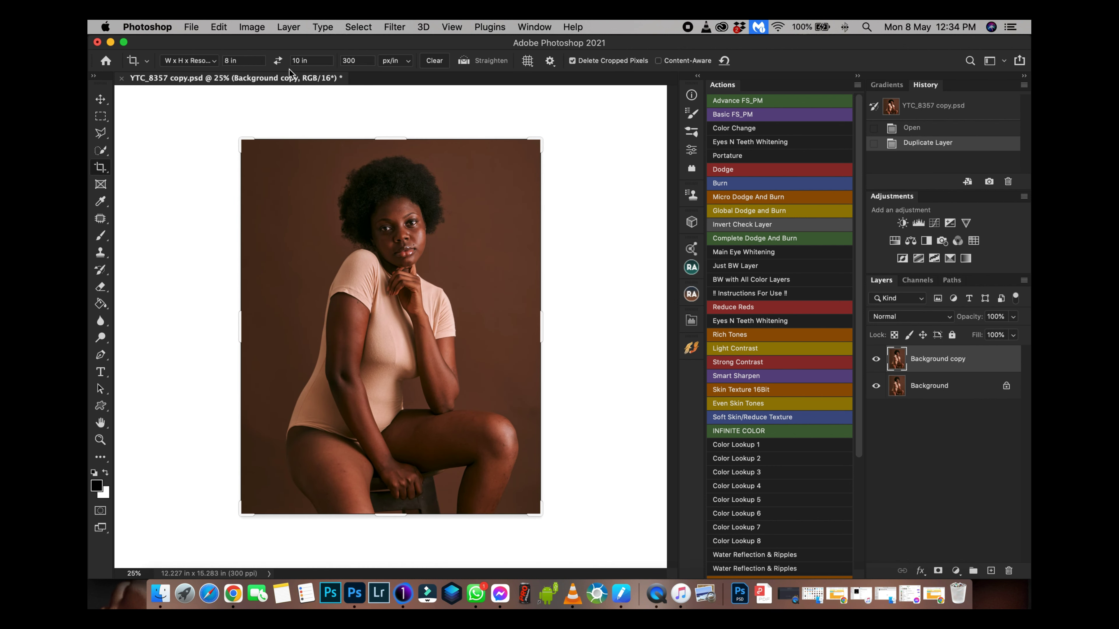
pyautogui.click(214, 60)
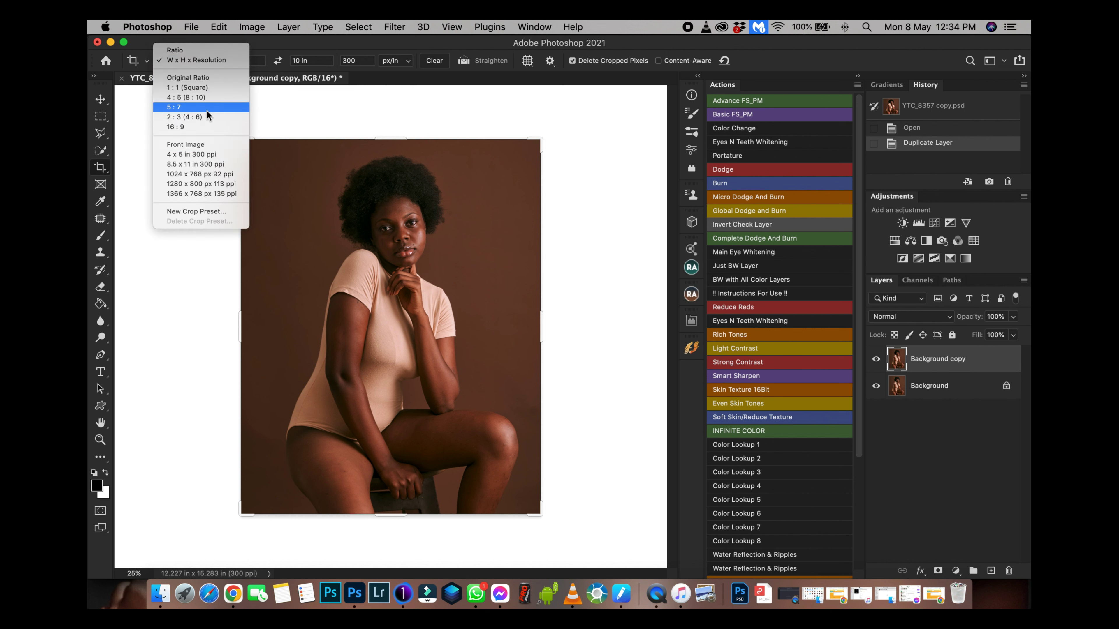
pyautogui.click(207, 99)
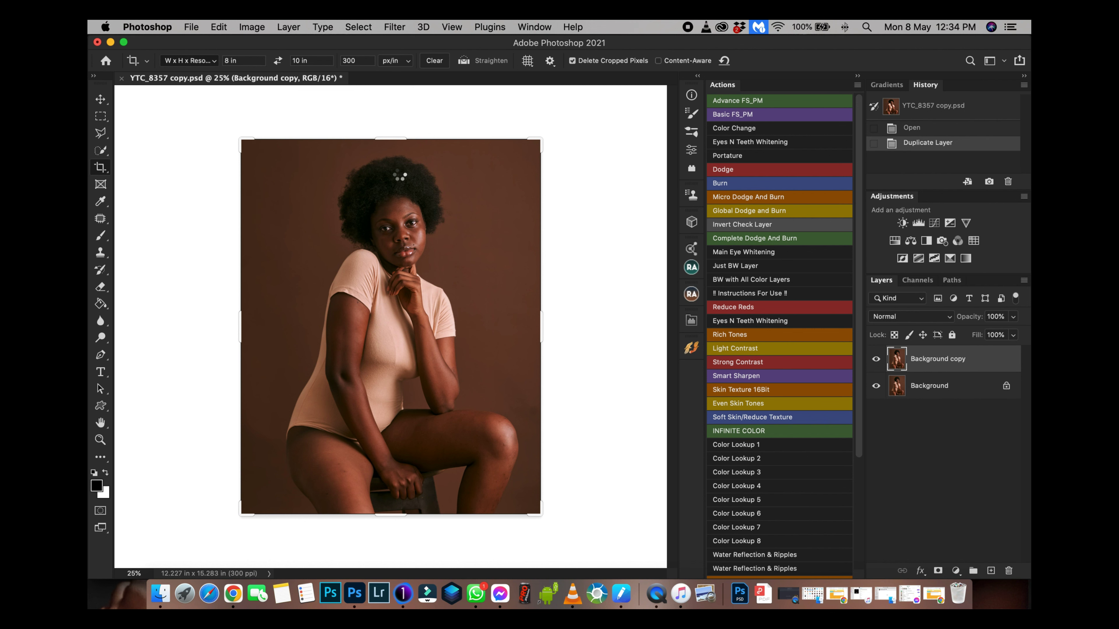
pyautogui.moveTo(398, 137); pyautogui.dragTo(395, 125)
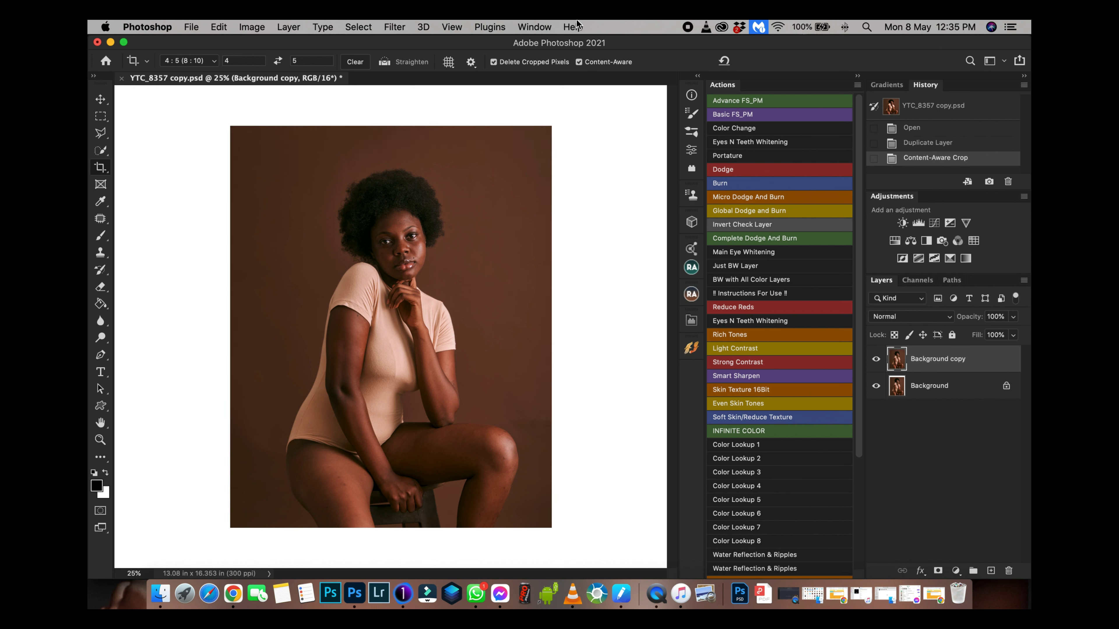
# Open the Liquify filter on the duplicated layer and push the top edge of the hair slightly upward with a smaller brush.
pyautogui.press('super')
pyautogui.click(405, 27)
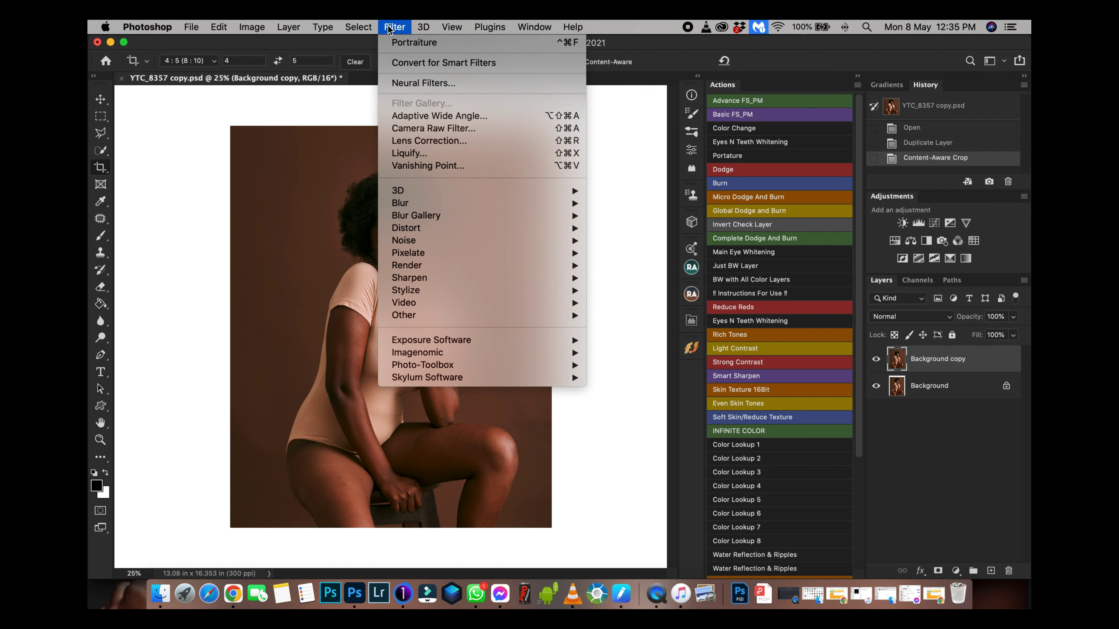
pyautogui.click(414, 153)
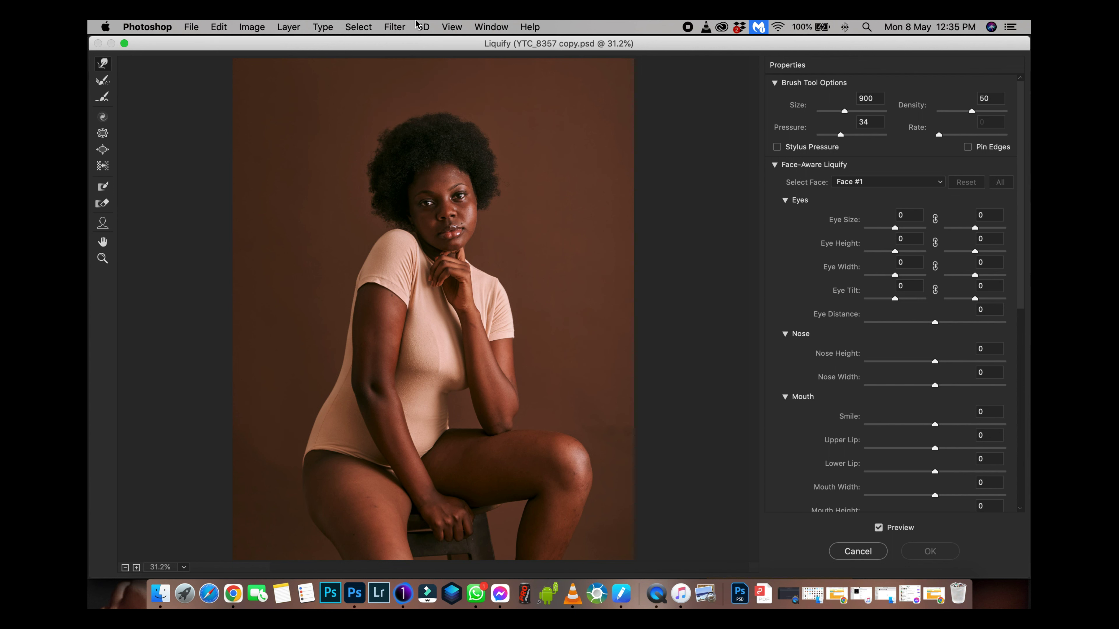
pyautogui.press('[')
pyautogui.press('[')
pyautogui.press('[')
pyautogui.press('[')
pyautogui.moveTo(462, 125)
pyautogui.mouseDown()
pyautogui.moveTo(470, 116)
pyautogui.moveTo(459, 112)
pyautogui.mouseUp()
# Set the Liquify brush size to 700 and push the hair's right, top and left edges outward for a fuller afro.
pyautogui.press(']')
pyautogui.press(']')
pyautogui.press(']')
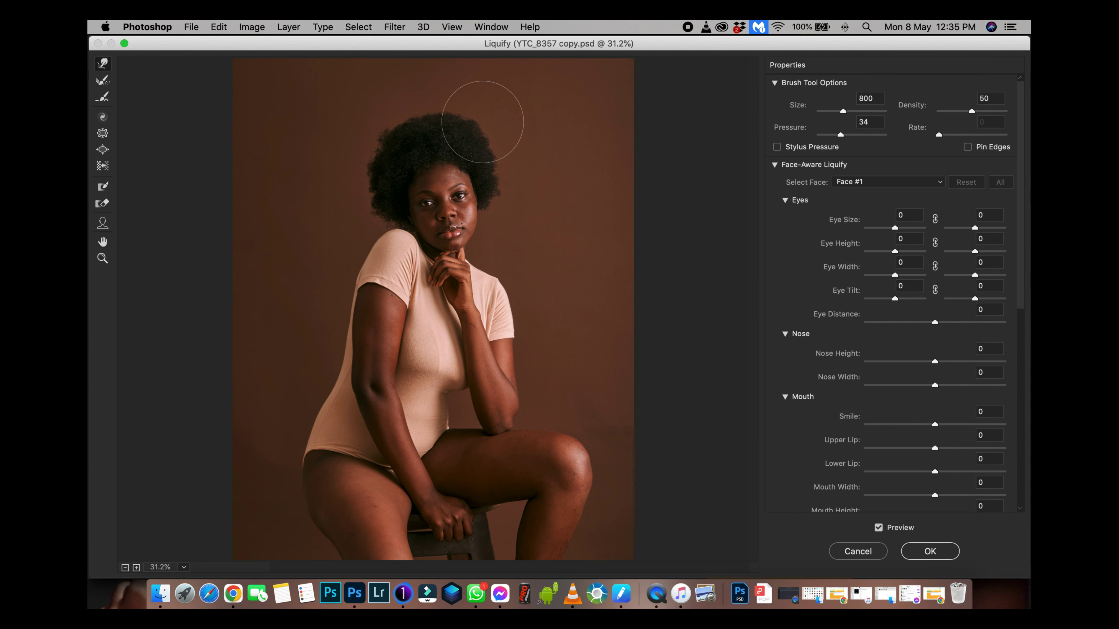
pyautogui.press('[')
pyautogui.moveTo(517, 188); pyautogui.dragTo(525, 188)
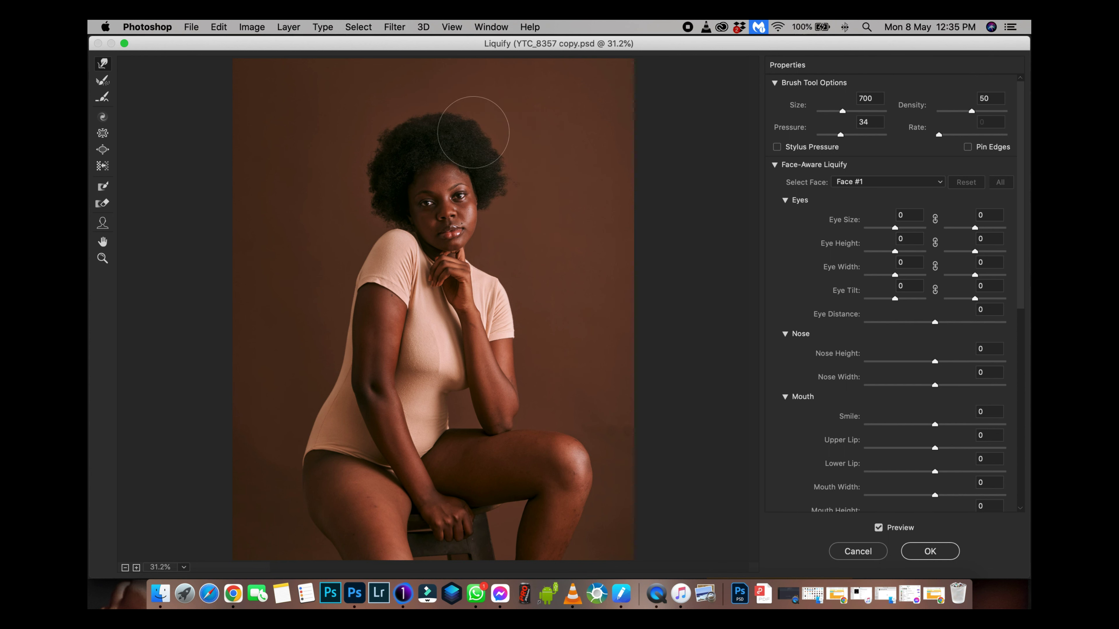
pyautogui.moveTo(444, 113)
pyautogui.mouseDown()
pyautogui.moveTo(462, 100)
pyautogui.moveTo(412, 119)
pyautogui.mouseUp()
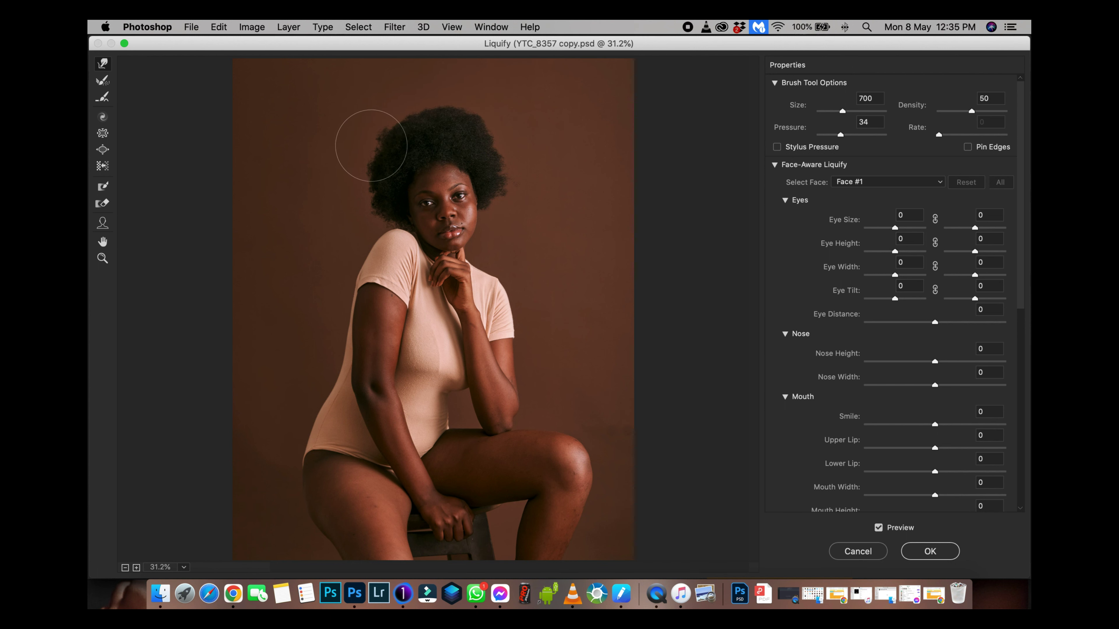
pyautogui.moveTo(363, 155)
pyautogui.mouseDown()
pyautogui.moveTo(384, 167)
pyautogui.moveTo(386, 192)
pyautogui.moveTo(363, 205)
pyautogui.moveTo(366, 136)
pyautogui.moveTo(367, 147)
pyautogui.moveTo(393, 119)
pyautogui.moveTo(379, 142)
pyautogui.moveTo(403, 117)
pyautogui.moveTo(440, 108)
pyautogui.moveTo(521, 150)
pyautogui.moveTo(527, 142)
pyautogui.moveTo(494, 141)
pyautogui.moveTo(457, 105)
pyautogui.mouseUp()
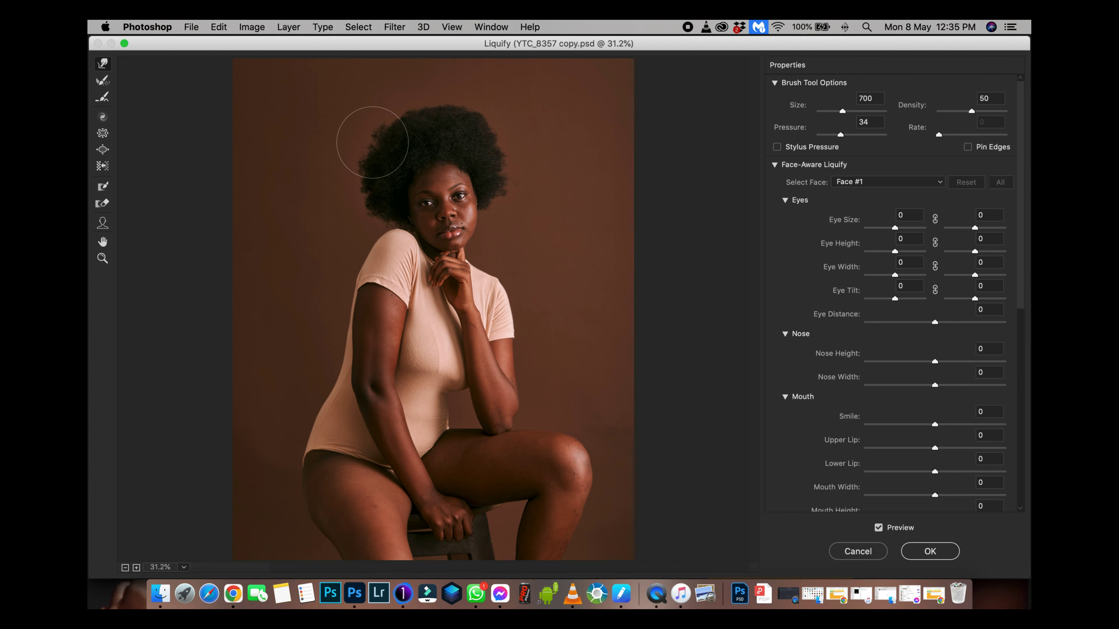
pyautogui.moveTo(392, 105)
pyautogui.mouseDown()
pyautogui.moveTo(415, 115)
pyautogui.moveTo(453, 104)
pyautogui.mouseUp()
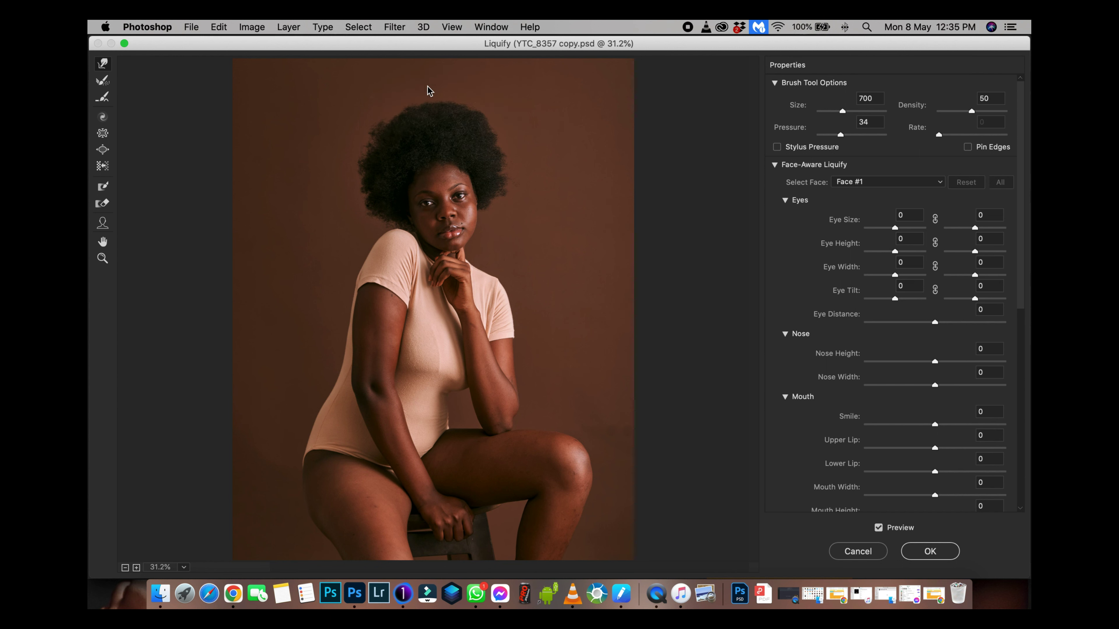
# Refine the afro's outline into a rounder shape along its left side and top with Liquify brush sizes between 500 and 700.
pyautogui.press('[')
pyautogui.press('[')
pyautogui.press('[')
pyautogui.press('[')
pyautogui.press(']')
pyautogui.press(']')
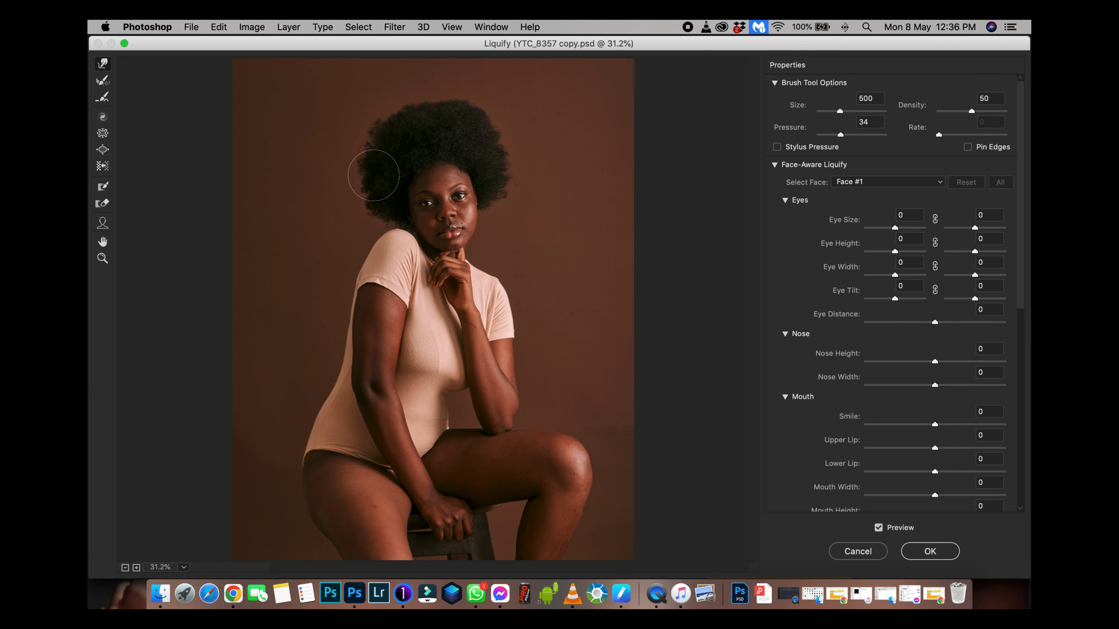
pyautogui.moveTo(363, 167)
pyautogui.mouseDown()
pyautogui.moveTo(360, 208)
pyautogui.moveTo(366, 199)
pyautogui.mouseUp()
pyautogui.press(']')
pyautogui.press(']')
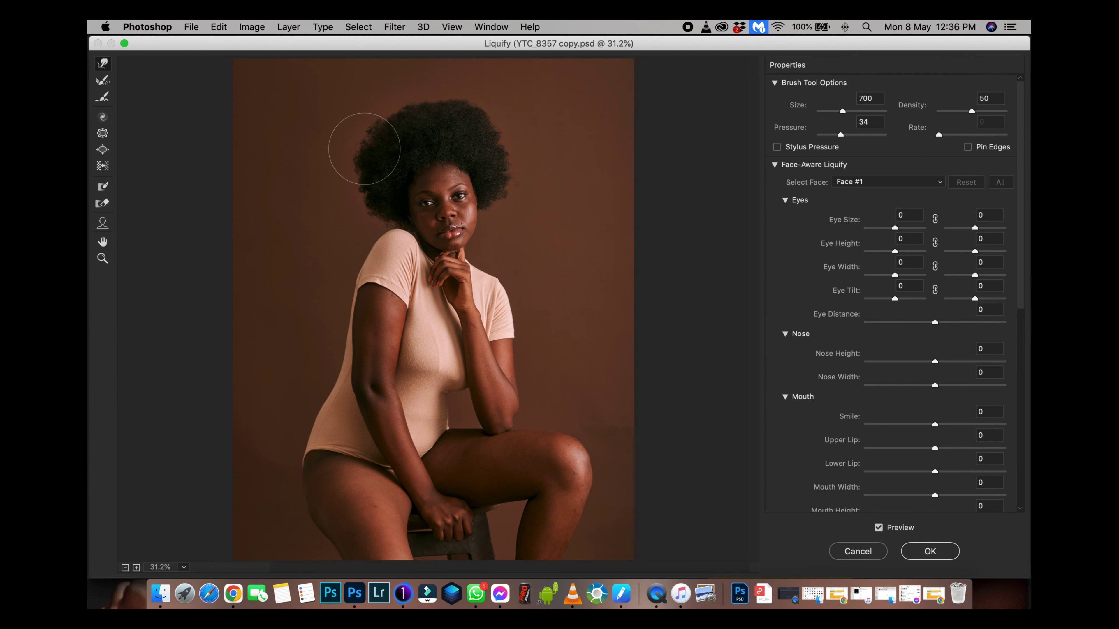
pyautogui.press('[')
pyautogui.press('[')
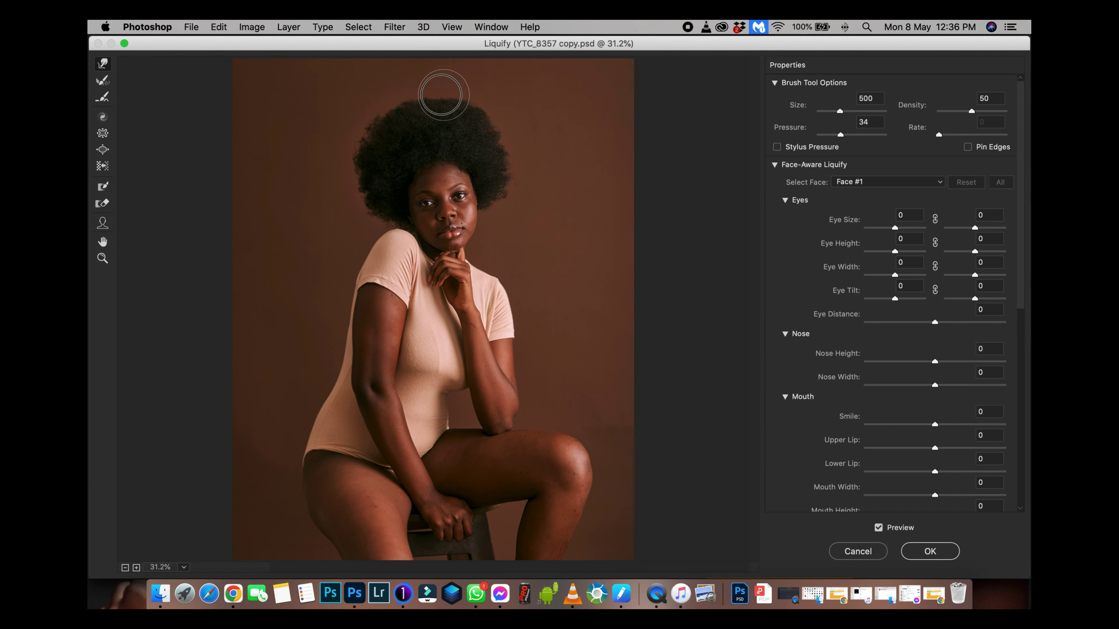
pyautogui.press(']')
# Compare the reshaped hair with the original using the Liquify preview, and apply the Liquify edit.
pyautogui.click(891, 531)
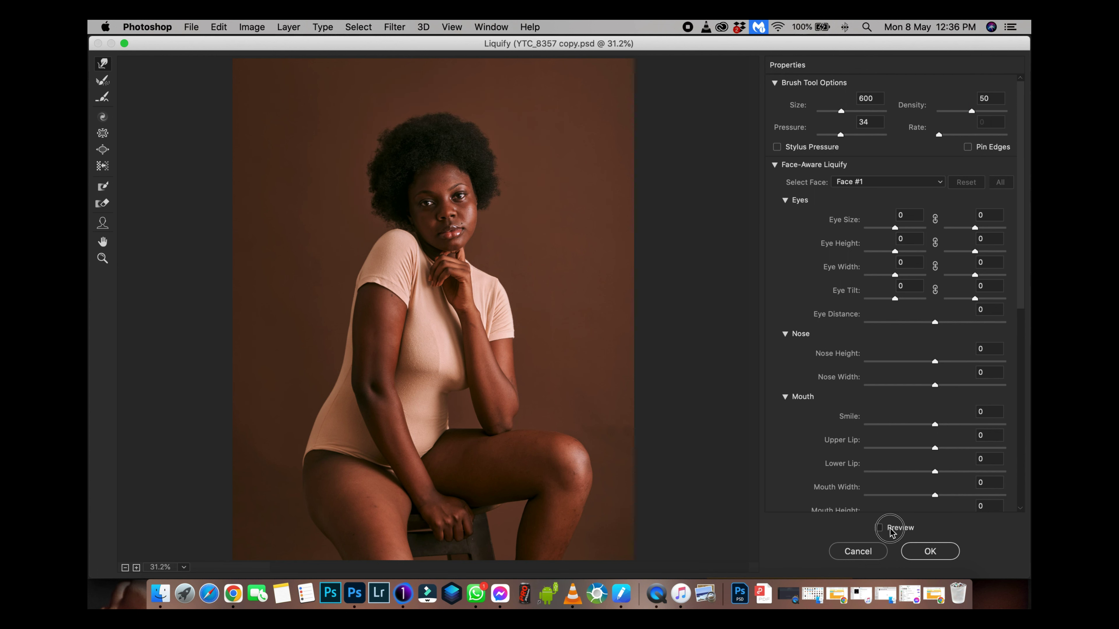
pyautogui.click(893, 531)
pyautogui.click(892, 532)
pyautogui.click(892, 532)
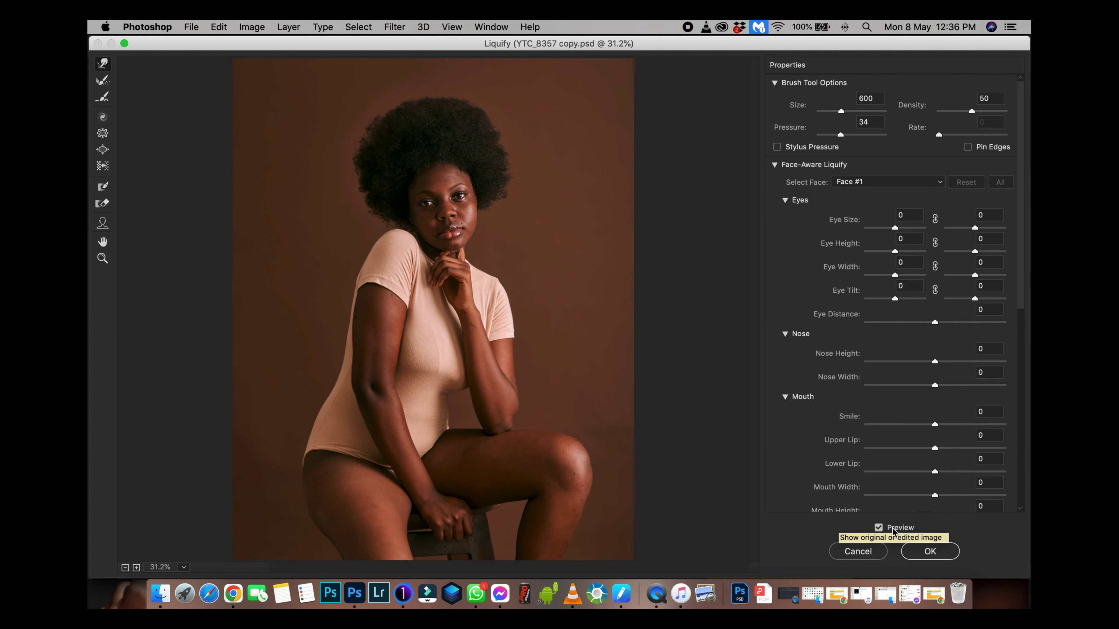
pyautogui.click(893, 532)
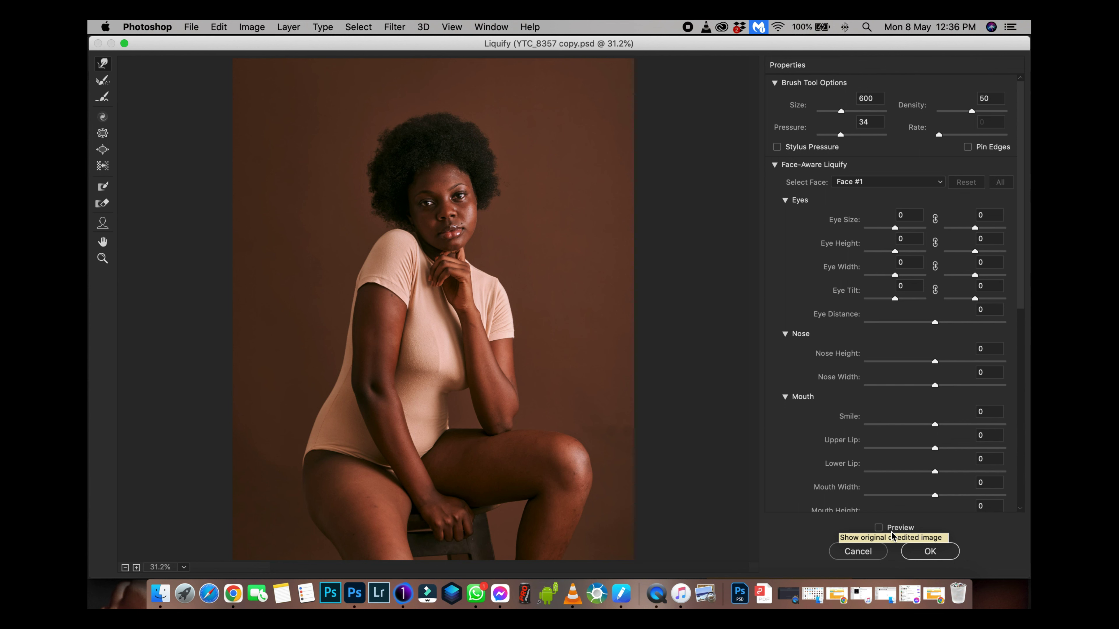
pyautogui.click(892, 532)
pyautogui.click(893, 531)
pyautogui.click(893, 531)
pyautogui.click(893, 530)
pyautogui.click(893, 530)
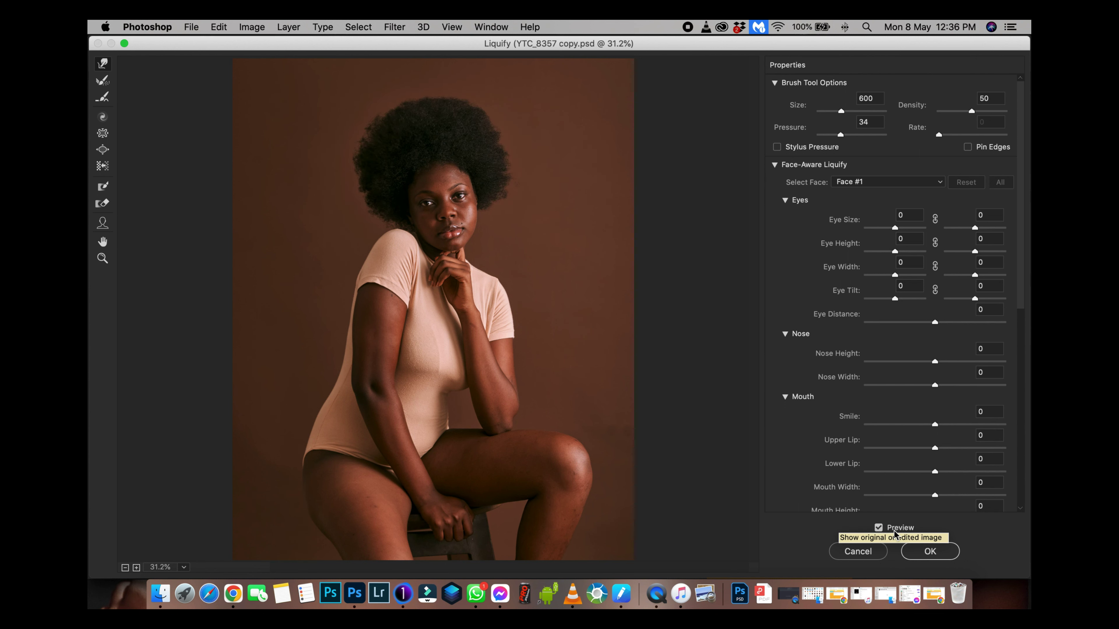
pyautogui.click(914, 550)
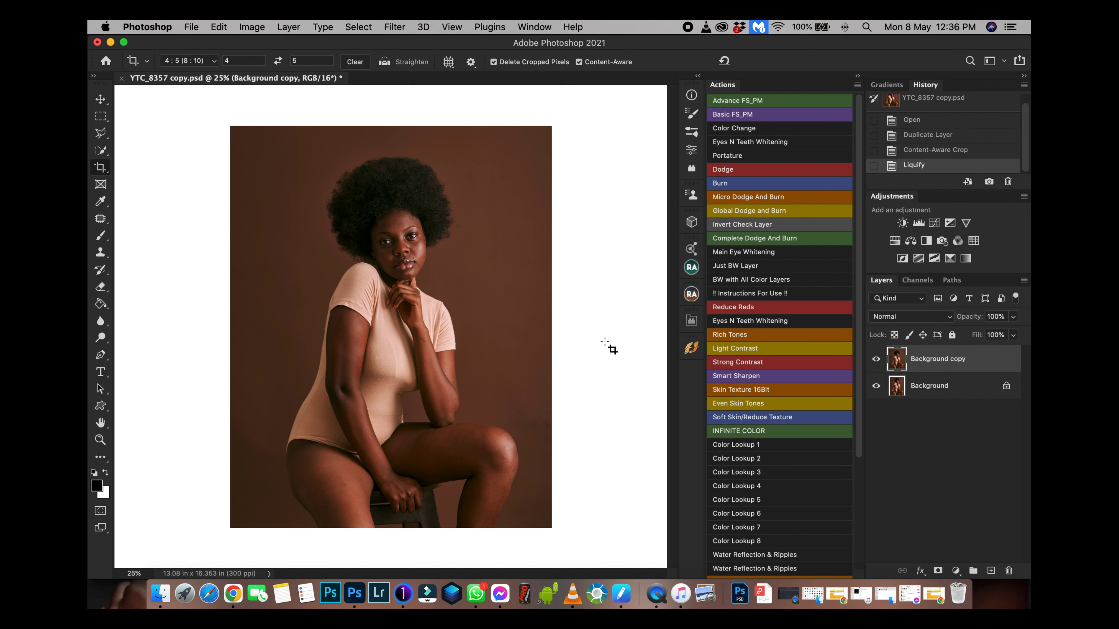
# Toggle the visibility of the Background copy layer to compare the crop and hair changes with the Background.
pyautogui.click(876, 359)
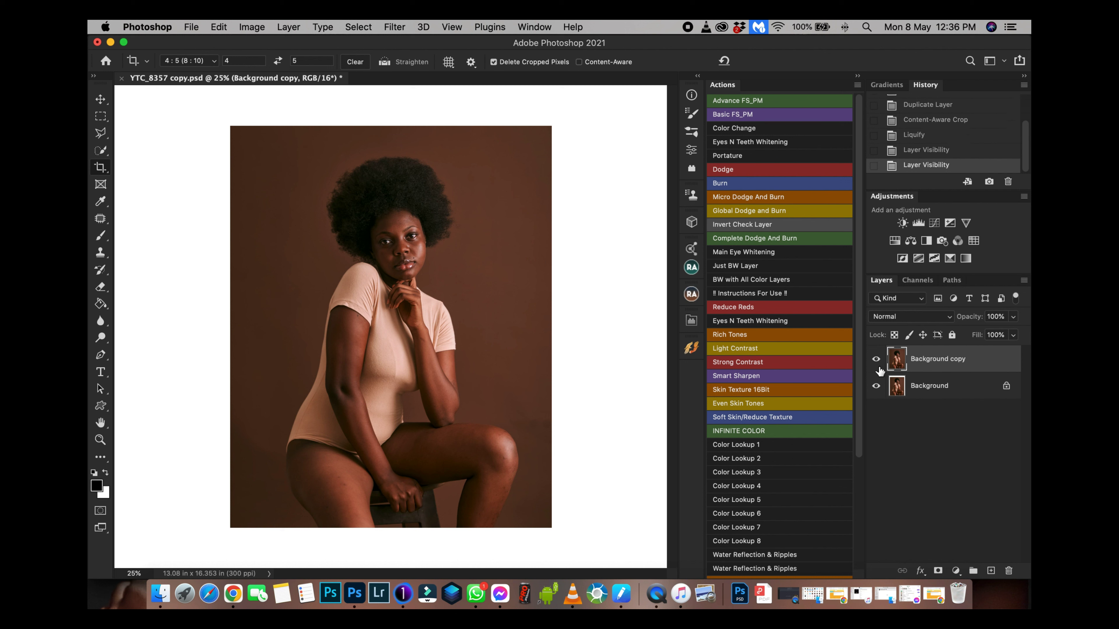
pyautogui.click(876, 361)
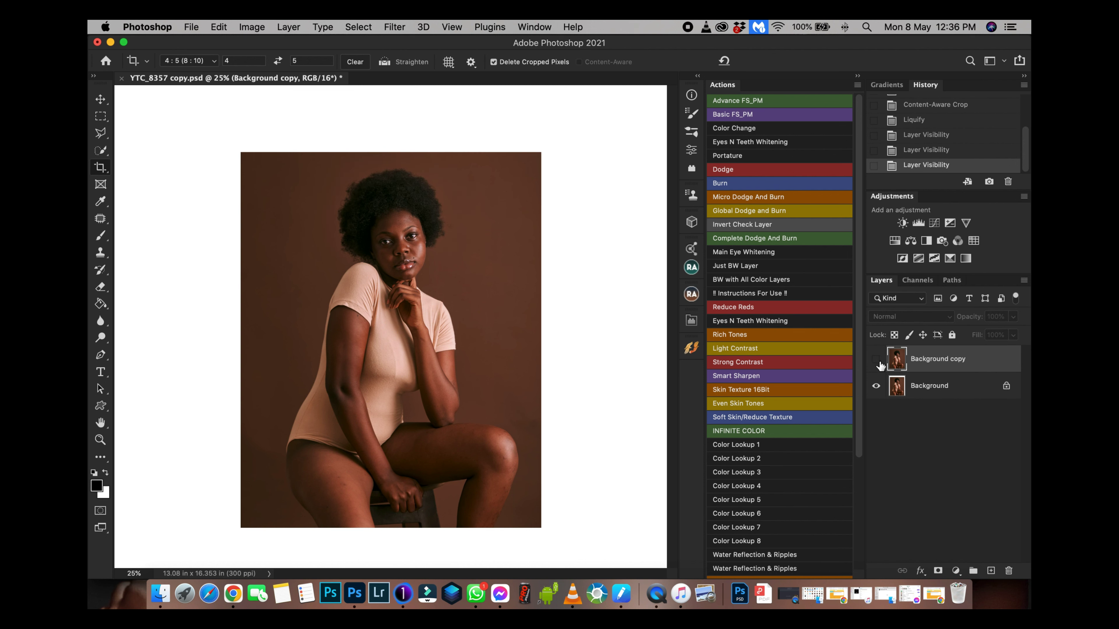
pyautogui.click(875, 360)
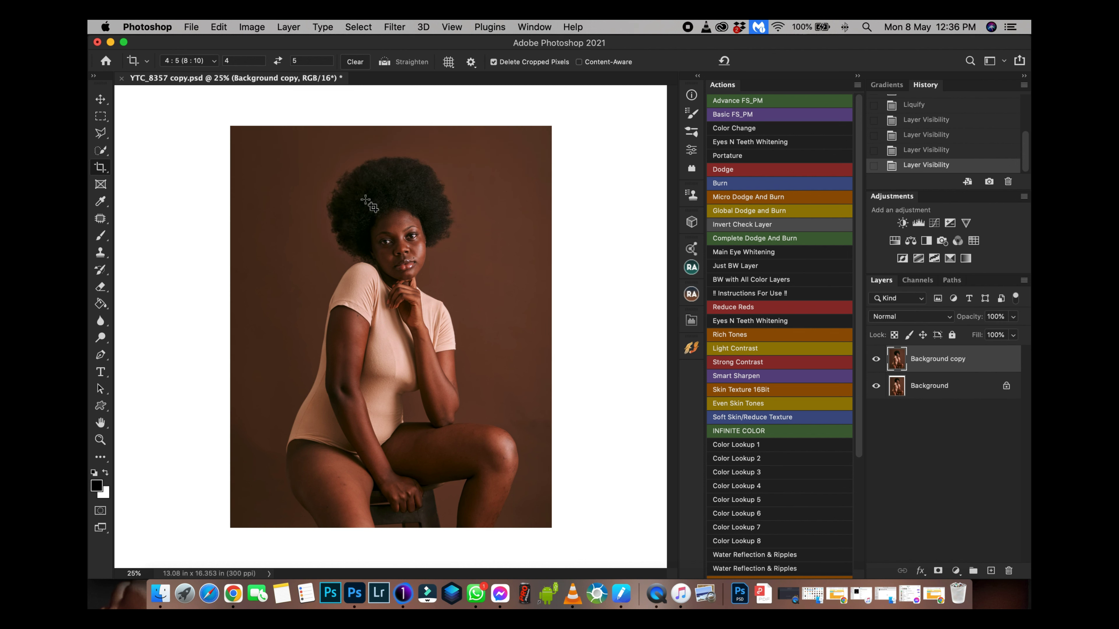
# Clean stray hairs along the afro's right and upper-right edges using the Clone Stamp with sampled background and brush sizes of 125 and 90.
pyautogui.press('super+equal')
pyautogui.press('super+equal')
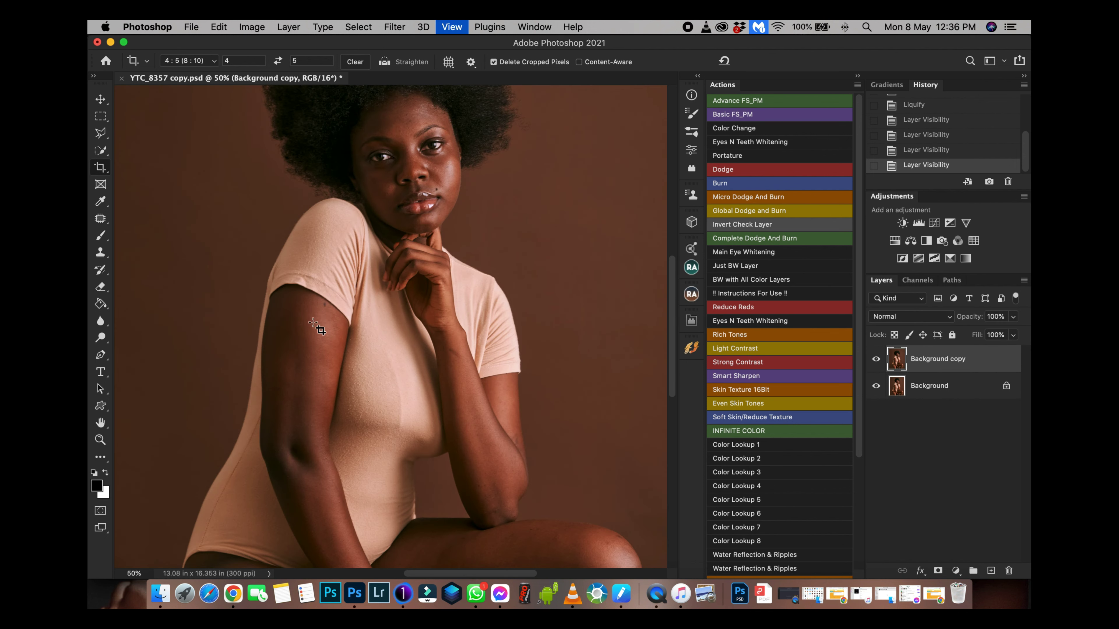
pyautogui.click(97, 251)
pyautogui.press('super+equal')
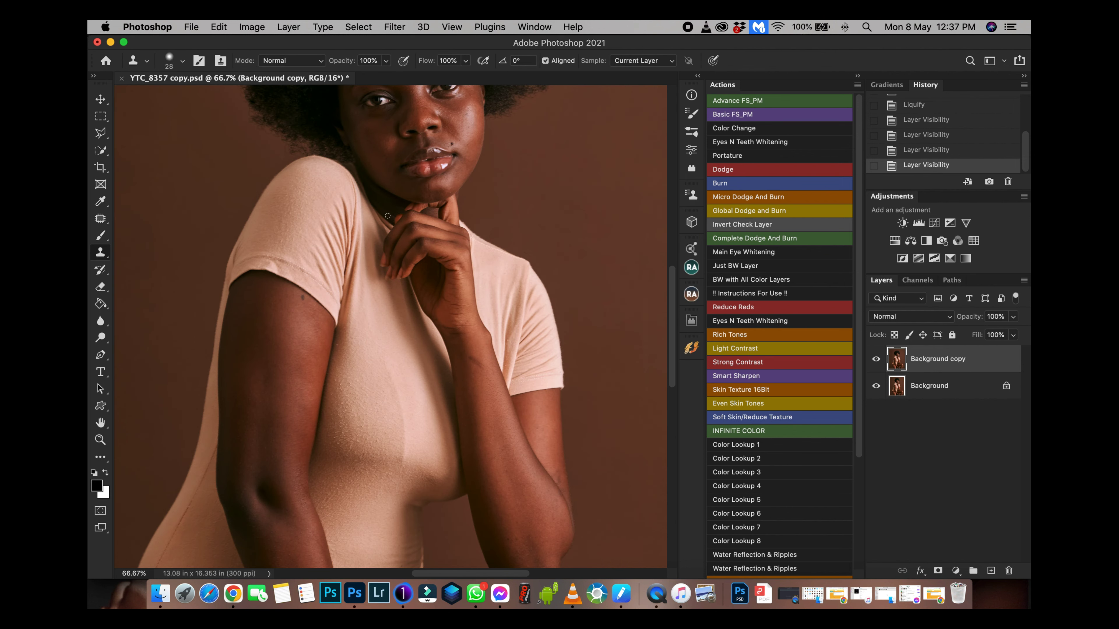
pyautogui.click(102, 257)
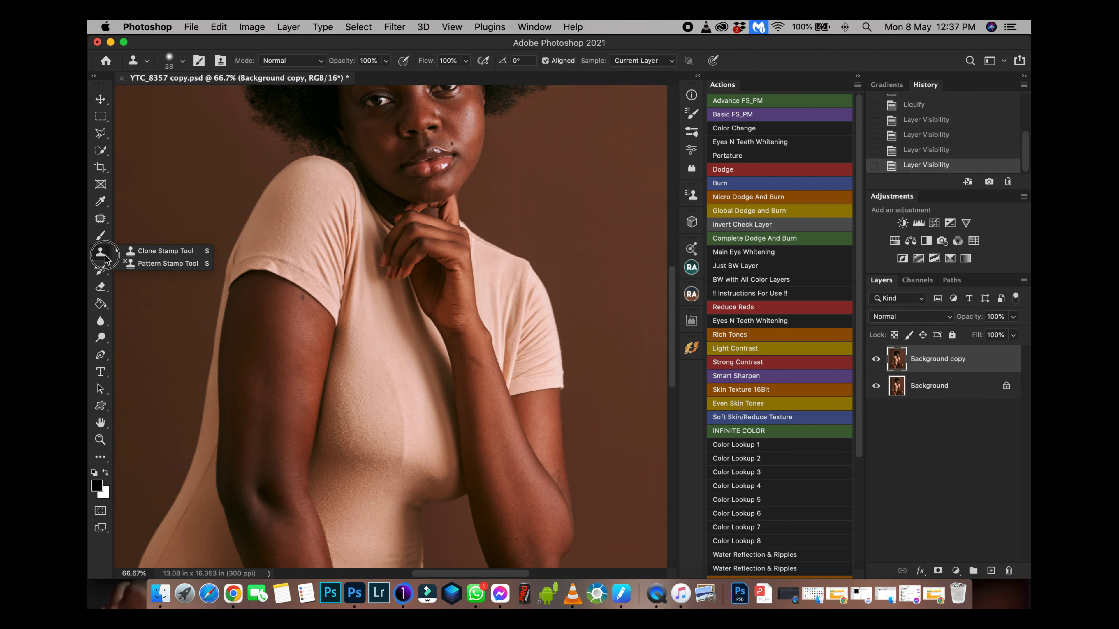
pyautogui.scroll(15, 324, 196)
pyautogui.hscroll(-3, 324, 196)
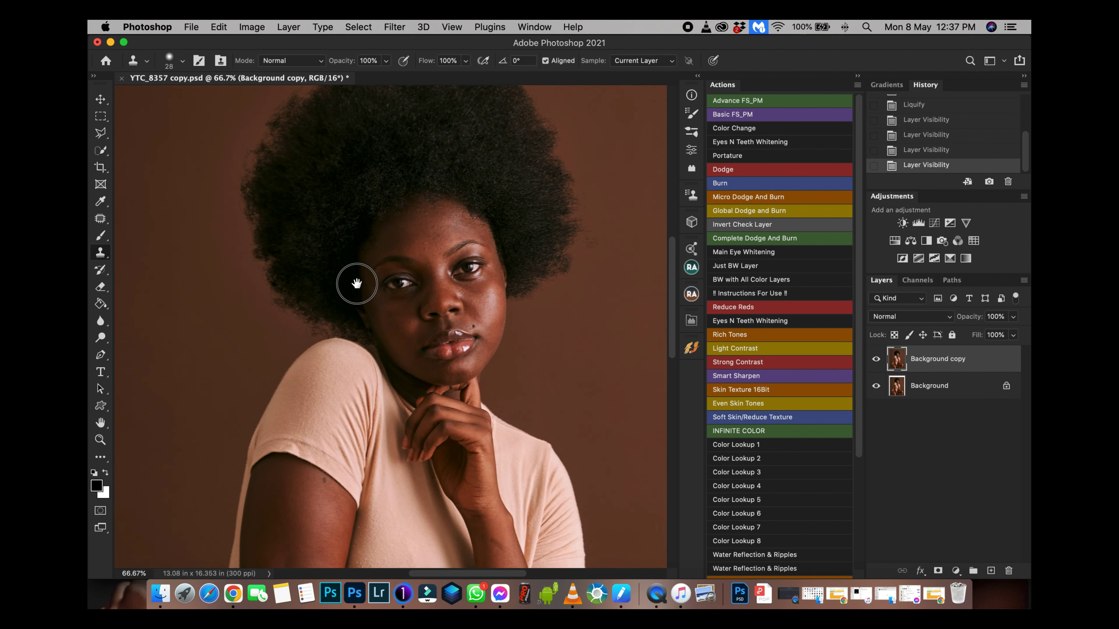
pyautogui.scroll(-5, 367, 312)
pyautogui.hscroll(4, 352, 240)
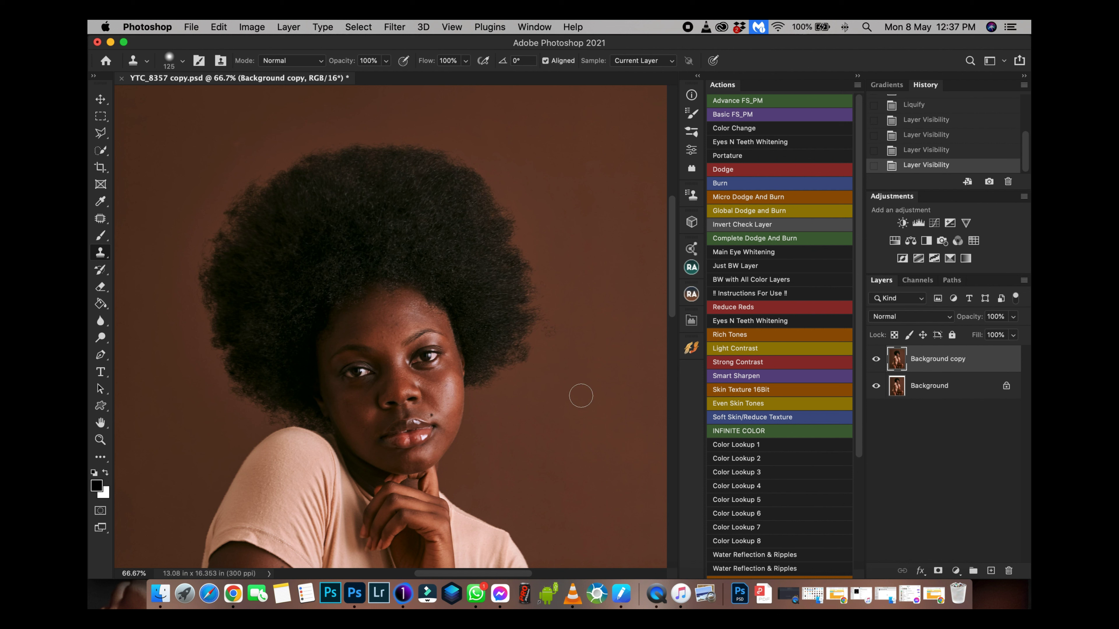
pyautogui.keyDown('alt'); pyautogui.click(564, 413); pyautogui.keyUp('alt')
pyautogui.moveTo(528, 355)
pyautogui.mouseDown()
pyautogui.moveTo(497, 389)
pyautogui.moveTo(544, 340)
pyautogui.moveTo(541, 279)
pyautogui.moveTo(552, 325)
pyautogui.moveTo(546, 344)
pyautogui.moveTo(541, 265)
pyautogui.moveTo(544, 277)
pyautogui.moveTo(517, 237)
pyautogui.moveTo(518, 226)
pyautogui.moveTo(540, 296)
pyautogui.moveTo(527, 246)
pyautogui.moveTo(549, 229)
pyautogui.mouseUp()
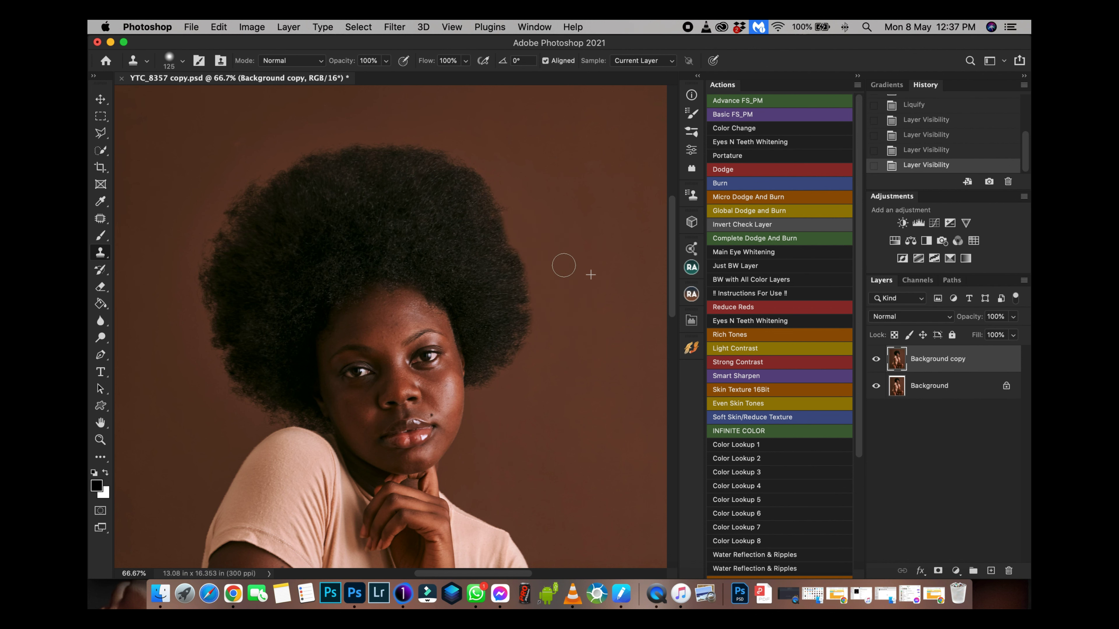
pyautogui.moveTo(565, 289); pyautogui.dragTo(589, 359)
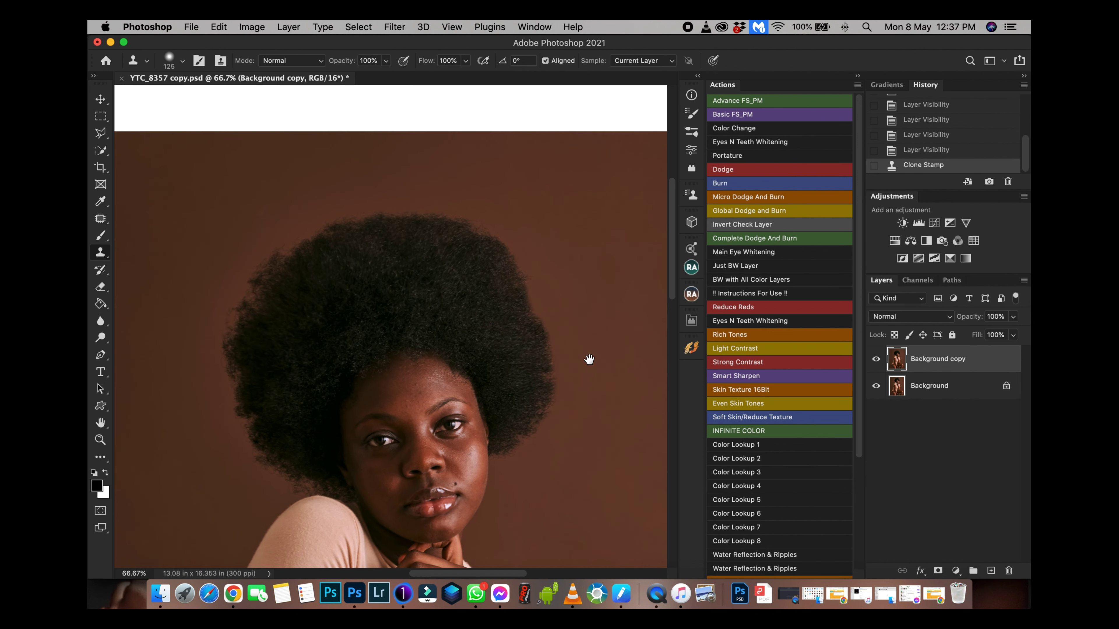
pyautogui.moveTo(574, 294)
pyautogui.mouseDown()
pyautogui.moveTo(472, 216)
pyautogui.moveTo(492, 223)
pyautogui.moveTo(510, 234)
pyautogui.moveTo(459, 209)
pyautogui.moveTo(440, 231)
pyautogui.mouseUp()
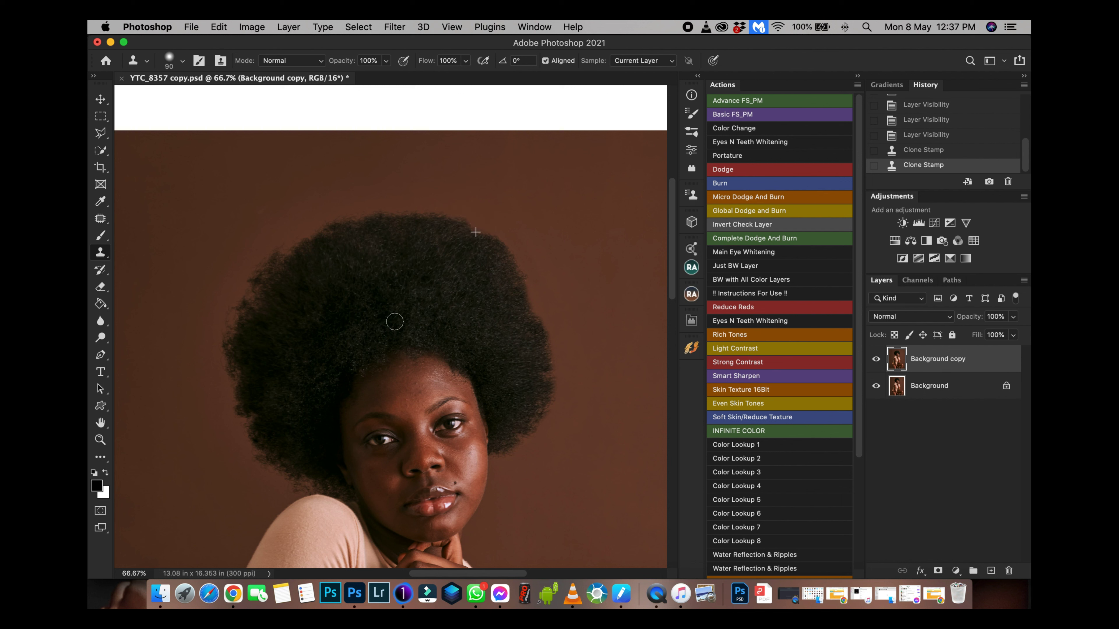
pyautogui.moveTo(192, 241)
pyautogui.mouseDown()
pyautogui.moveTo(202, 244)
pyautogui.moveTo(176, 225)
pyautogui.mouseUp()
pyautogui.moveTo(270, 250); pyautogui.dragTo(250, 249)
pyautogui.moveTo(259, 250); pyautogui.dragTo(270, 251)
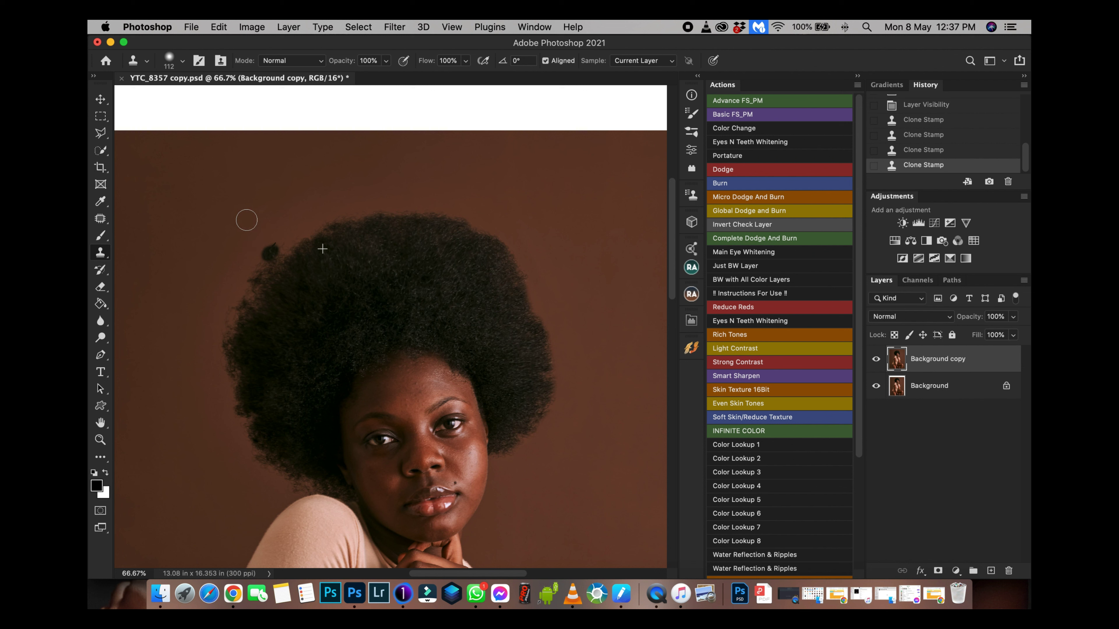
pyautogui.press('super+z')
pyautogui.press('super+z')
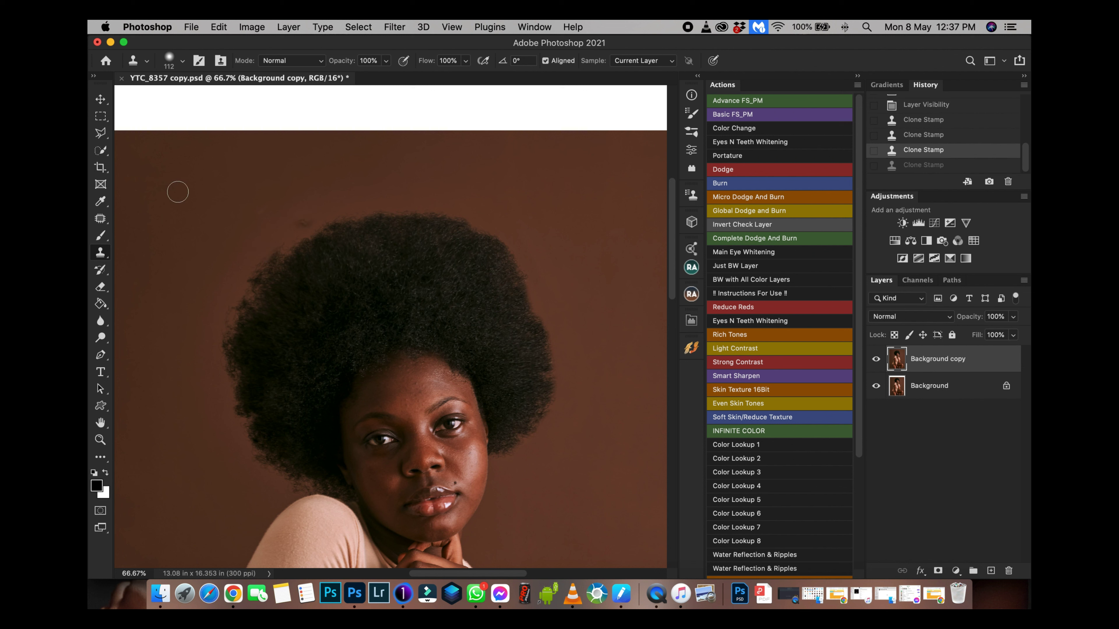
# Clone sampled background along the afro's upper-left and left edges with a 112-size brush, undoing the bad strokes.
pyautogui.click(177, 192)
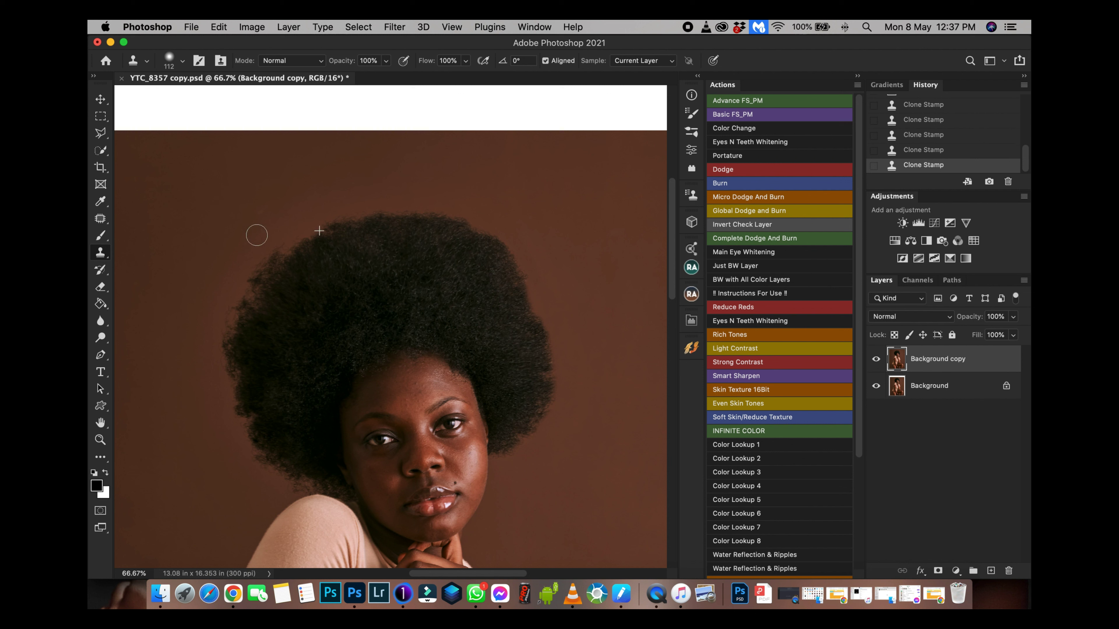
pyautogui.click(170, 195)
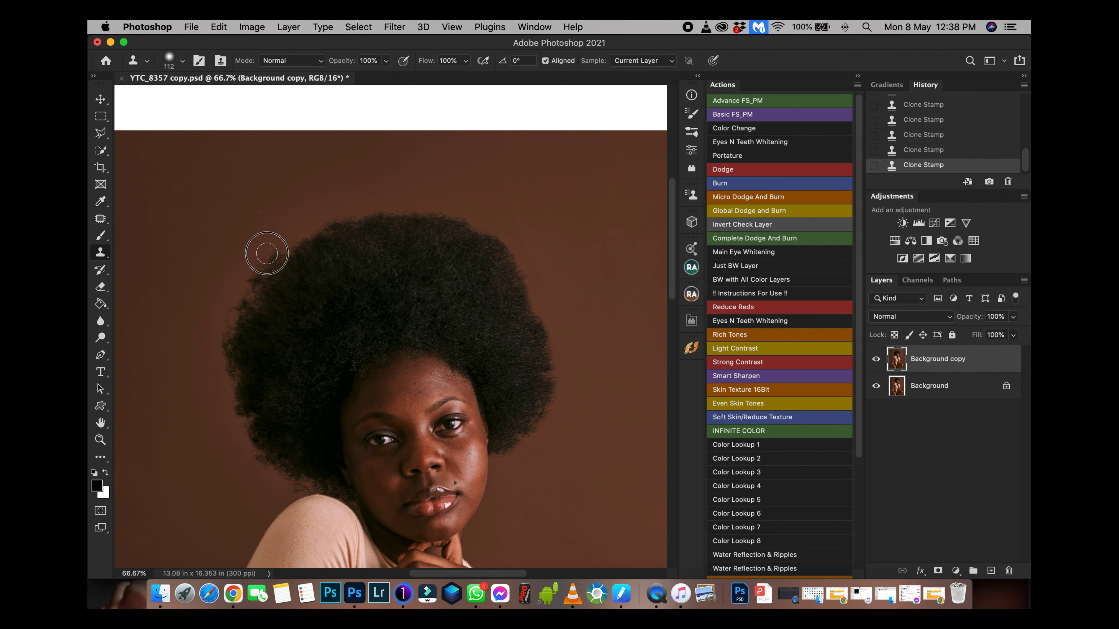
pyautogui.moveTo(267, 250)
pyautogui.mouseDown()
pyautogui.moveTo(257, 265)
pyautogui.moveTo(272, 257)
pyautogui.moveTo(259, 265)
pyautogui.moveTo(247, 226)
pyautogui.mouseUp()
pyautogui.press('super+z')
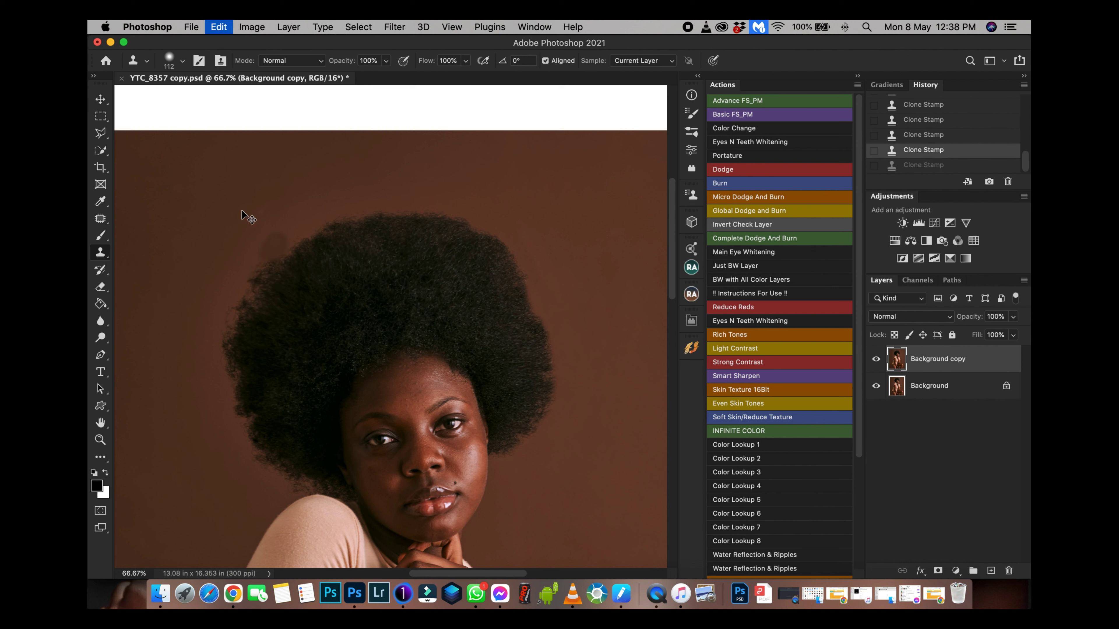
pyautogui.press('super+z')
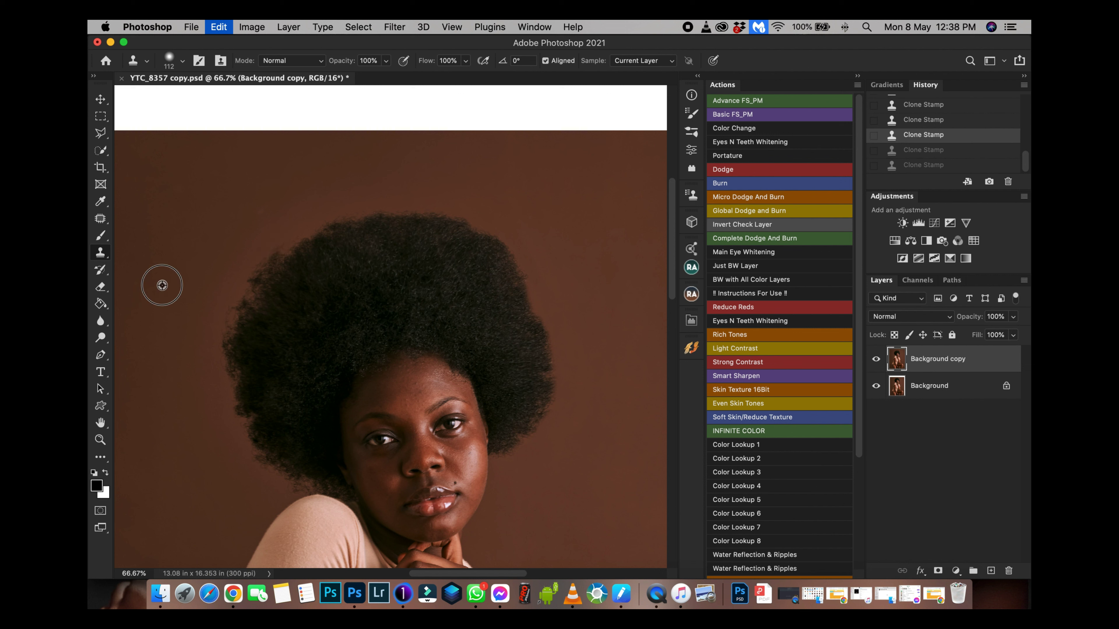
pyautogui.keyDown('alt'); pyautogui.click(212, 209); pyautogui.keyUp('alt')
pyautogui.moveTo(278, 246)
pyautogui.mouseDown()
pyautogui.moveTo(225, 327)
pyautogui.moveTo(222, 374)
pyautogui.moveTo(229, 422)
pyautogui.moveTo(291, 489)
pyautogui.moveTo(239, 457)
pyautogui.moveTo(217, 394)
pyautogui.moveTo(217, 320)
pyautogui.moveTo(252, 186)
pyautogui.moveTo(291, 243)
pyautogui.moveTo(232, 317)
pyautogui.moveTo(208, 212)
pyautogui.mouseUp()
# Patch the uneven background beside the afro's upper-left edge with clean background using the Patch tool, and clear the selection.
pyautogui.press('j')
pyautogui.moveTo(258, 290); pyautogui.dragTo(201, 240)
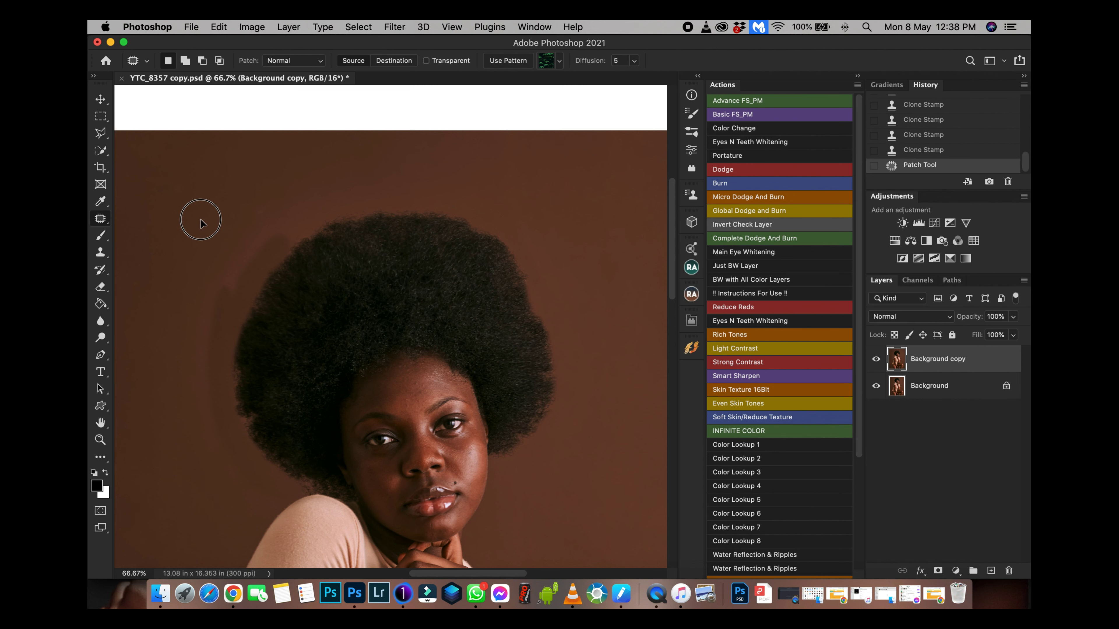
pyautogui.moveTo(200, 223); pyautogui.dragTo(207, 214)
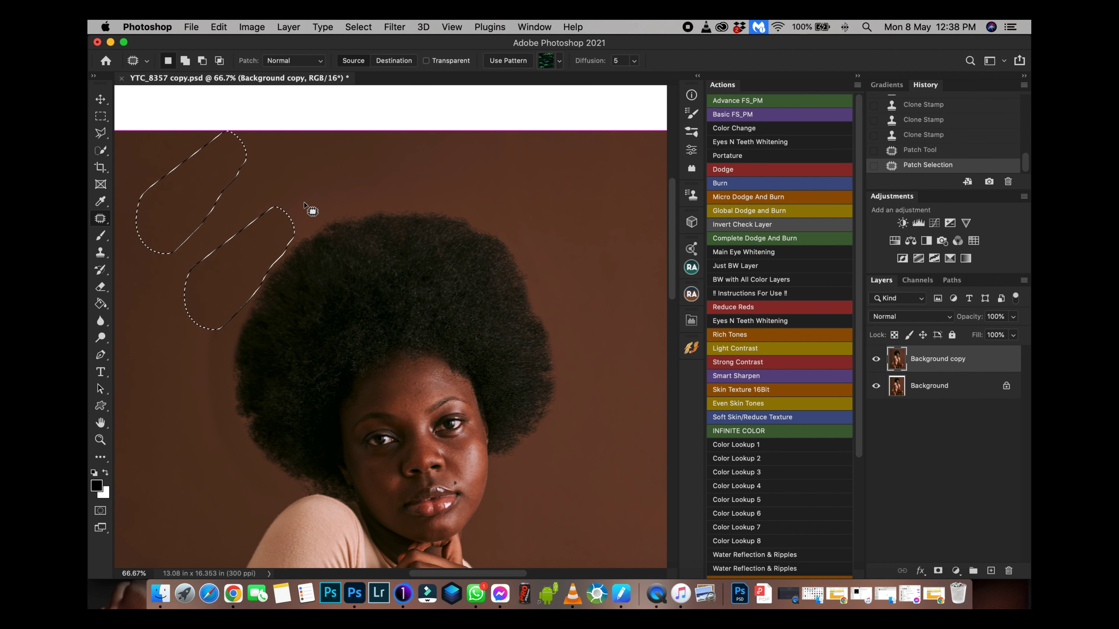
pyautogui.press('super+d')
pyautogui.moveTo(369, 192); pyautogui.dragTo(415, 178)
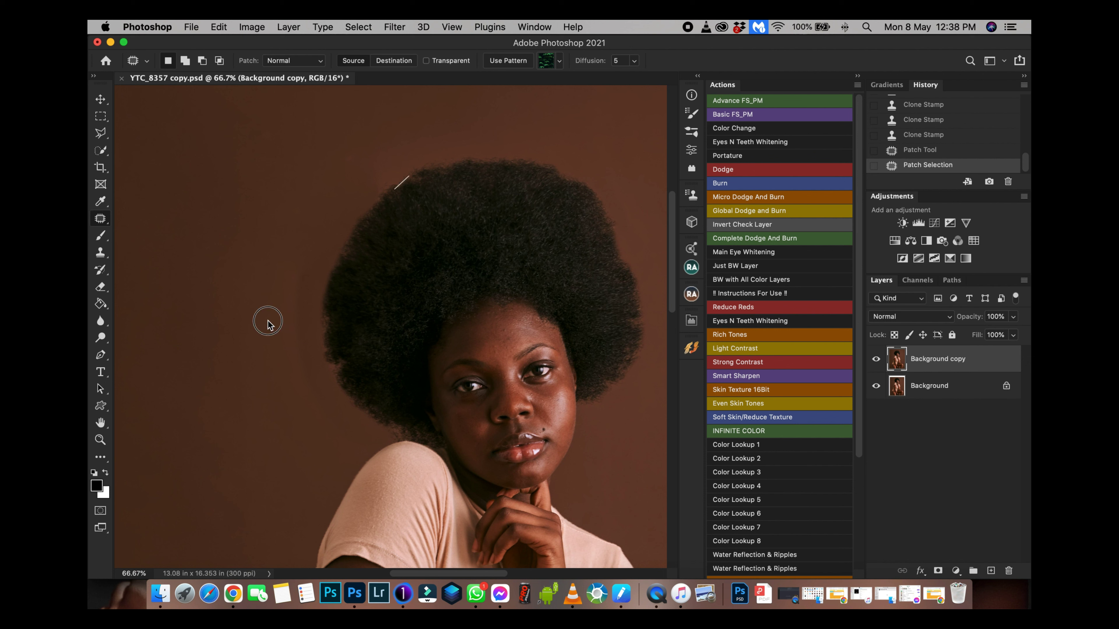
pyautogui.click(289, 320)
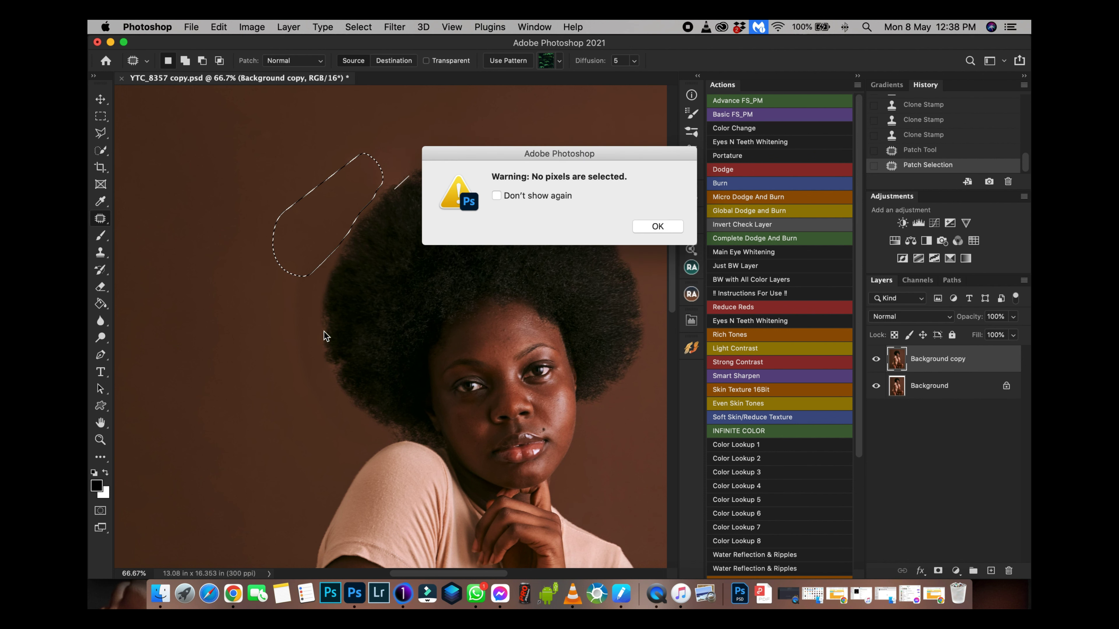
pyautogui.press('Return')
pyautogui.moveTo(284, 260)
pyautogui.mouseDown()
pyautogui.moveTo(313, 287)
pyautogui.moveTo(313, 328)
pyautogui.moveTo(253, 338)
pyautogui.moveTo(287, 326)
pyautogui.mouseUp()
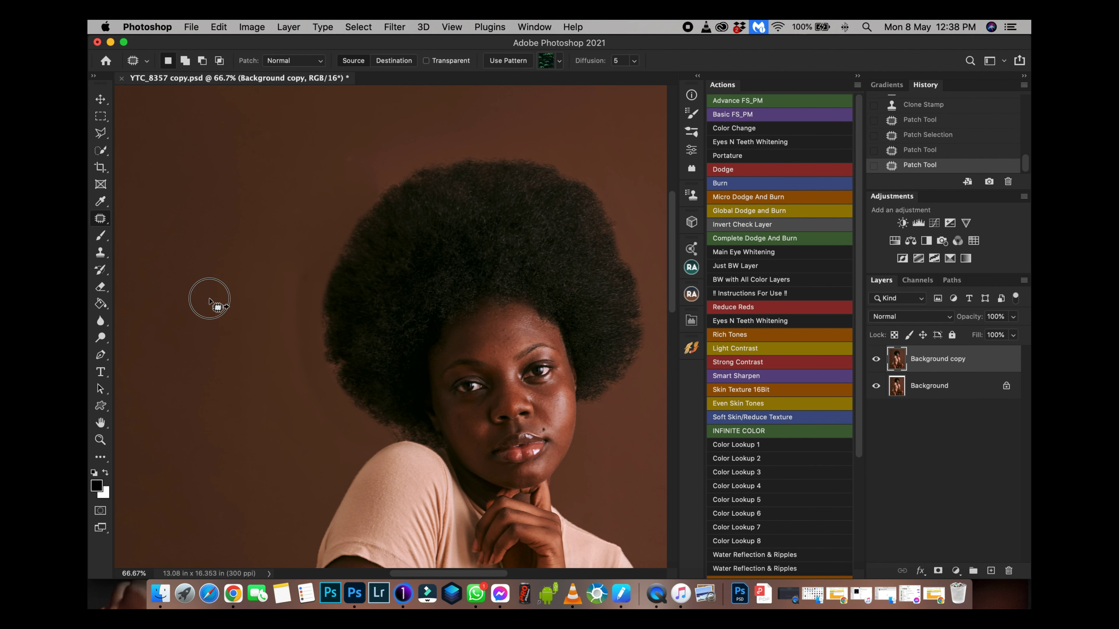
pyautogui.click(275, 426)
pyautogui.hotkey('ctrl', 'd')
pyautogui.scroll(-2, 308, 379)
pyautogui.hscroll(-1, 309, 379)
pyautogui.press('super+z')
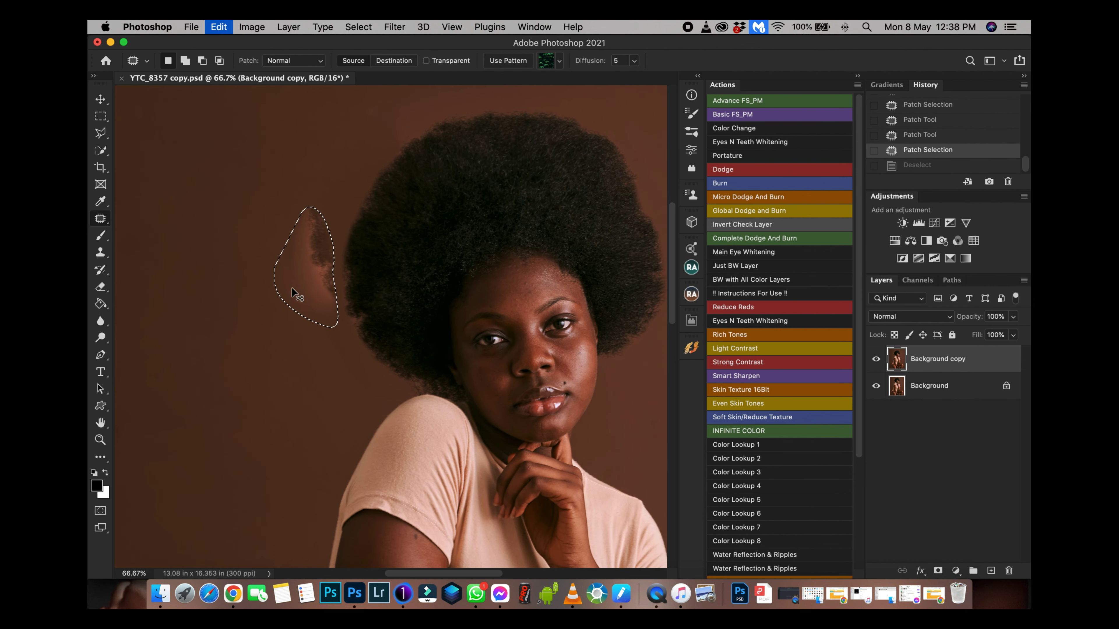
pyautogui.press('super+z')
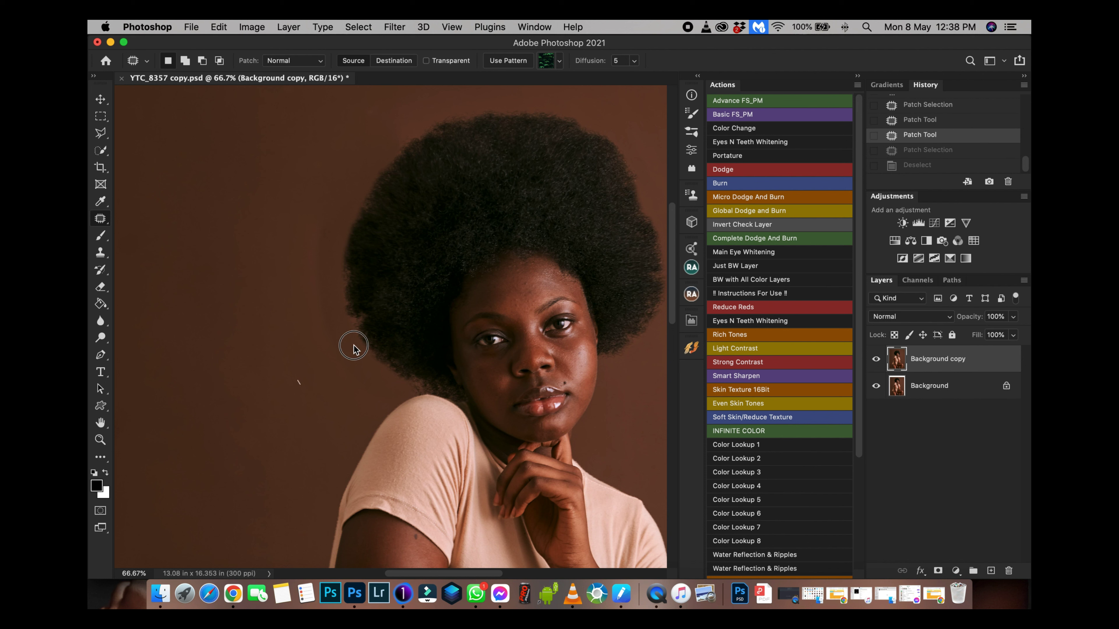
pyautogui.click(327, 326)
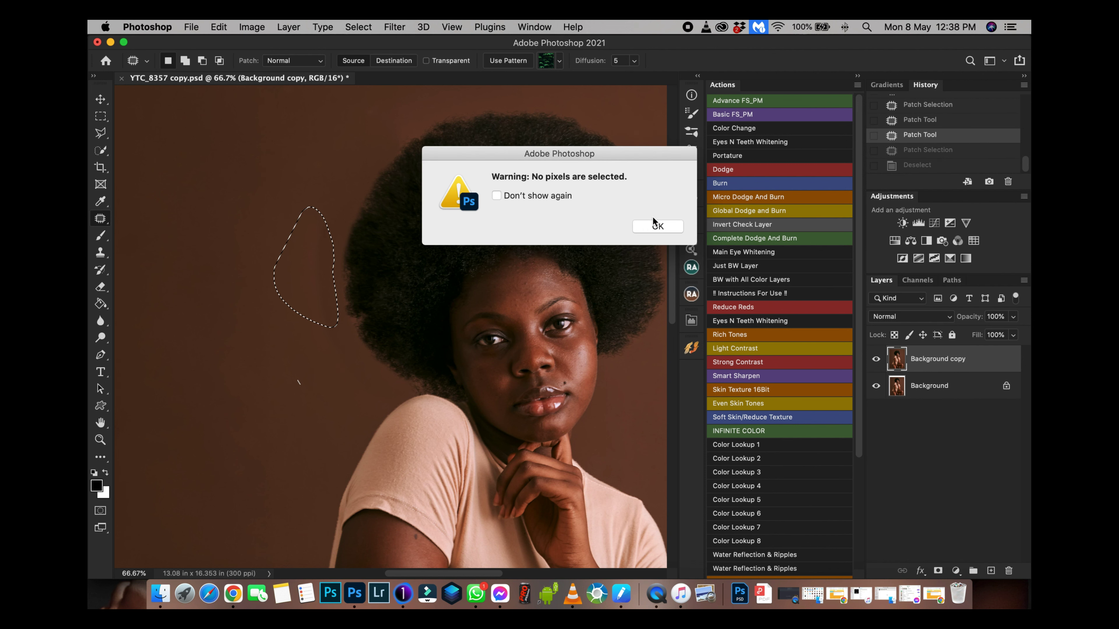
pyautogui.click(644, 228)
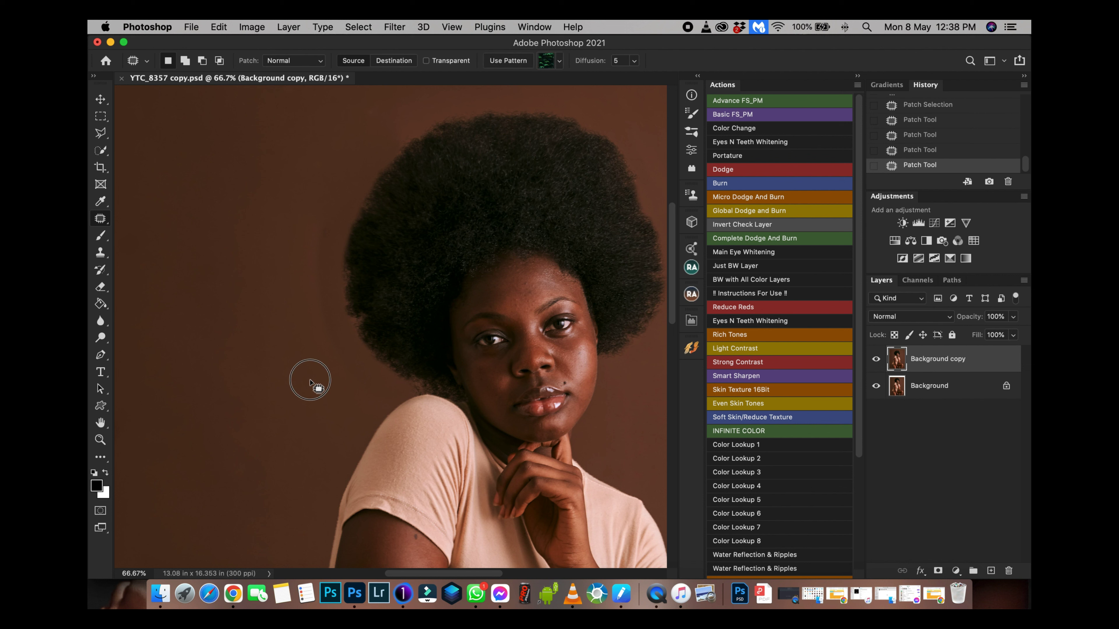
# Patch the uneven background beside the afro's left and lower-left edges with clean nearby background, and clear the selection.
pyautogui.moveTo(310, 380); pyautogui.dragTo(311, 379)
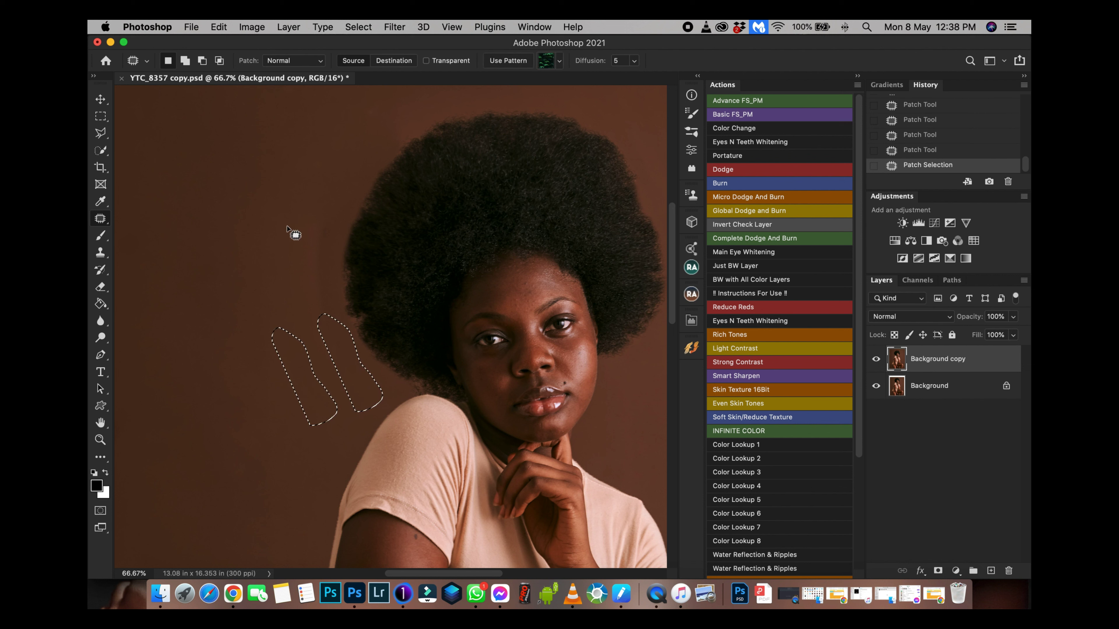
pyautogui.moveTo(294, 225)
pyautogui.mouseDown()
pyautogui.moveTo(318, 339)
pyautogui.moveTo(336, 340)
pyautogui.moveTo(345, 208)
pyautogui.moveTo(317, 263)
pyautogui.moveTo(272, 265)
pyautogui.moveTo(253, 183)
pyautogui.mouseUp()
pyautogui.press('super+d')
pyautogui.press('super+minus')
pyautogui.press('super+minus')
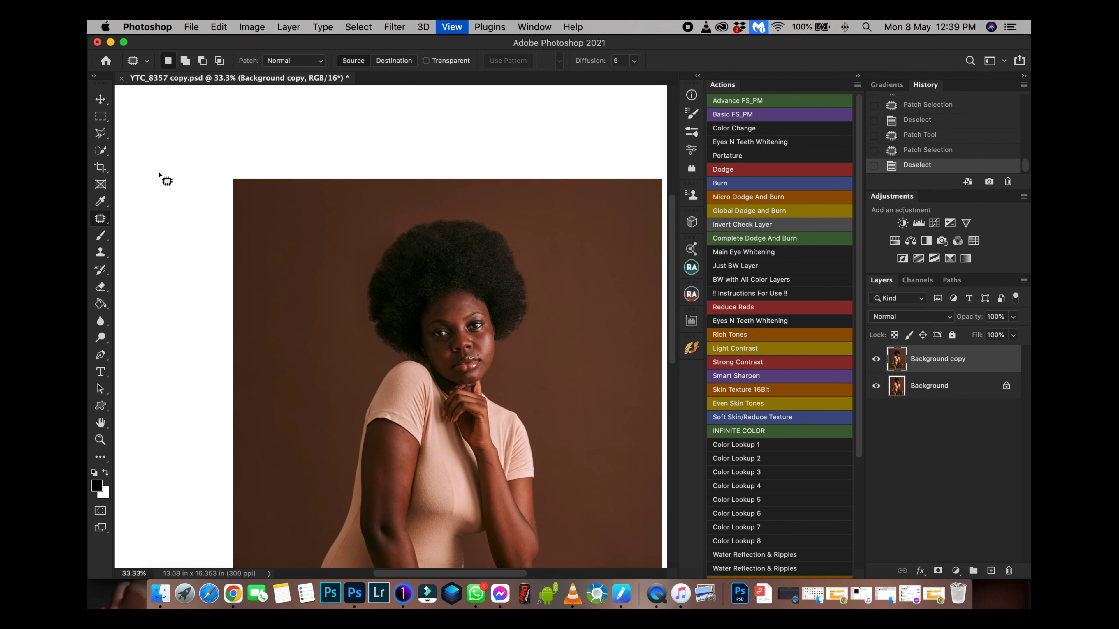
pyautogui.press('super+minus')
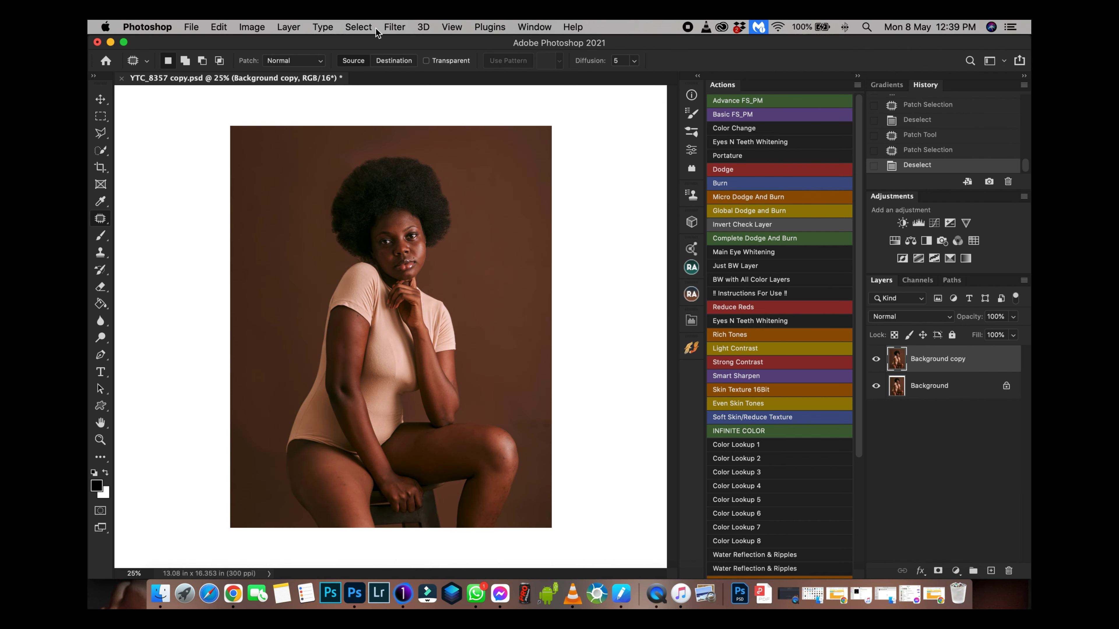
# Open the Liquify filter and nudge the afro's right and upper-right edges into shape with a 600-size brush.
pyautogui.click(394, 27)
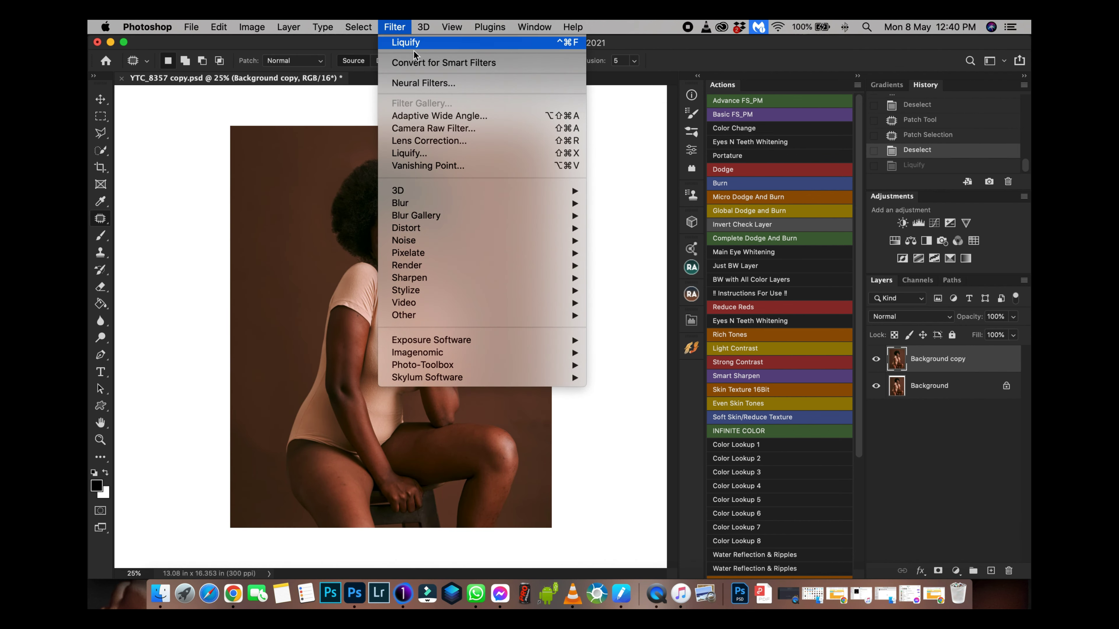
pyautogui.click(420, 154)
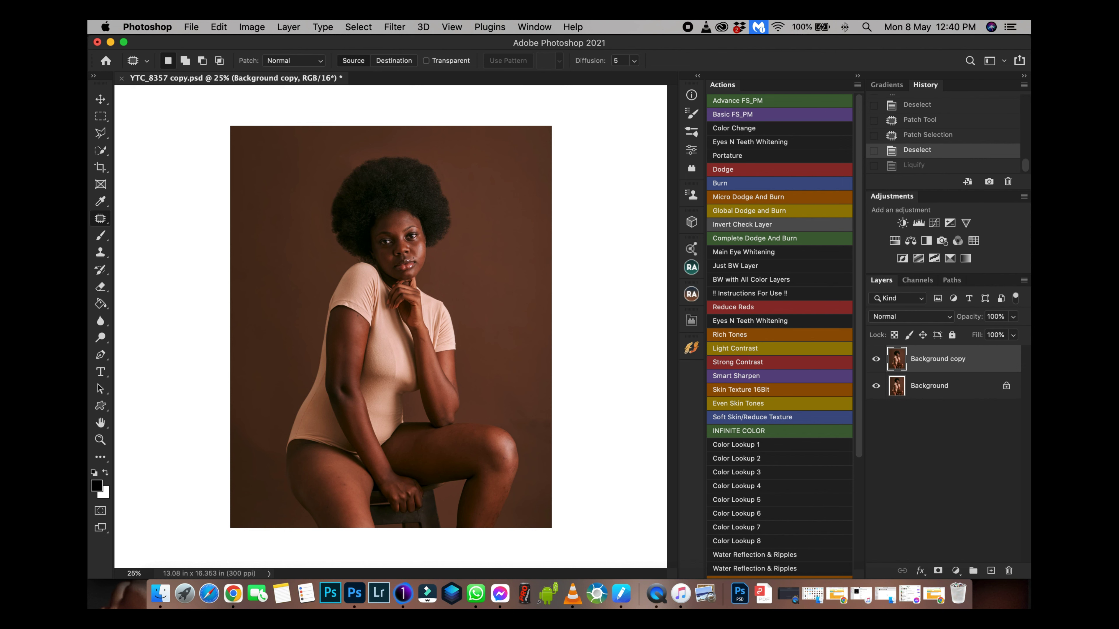
pyautogui.press('super+shift+x')
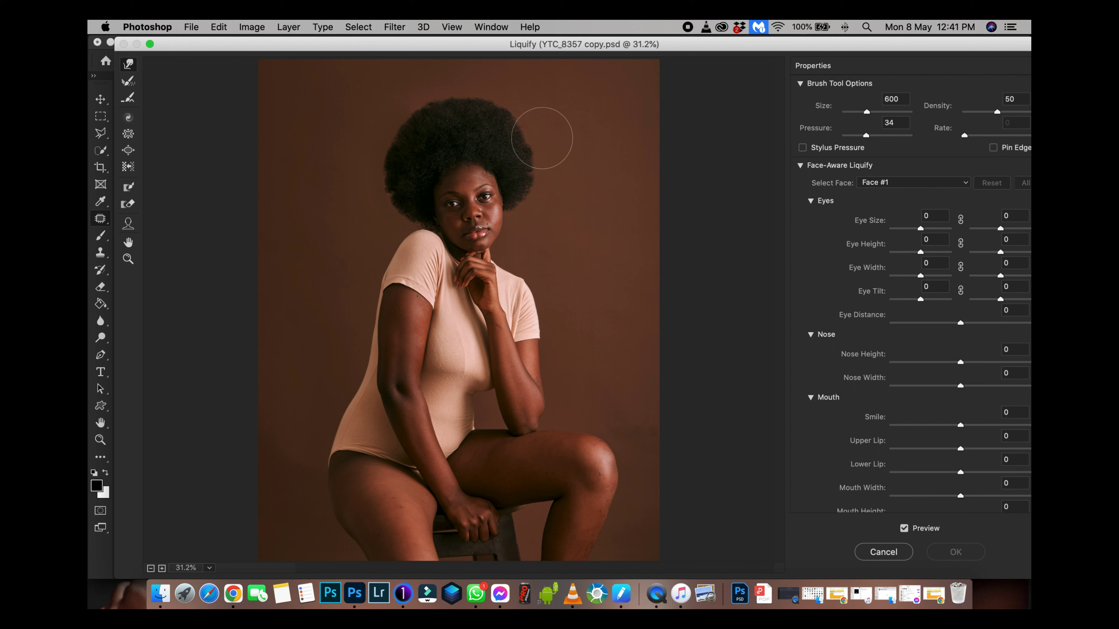
pyautogui.moveTo(534, 139); pyautogui.dragTo(533, 139)
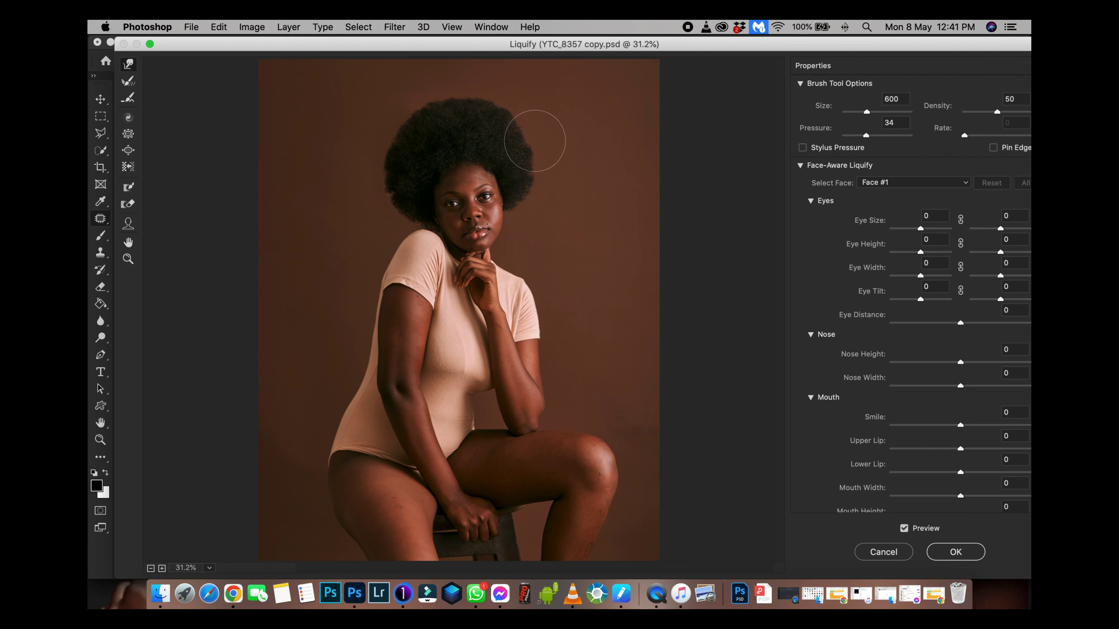
pyautogui.click(534, 142)
pyautogui.click(532, 140)
pyautogui.click(532, 133)
pyautogui.click(484, 104)
# Refine small uneven spots on the afro's right, top, lower-left and upper-left outline with a smaller Liquify brush.
pyautogui.press('[')
pyautogui.press('[')
pyautogui.click(532, 140)
pyautogui.click(498, 104)
pyautogui.click(397, 195)
pyautogui.moveTo(415, 123)
pyautogui.mouseDown()
pyautogui.moveTo(392, 143)
pyautogui.moveTo(400, 137)
pyautogui.mouseUp()
# Push the afro's top and left outline outward into a rounder shape with Liquify brush sizes of 600 and 700.
pyautogui.press(']')
pyautogui.press(']')
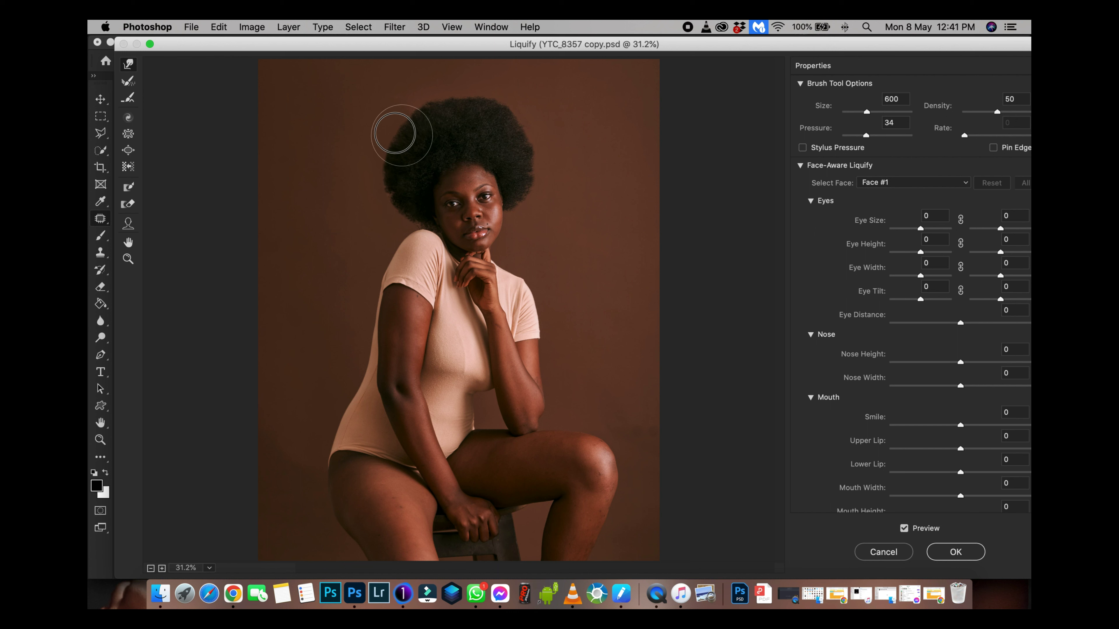
pyautogui.moveTo(423, 112); pyautogui.dragTo(449, 107)
pyautogui.click(448, 107)
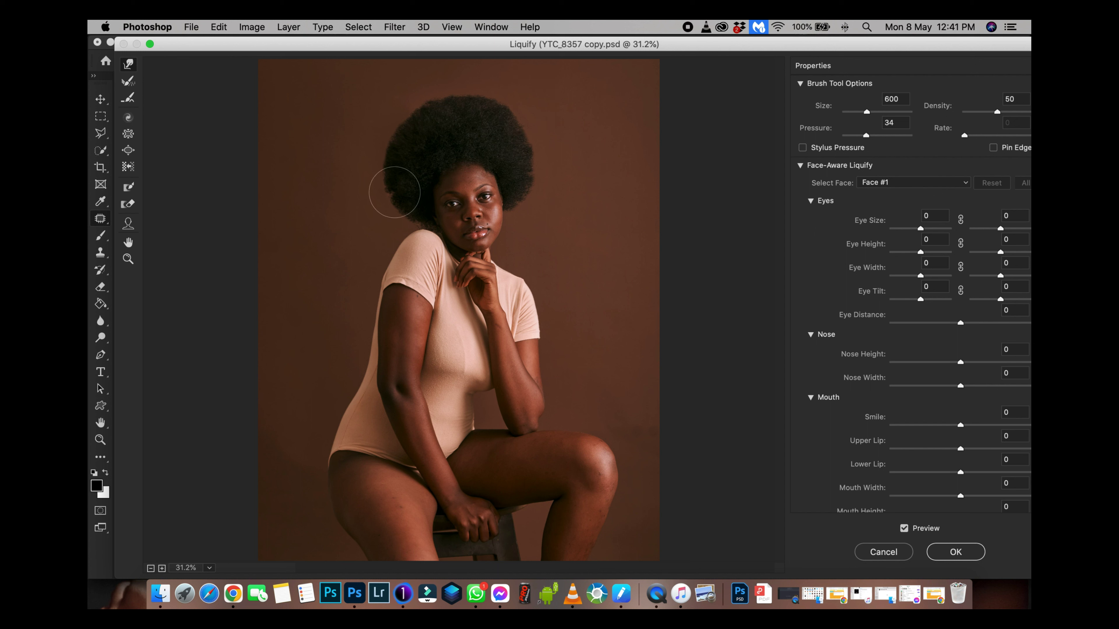
pyautogui.press('[')
pyautogui.press('[')
pyautogui.press(']')
pyautogui.press(']')
pyautogui.press(']')
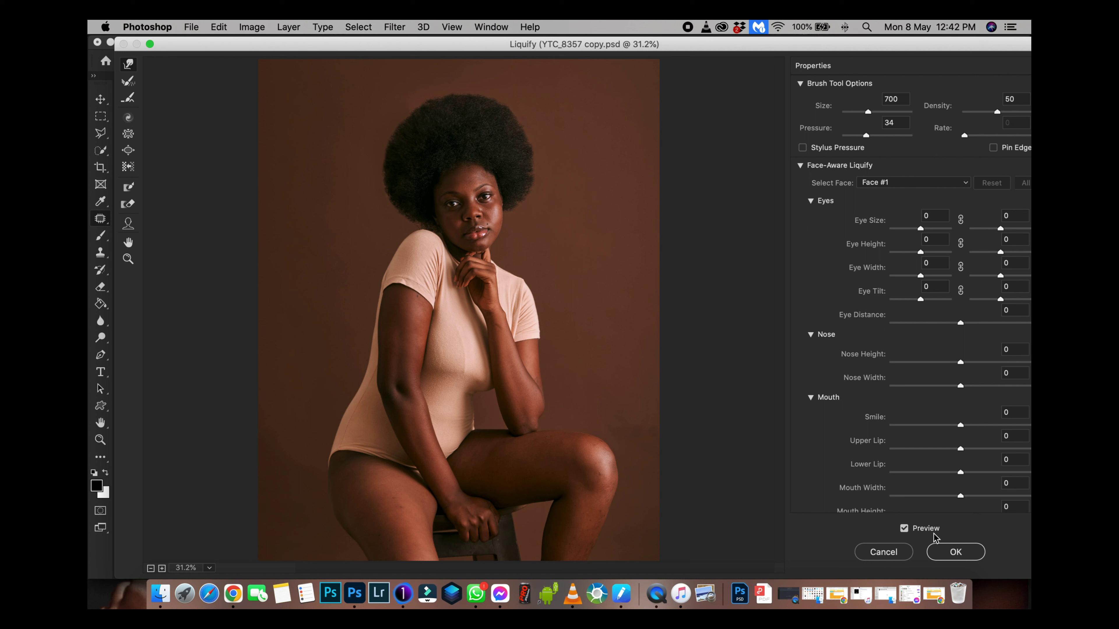
# Compare the refined hair shape with the original using the Liquify preview, and apply the Liquify edit.
pyautogui.click(903, 528)
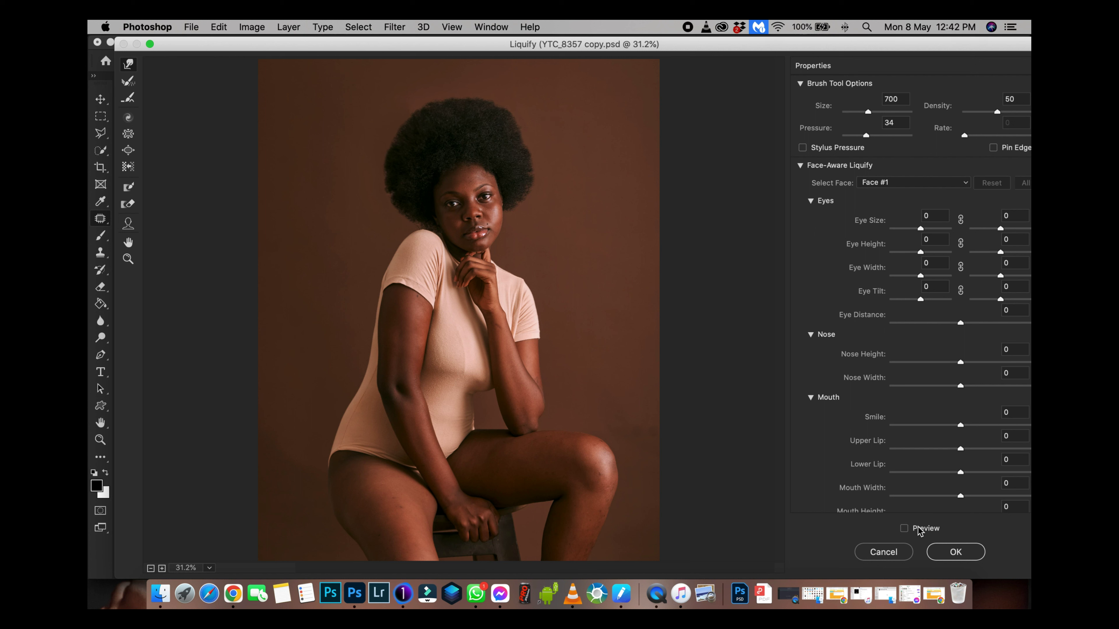
pyautogui.click(904, 529)
pyautogui.click(977, 558)
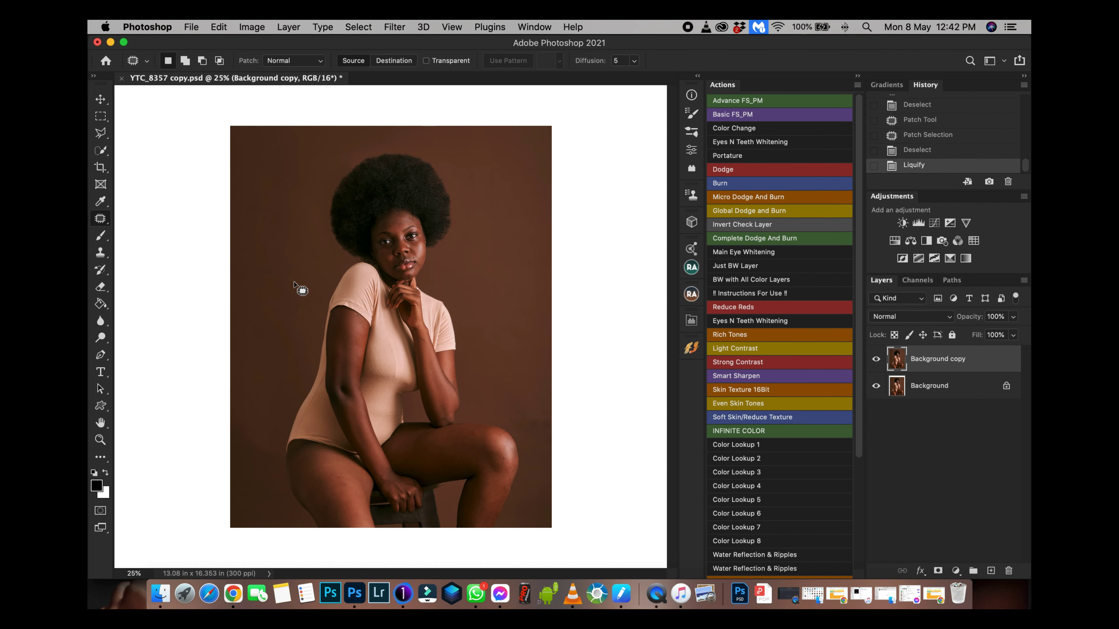
# Try to patch the faint vertical crease on the bodysuit's chest.
pyautogui.press('super+plus')
pyautogui.press('super+plus')
pyautogui.press('super+plus')
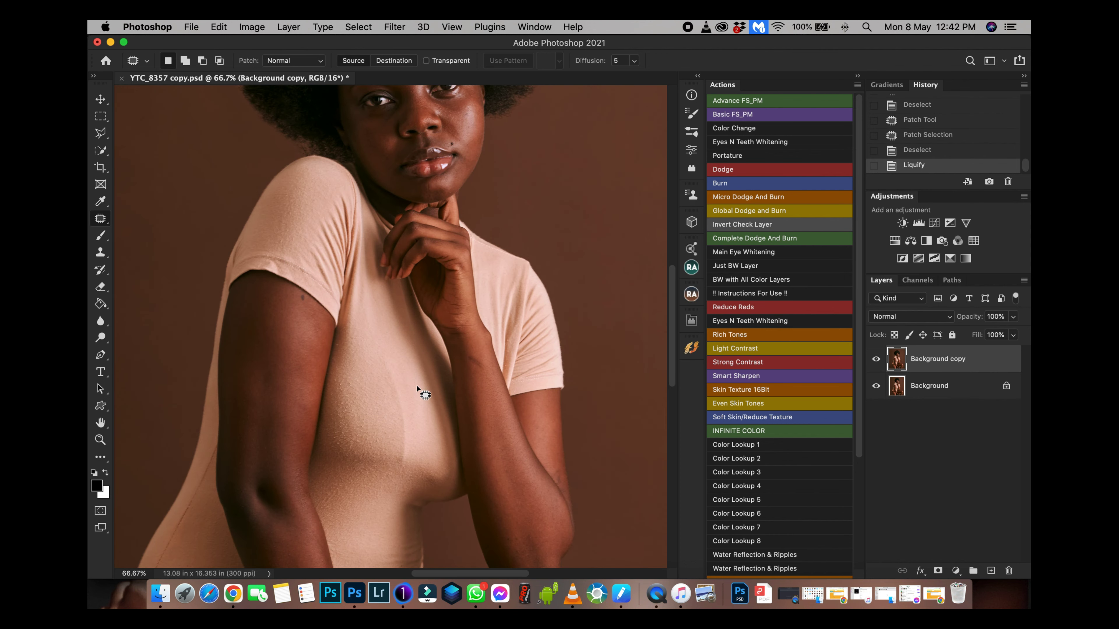
pyautogui.scroll(-5, 356, 413)
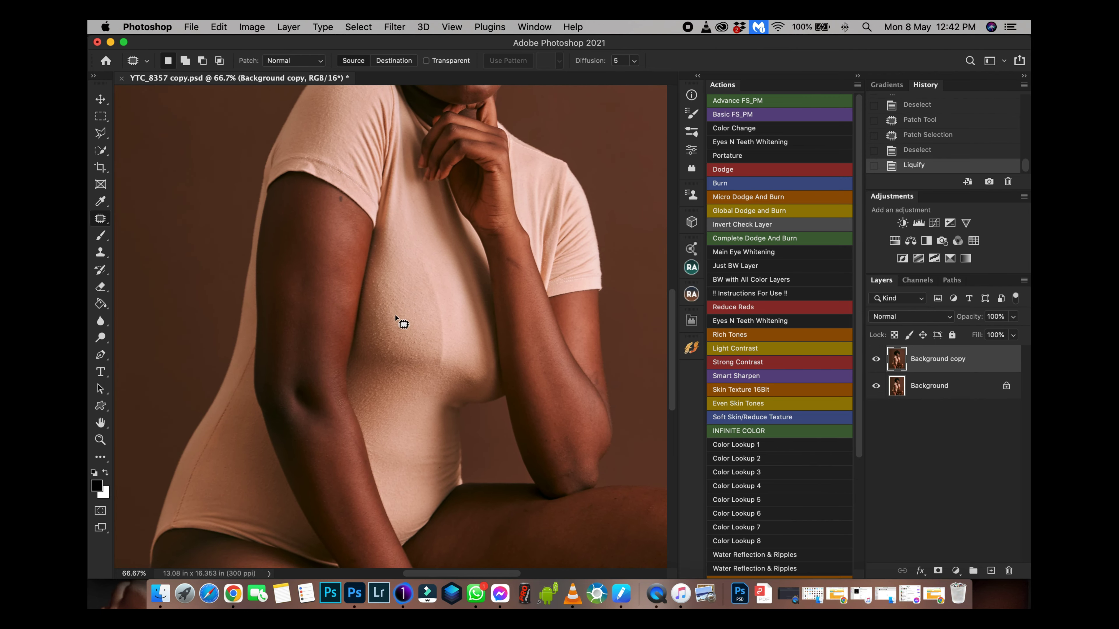
pyautogui.moveTo(449, 318); pyautogui.dragTo(448, 304)
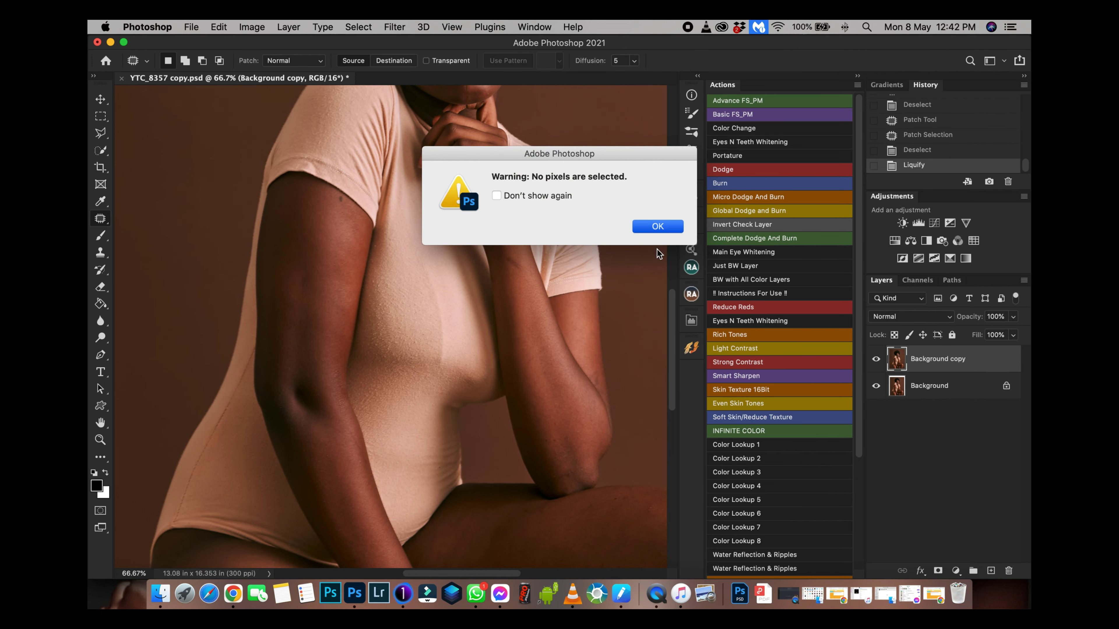
pyautogui.press('Return')
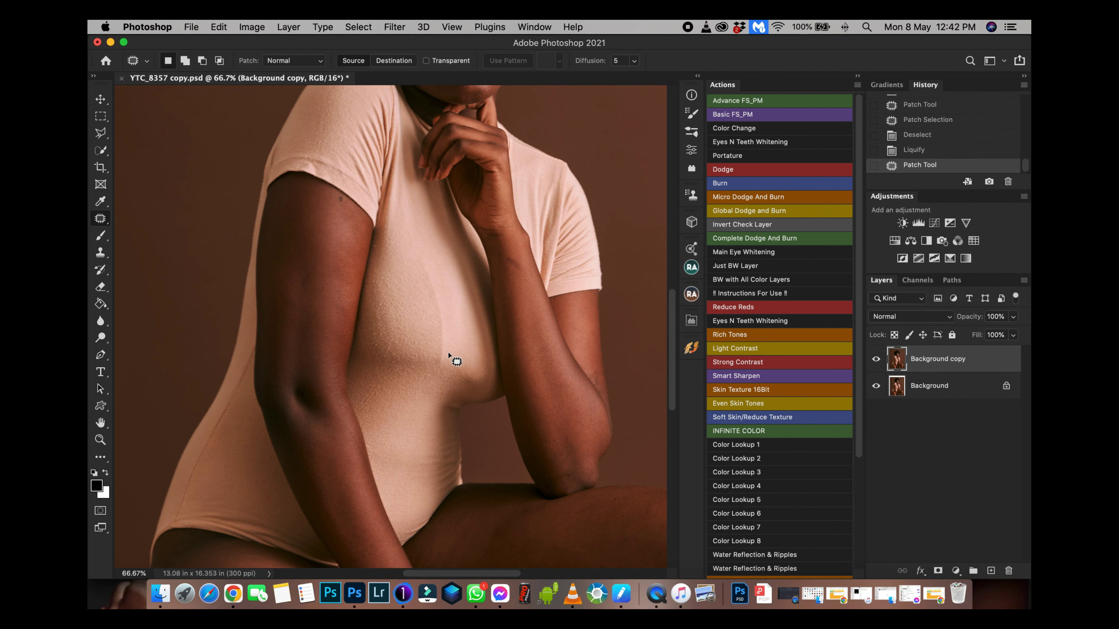
# Patch the dark spots on the near thigh with clean skin from the same thigh.
pyautogui.moveTo(343, 350); pyautogui.dragTo(411, 128)
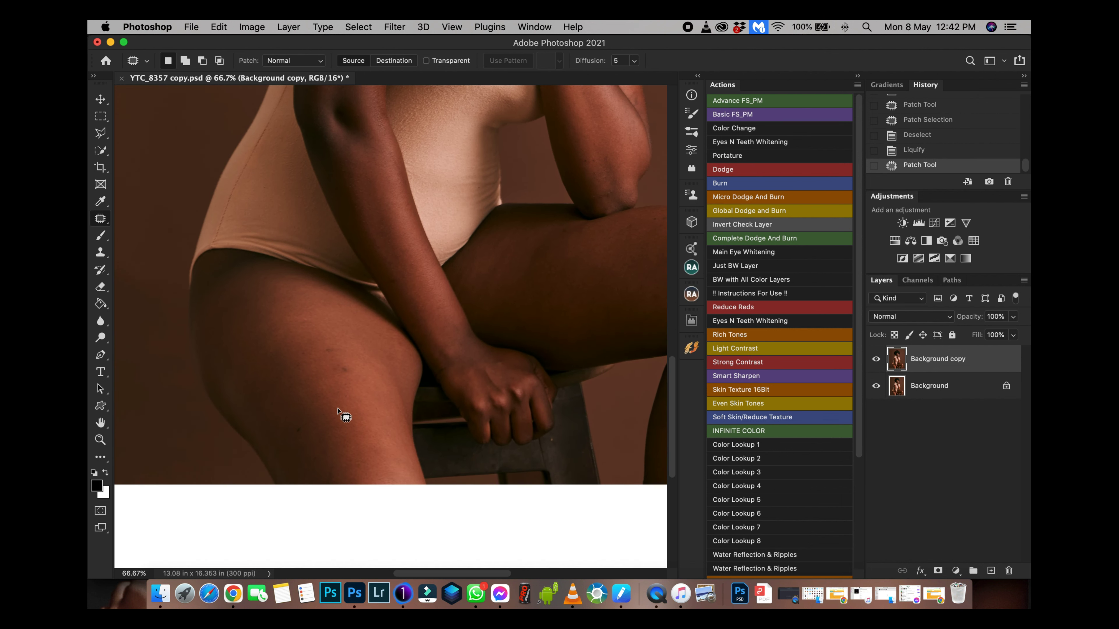
pyautogui.moveTo(348, 366)
pyautogui.mouseDown()
pyautogui.moveTo(336, 394)
pyautogui.moveTo(344, 413)
pyautogui.mouseUp()
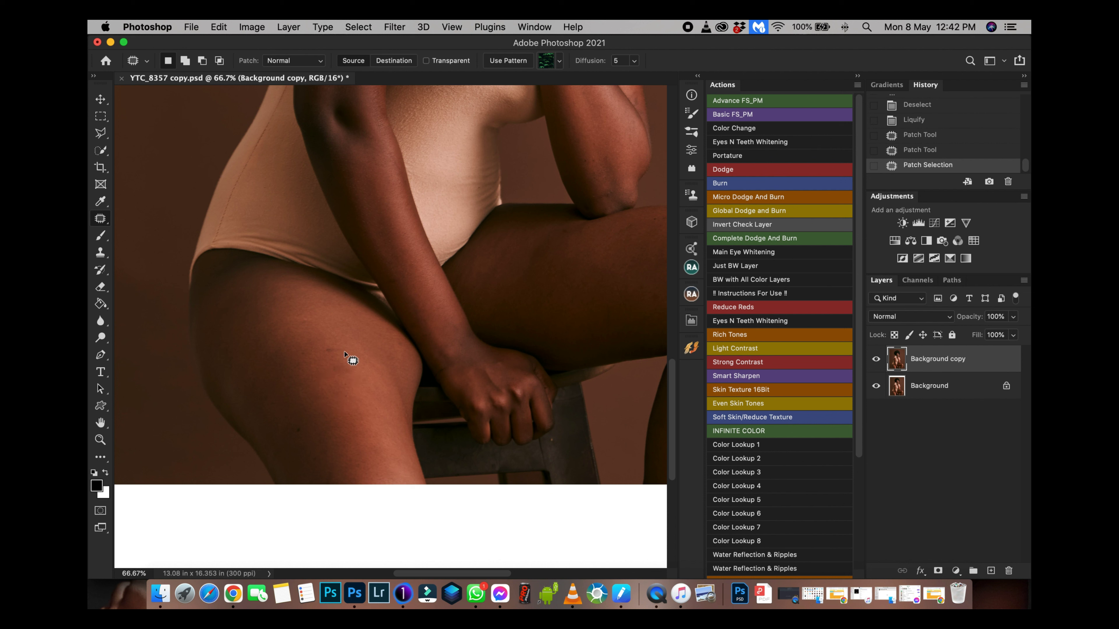
pyautogui.moveTo(338, 358)
pyautogui.mouseDown()
pyautogui.moveTo(327, 345)
pyautogui.moveTo(353, 344)
pyautogui.moveTo(302, 328)
pyautogui.moveTo(331, 323)
pyautogui.mouseUp()
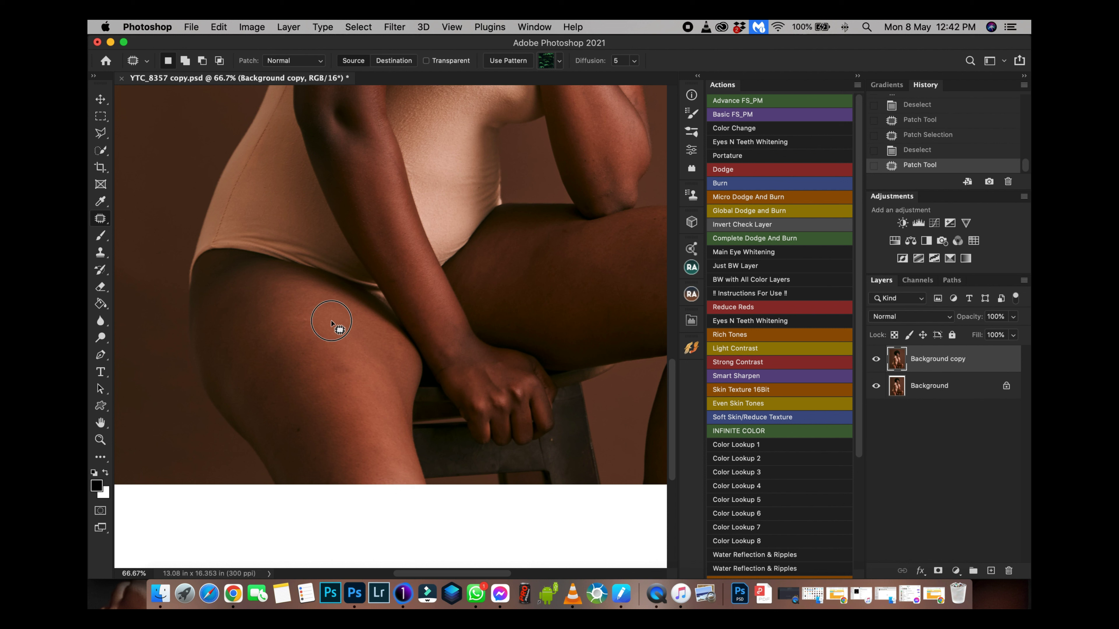
pyautogui.moveTo(330, 368)
pyautogui.mouseDown()
pyautogui.moveTo(339, 397)
pyautogui.moveTo(308, 431)
pyautogui.mouseUp()
pyautogui.click(336, 364)
pyautogui.press('cmd+d')
# Patch the dark mark on the raised knee with nearby clean skin.
pyautogui.moveTo(422, 387); pyautogui.dragTo(376, 411)
pyautogui.hscroll(5, 375, 411)
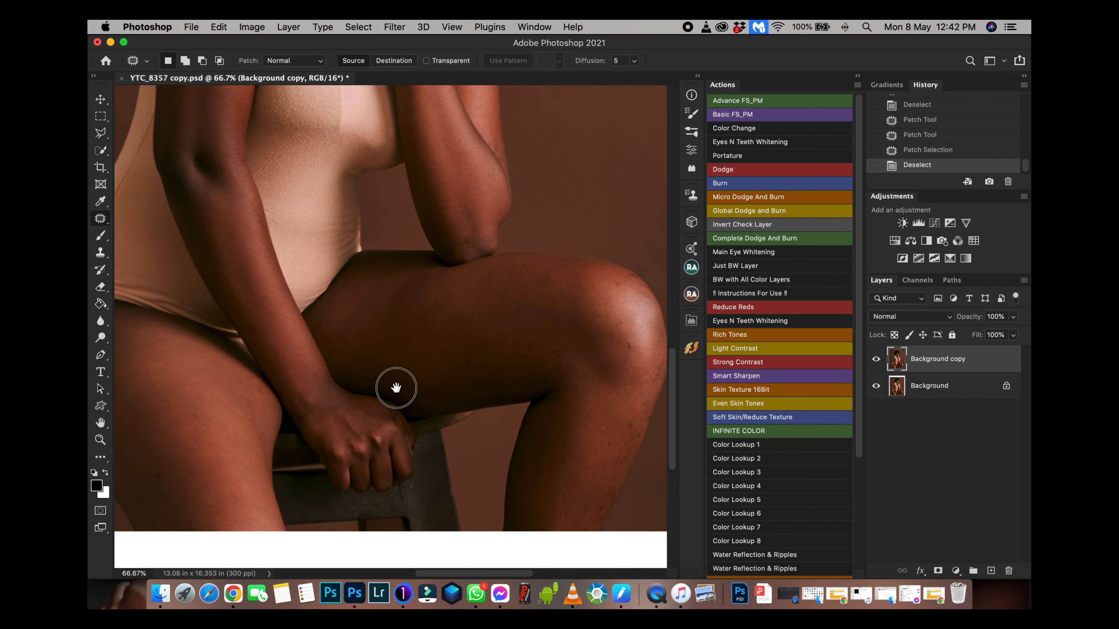
pyautogui.scroll(-4, 367, 317)
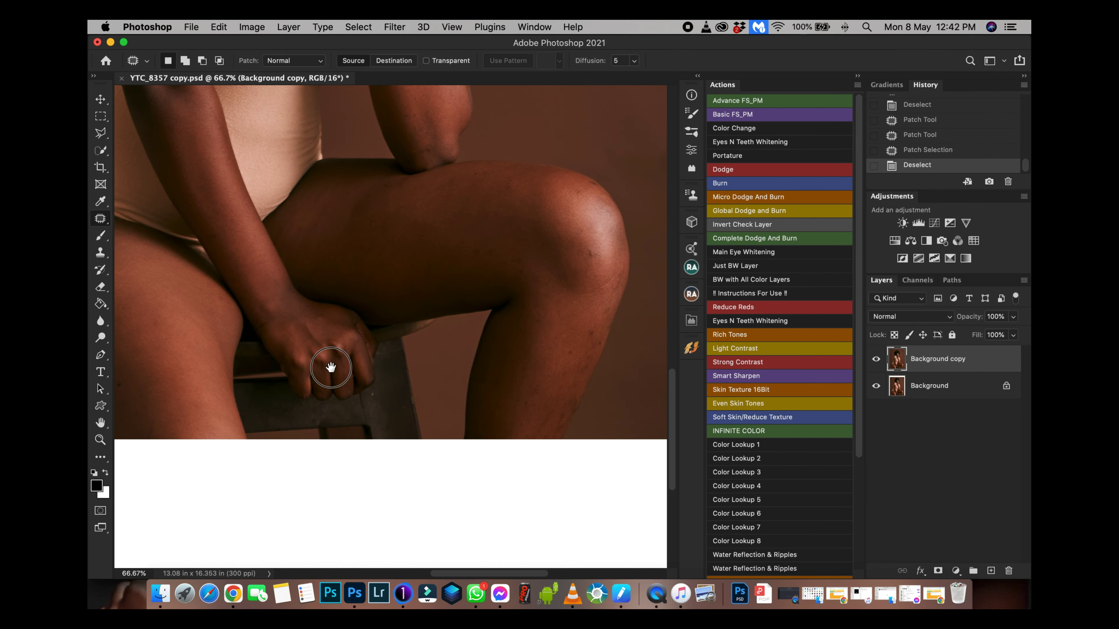
pyautogui.hscroll(-5, 328, 367)
pyautogui.scroll(-1, 327, 367)
pyautogui.scroll(5, 613, 290)
pyautogui.hscroll(3, 614, 289)
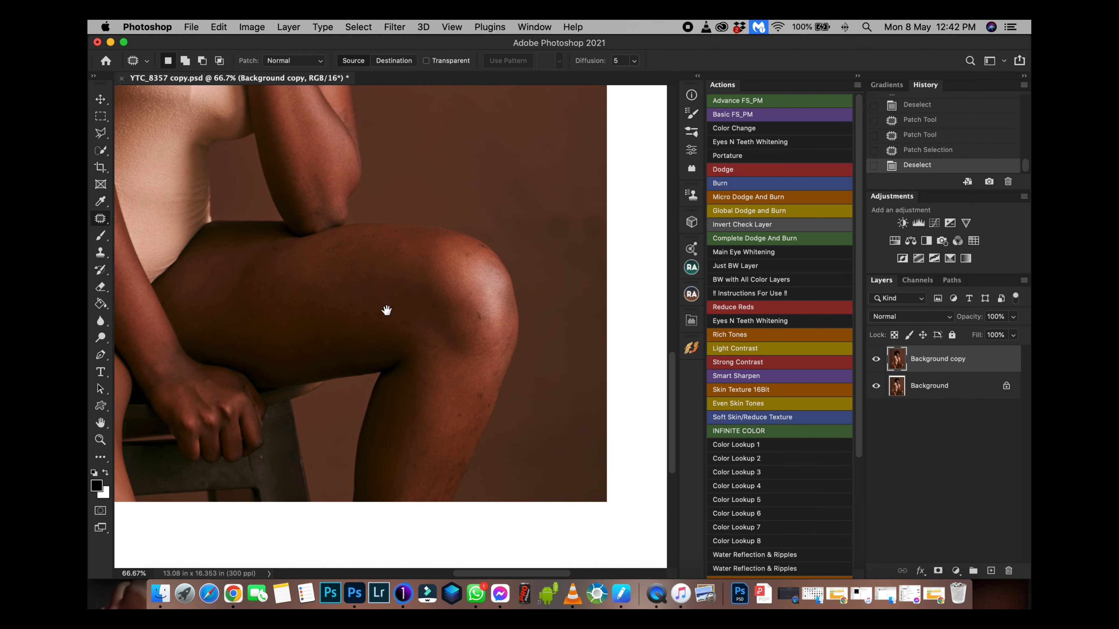
pyautogui.scroll(2, 412, 357)
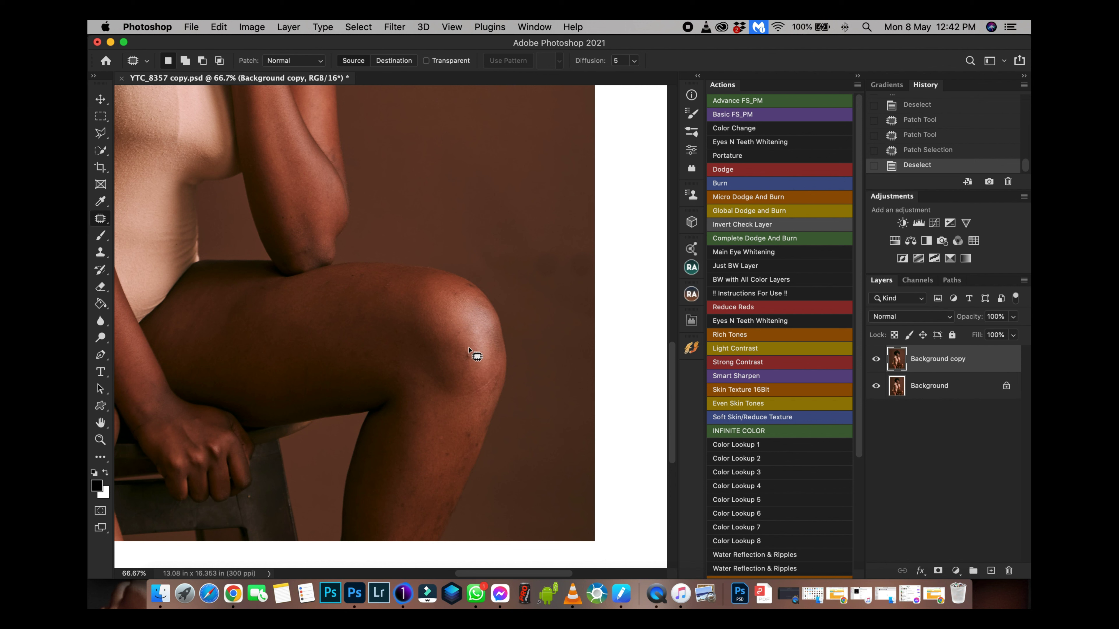
pyautogui.moveTo(470, 349); pyautogui.dragTo(468, 350)
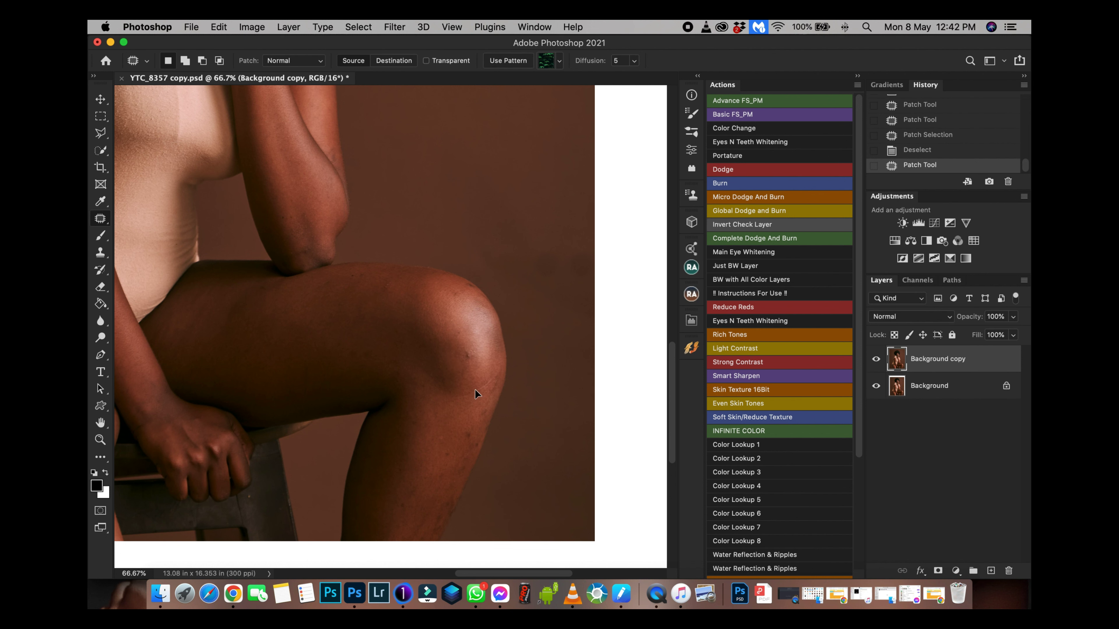
pyautogui.moveTo(458, 423); pyautogui.dragTo(458, 424)
pyautogui.scroll(-3, 490, 371)
pyautogui.hscroll(-1, 490, 371)
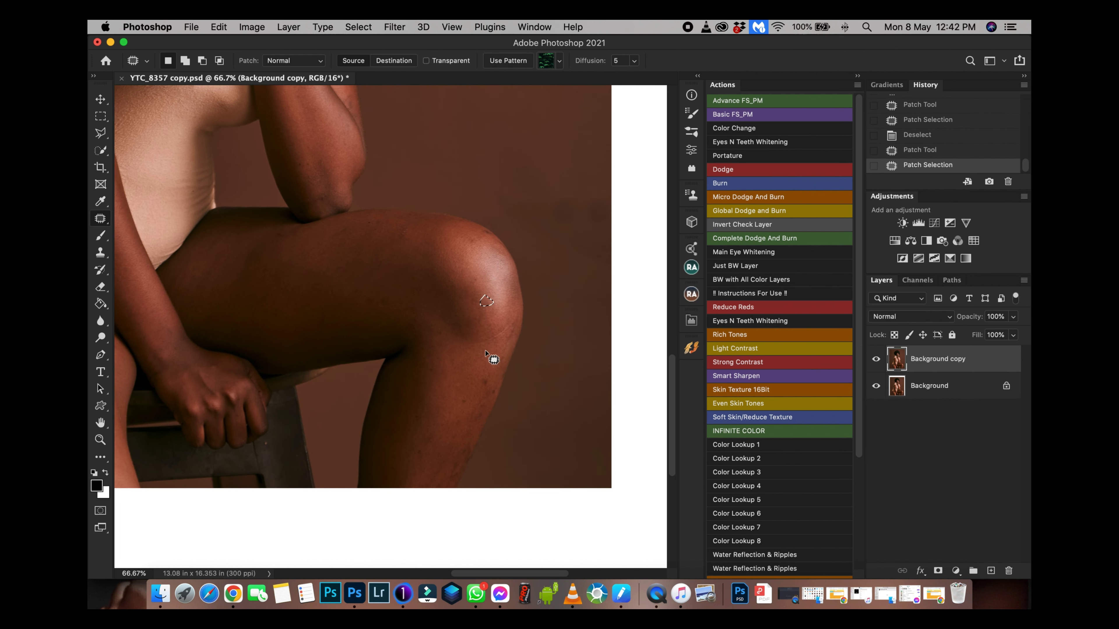
pyautogui.click(502, 308)
# Patch the dark blemishes on the shin just below the raised knee.
pyautogui.scroll(-3, 478, 362)
pyautogui.hscroll(-1, 477, 361)
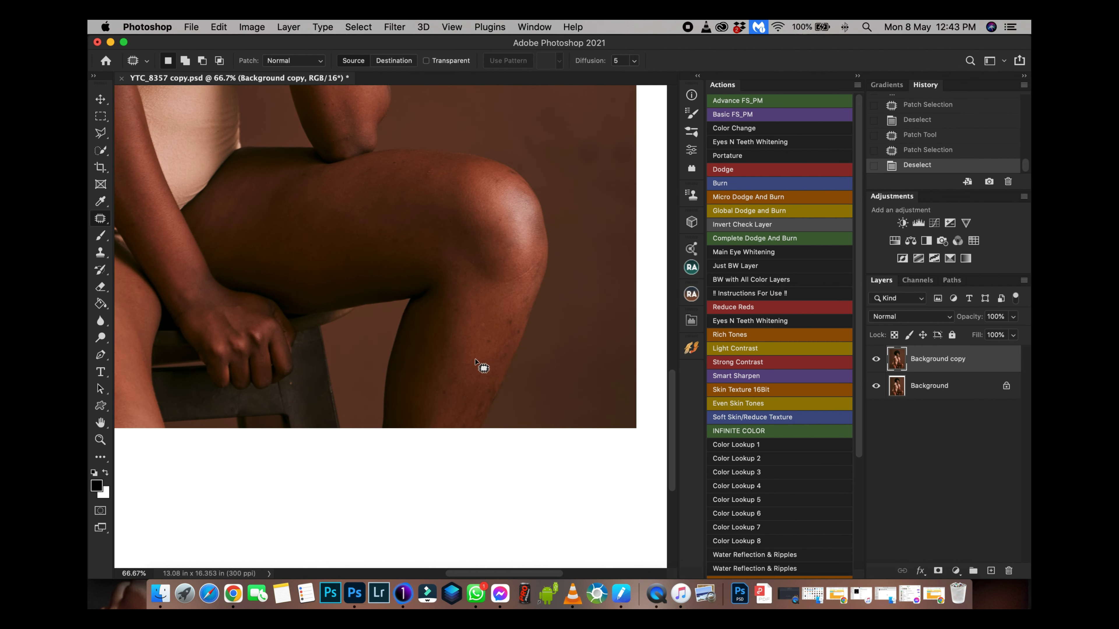
pyautogui.moveTo(440, 387)
pyautogui.mouseDown()
pyautogui.moveTo(452, 393)
pyautogui.moveTo(467, 365)
pyautogui.mouseUp()
pyautogui.moveTo(483, 325)
pyautogui.mouseDown()
pyautogui.moveTo(456, 319)
pyautogui.moveTo(486, 368)
pyautogui.mouseUp()
pyautogui.click(490, 347)
pyautogui.click(510, 320)
pyautogui.moveTo(509, 317)
pyautogui.mouseDown()
pyautogui.moveTo(516, 329)
pyautogui.moveTo(484, 308)
pyautogui.moveTo(487, 347)
pyautogui.moveTo(501, 326)
pyautogui.moveTo(477, 385)
pyautogui.mouseUp()
pyautogui.click(512, 342)
pyautogui.click(502, 335)
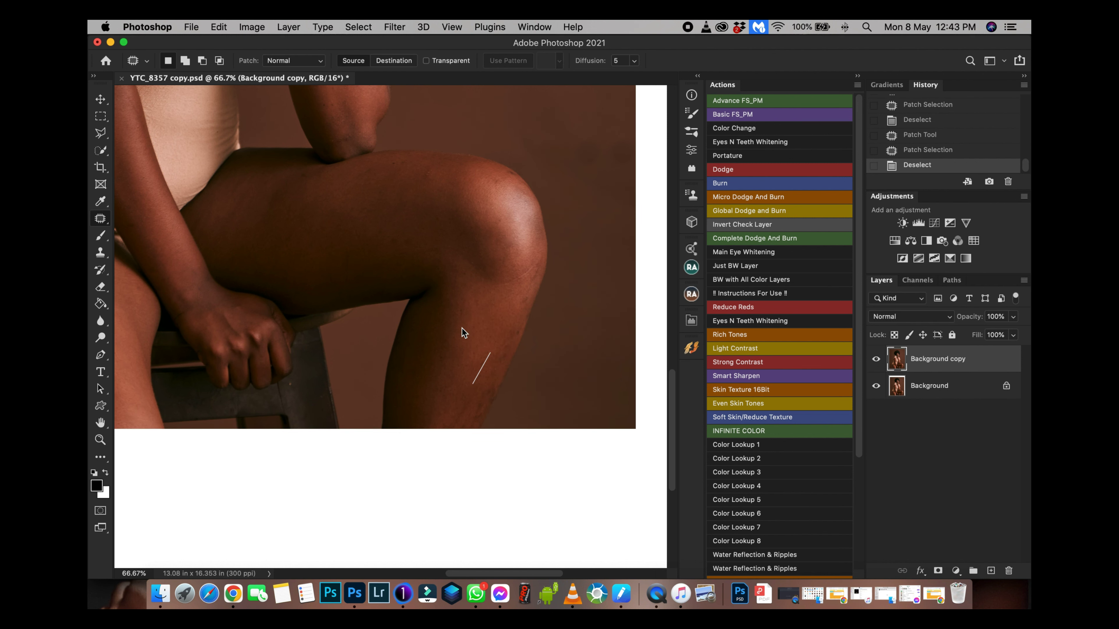
pyautogui.click(483, 367)
pyautogui.click(666, 228)
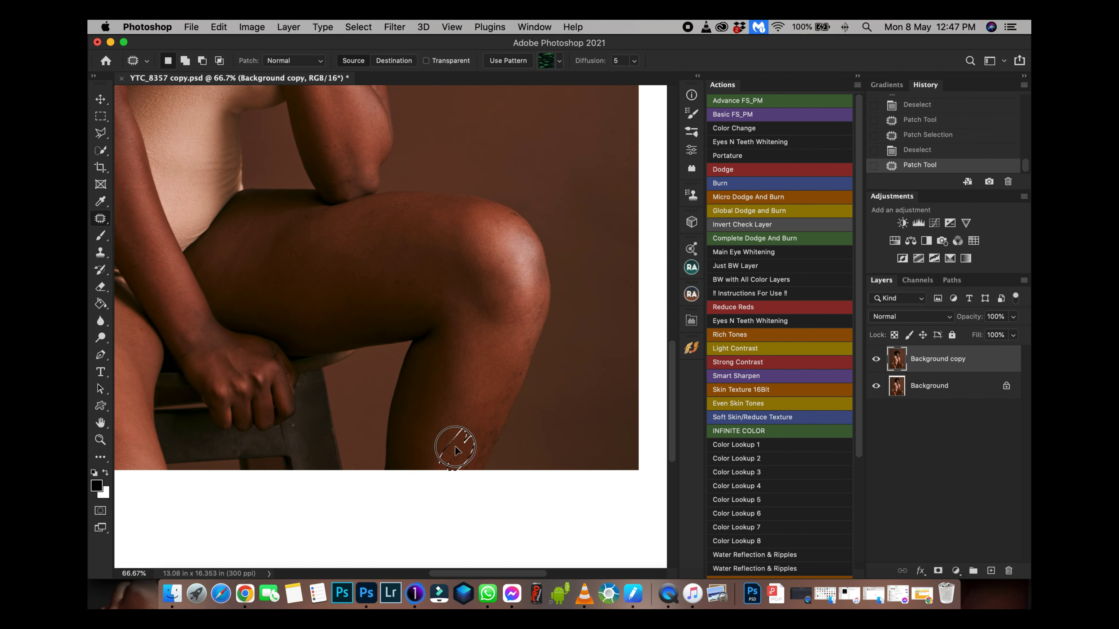
# Patch the remaining marks low on the shin near the image's lower edge, using cleaner skin from the leg.
pyautogui.moveTo(455, 445)
pyautogui.mouseDown()
pyautogui.moveTo(486, 433)
pyautogui.moveTo(487, 394)
pyautogui.mouseUp()
pyautogui.press('cmd+d')
pyautogui.moveTo(487, 402); pyautogui.dragTo(477, 410)
pyautogui.press('super+d')
pyautogui.moveTo(457, 347)
pyautogui.mouseDown()
pyautogui.moveTo(496, 394)
pyautogui.moveTo(476, 468)
pyautogui.moveTo(507, 389)
pyautogui.moveTo(519, 434)
pyautogui.moveTo(533, 423)
pyautogui.moveTo(496, 412)
pyautogui.moveTo(543, 394)
pyautogui.moveTo(506, 399)
pyautogui.moveTo(511, 430)
pyautogui.mouseUp()
pyautogui.press('super+d')
pyautogui.press('super+d')
# Patch the uneven skin along the top of the raised thigh around the resting elbow.
pyautogui.hscroll(-5, 511, 445)
pyautogui.scroll(2, 512, 444)
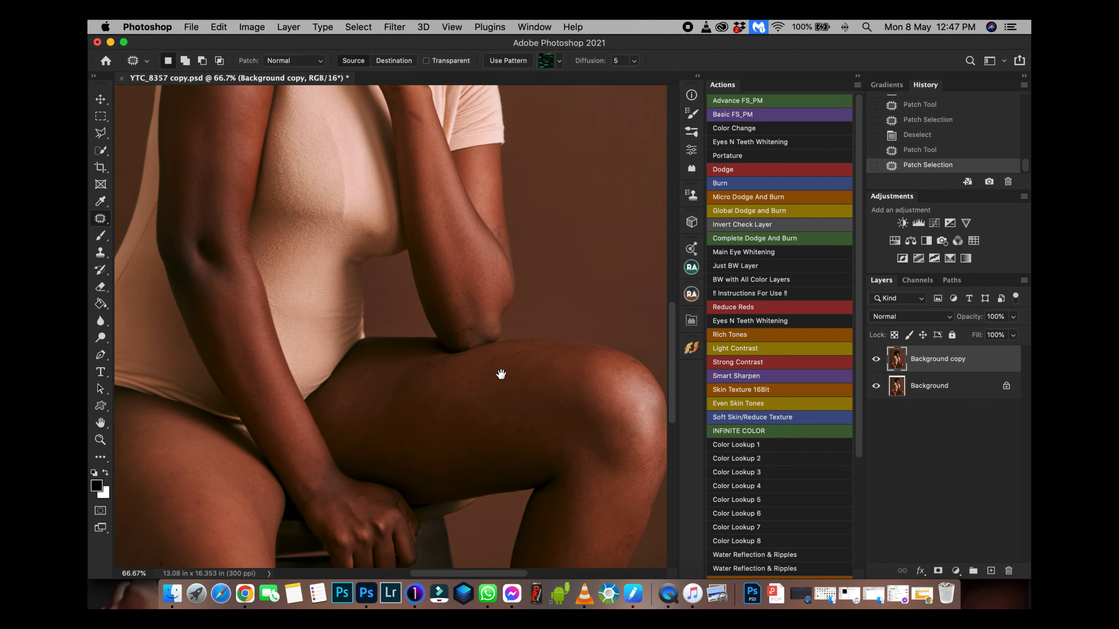
pyautogui.press('super+d')
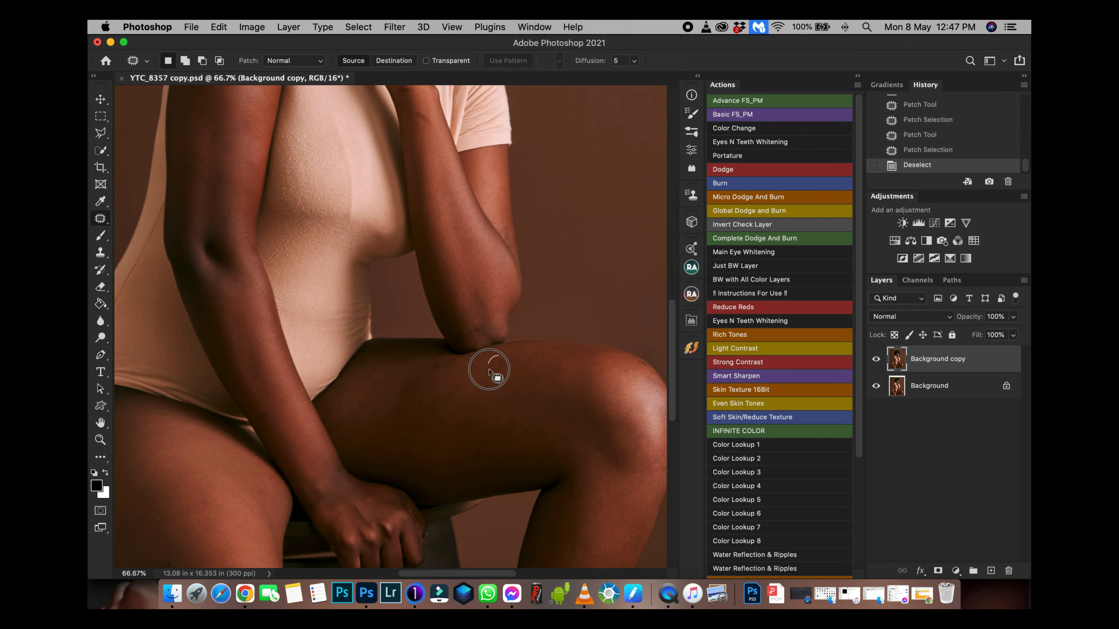
pyautogui.moveTo(489, 371)
pyautogui.mouseDown()
pyautogui.moveTo(512, 392)
pyautogui.moveTo(472, 348)
pyautogui.mouseUp()
pyautogui.scroll(2, 492, 375)
pyautogui.moveTo(472, 349)
pyautogui.mouseDown()
pyautogui.moveTo(470, 335)
pyautogui.moveTo(517, 348)
pyautogui.mouseUp()
pyautogui.press('super+d')
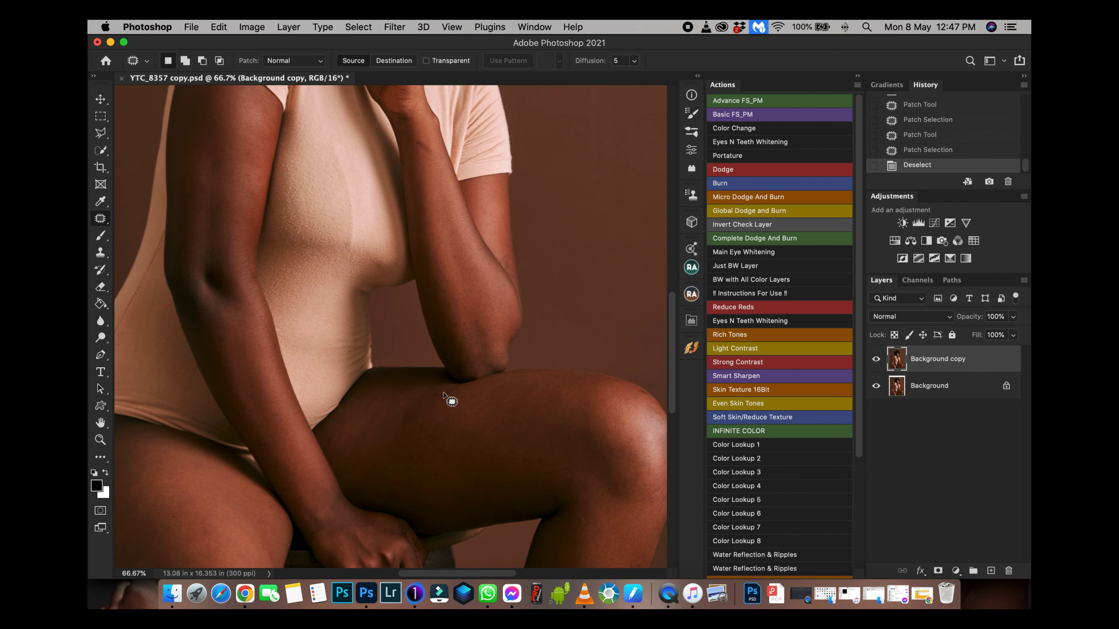
pyautogui.moveTo(444, 393)
pyautogui.mouseDown()
pyautogui.moveTo(425, 392)
pyautogui.moveTo(450, 400)
pyautogui.moveTo(495, 457)
pyautogui.mouseUp()
pyautogui.press('super+d')
# Try to patch the uneven strip of skin on the upper arm below the sleeve.
pyautogui.scroll(-10, 516, 458)
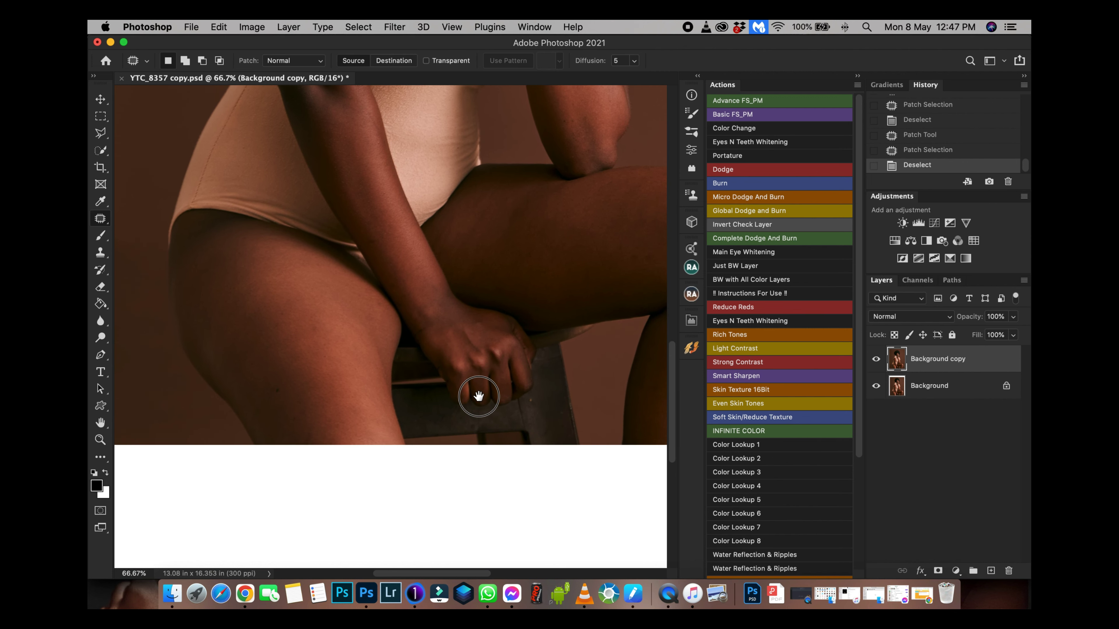
pyautogui.scroll(15, 475, 400)
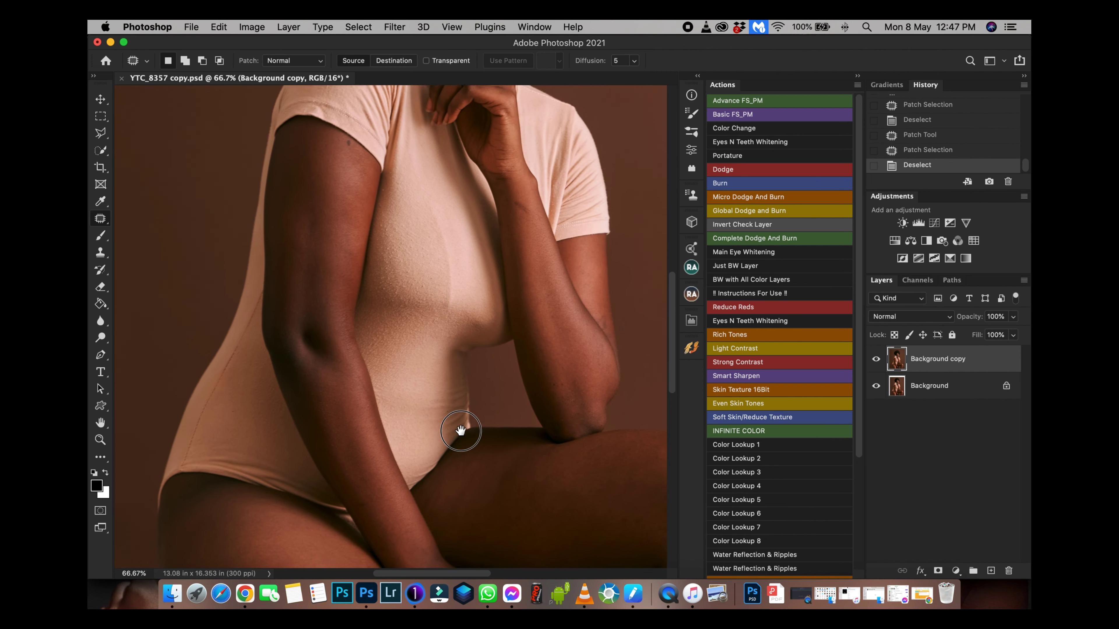
pyautogui.scroll(10, 466, 419)
pyautogui.scroll(3, 265, 371)
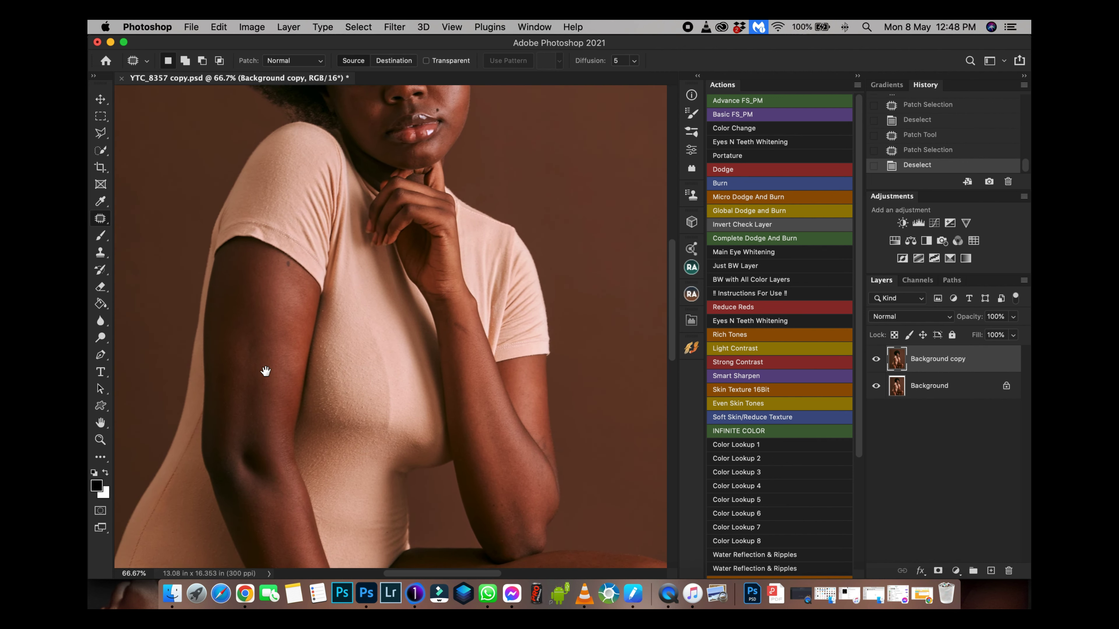
pyautogui.moveTo(249, 329); pyautogui.dragTo(230, 380)
pyautogui.moveTo(247, 325)
pyautogui.mouseDown()
pyautogui.moveTo(231, 400)
pyautogui.moveTo(249, 413)
pyautogui.moveTo(259, 327)
pyautogui.moveTo(240, 354)
pyautogui.moveTo(279, 308)
pyautogui.moveTo(284, 399)
pyautogui.mouseUp()
pyautogui.press('super+d')
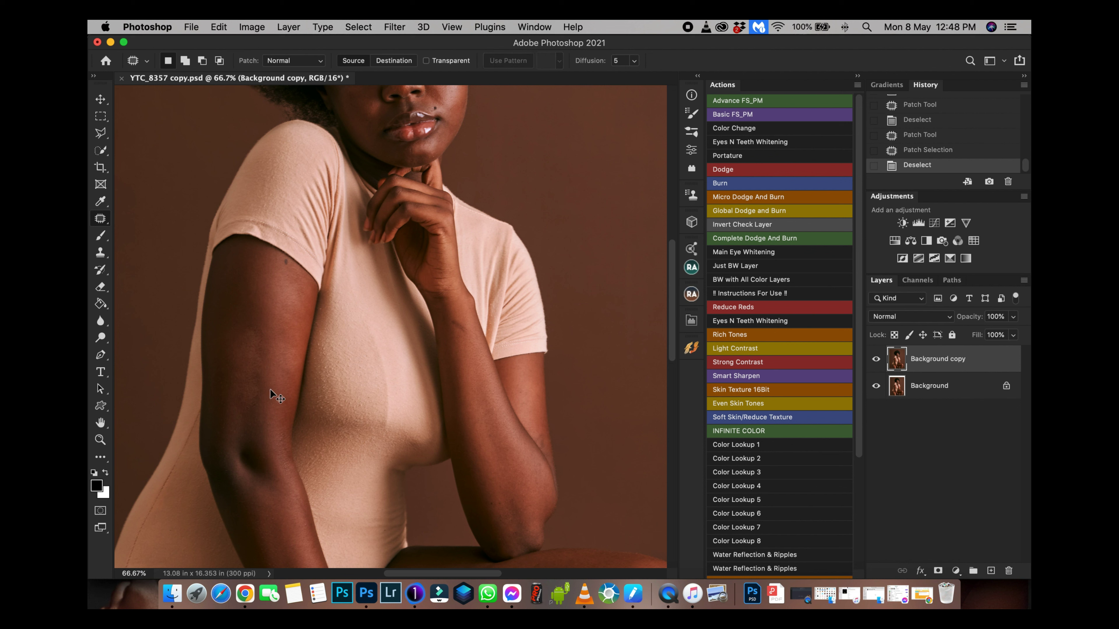
# Compare the upper arm with and without the patch, and undo the patch.
pyautogui.press('super+z')
pyautogui.press('super+z')
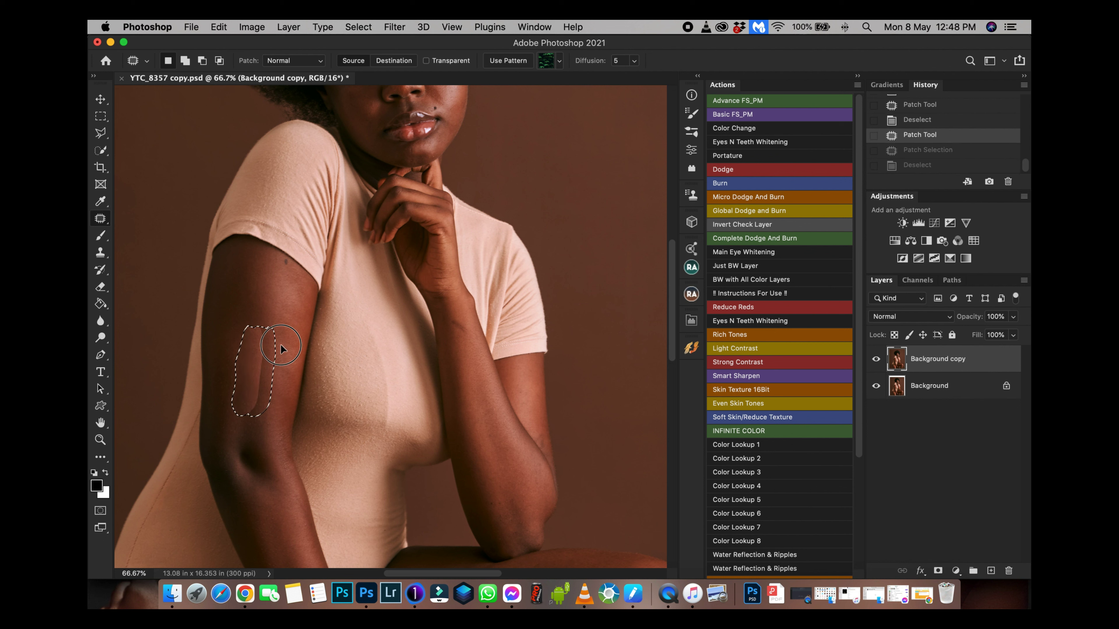
pyautogui.press('super+shift+z')
pyautogui.press('super+shift+z')
pyautogui.scroll(-5, 278, 352)
pyautogui.press('super+z')
pyautogui.press('super+z')
pyautogui.press('super+z')
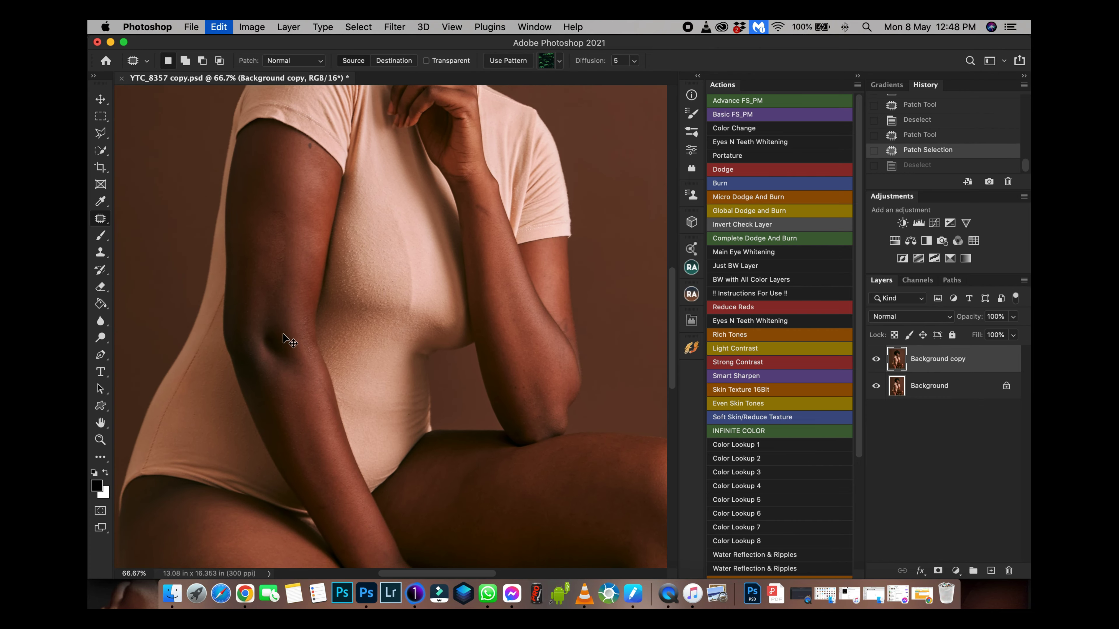
# Try to patch the small spot on the bent forearm near the elbow at 100% zoom.
pyautogui.moveTo(404, 360); pyautogui.dragTo(277, 425)
pyautogui.press('super+1')
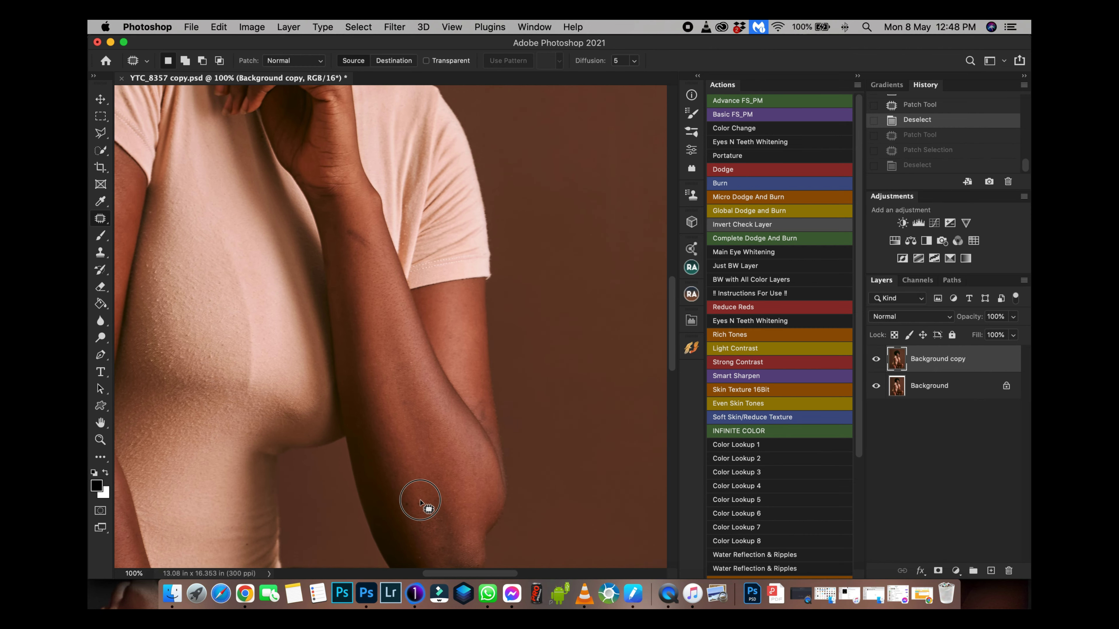
pyautogui.moveTo(420, 502); pyautogui.dragTo(422, 504)
pyautogui.moveTo(422, 504); pyautogui.dragTo(260, 329)
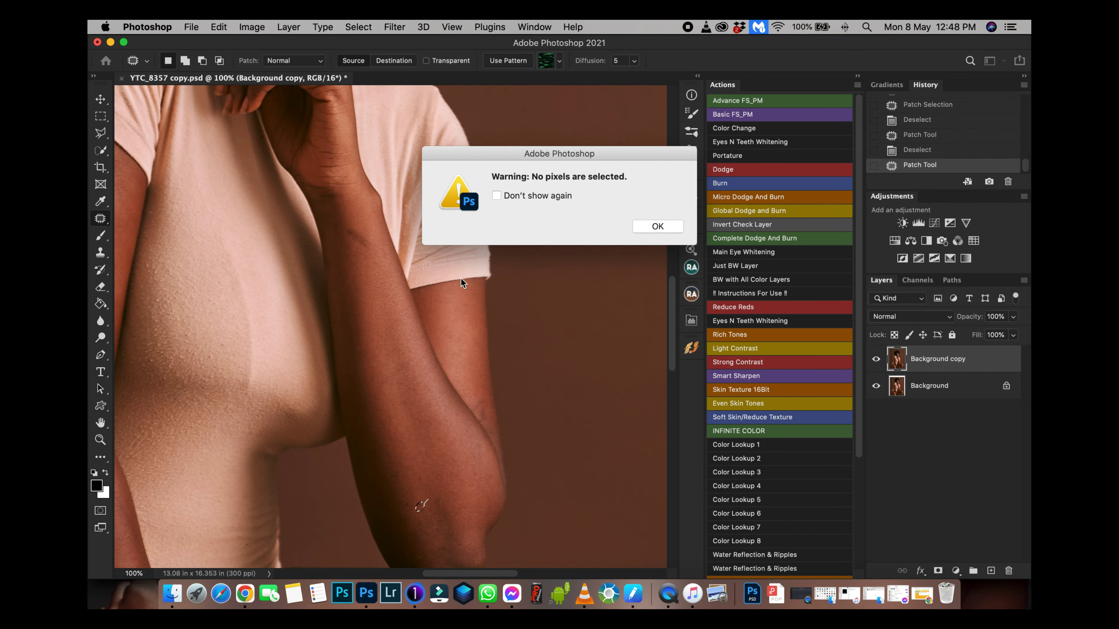
pyautogui.press('Return')
# Try patching the long vertical crease on the bodysuit's chest, undo it, and clear the selection.
pyautogui.moveTo(259, 371)
pyautogui.mouseDown()
pyautogui.moveTo(245, 402)
pyautogui.moveTo(243, 325)
pyautogui.moveTo(221, 249)
pyautogui.moveTo(234, 241)
pyautogui.moveTo(255, 306)
pyautogui.moveTo(368, 368)
pyautogui.moveTo(321, 354)
pyautogui.moveTo(336, 341)
pyautogui.moveTo(404, 347)
pyautogui.mouseUp()
pyautogui.hotkey('ctrl', 'd')
pyautogui.press('space')
pyautogui.press('super+z')
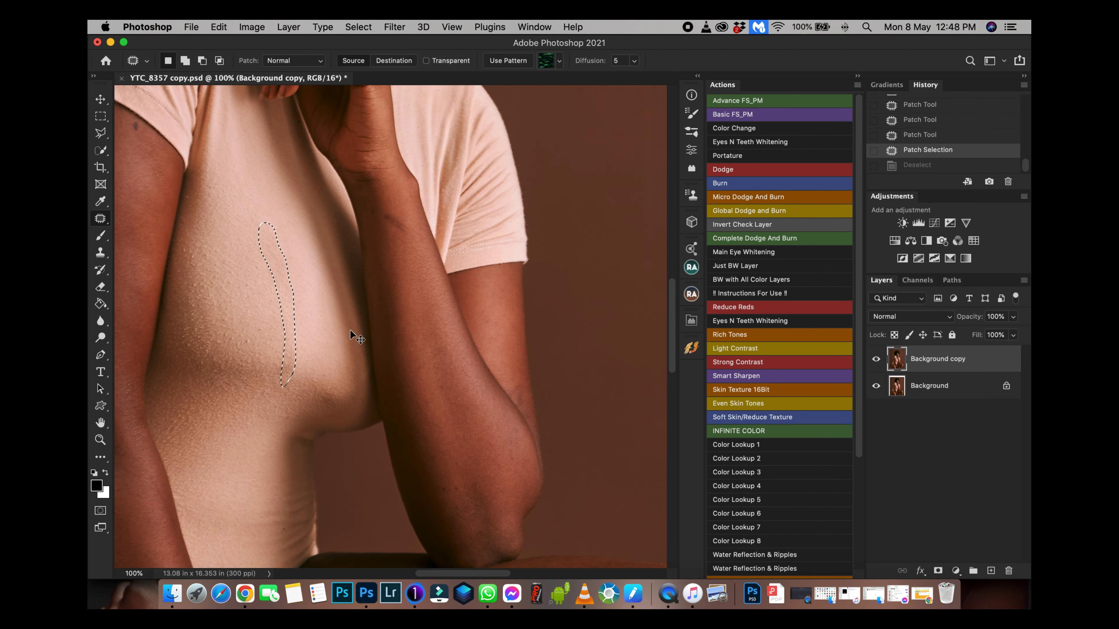
pyautogui.press('super+z')
pyautogui.press('super+d')
# Patch the small spots on the bent forearm and around its elbow with nearby clean skin.
pyautogui.hscroll(3, 377, 369)
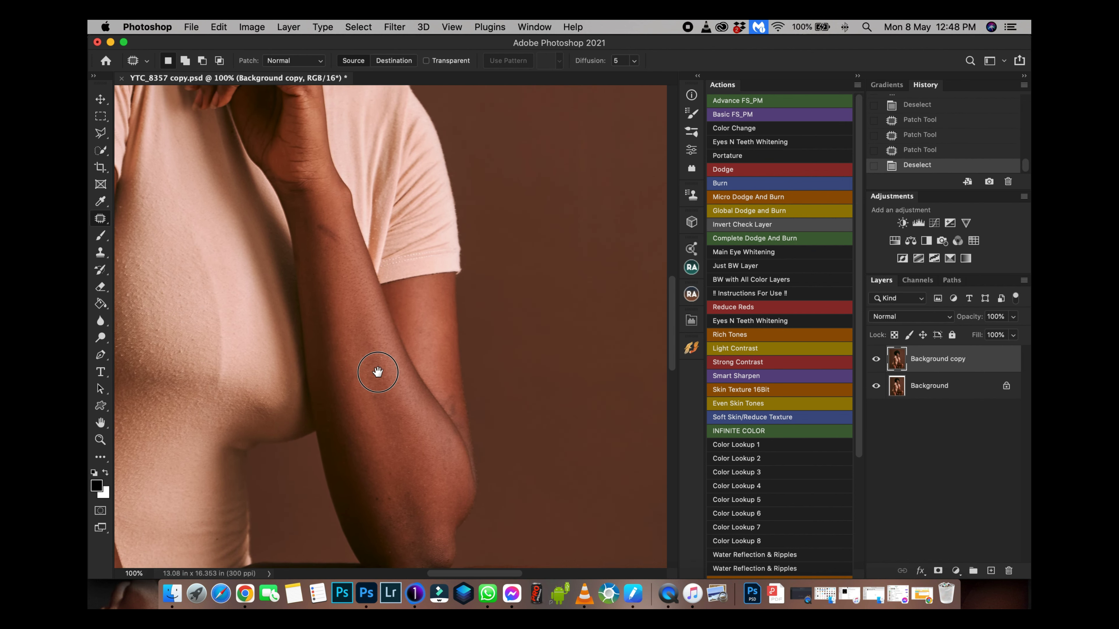
pyautogui.moveTo(450, 394)
pyautogui.mouseDown()
pyautogui.moveTo(465, 425)
pyautogui.moveTo(449, 348)
pyautogui.moveTo(460, 403)
pyautogui.mouseUp()
pyautogui.press('super+d')
pyautogui.press('super+d')
pyautogui.moveTo(423, 436); pyautogui.dragTo(461, 389)
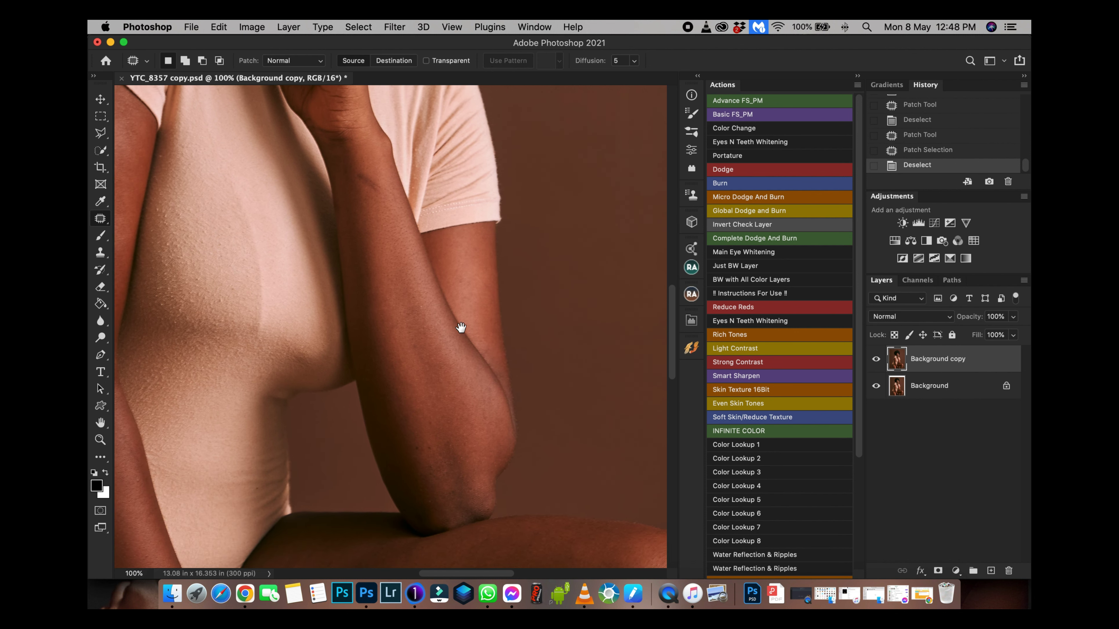
pyautogui.moveTo(459, 325)
pyautogui.mouseDown()
pyautogui.moveTo(452, 387)
pyautogui.moveTo(424, 417)
pyautogui.moveTo(433, 429)
pyautogui.moveTo(416, 465)
pyautogui.moveTo(388, 449)
pyautogui.moveTo(399, 423)
pyautogui.moveTo(428, 435)
pyautogui.moveTo(414, 462)
pyautogui.moveTo(429, 478)
pyautogui.mouseUp()
pyautogui.press('super+d')
# Heal the long vertical crease down the bodysuit's chest with the Spot Healing Brush.
pyautogui.scroll(-5, 398, 394)
pyautogui.scroll(6, 392, 407)
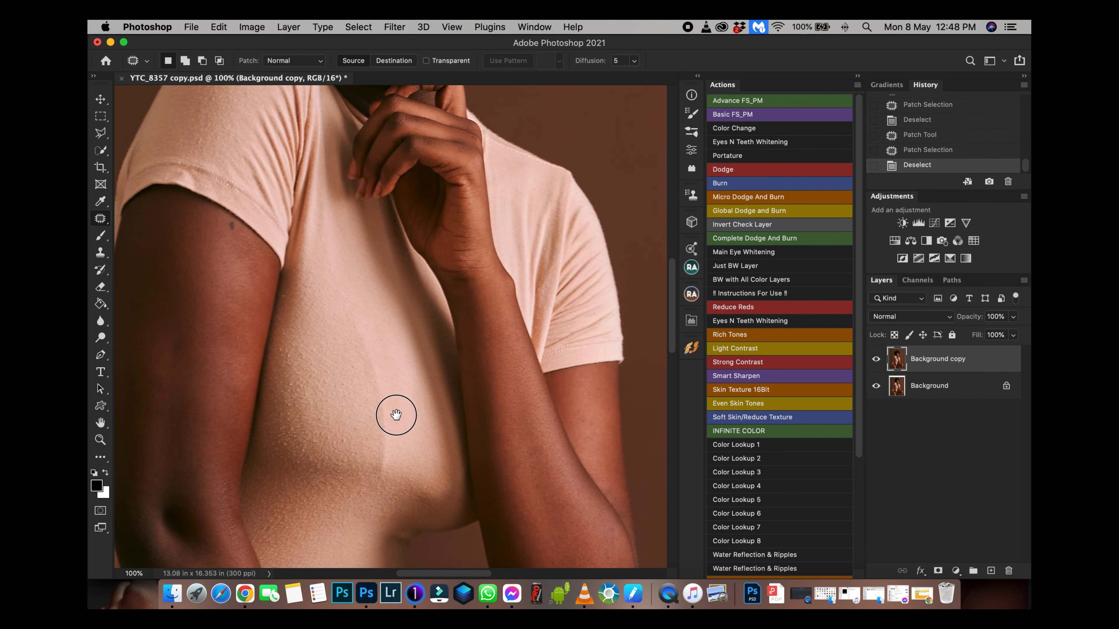
pyautogui.scroll(-5, 392, 432)
pyautogui.hscroll(1, 382, 338)
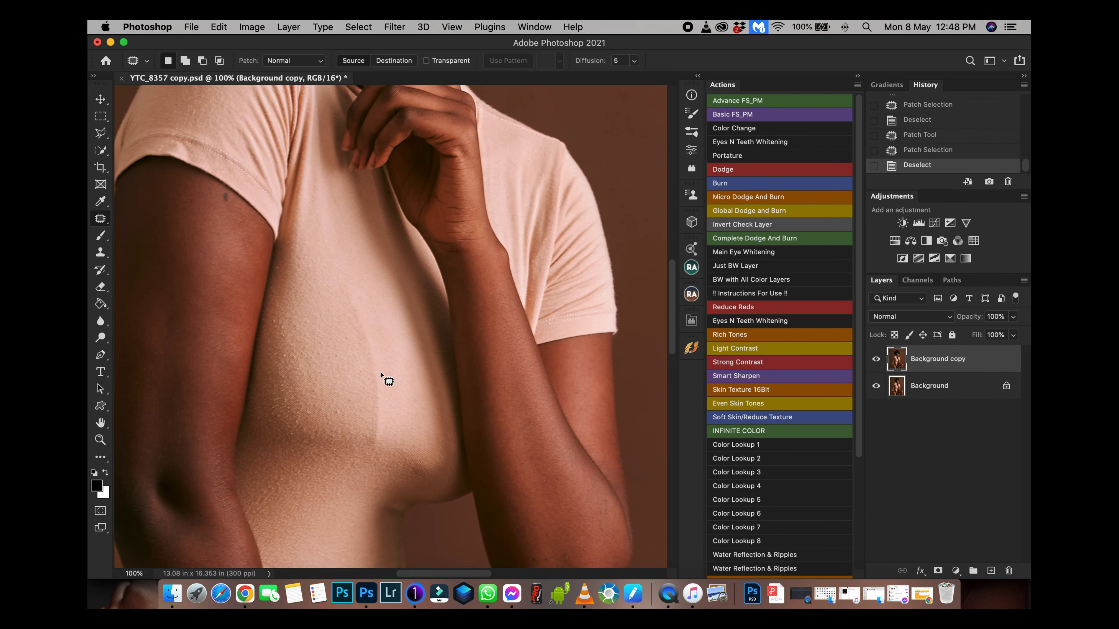
pyautogui.rightClick(100, 219)
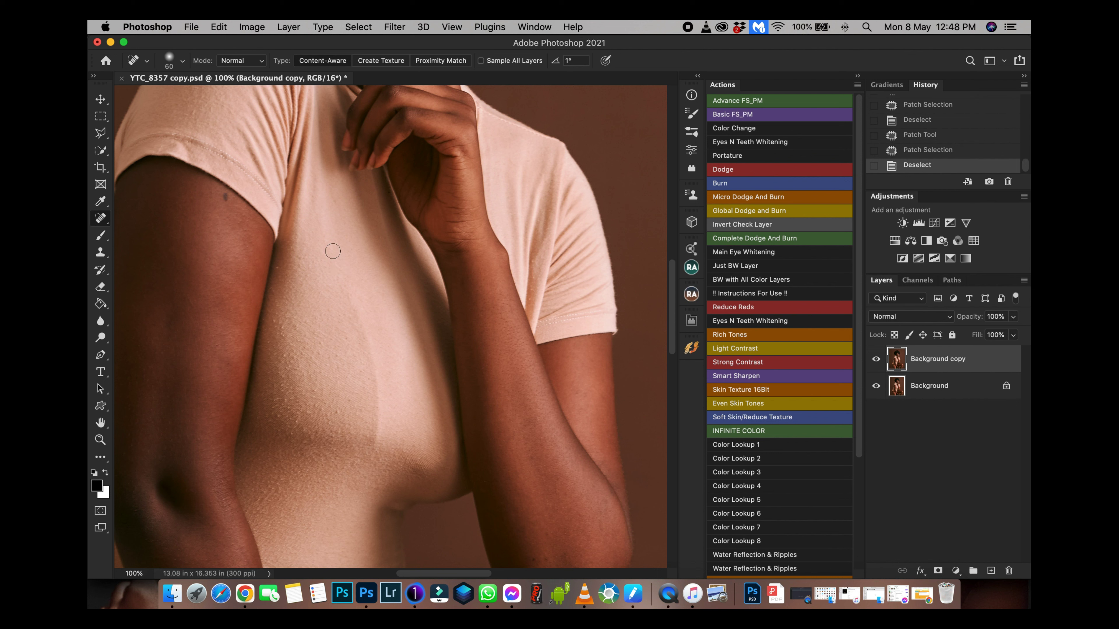
pyautogui.moveTo(333, 251)
pyautogui.mouseDown()
pyautogui.moveTo(376, 401)
pyautogui.moveTo(369, 449)
pyautogui.moveTo(339, 257)
pyautogui.moveTo(338, 268)
pyautogui.mouseUp()
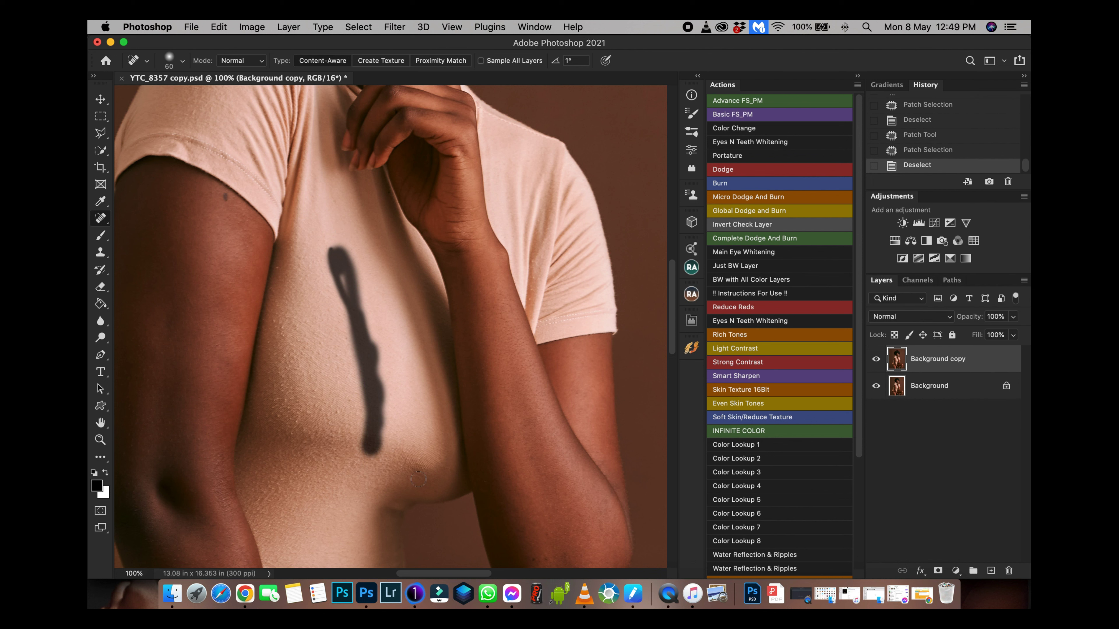
pyautogui.moveTo(347, 276); pyautogui.dragTo(343, 275)
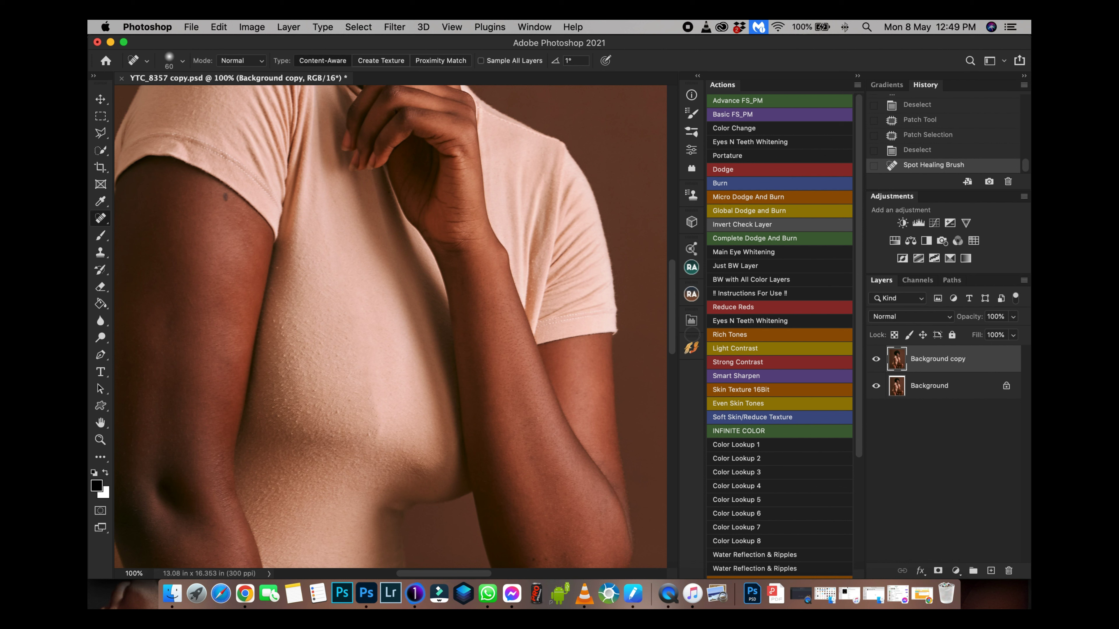
# Heal the remaining small marks on the bodysuit's chest and the upper arm with the Spot Healing Brush.
pyautogui.click(343, 280)
pyautogui.click(396, 206)
pyautogui.click(177, 262)
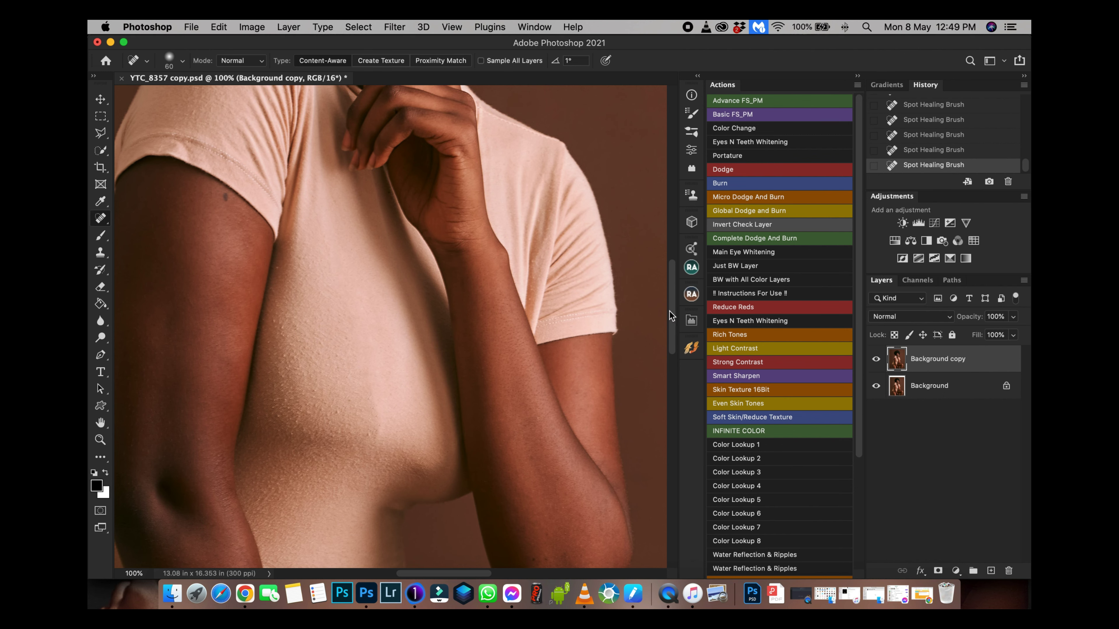
# Patch the blemishes on the forehead with nearby clean skin at 200% zoom and clear the selection.
pyautogui.moveTo(672, 313); pyautogui.dragTo(670, 249)
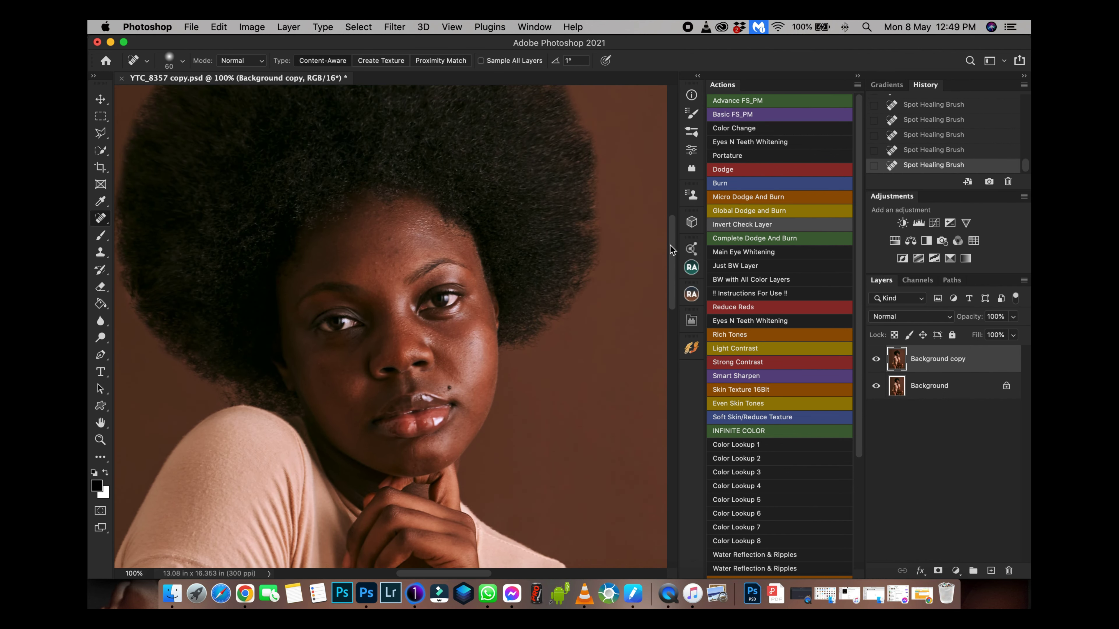
pyautogui.press('super+equal')
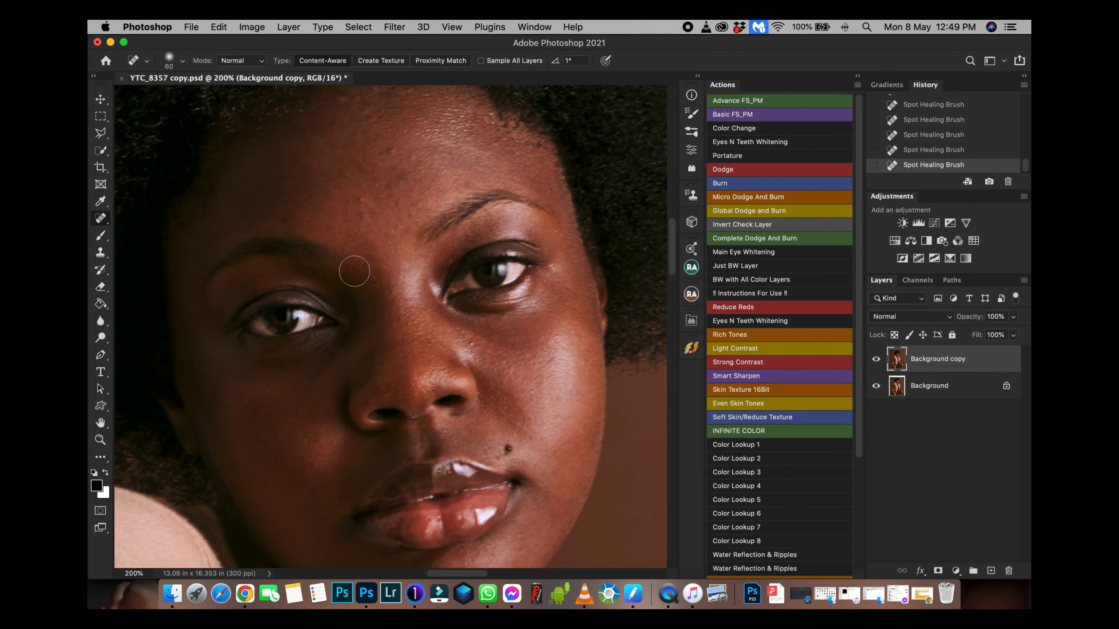
pyautogui.click(101, 217)
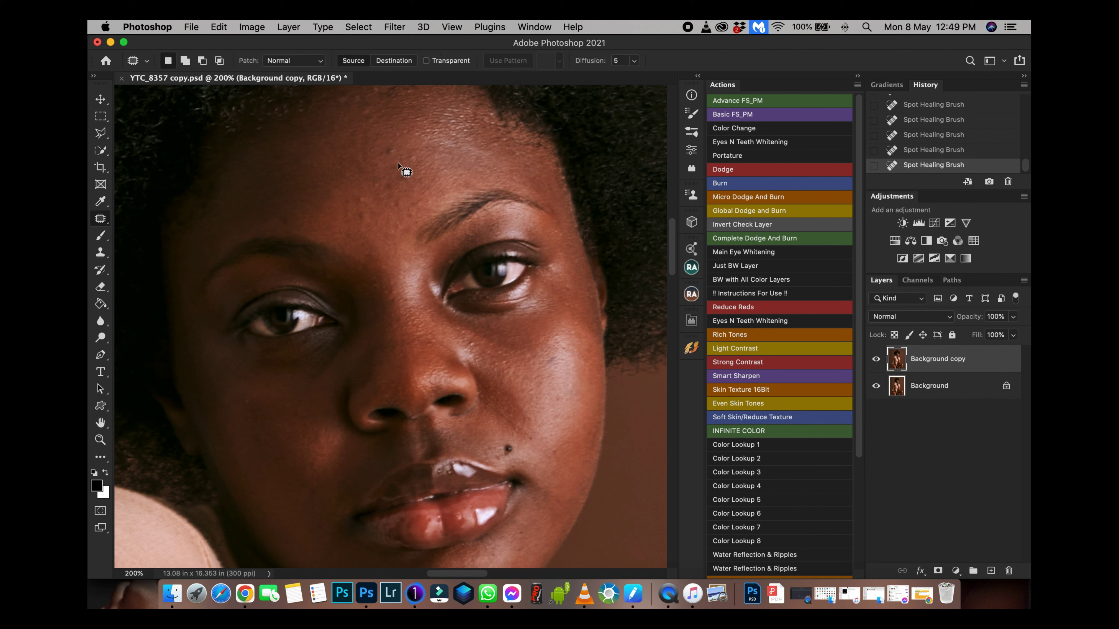
pyautogui.moveTo(407, 131)
pyautogui.mouseDown()
pyautogui.moveTo(388, 152)
pyautogui.moveTo(410, 132)
pyautogui.moveTo(415, 152)
pyautogui.mouseUp()
pyautogui.click(397, 195)
pyautogui.moveTo(362, 207)
pyautogui.mouseDown()
pyautogui.moveTo(352, 194)
pyautogui.moveTo(374, 242)
pyautogui.moveTo(398, 245)
pyautogui.mouseUp()
pyautogui.click(130, 205)
pyautogui.click(428, 216)
pyautogui.moveTo(397, 200); pyautogui.dragTo(403, 240)
pyautogui.moveTo(415, 169)
pyautogui.mouseDown()
pyautogui.moveTo(423, 175)
pyautogui.moveTo(412, 162)
pyautogui.moveTo(420, 176)
pyautogui.moveTo(425, 160)
pyautogui.moveTo(449, 274)
pyautogui.mouseUp()
pyautogui.click(419, 160)
pyautogui.hotkey('ctrl', 'd')
# Patch the blemishes on the shadowed cheek, below the eye, with clean skin beside them.
pyautogui.scroll(-5, 489, 363)
pyautogui.moveTo(322, 352); pyautogui.dragTo(354, 327)
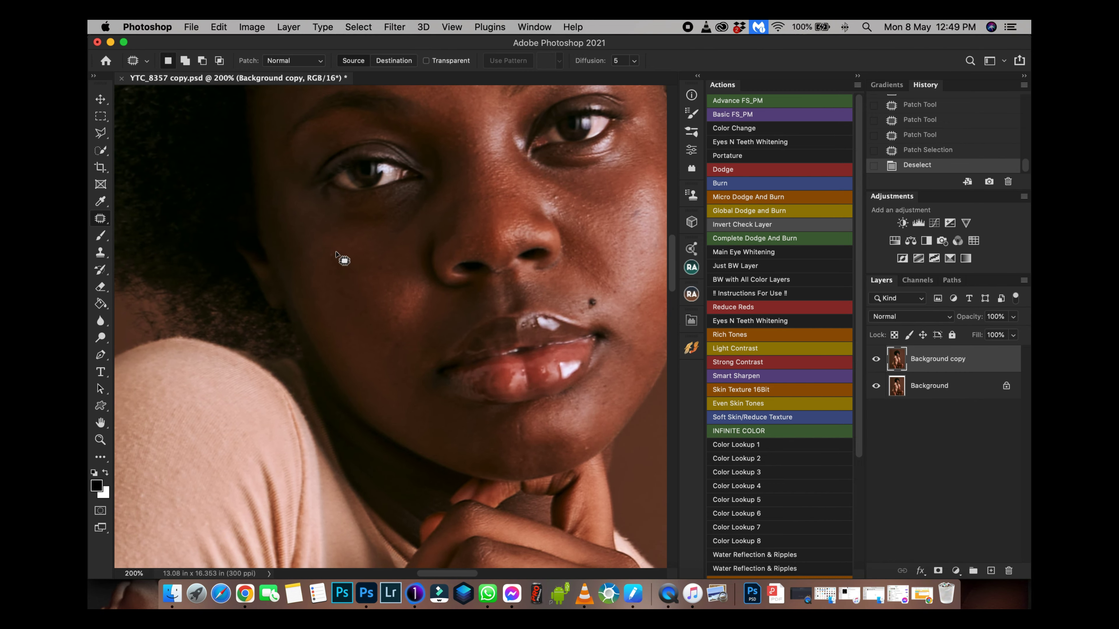
pyautogui.moveTo(336, 254)
pyautogui.mouseDown()
pyautogui.moveTo(329, 245)
pyautogui.moveTo(327, 283)
pyautogui.moveTo(337, 255)
pyautogui.mouseUp()
pyautogui.moveTo(371, 275)
pyautogui.mouseDown()
pyautogui.moveTo(375, 315)
pyautogui.moveTo(332, 263)
pyautogui.mouseUp()
# Patch the marks on the chin and around the mouth near the mole, and clear the selection.
pyautogui.moveTo(523, 433)
pyautogui.mouseDown()
pyautogui.moveTo(512, 445)
pyautogui.moveTo(524, 436)
pyautogui.mouseUp()
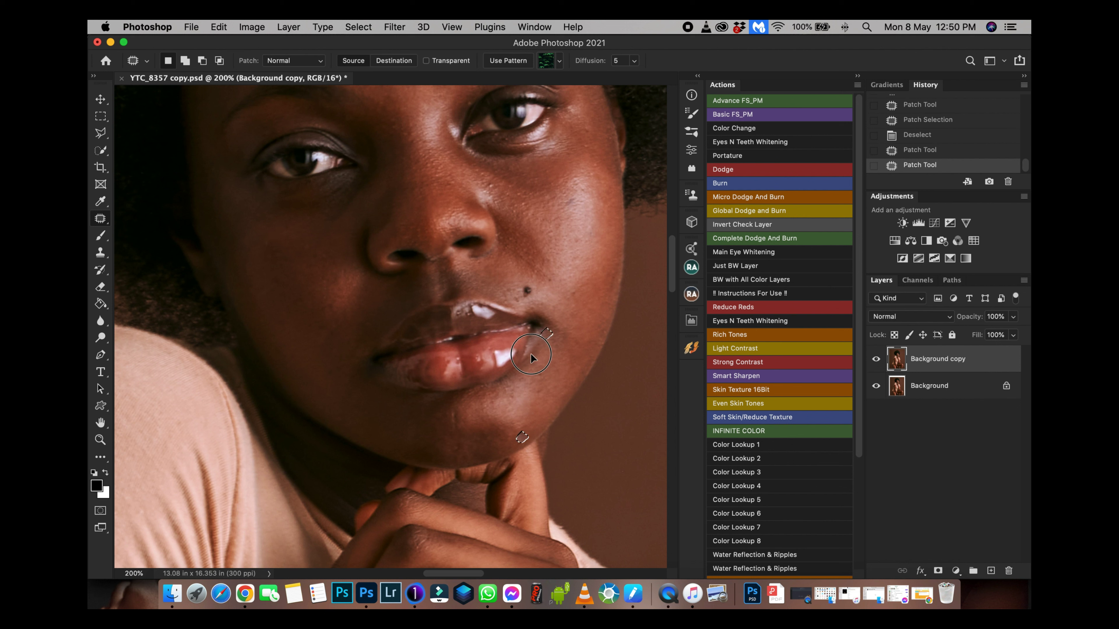
pyautogui.moveTo(531, 358)
pyautogui.mouseDown()
pyautogui.moveTo(507, 400)
pyautogui.moveTo(515, 418)
pyautogui.moveTo(541, 412)
pyautogui.moveTo(549, 370)
pyautogui.mouseUp()
pyautogui.click(657, 226)
pyautogui.moveTo(541, 272)
pyautogui.mouseDown()
pyautogui.moveTo(471, 369)
pyautogui.moveTo(476, 352)
pyautogui.moveTo(460, 368)
pyautogui.moveTo(472, 365)
pyautogui.moveTo(444, 368)
pyautogui.moveTo(463, 327)
pyautogui.mouseUp()
pyautogui.click(470, 369)
pyautogui.click(459, 370)
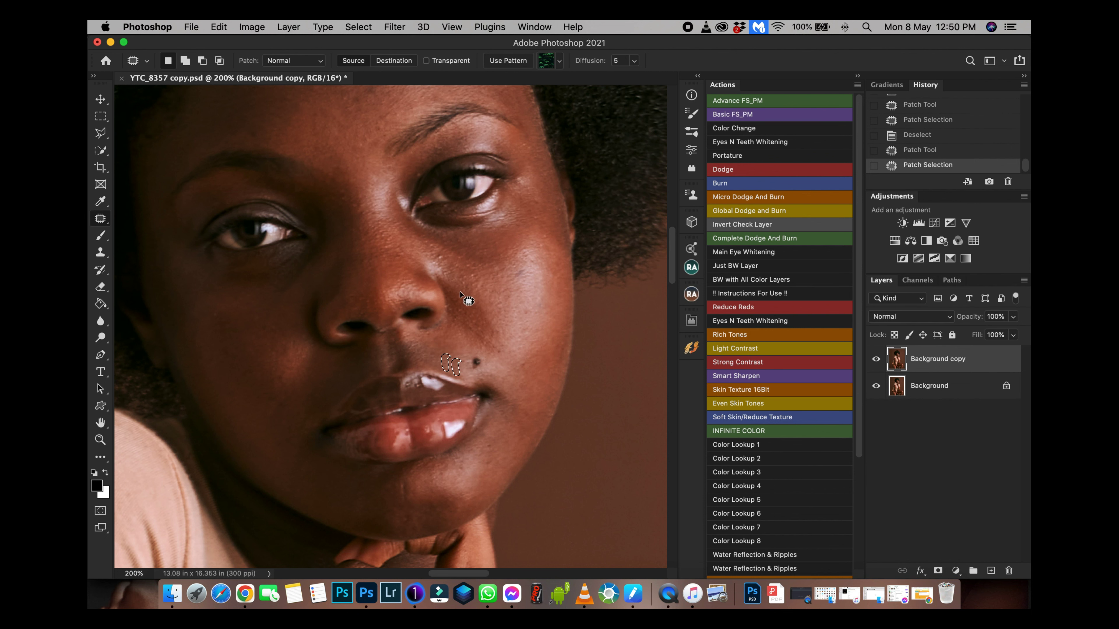
pyautogui.press('super+d')
# Patch the blemish on the thigh below the resting forearm with clean skin and clear the selection.
pyautogui.press('super+minus')
pyautogui.press('super+minus')
pyautogui.press('super+minus')
pyautogui.press('super+minus')
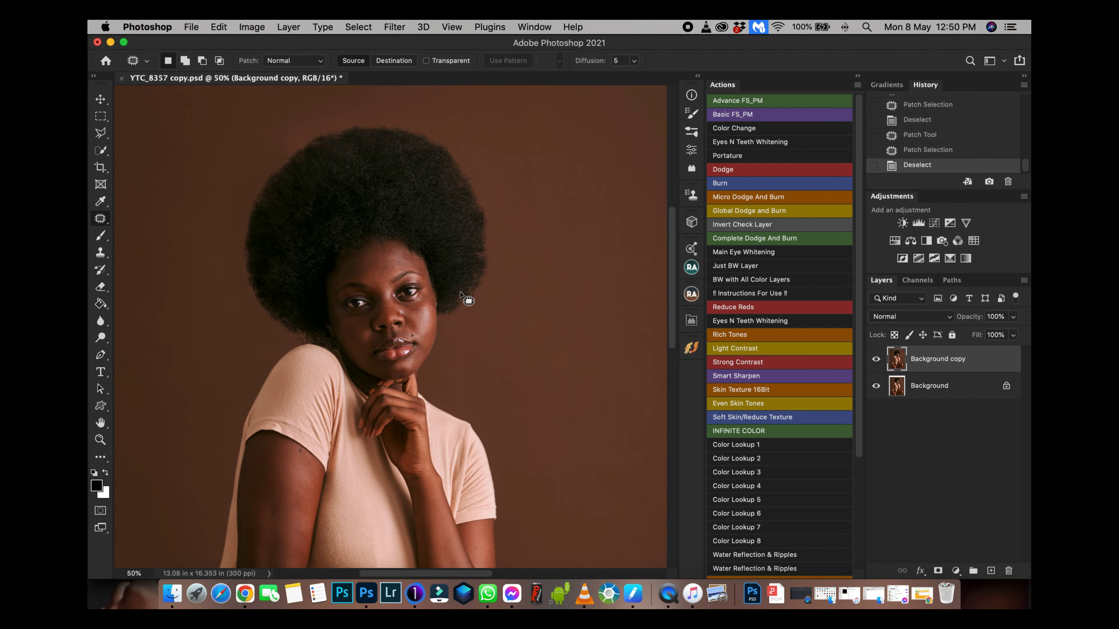
pyautogui.press('super+minus')
pyautogui.press('super+minus')
pyautogui.press('super+plus')
pyautogui.press('super+plus')
pyautogui.press('super+plus')
pyautogui.moveTo(374, 444); pyautogui.dragTo(422, 328)
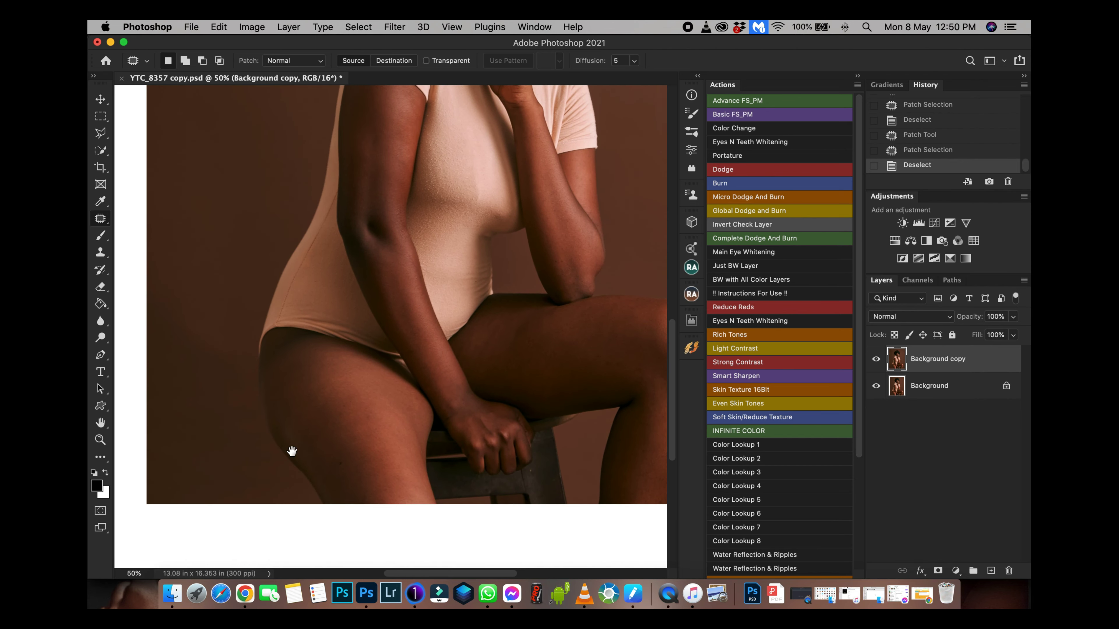
pyautogui.hscroll(-5, 361, 423)
pyautogui.moveTo(428, 361); pyautogui.dragTo(459, 397)
pyautogui.moveTo(464, 353); pyautogui.dragTo(482, 369)
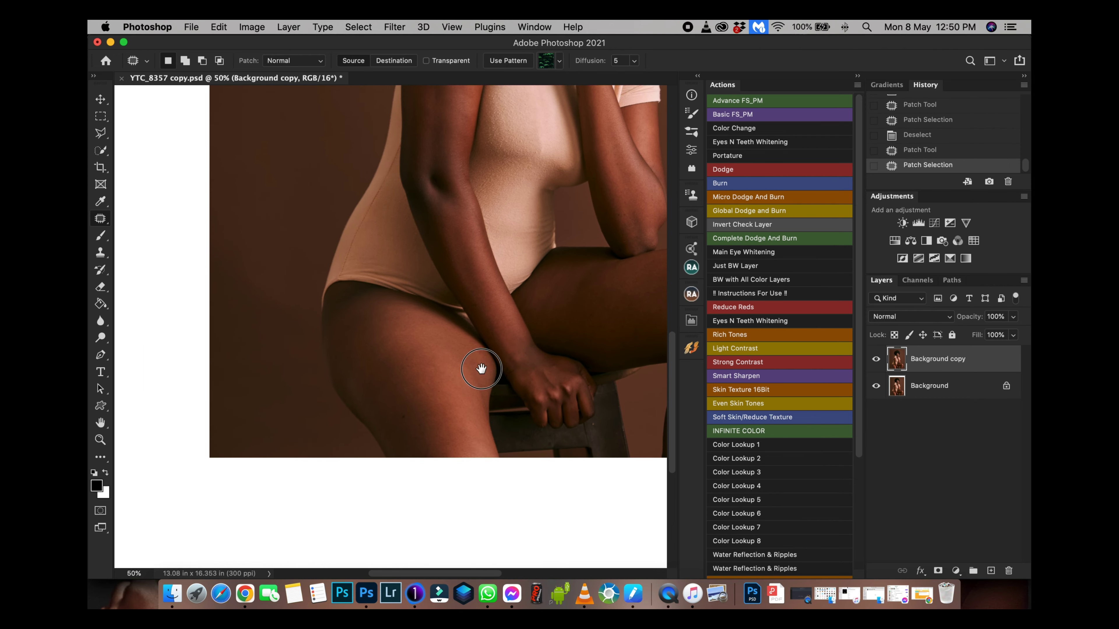
pyautogui.hscroll(4, 482, 370)
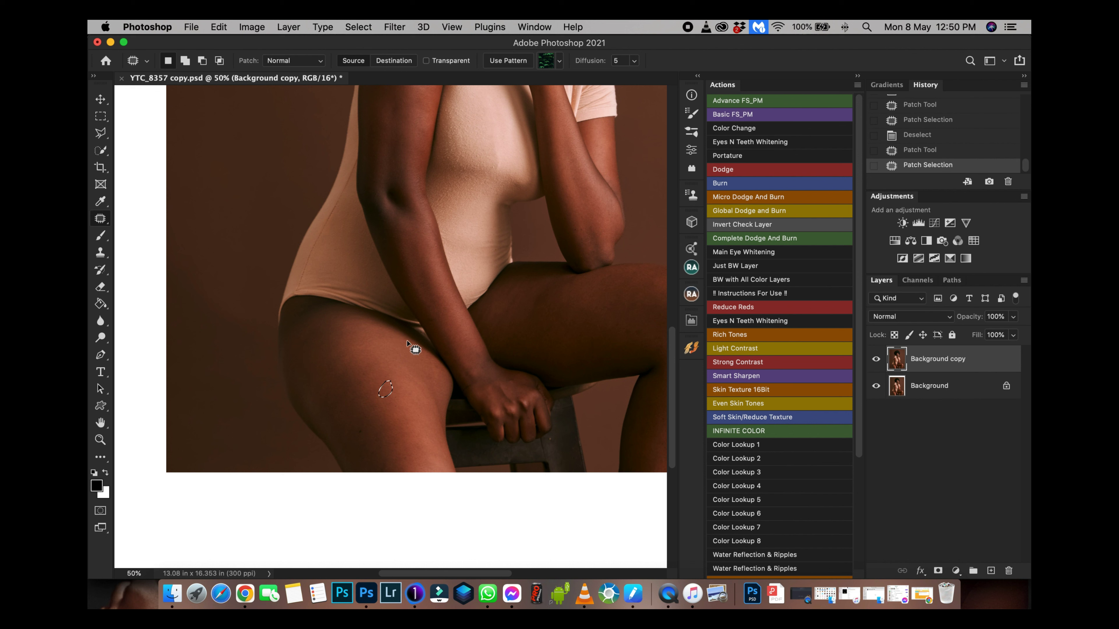
pyautogui.press('super+d')
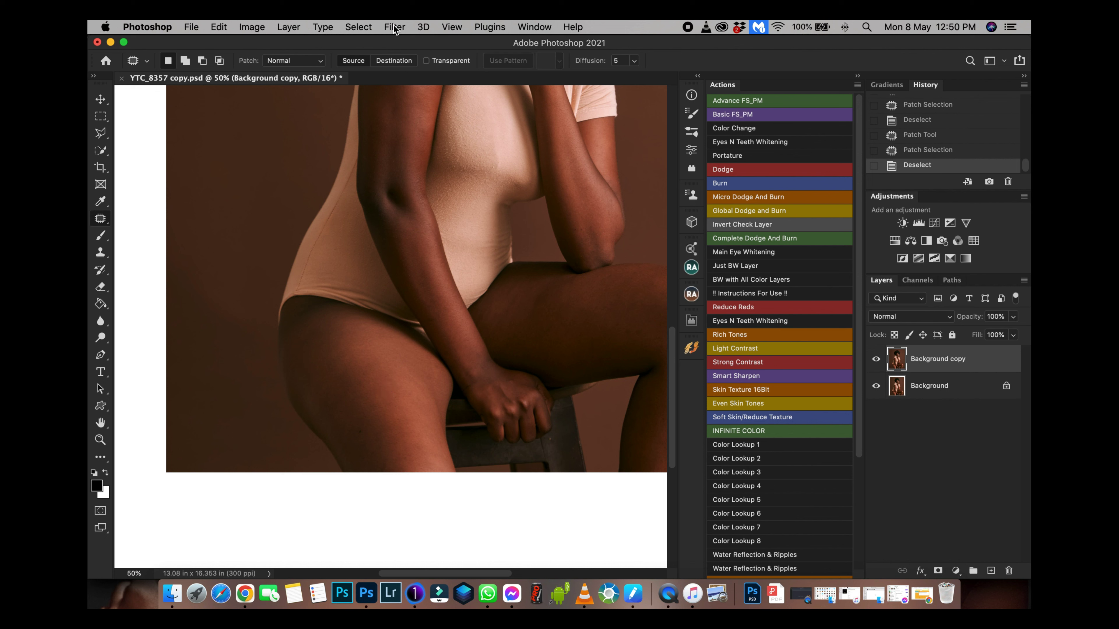
# In the Liquify filter, warp the outer hip and thigh outline into a fuller, smoother curve with a size 700 brush.
pyautogui.click(406, 28)
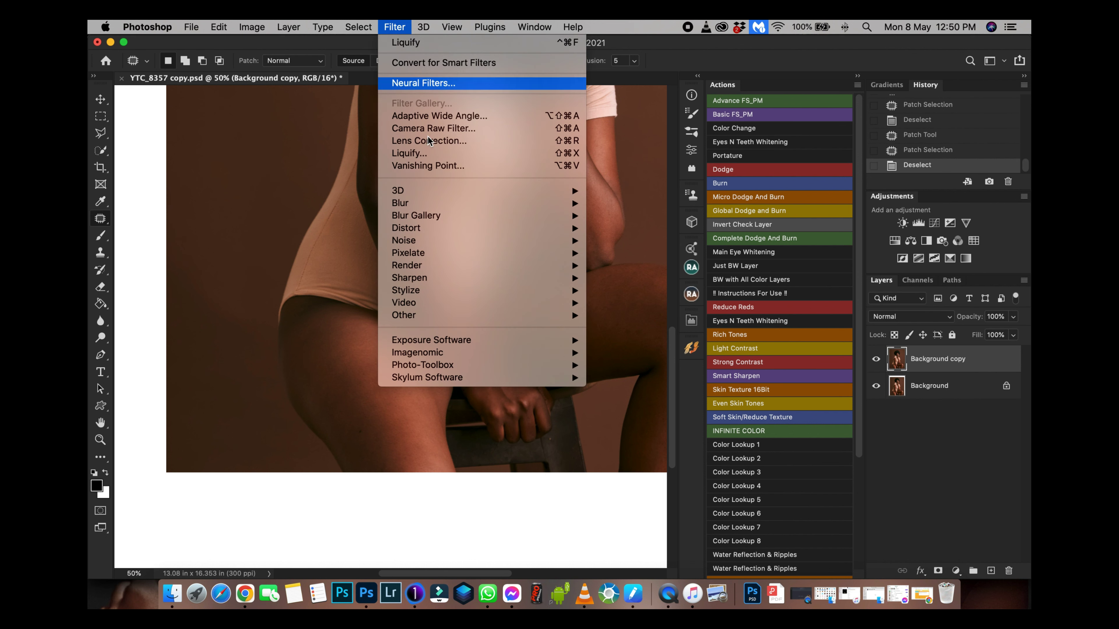
pyautogui.click(426, 154)
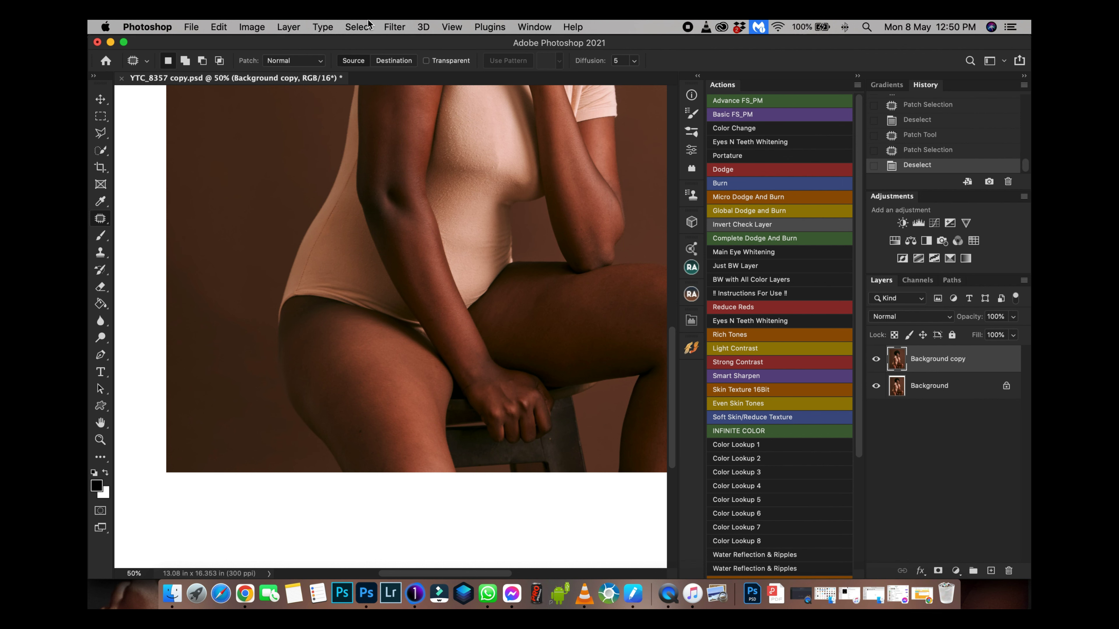
pyautogui.press('super+shift+x')
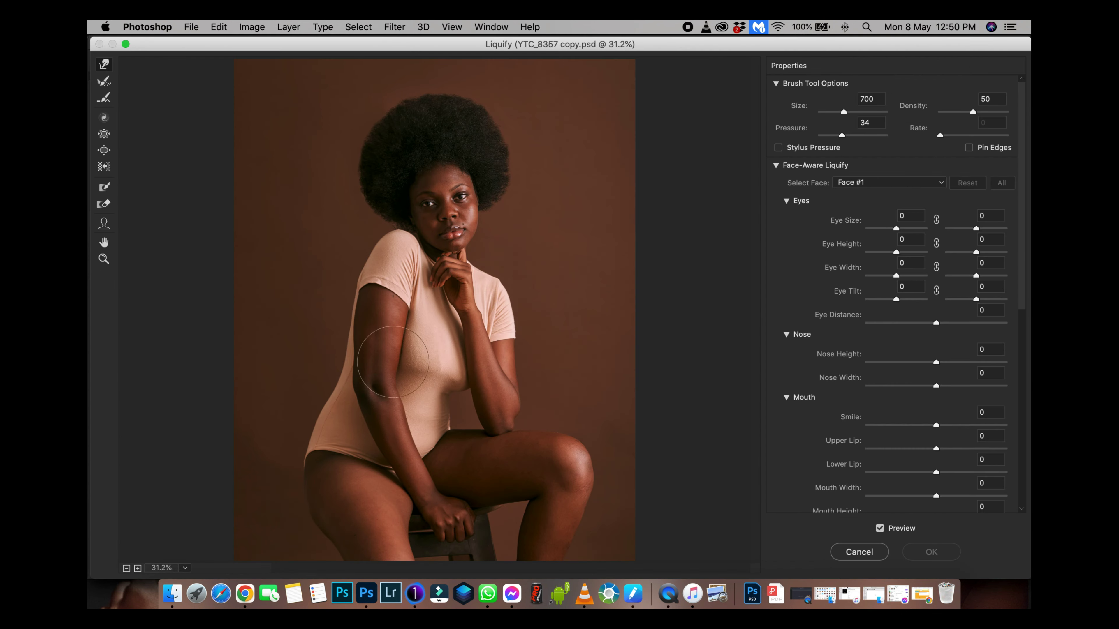
pyautogui.press('super+equal')
pyautogui.press('super+equal')
pyautogui.press('super+equal')
pyautogui.press('super+equal')
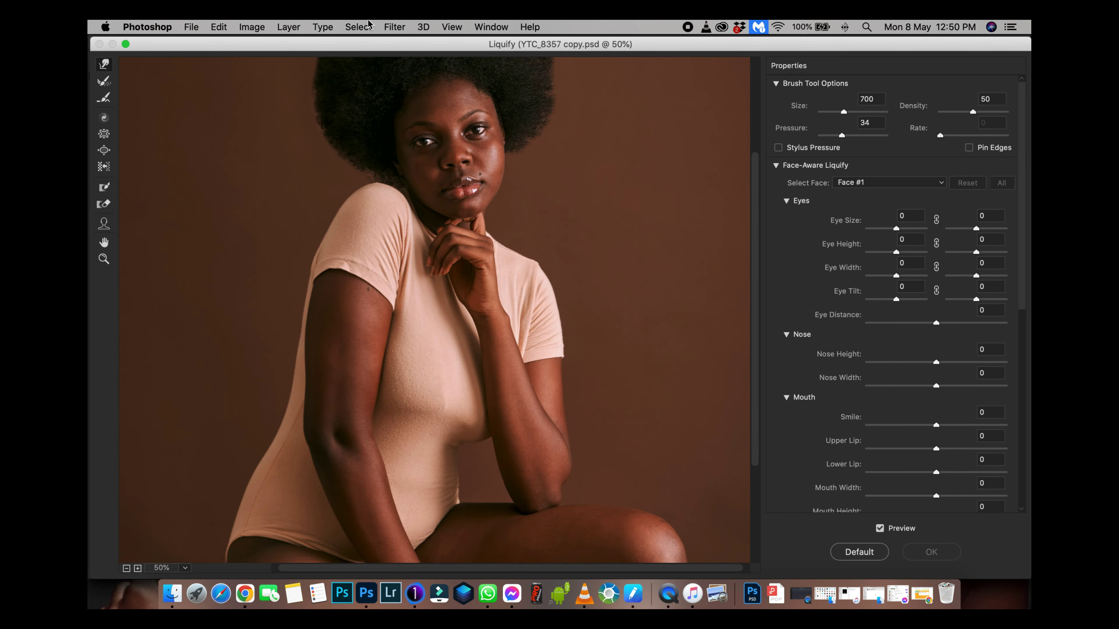
pyautogui.press('super+minus')
pyautogui.press('super+minus')
pyautogui.press('super+minus')
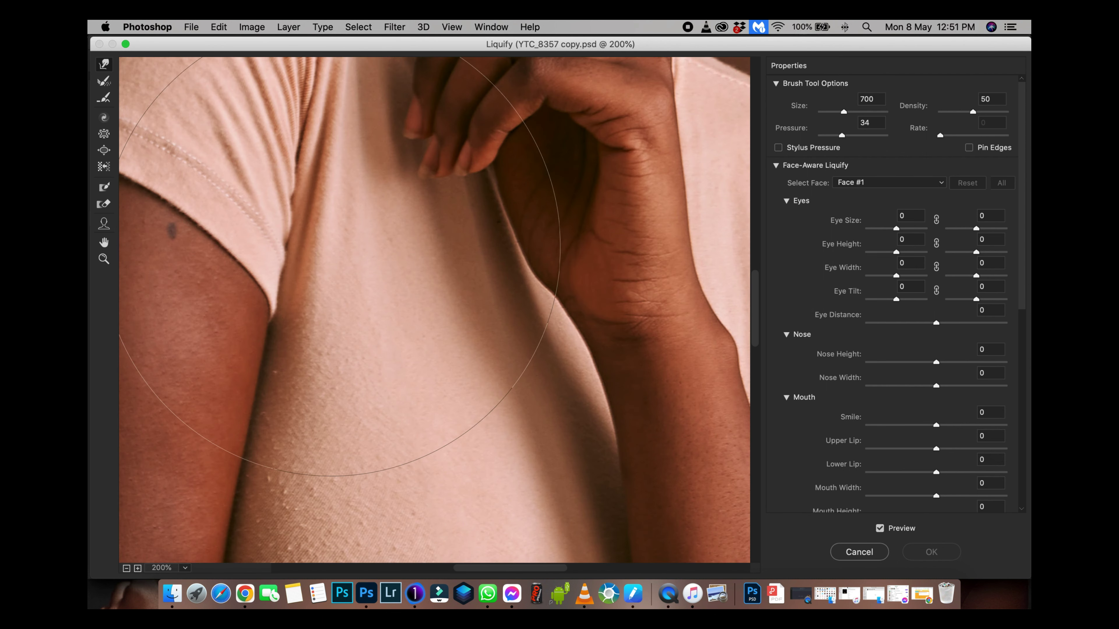
pyautogui.press('super+equal')
pyautogui.press('super+equal')
pyautogui.moveTo(433, 314); pyautogui.dragTo(434, 278)
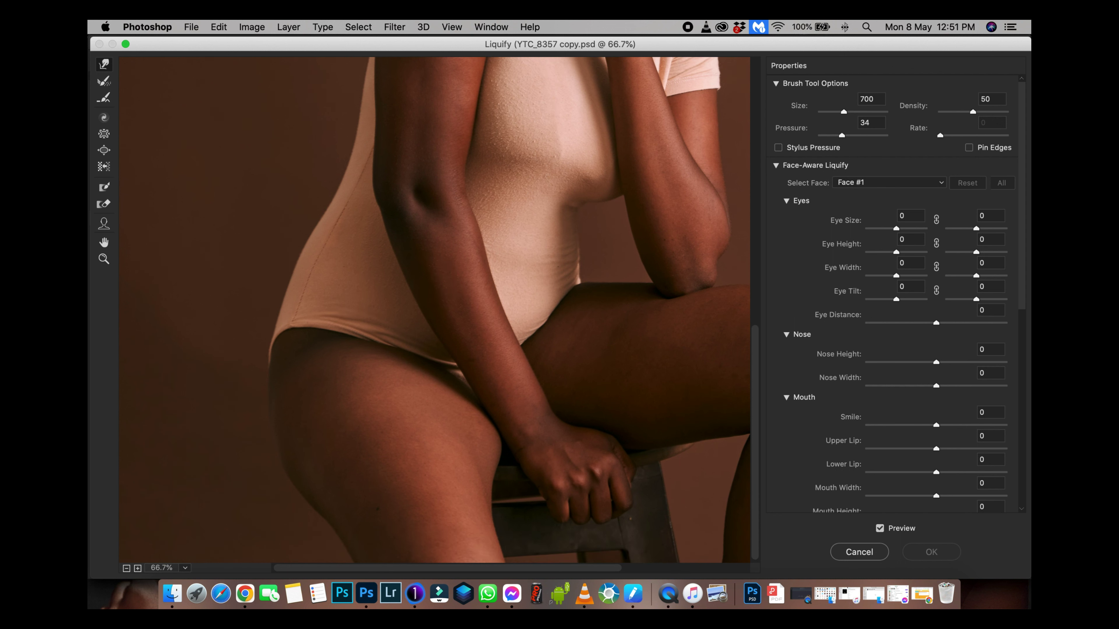
pyautogui.press('[')
pyautogui.press(']')
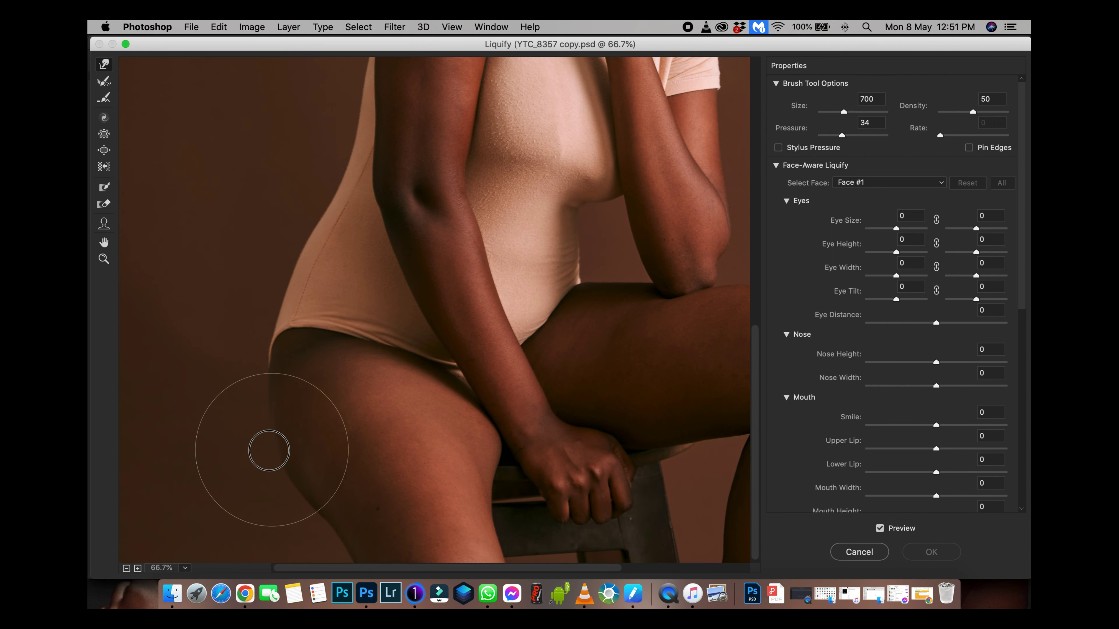
pyautogui.moveTo(264, 449); pyautogui.dragTo(263, 444)
pyautogui.moveTo(275, 407); pyautogui.dragTo(262, 415)
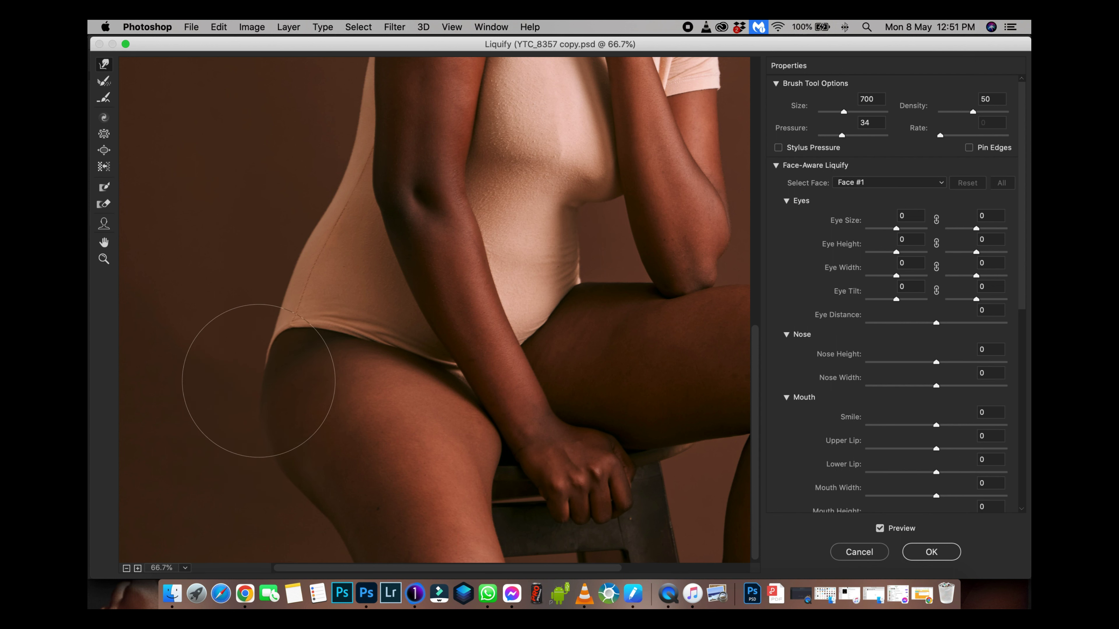
# Reduce the Liquify brush size to 500 and warp the bodysuit's back outline behind the upper arm outward.
pyautogui.press('super+minus')
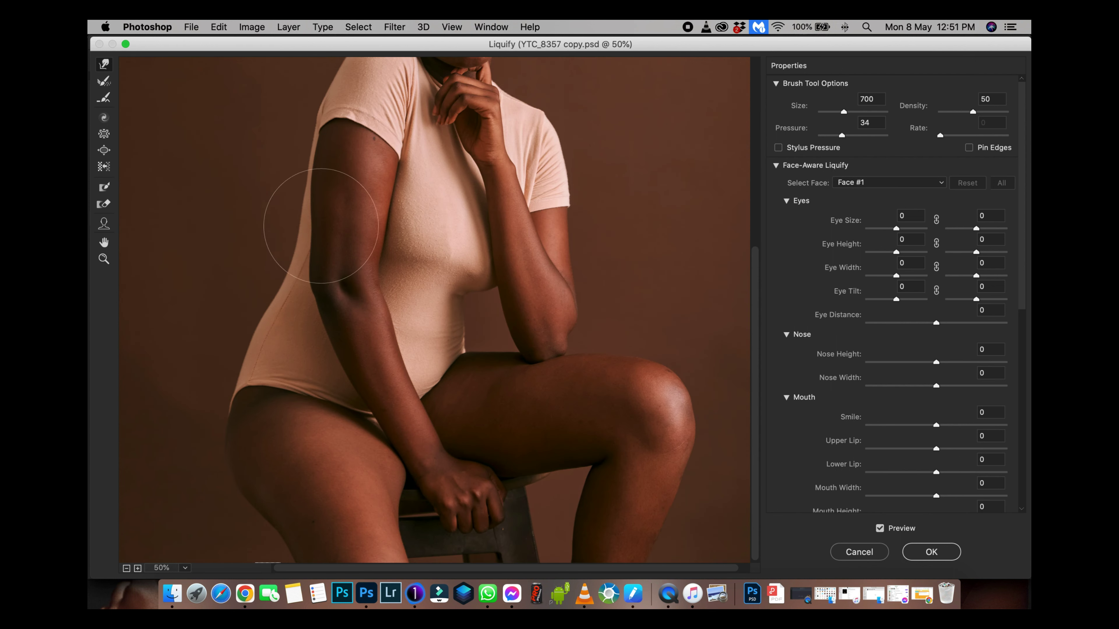
pyautogui.press('super+plus')
pyautogui.moveTo(347, 260); pyautogui.dragTo(374, 275)
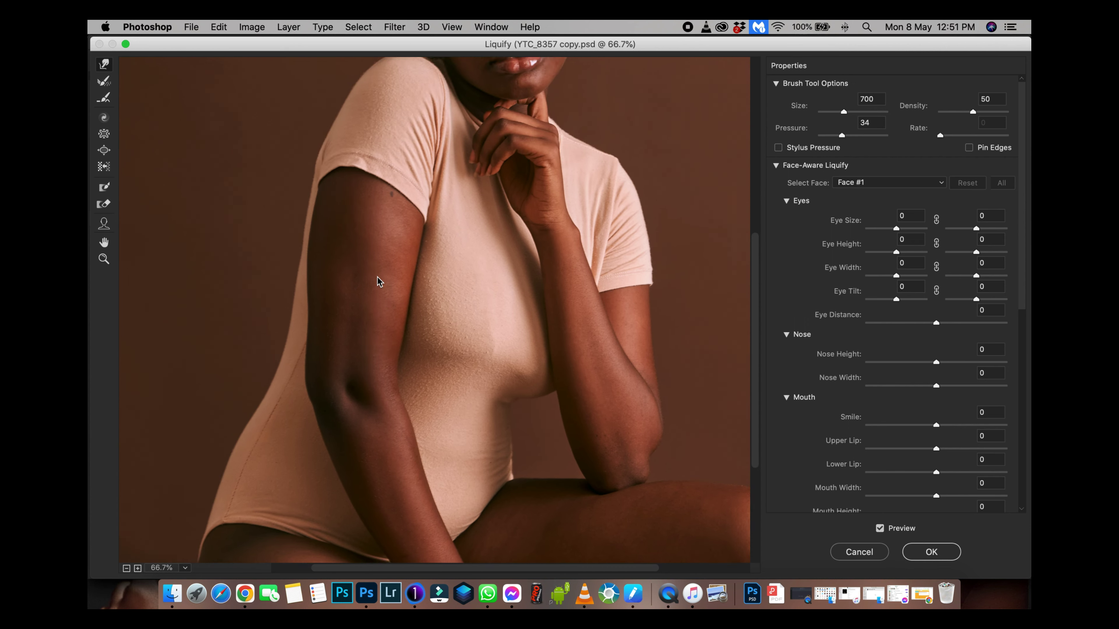
pyautogui.press('[')
pyautogui.press('[')
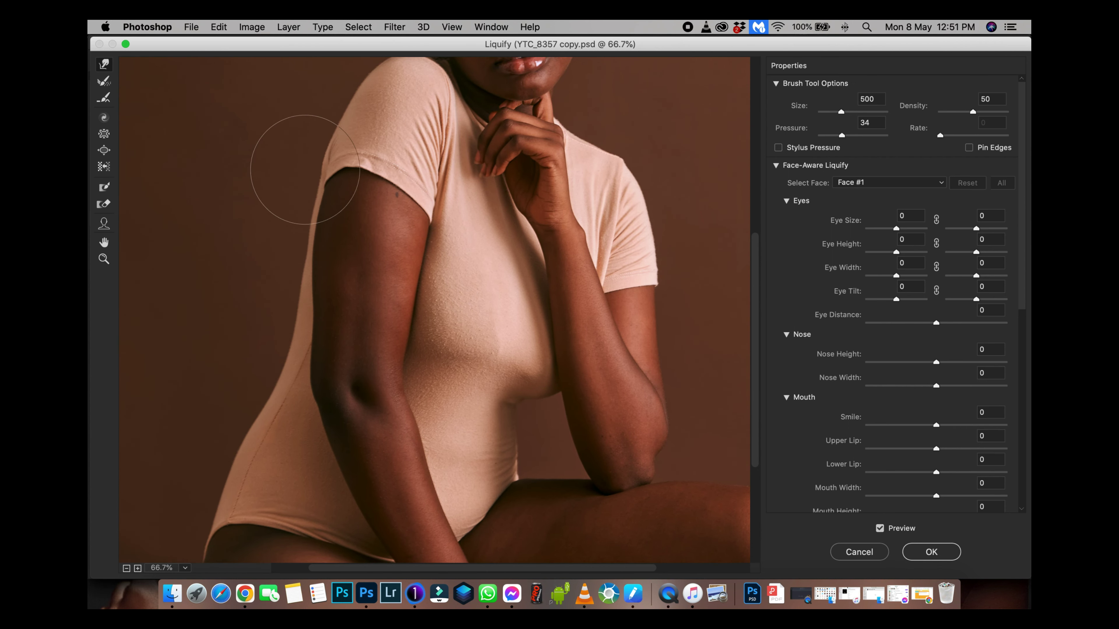
pyautogui.moveTo(268, 283)
pyautogui.mouseDown()
pyautogui.moveTo(299, 283)
pyautogui.moveTo(270, 312)
pyautogui.moveTo(280, 331)
pyautogui.moveTo(262, 325)
pyautogui.moveTo(257, 382)
pyautogui.moveTo(271, 365)
pyautogui.mouseUp()
pyautogui.moveTo(275, 282)
pyautogui.mouseDown()
pyautogui.moveTo(277, 235)
pyautogui.moveTo(287, 187)
pyautogui.mouseUp()
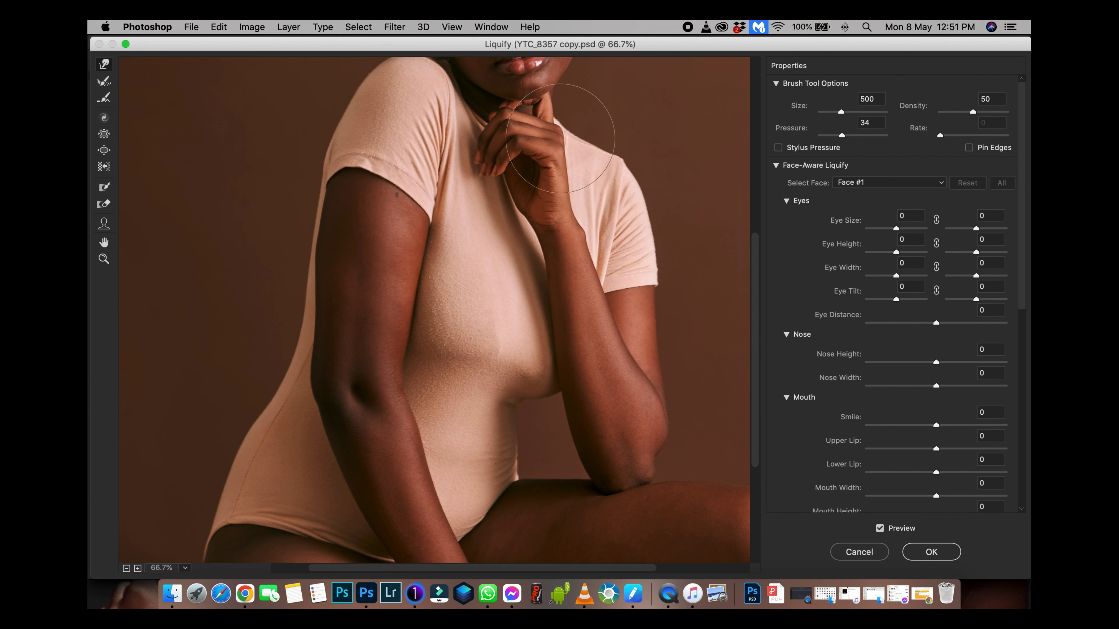
# Smooth the bodysuit's lower back and hip curve with larger Liquify brushes, sizes 700 and 800.
pyautogui.press('super+minus')
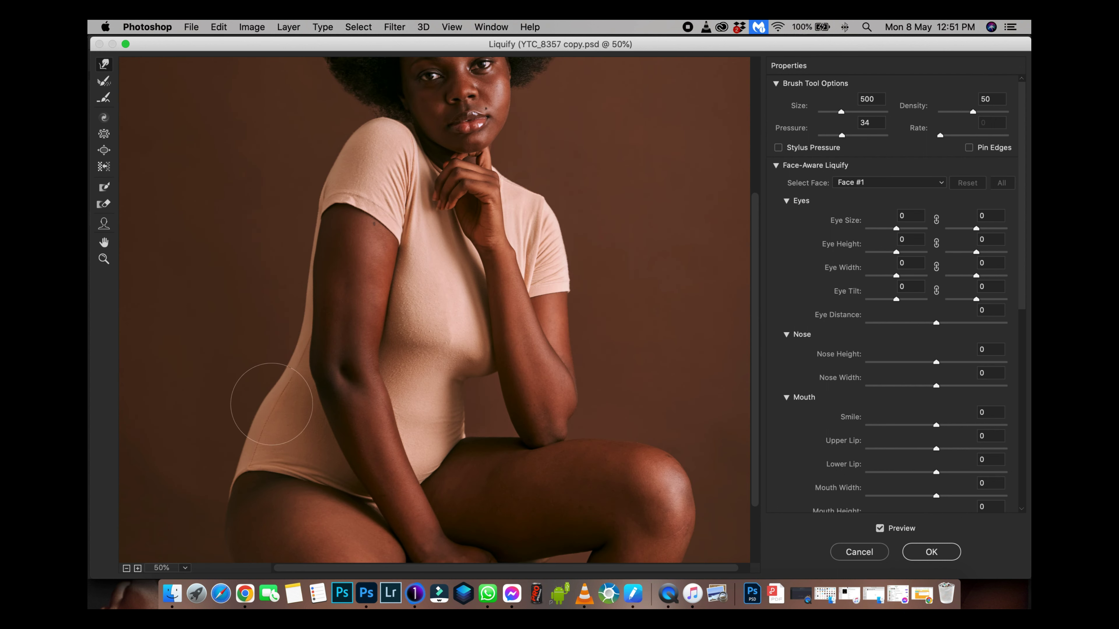
pyautogui.moveTo(257, 387); pyautogui.dragTo(263, 393)
pyautogui.press(']')
pyautogui.press(']')
pyautogui.press(']')
pyautogui.press(']')
pyautogui.press('[')
pyautogui.press('[')
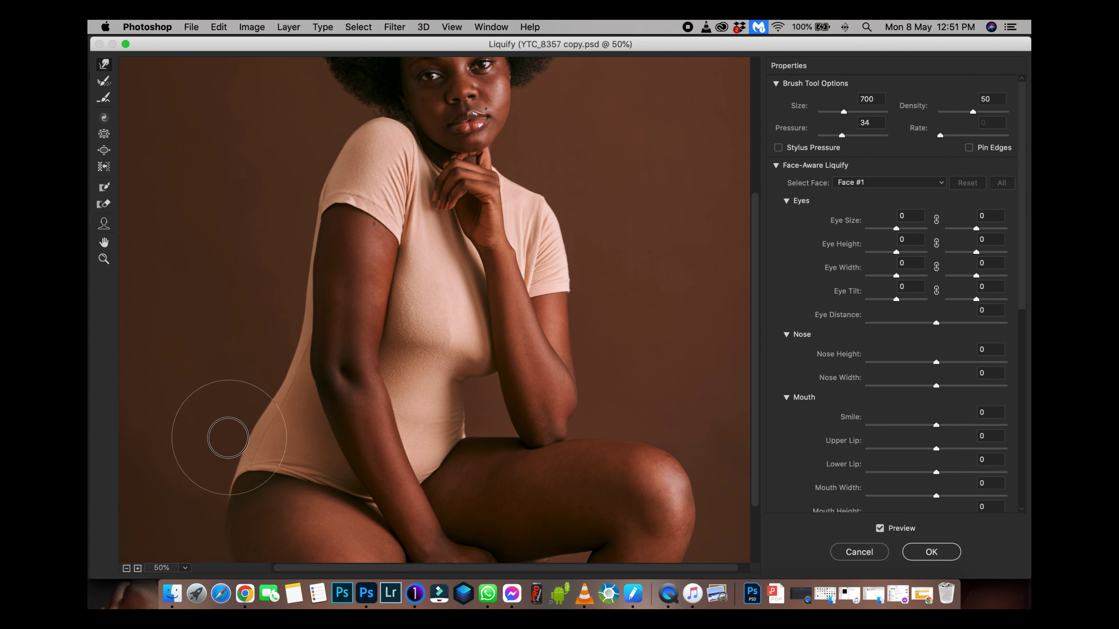
pyautogui.press('super+minus')
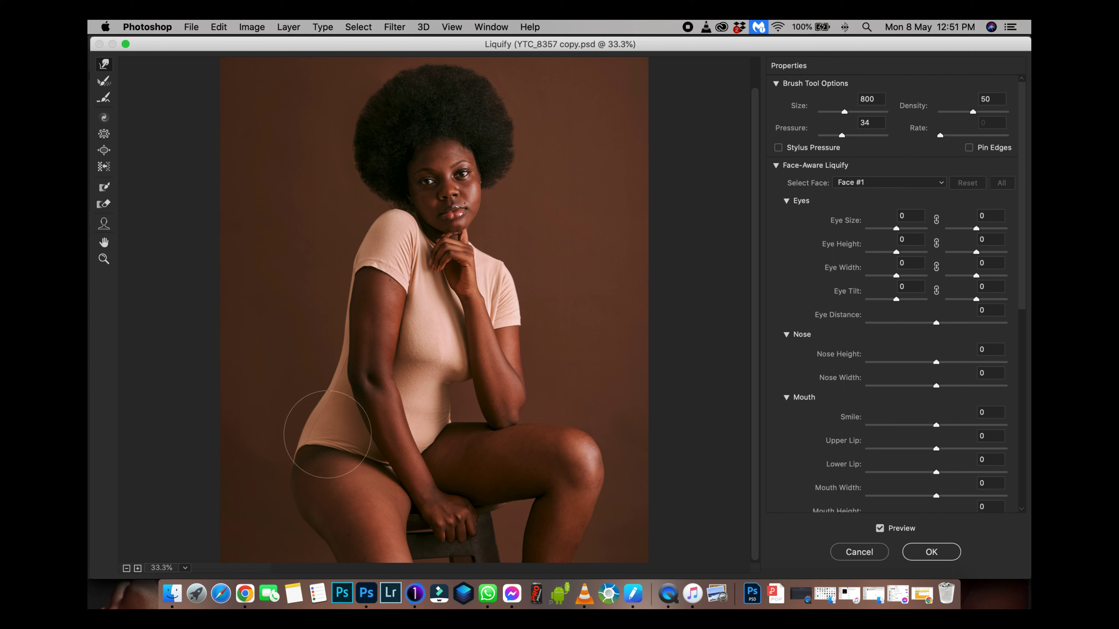
pyautogui.press(']')
pyautogui.moveTo(294, 436)
pyautogui.mouseDown()
pyautogui.moveTo(307, 388)
pyautogui.moveTo(334, 353)
pyautogui.mouseUp()
# Compare the figure with the Liquify preview off and on, and apply the reshaping.
pyautogui.click(899, 532)
pyautogui.click(901, 530)
pyautogui.click(902, 531)
pyautogui.click(904, 532)
pyautogui.click(910, 534)
pyautogui.click(910, 534)
pyautogui.click(910, 533)
pyautogui.click(913, 534)
pyautogui.click(923, 557)
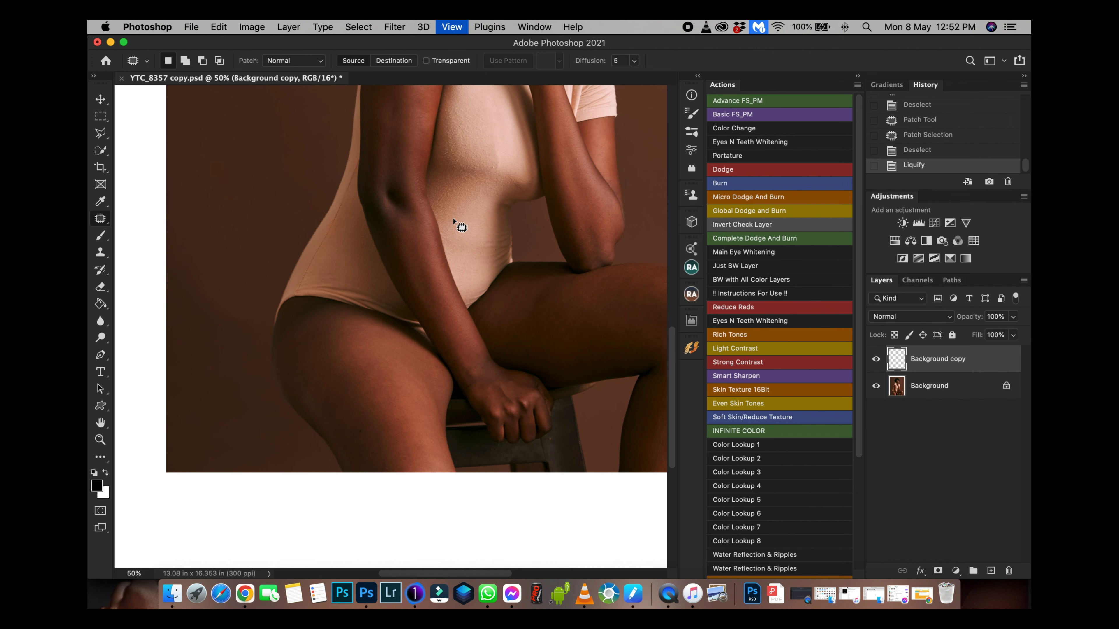
# Compare the retouched portrait with the original by hiding and showing the Background copy layer at 25% zoom.
pyautogui.press('super+minus')
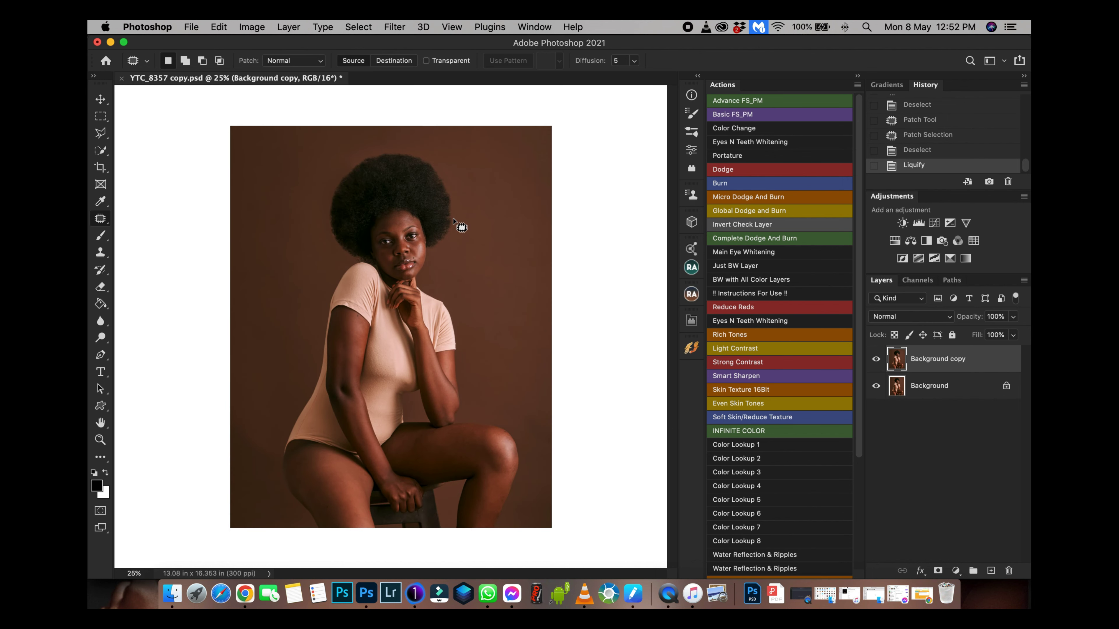
pyautogui.click(876, 359)
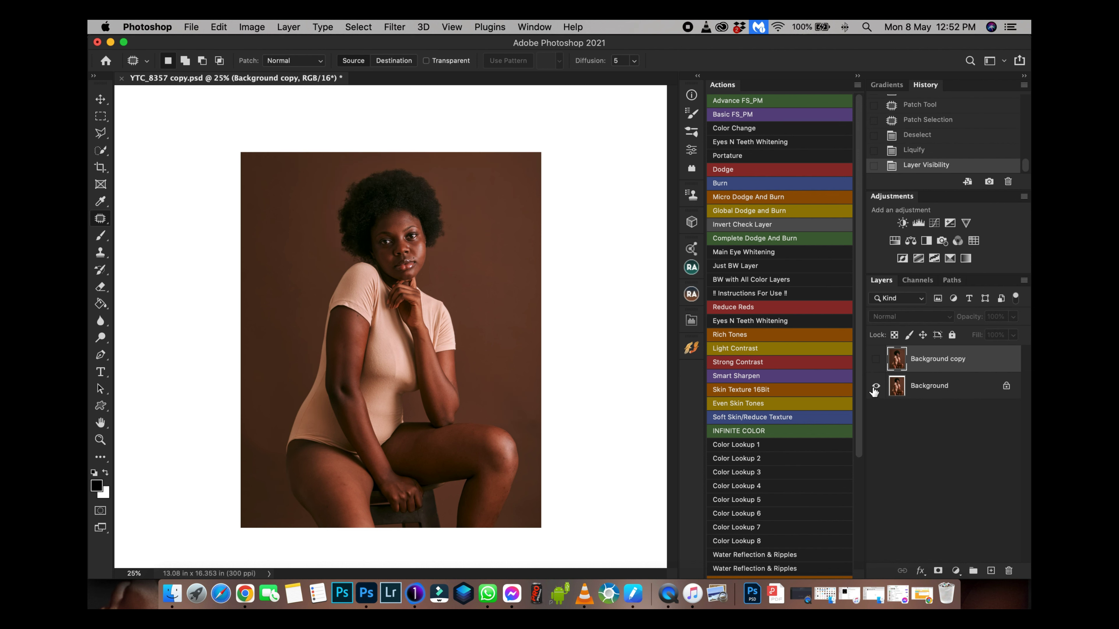
pyautogui.click(876, 360)
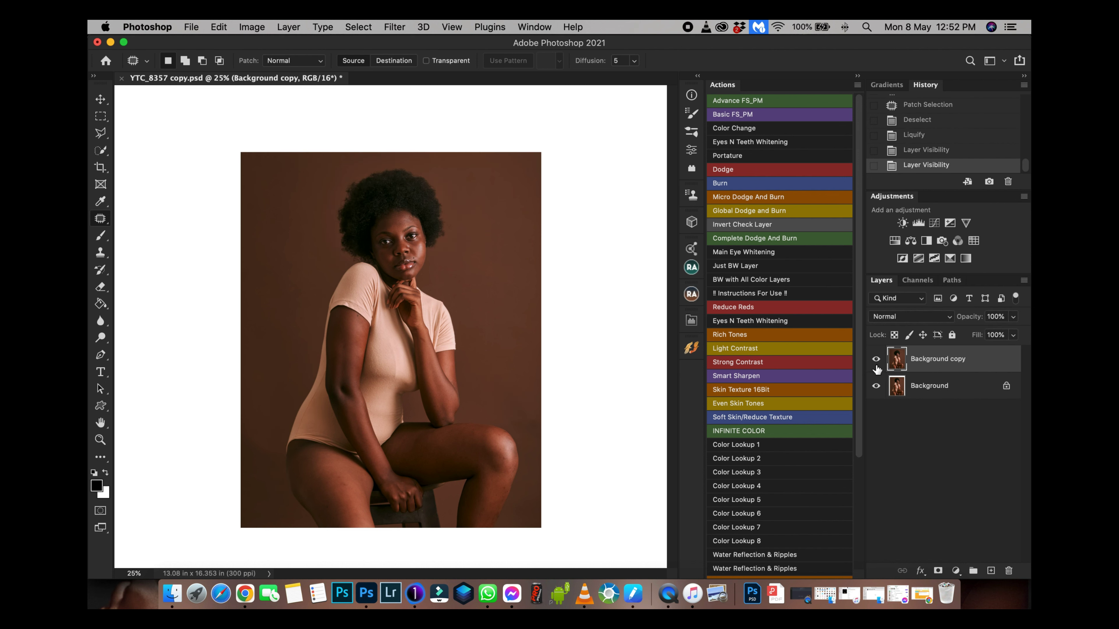
pyautogui.click(876, 360)
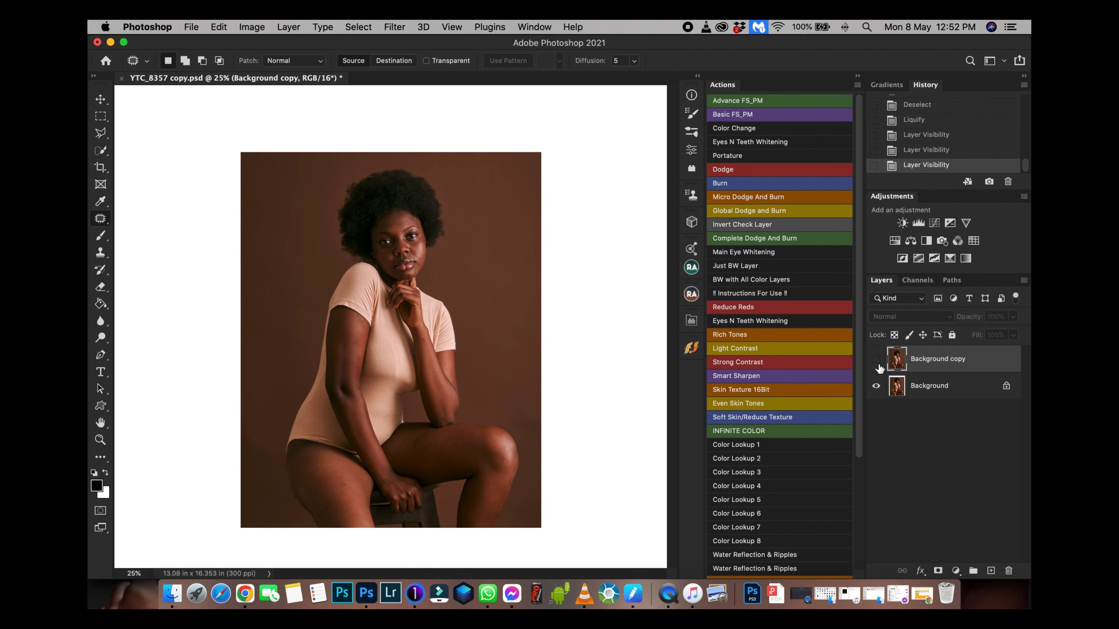
pyautogui.click(876, 361)
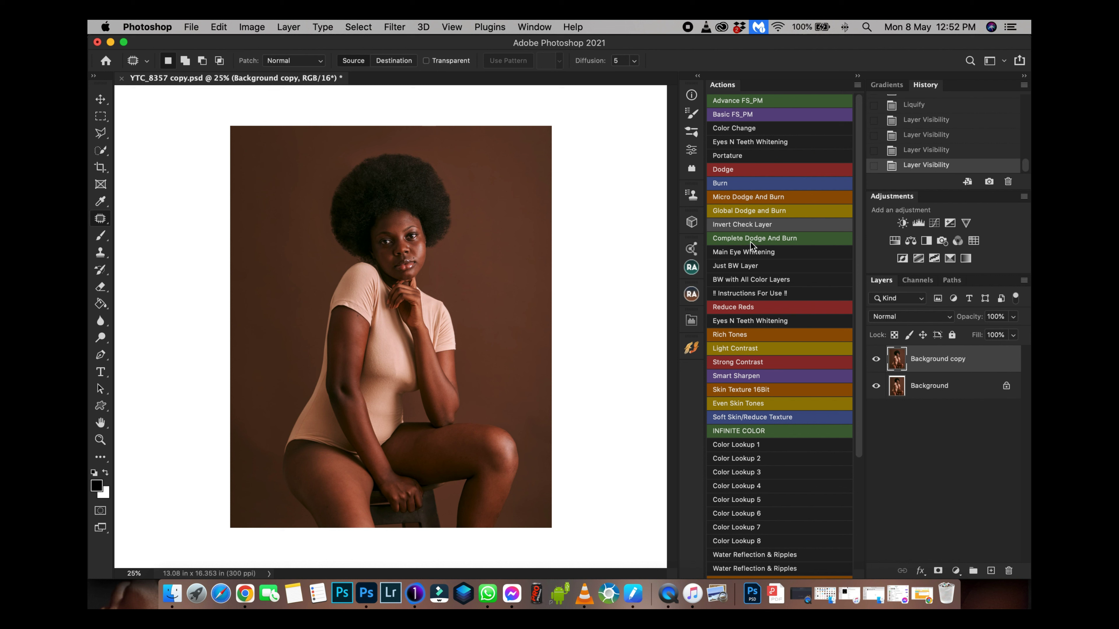
# Run the Complete Dodge And Burn action and expand the Invert Check Layer group.
pyautogui.click(768, 239)
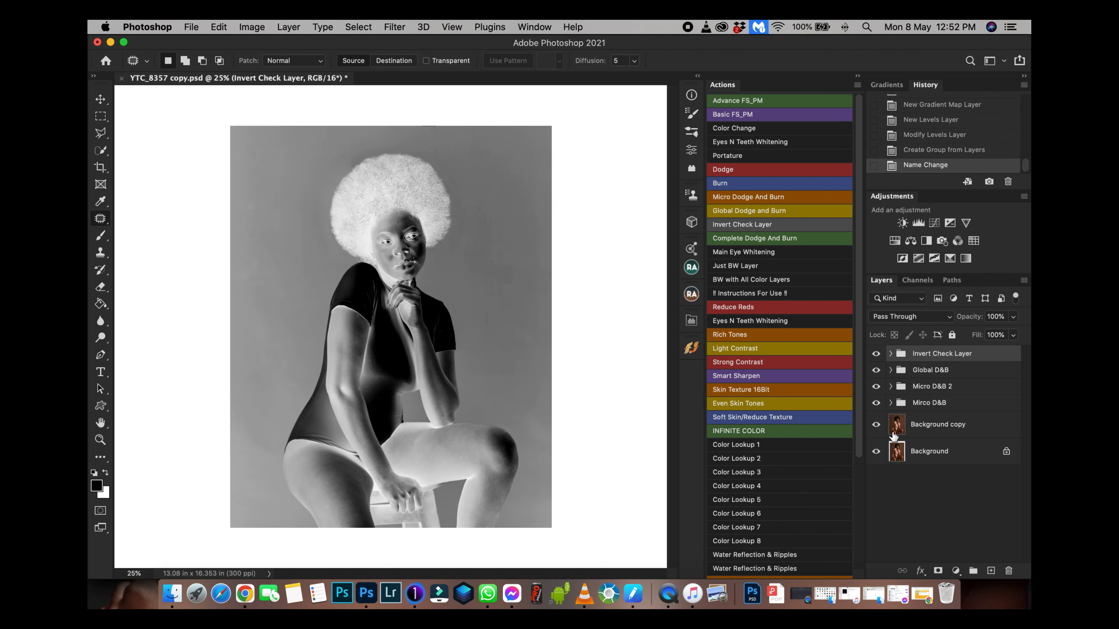
pyautogui.click(890, 353)
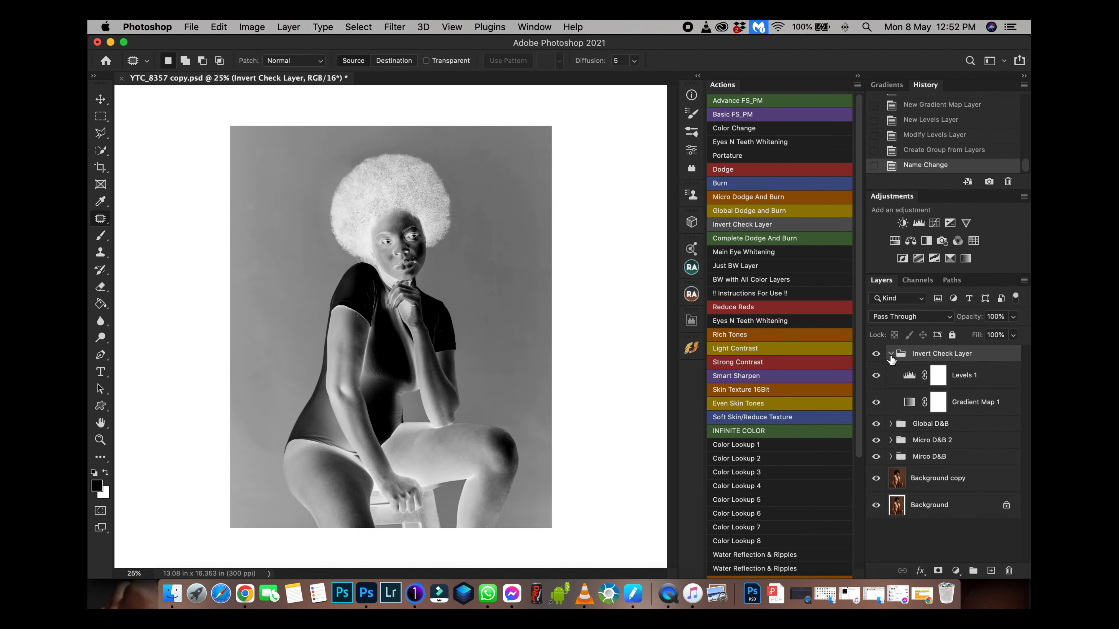
# Set the midtone input of the Levels 1 adjustment in the Invert Check Layer group to 0.59.
pyautogui.click(911, 375)
pyautogui.click(692, 149)
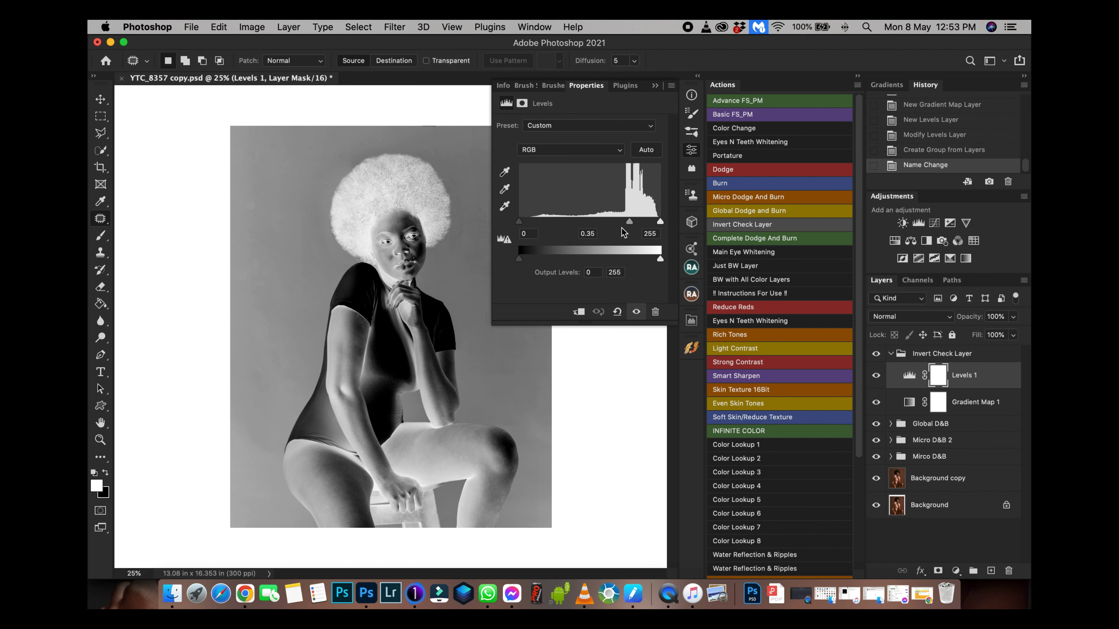
pyautogui.moveTo(628, 217); pyautogui.dragTo(610, 223)
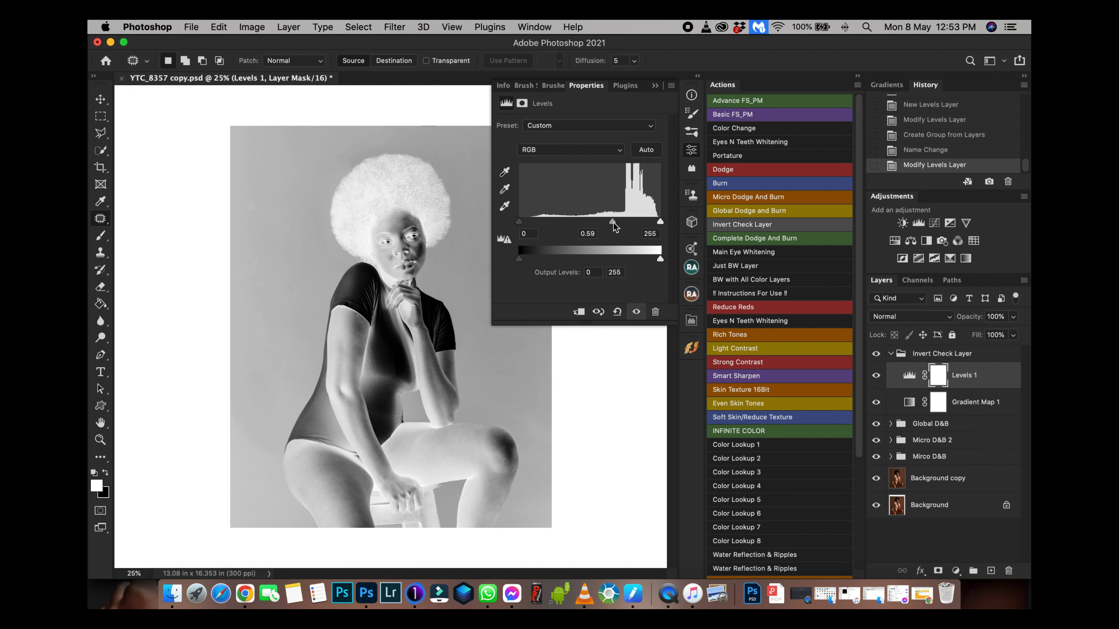
pyautogui.click(891, 353)
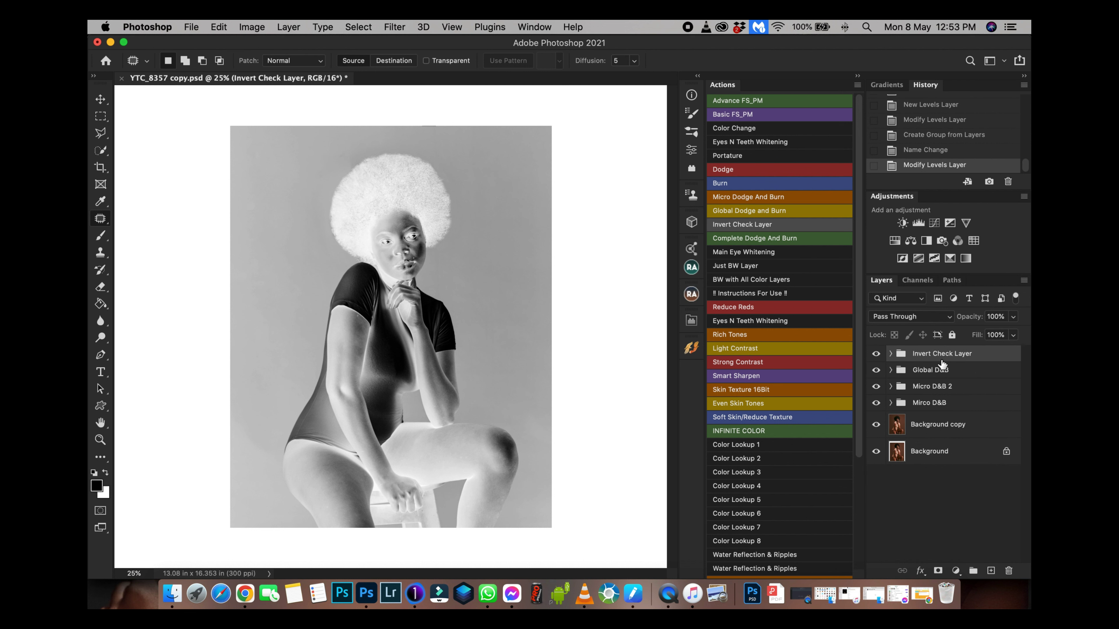
# Set the Levels 1 midtone input to 0.55 and collapse the Invert Check Layer group.
pyautogui.click(890, 353)
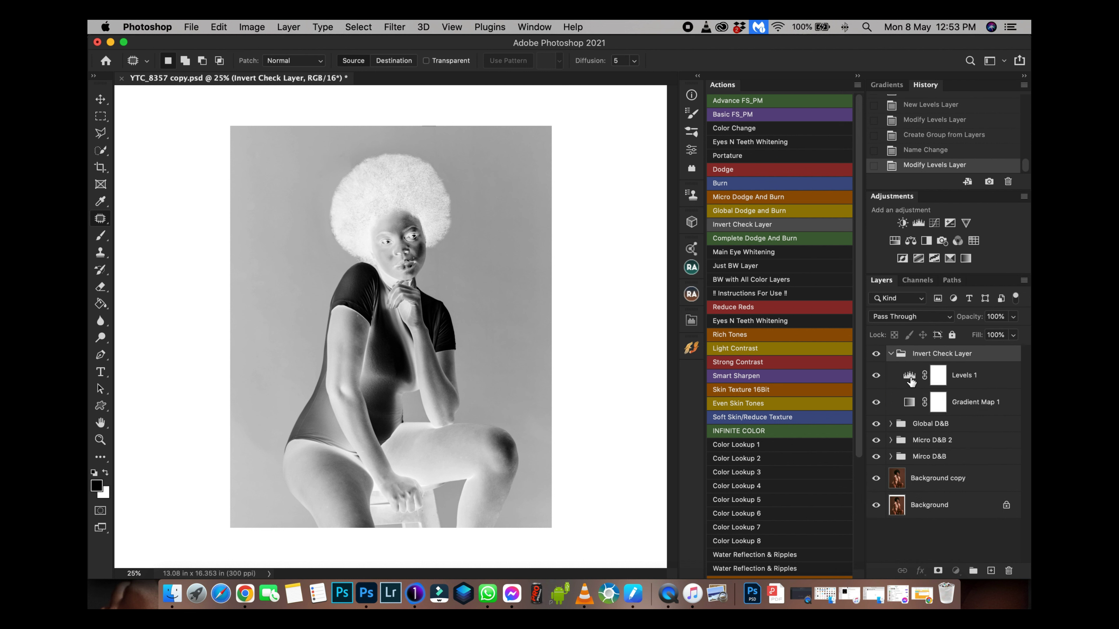
pyautogui.click(911, 382)
pyautogui.press('super+2')
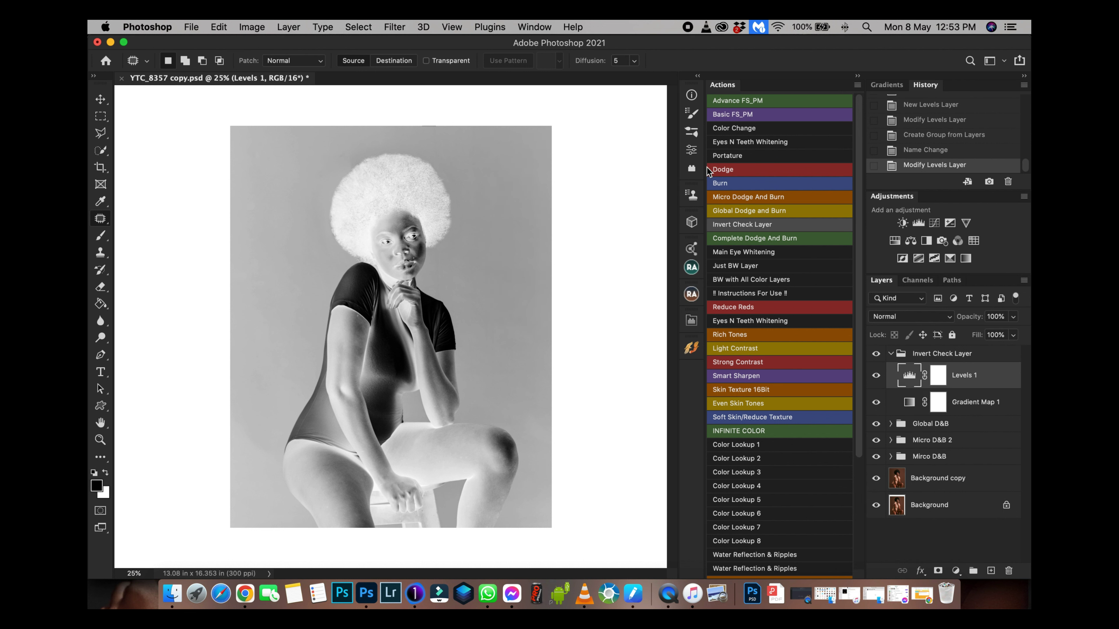
pyautogui.doubleClick(899, 376)
pyautogui.moveTo(612, 221); pyautogui.dragTo(617, 225)
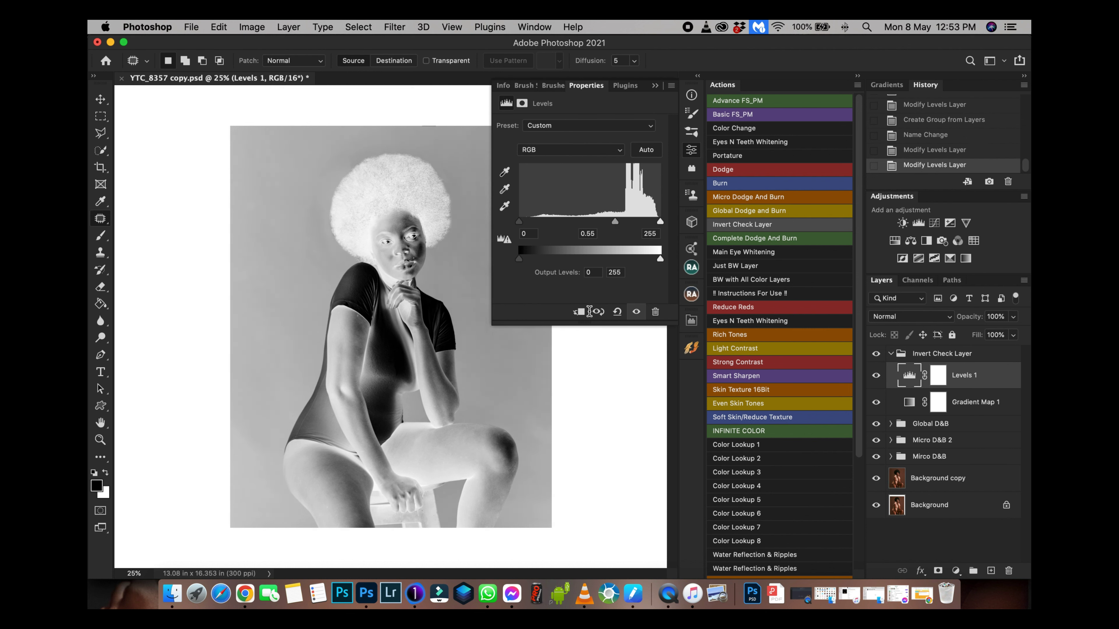
pyautogui.click(889, 354)
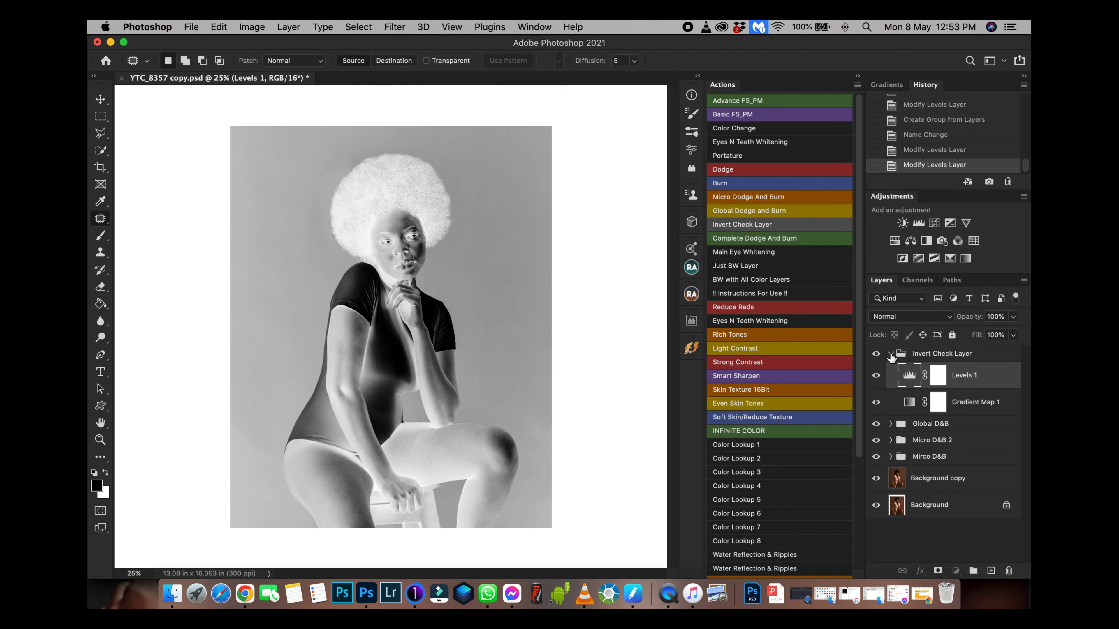
pyautogui.click(890, 355)
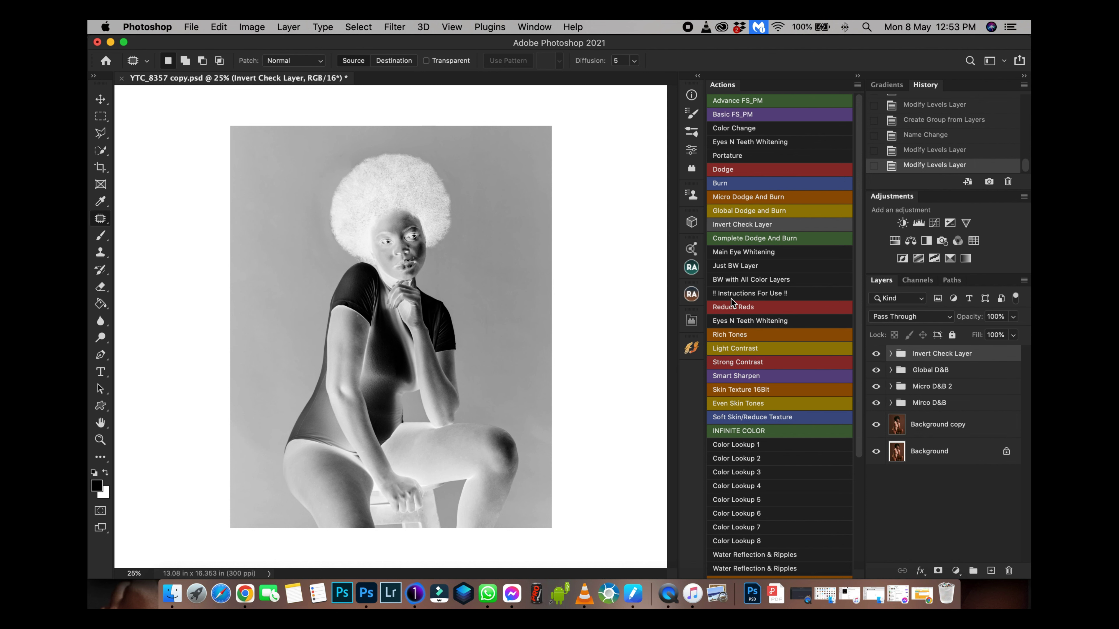
# Inspect the sleeve and upper arm at 100% zoom with the Invert Check Layer group shown and hidden.
pyautogui.press('super+equal')
pyautogui.press('super+equal')
pyautogui.press('super+equal')
pyautogui.press('super+equal')
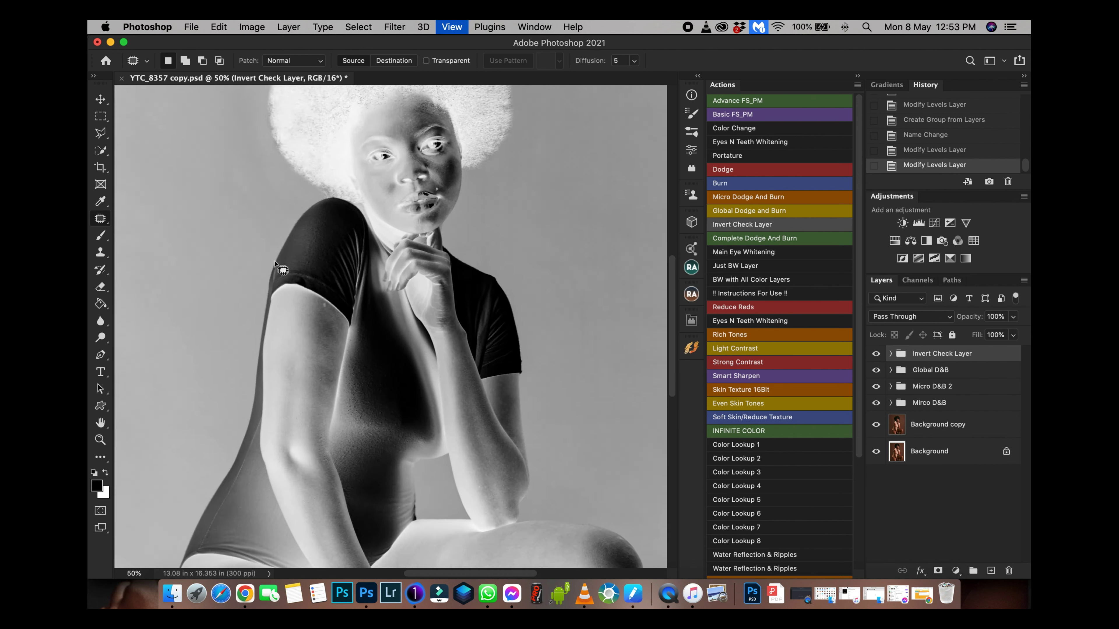
pyautogui.moveTo(673, 304)
pyautogui.mouseDown()
pyautogui.moveTo(669, 374)
pyautogui.moveTo(684, 335)
pyautogui.moveTo(681, 289)
pyautogui.mouseUp()
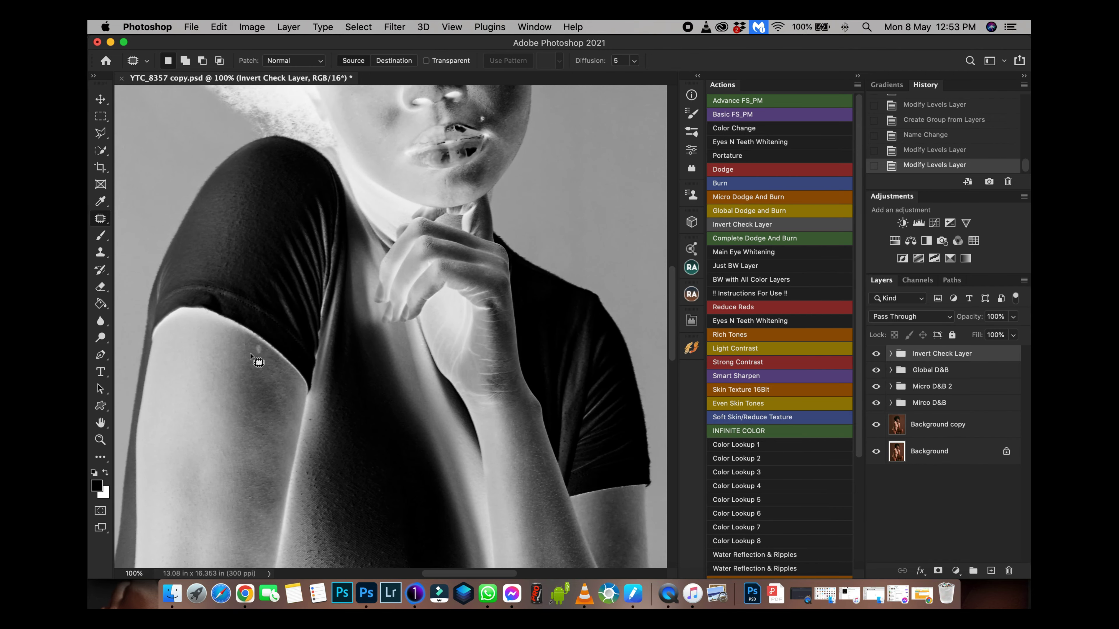
pyautogui.click(877, 354)
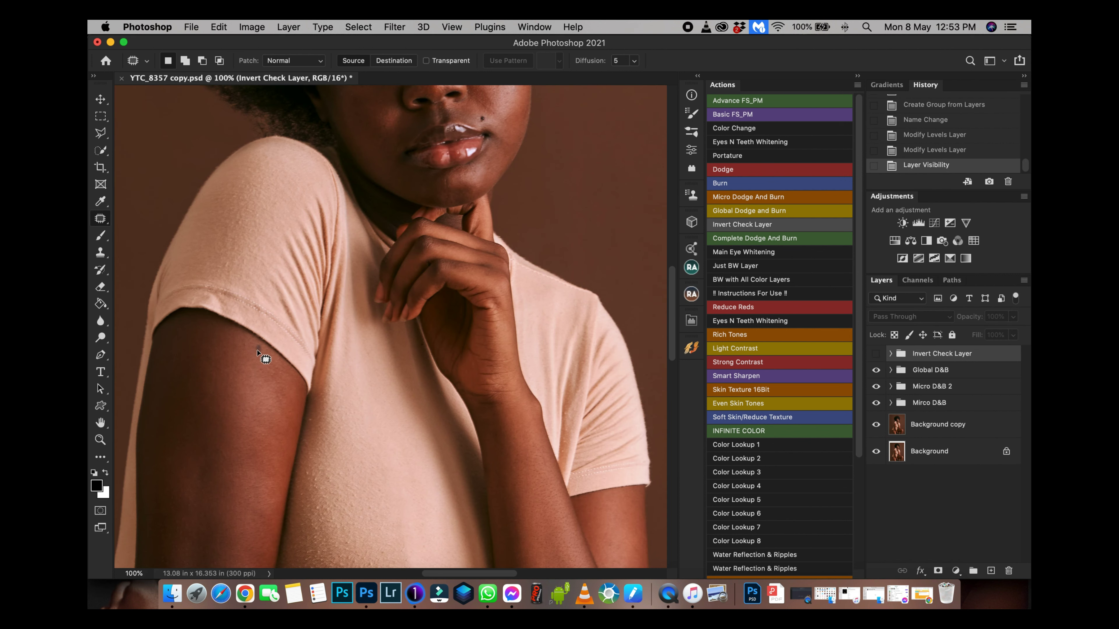
pyautogui.click(876, 353)
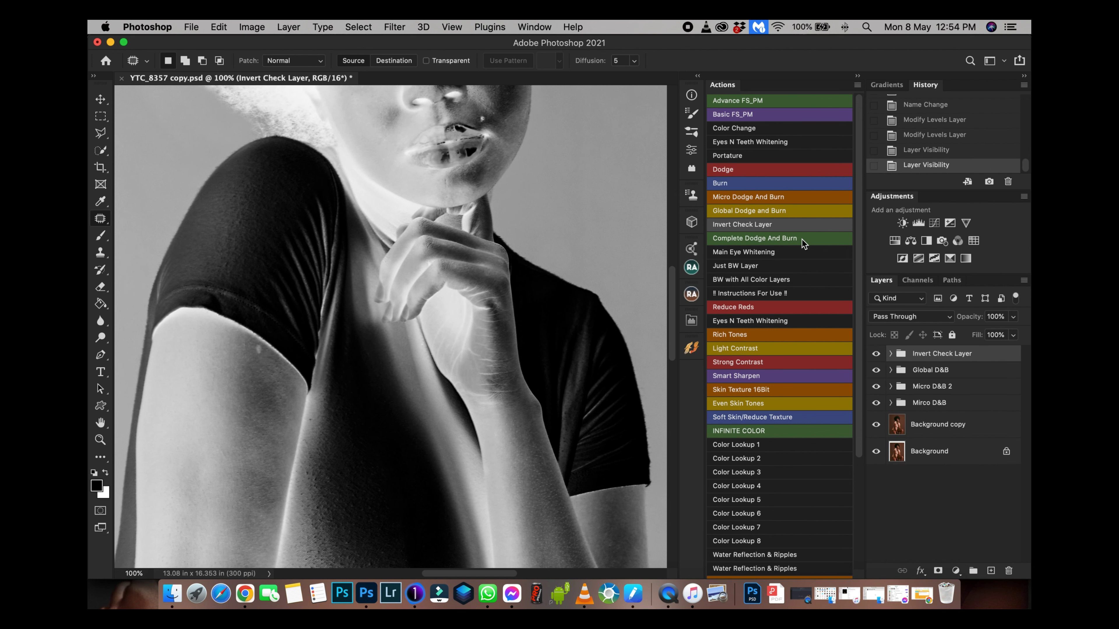
# Examine the face and afro in the inverted view, and compare them with the normal colors by hiding the Invert Check Layer group.
pyautogui.press('super+minus')
pyautogui.press('super+plus')
pyautogui.moveTo(669, 305); pyautogui.dragTo(664, 250)
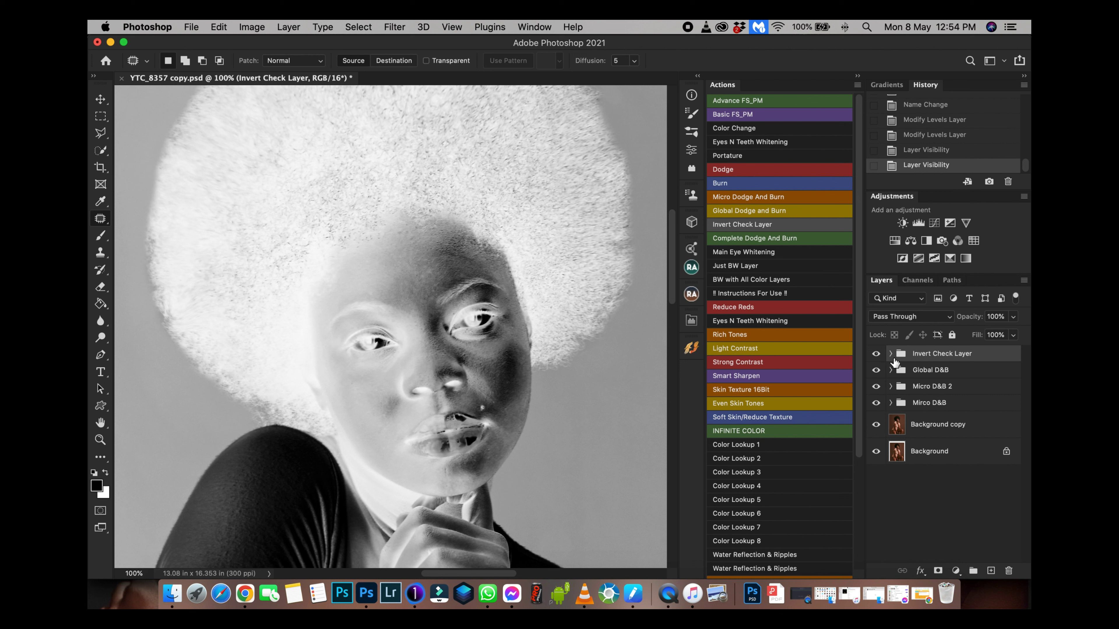
pyautogui.click(875, 355)
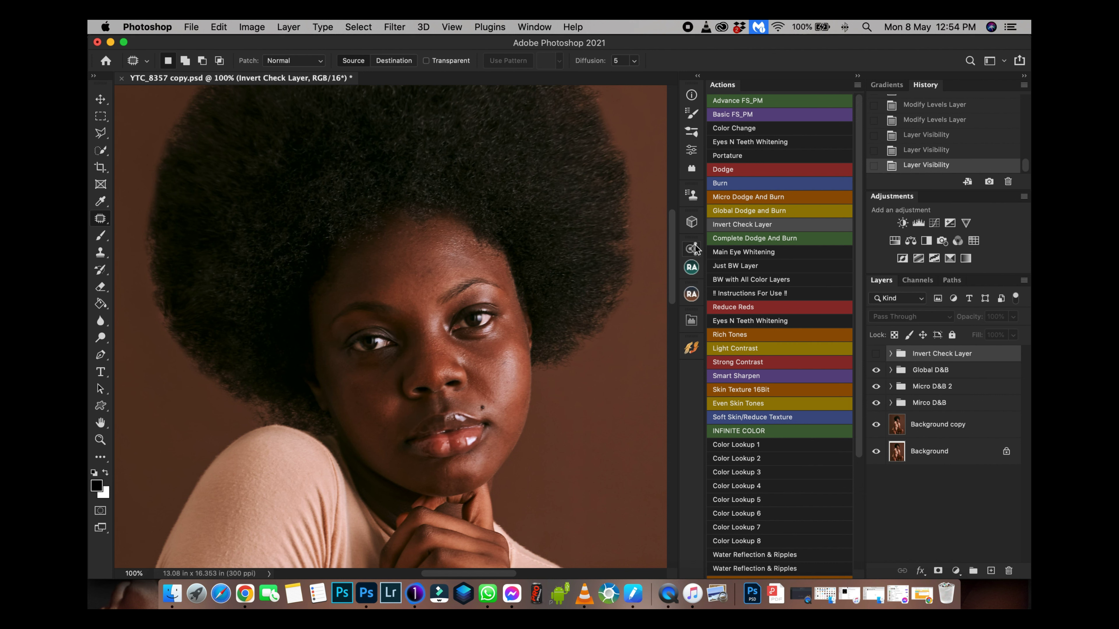
pyautogui.press('super+minus')
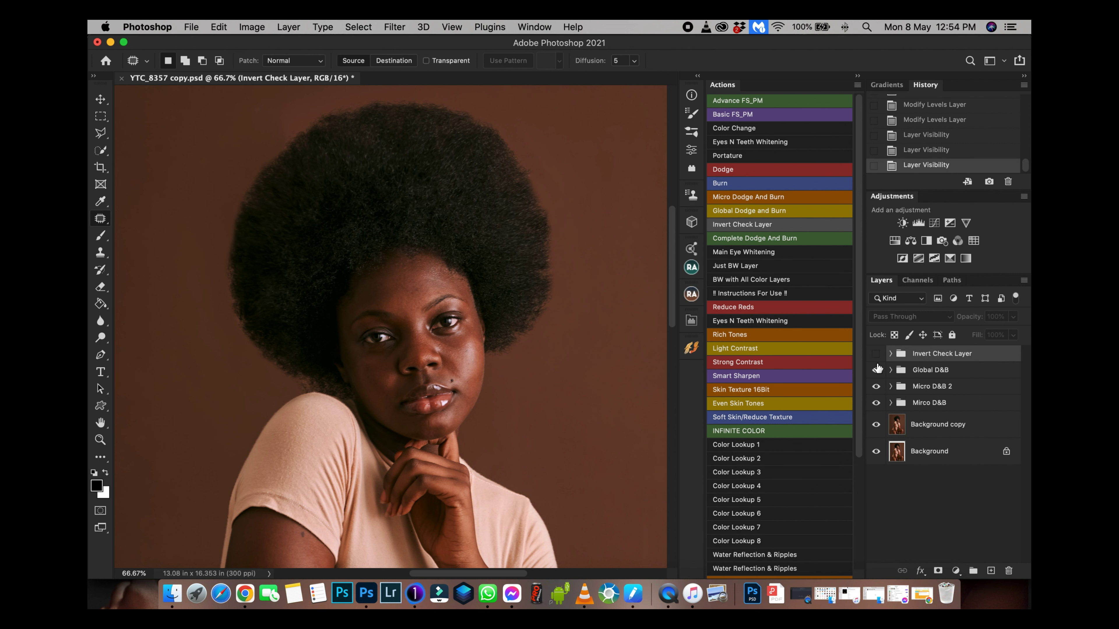
pyautogui.press('super+1')
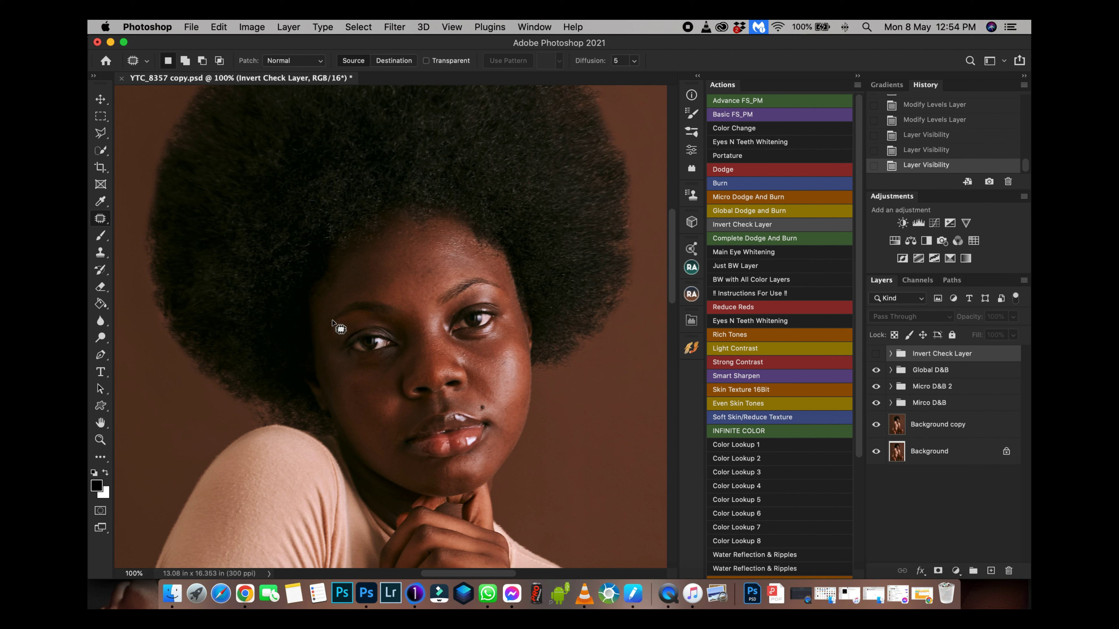
# Set the Brush tool's flow to 1% and show the Invert Check Layer group again.
pyautogui.click(101, 238)
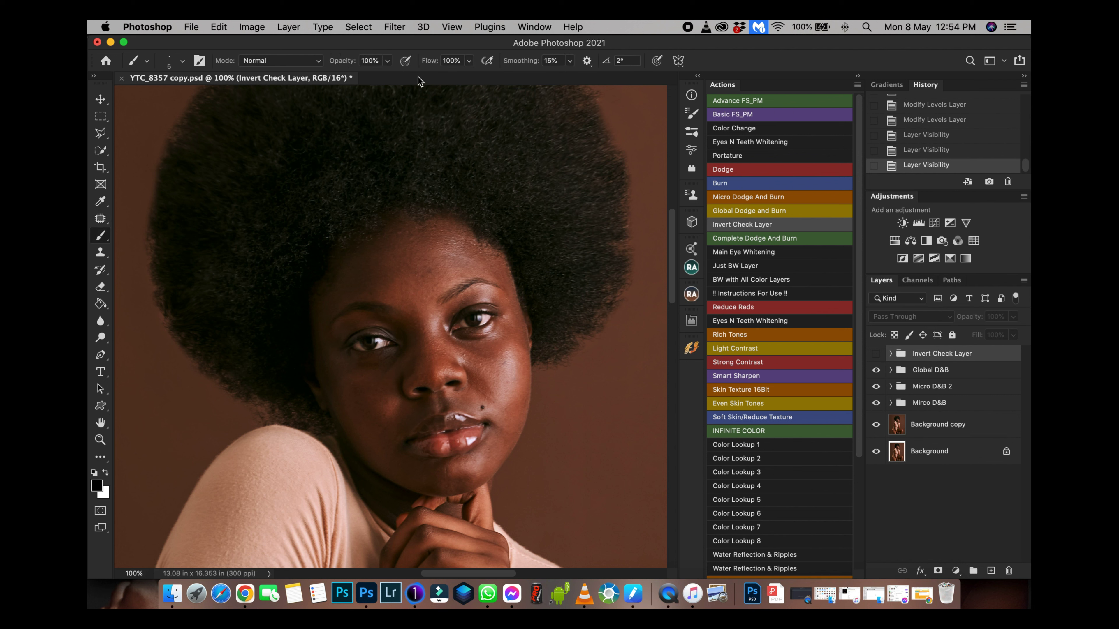
pyautogui.click(451, 60)
pyautogui.write('1')
pyautogui.click(875, 353)
pyautogui.press('super+equal')
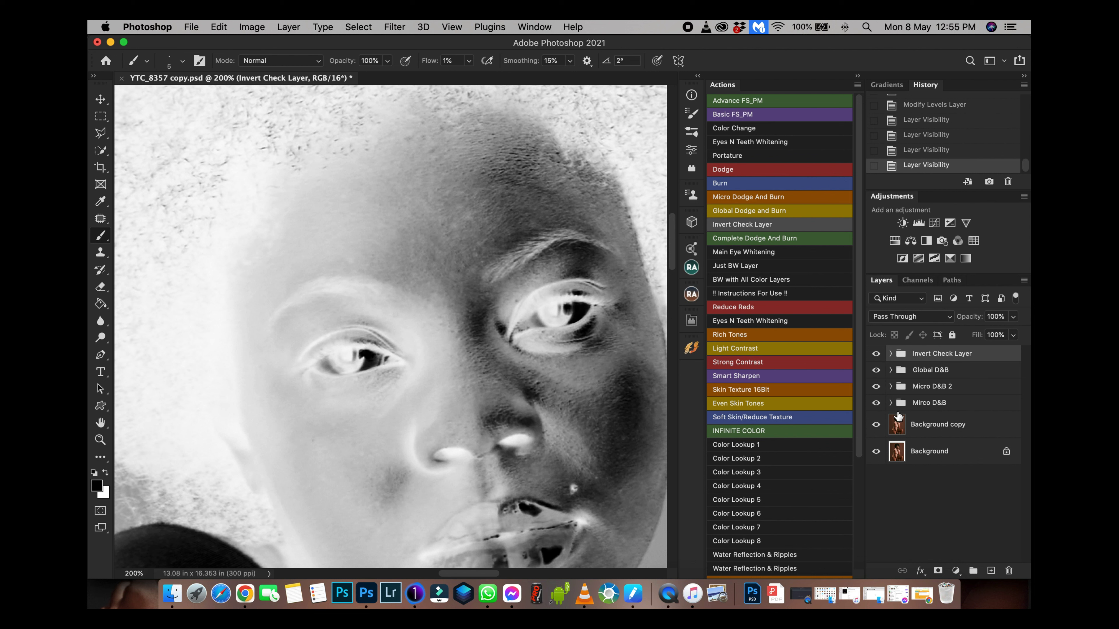
# Paint white on the Dodge mask of the Mirco D&B group over uneven forehead spots with small brushes up to size 30.
pyautogui.click(890, 402)
pyautogui.click(937, 431)
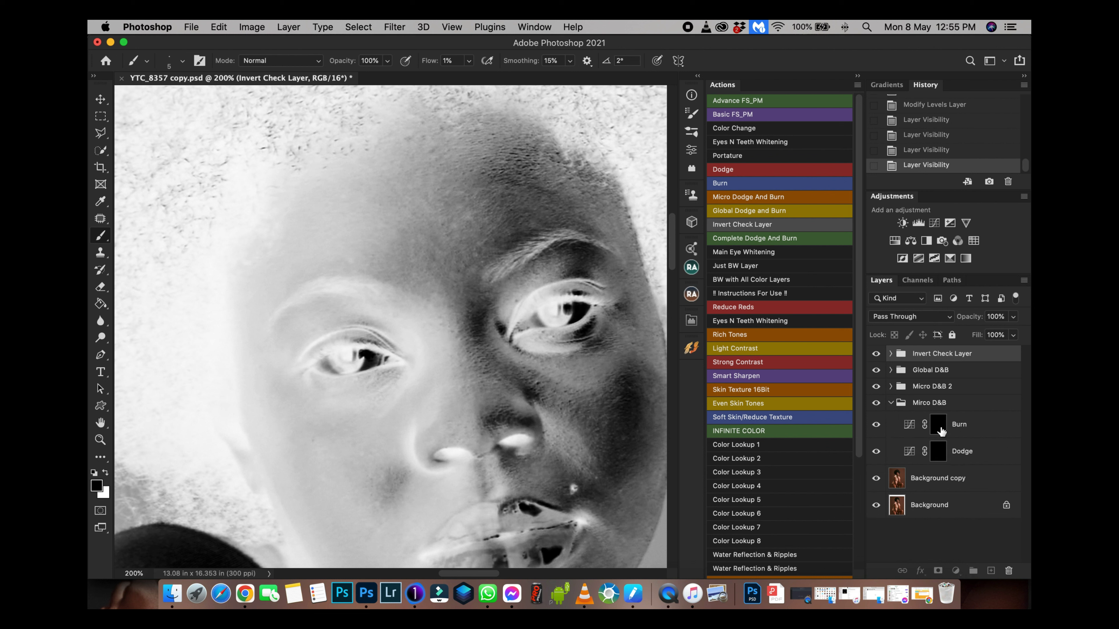
pyautogui.click(937, 459)
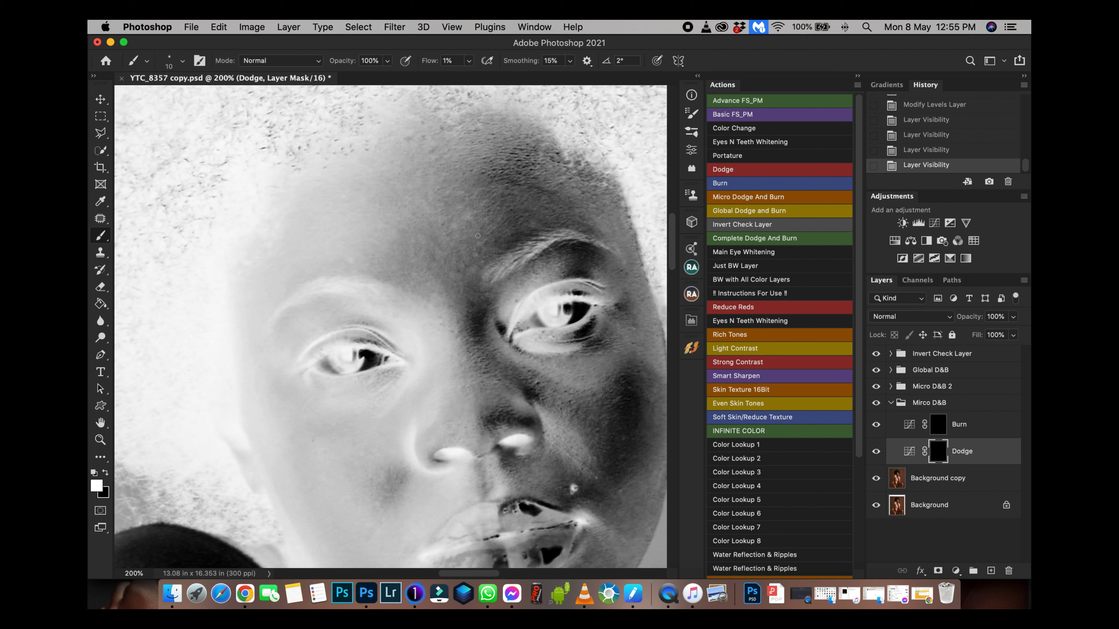
pyautogui.press(']')
pyautogui.press('[')
pyautogui.moveTo(458, 192)
pyautogui.mouseDown()
pyautogui.moveTo(435, 217)
pyautogui.moveTo(439, 232)
pyautogui.moveTo(428, 188)
pyautogui.moveTo(426, 208)
pyautogui.mouseUp()
pyautogui.moveTo(586, 199); pyautogui.dragTo(593, 202)
pyautogui.press(']')
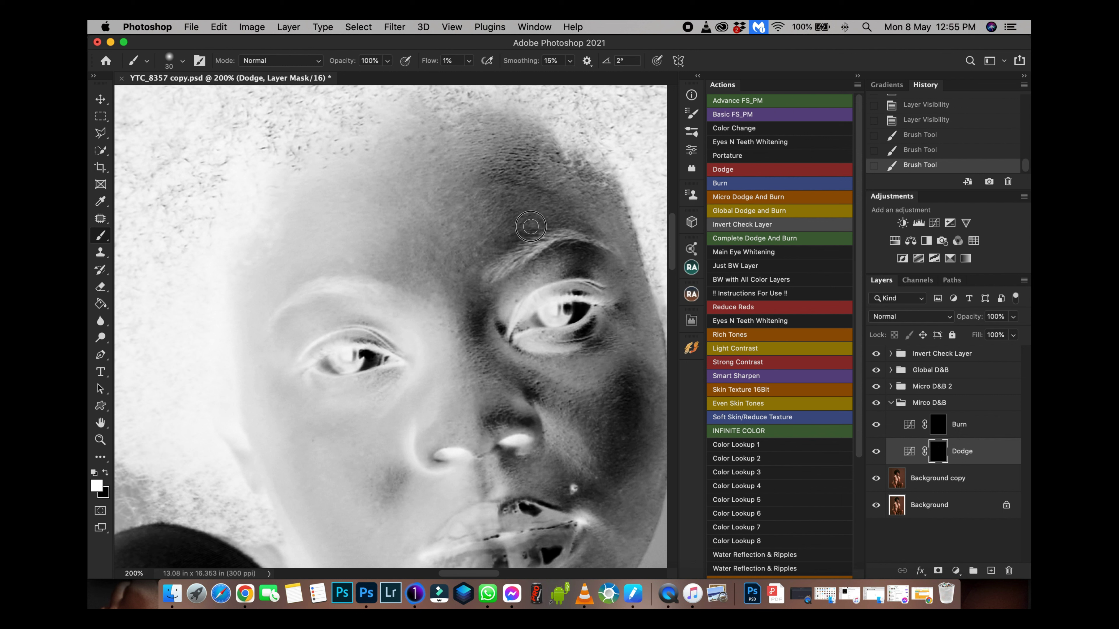
pyautogui.moveTo(534, 224); pyautogui.dragTo(532, 227)
pyautogui.press('[')
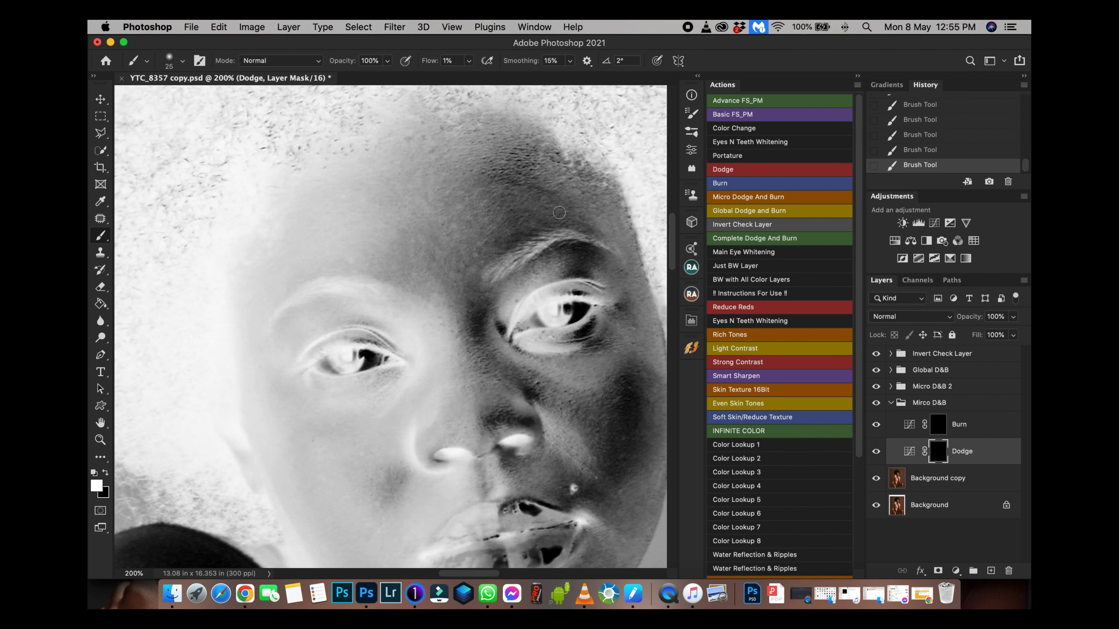
# Continue evening out the forehead and the area between the eyebrows on the Dodge mask, varying the brush size.
pyautogui.press(']')
pyautogui.press(']')
pyautogui.press(']')
pyautogui.press(']')
pyautogui.press(']')
pyautogui.press('[')
pyautogui.press('[')
pyautogui.press(']')
pyautogui.press(']')
pyautogui.press(']')
pyautogui.press(']')
pyautogui.press(']')
pyautogui.press(']')
pyautogui.press(']')
pyautogui.press(']')
pyautogui.press(']')
pyautogui.press(']')
pyautogui.press(']')
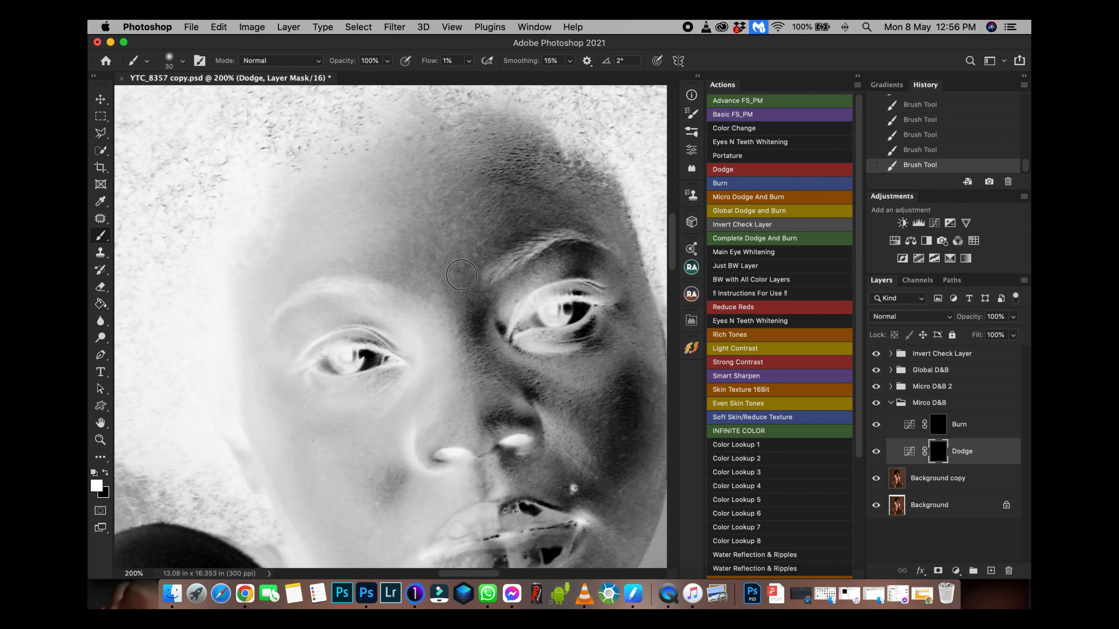
# Compare the face with the Dodge layer off and on, in both the inverted view and the normal colors.
pyautogui.click(875, 454)
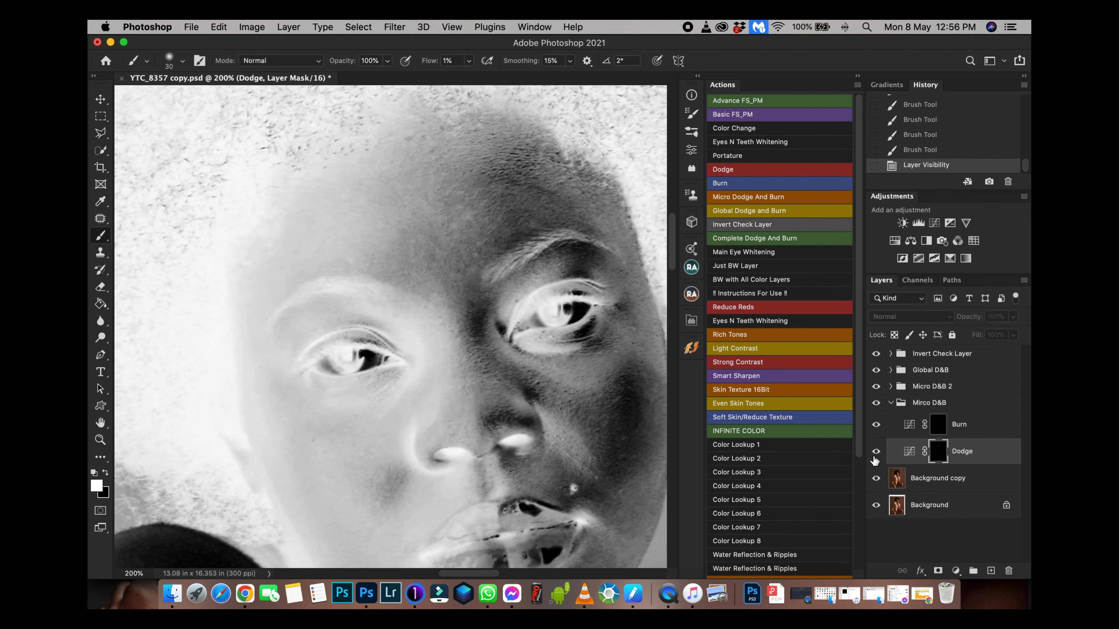
pyautogui.click(875, 454)
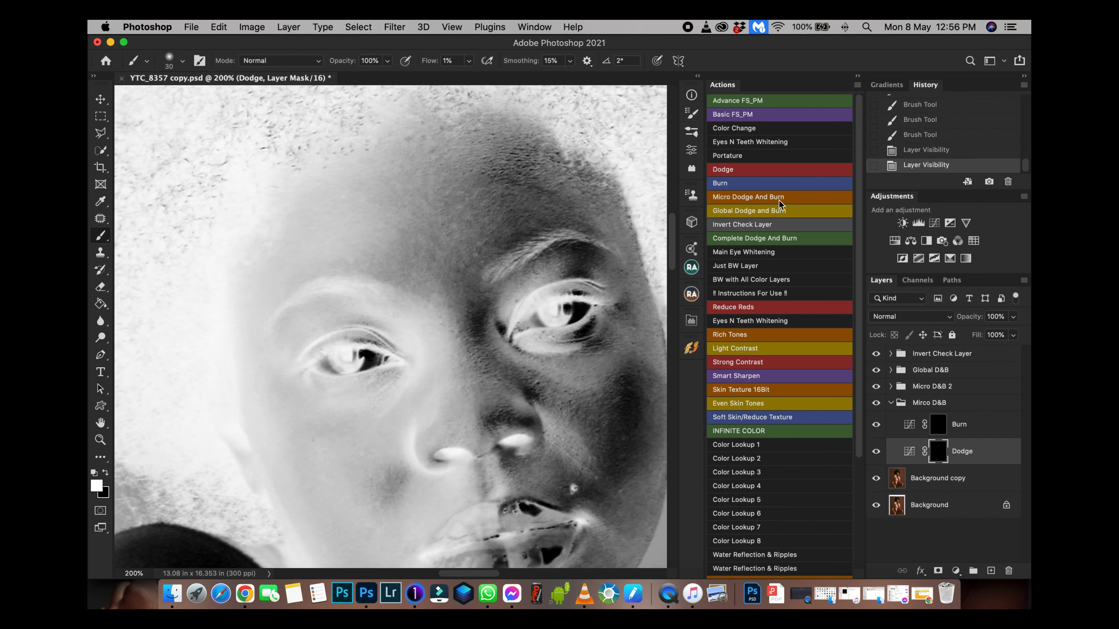
pyautogui.press('super+minus')
pyautogui.click(876, 355)
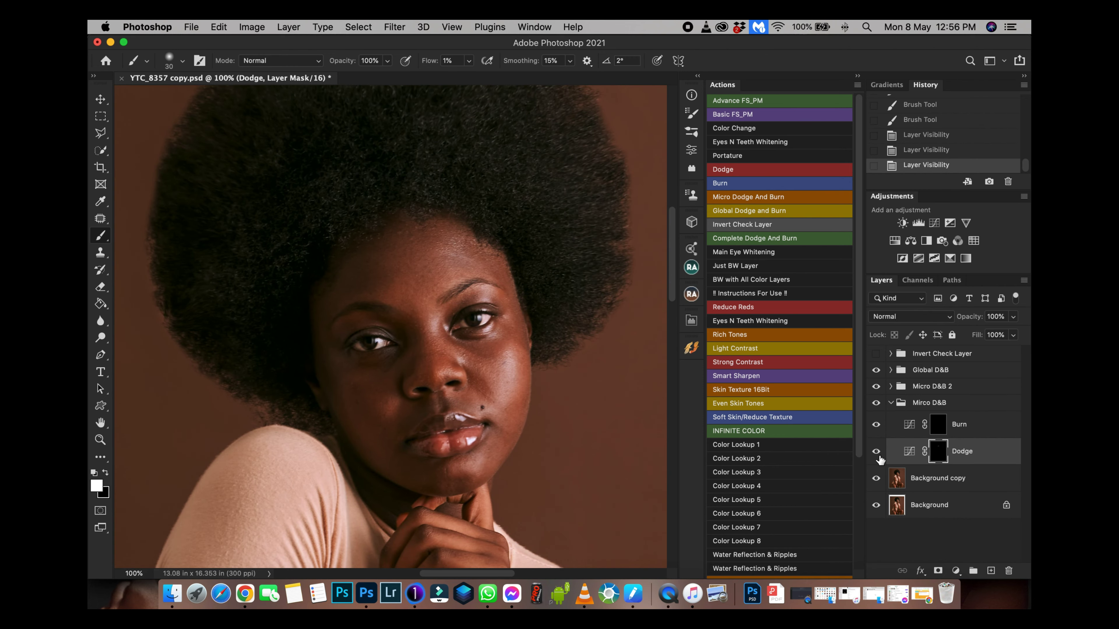
pyautogui.click(877, 453)
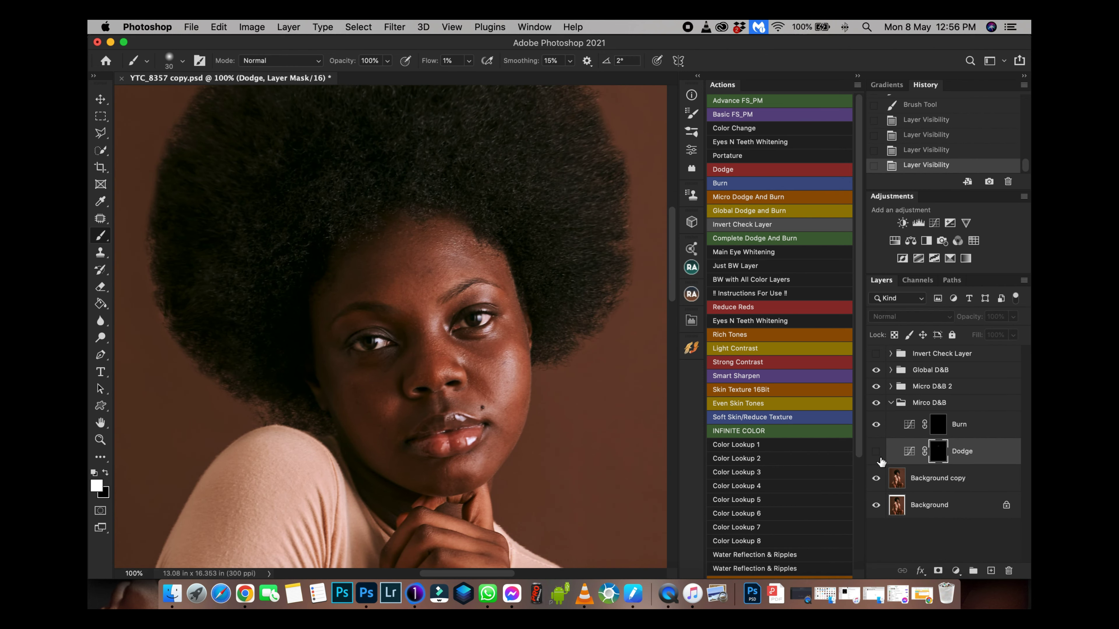
pyautogui.click(877, 453)
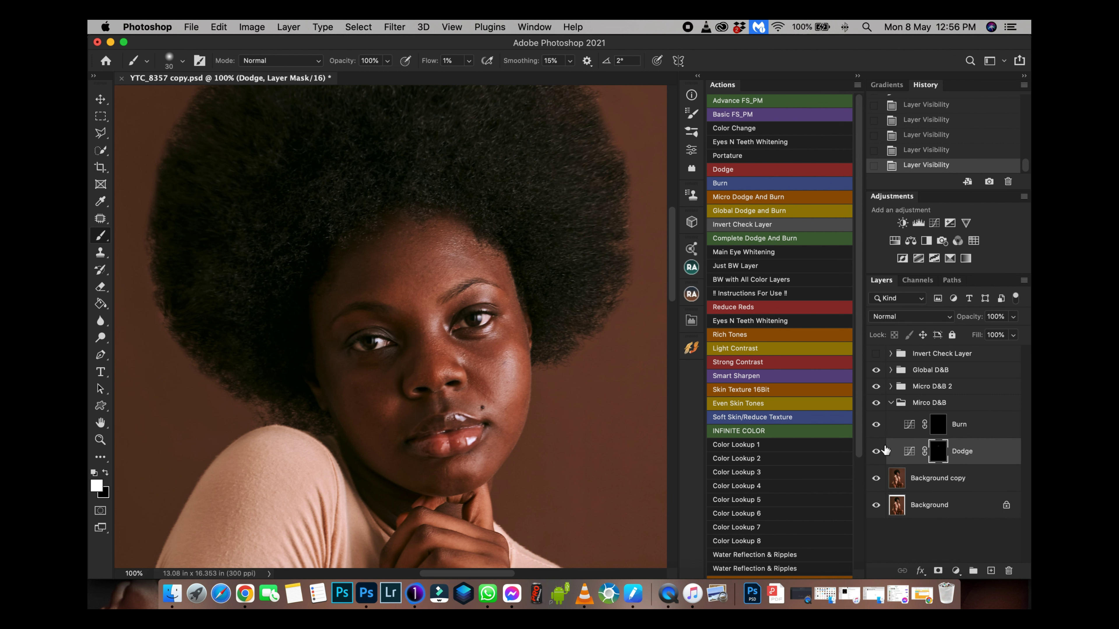
# Show the Invert Check Layer group and burn the forehead and brow areas on the Burn mask with a size 40 brush.
pyautogui.click(876, 354)
pyautogui.press('super+equal')
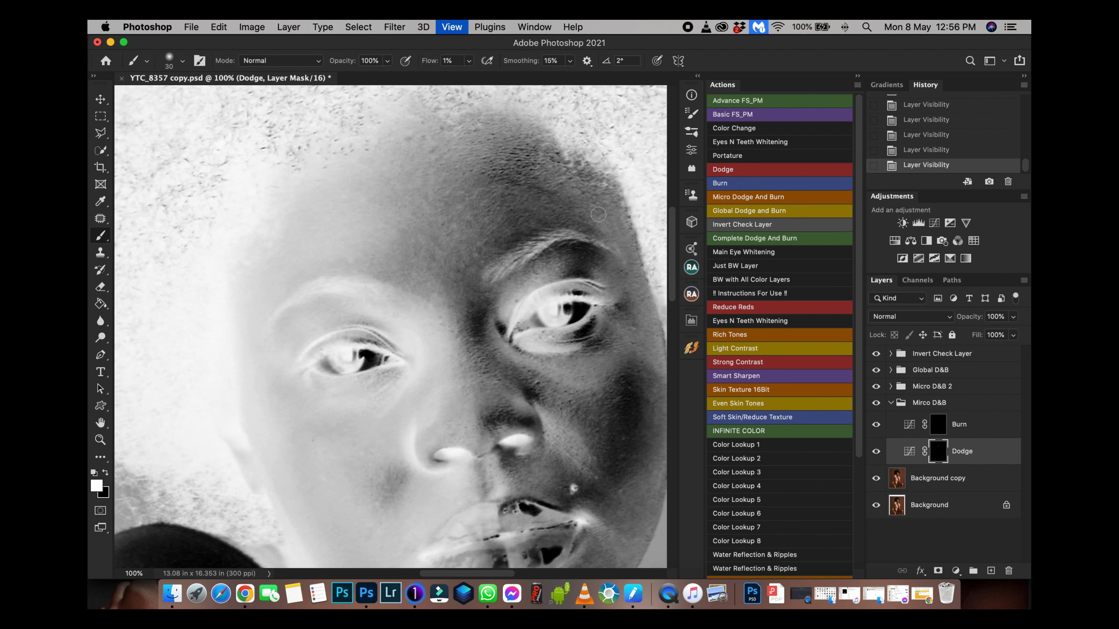
pyautogui.click(938, 425)
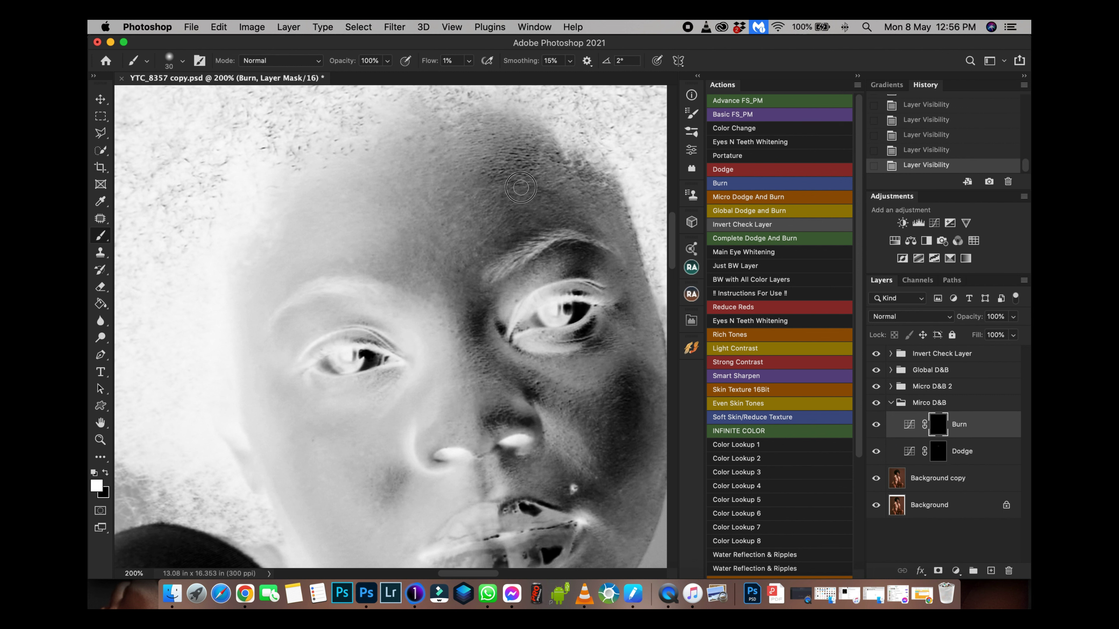
pyautogui.press(']')
pyautogui.moveTo(494, 164)
pyautogui.mouseDown()
pyautogui.moveTo(524, 169)
pyautogui.moveTo(528, 157)
pyautogui.mouseUp()
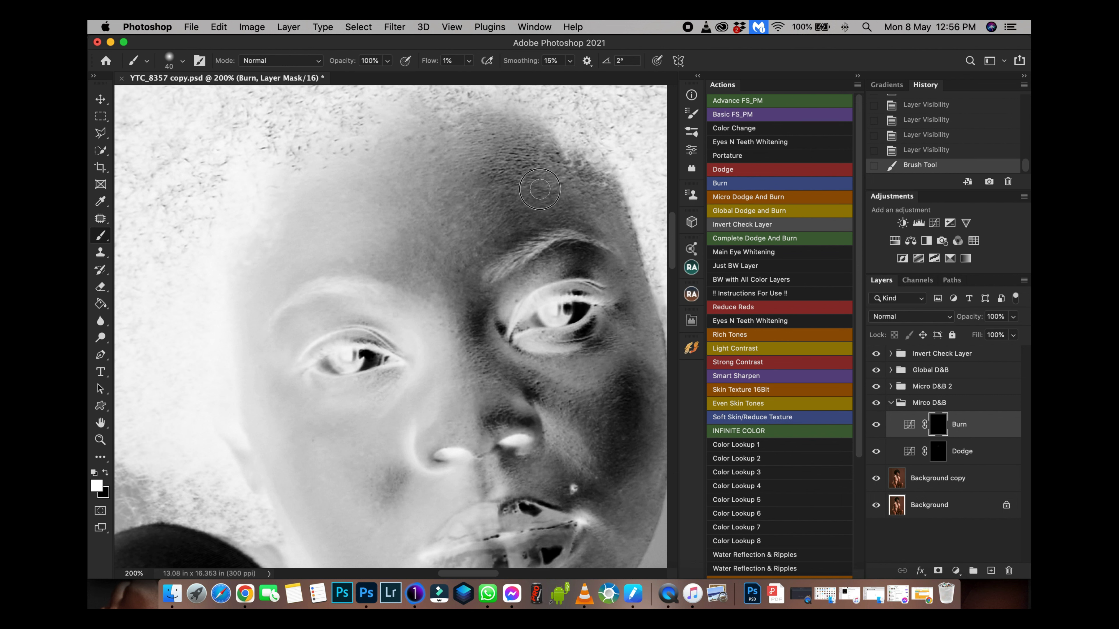
pyautogui.moveTo(555, 220)
pyautogui.mouseDown()
pyautogui.moveTo(588, 223)
pyautogui.moveTo(547, 215)
pyautogui.moveTo(500, 175)
pyautogui.moveTo(551, 201)
pyautogui.moveTo(511, 233)
pyautogui.mouseUp()
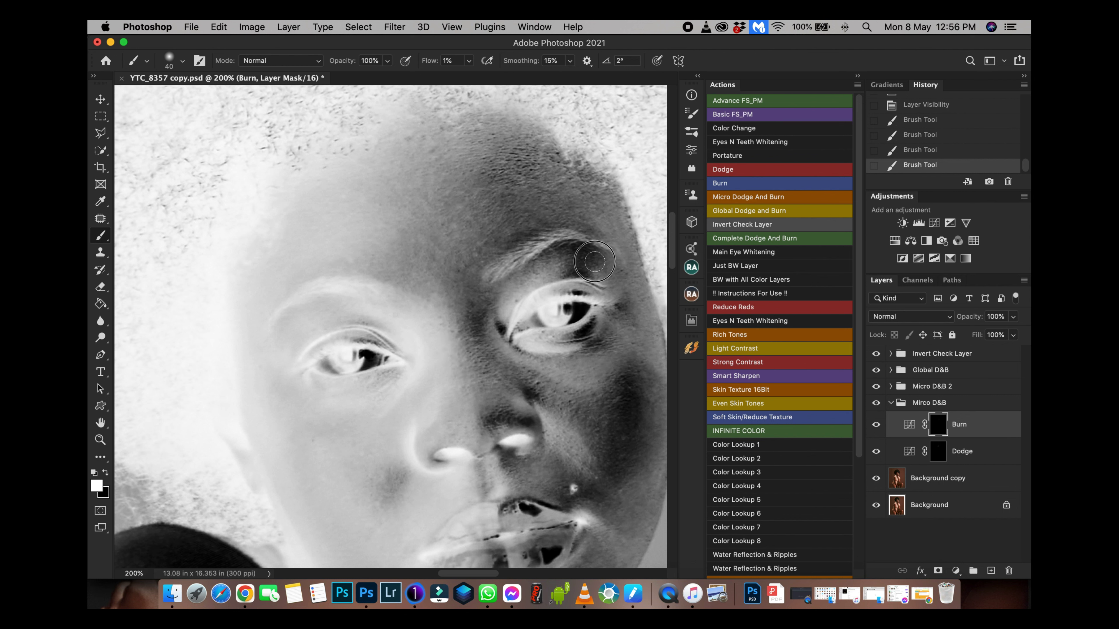
pyautogui.moveTo(338, 251); pyautogui.dragTo(338, 263)
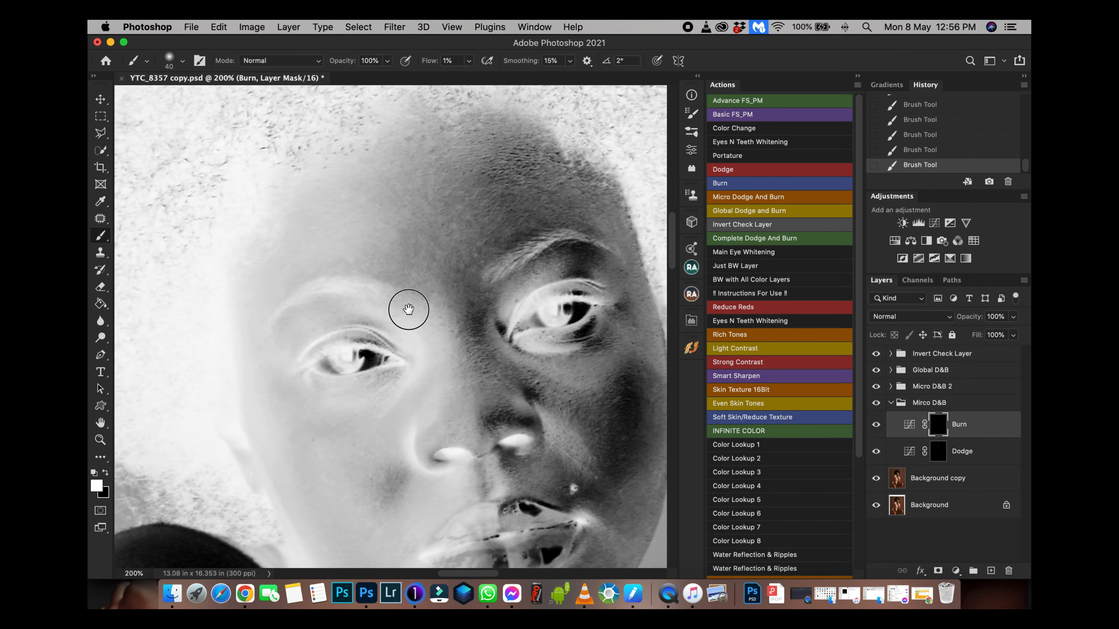
# Paint white on the Dodge mask to even out the under-eye corner and upper cheek in the shadowed half, with brush sizes 25 to 35.
pyautogui.scroll(-5, 407, 310)
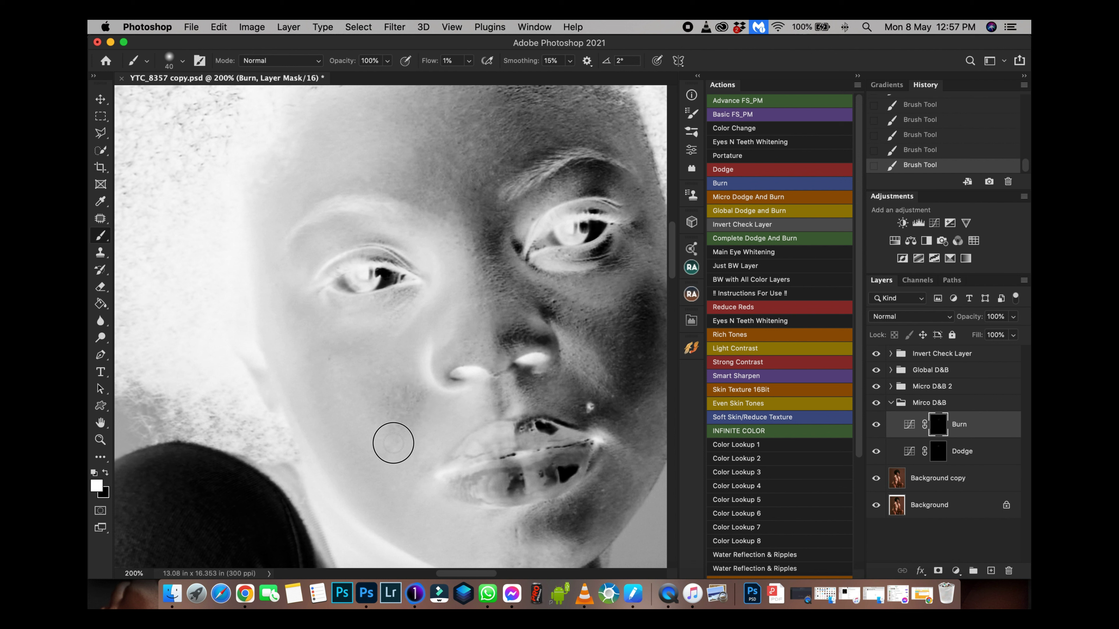
pyautogui.press('XF86KbdBrightnessUp')
pyautogui.moveTo(968, 421)
pyautogui.mouseDown()
pyautogui.moveTo(942, 462)
pyautogui.moveTo(476, 399)
pyautogui.moveTo(484, 388)
pyautogui.mouseUp()
pyautogui.hotkey('alt', '[')
pyautogui.press('[')
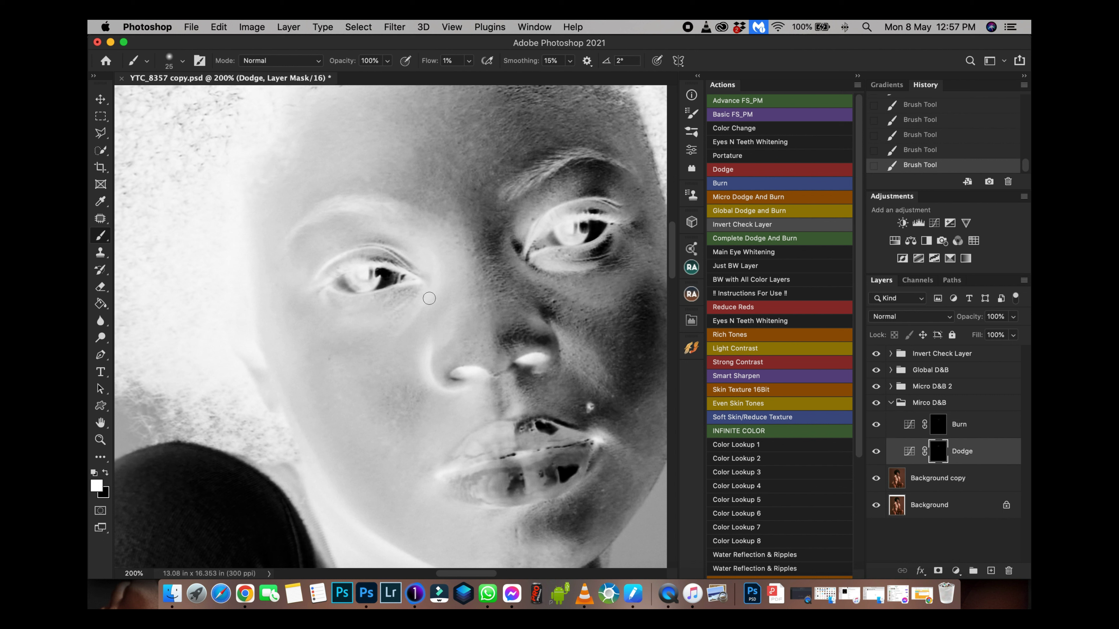
pyautogui.moveTo(428, 287)
pyautogui.mouseDown()
pyautogui.moveTo(405, 332)
pyautogui.moveTo(433, 298)
pyautogui.moveTo(421, 298)
pyautogui.mouseUp()
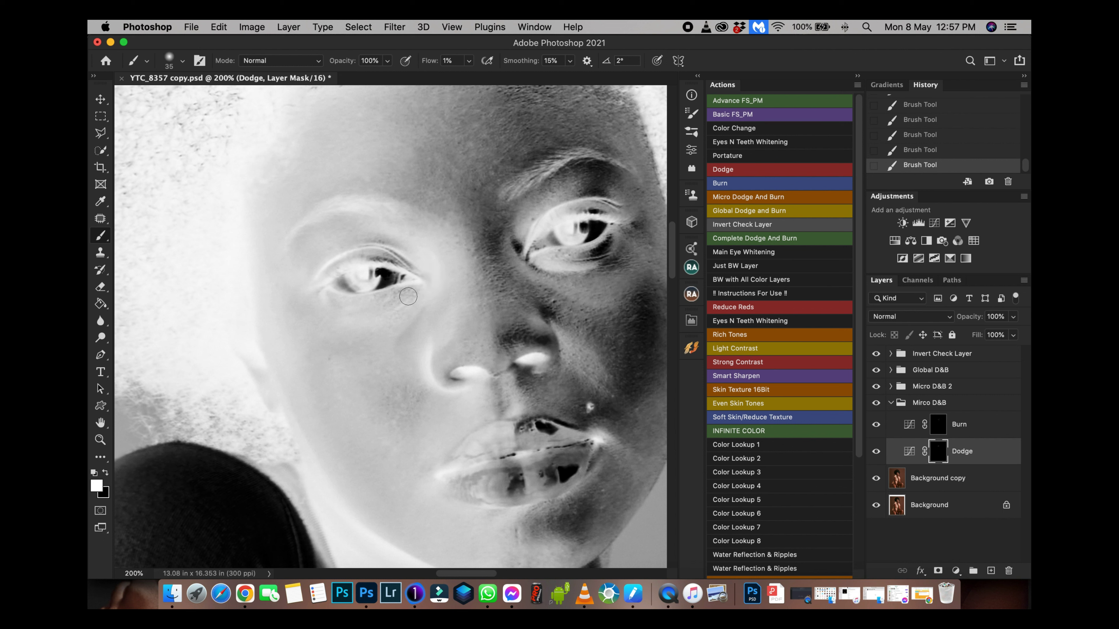
pyautogui.moveTo(415, 310)
pyautogui.mouseDown()
pyautogui.moveTo(384, 306)
pyautogui.moveTo(390, 315)
pyautogui.moveTo(349, 329)
pyautogui.moveTo(354, 313)
pyautogui.moveTo(378, 338)
pyautogui.moveTo(398, 310)
pyautogui.moveTo(369, 332)
pyautogui.moveTo(314, 307)
pyautogui.moveTo(344, 336)
pyautogui.moveTo(412, 319)
pyautogui.moveTo(423, 298)
pyautogui.moveTo(344, 315)
pyautogui.moveTo(378, 329)
pyautogui.moveTo(411, 309)
pyautogui.moveTo(363, 336)
pyautogui.mouseUp()
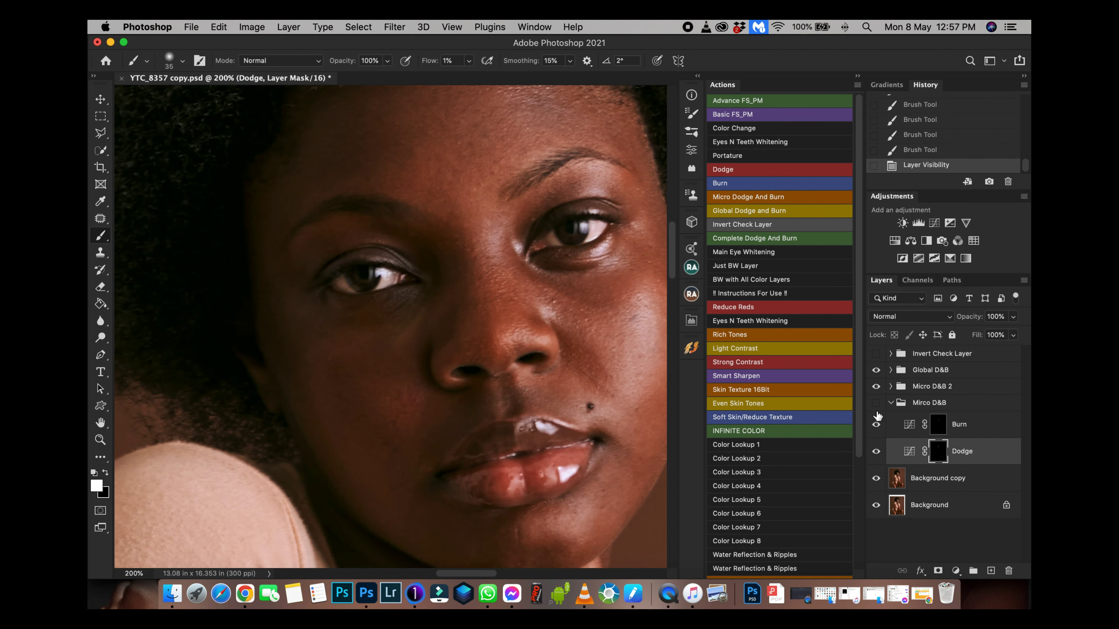
# Compare the face in normal colors with the Mirco D&B group off and on.
pyautogui.click(875, 403)
pyautogui.click(876, 403)
# Try painting black on the Burn mask across the cheek toward the nose with a size 35 brush, and undo the stroke.
pyautogui.click(941, 428)
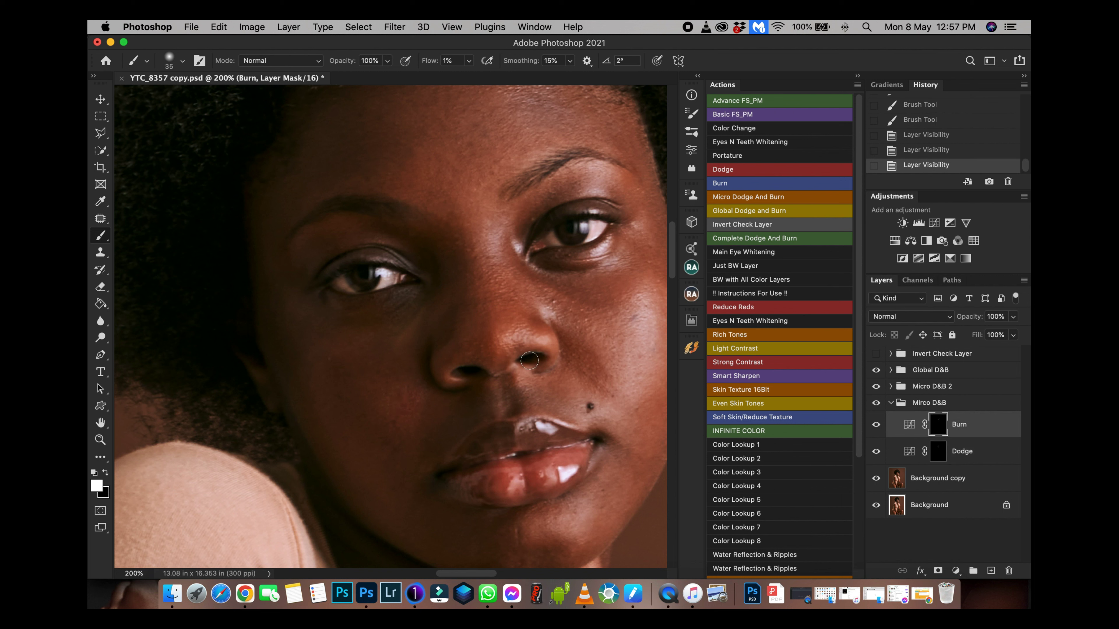
pyautogui.press('x')
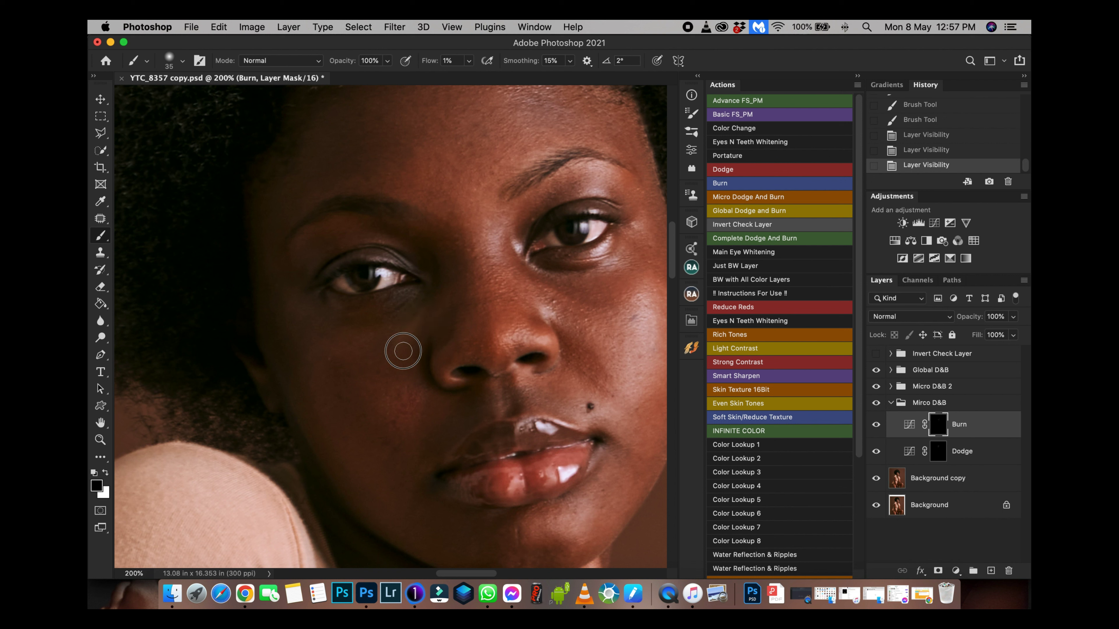
pyautogui.moveTo(403, 351)
pyautogui.mouseDown()
pyautogui.moveTo(393, 347)
pyautogui.moveTo(430, 317)
pyautogui.moveTo(408, 355)
pyautogui.moveTo(497, 372)
pyautogui.mouseUp()
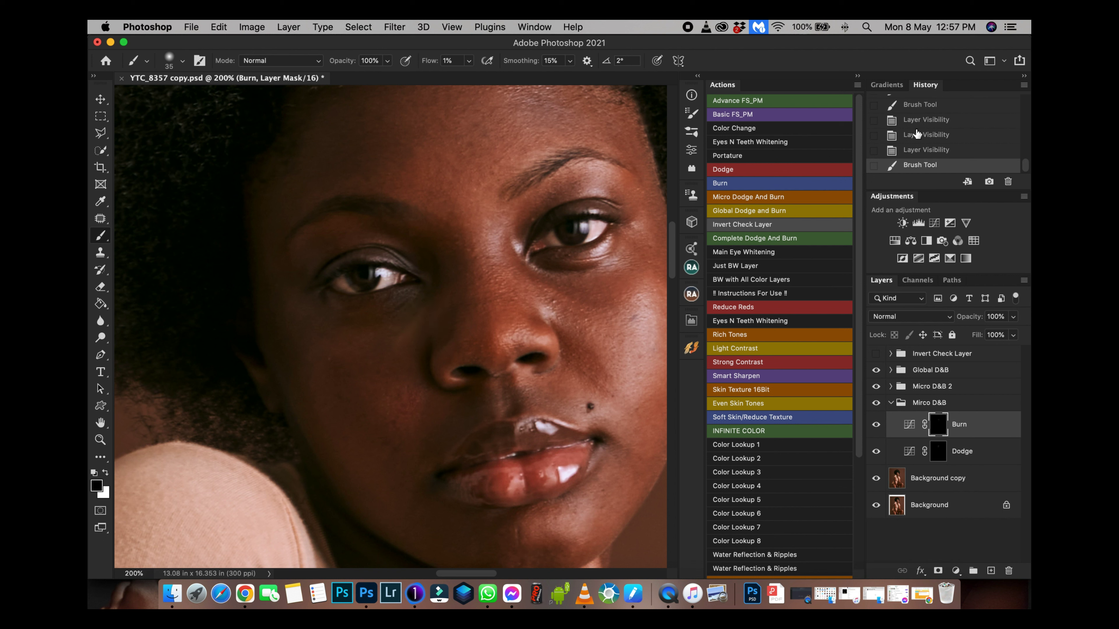
pyautogui.press('super+z')
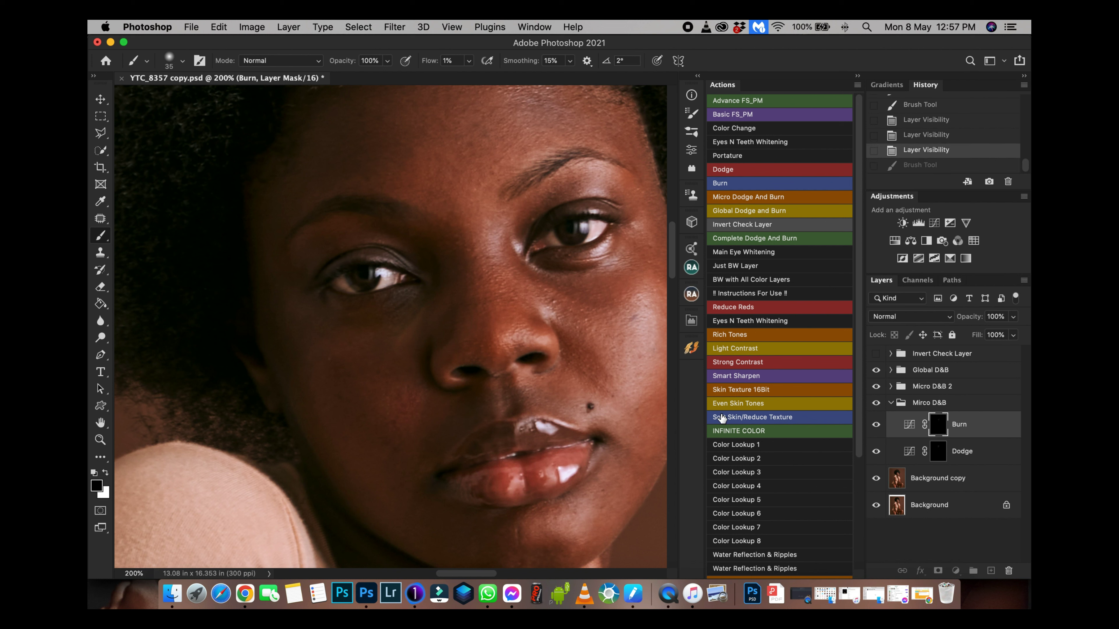
# Paint black on the Dodge mask with a size 35 brush to reduce the dodging between the inner eye corner and the nose.
pyautogui.hotkey('alt', '[')
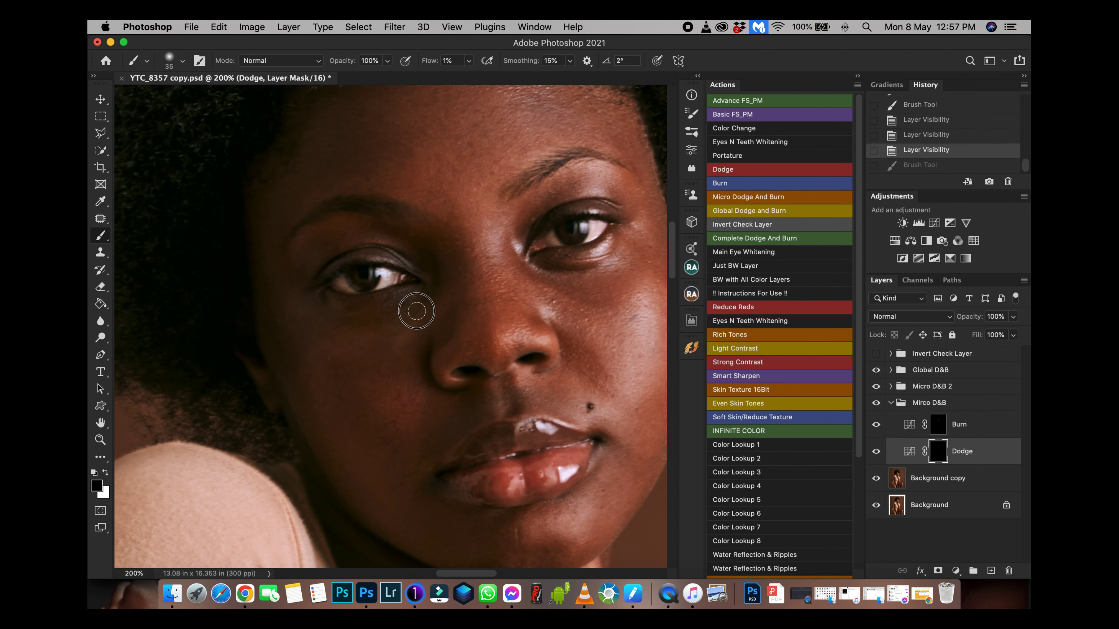
pyautogui.moveTo(429, 303)
pyautogui.mouseDown()
pyautogui.moveTo(402, 362)
pyautogui.moveTo(417, 344)
pyautogui.moveTo(424, 320)
pyautogui.moveTo(392, 365)
pyautogui.moveTo(408, 328)
pyautogui.moveTo(397, 350)
pyautogui.moveTo(417, 322)
pyautogui.moveTo(396, 352)
pyautogui.moveTo(406, 334)
pyautogui.moveTo(398, 345)
pyautogui.moveTo(411, 354)
pyautogui.moveTo(426, 320)
pyautogui.mouseUp()
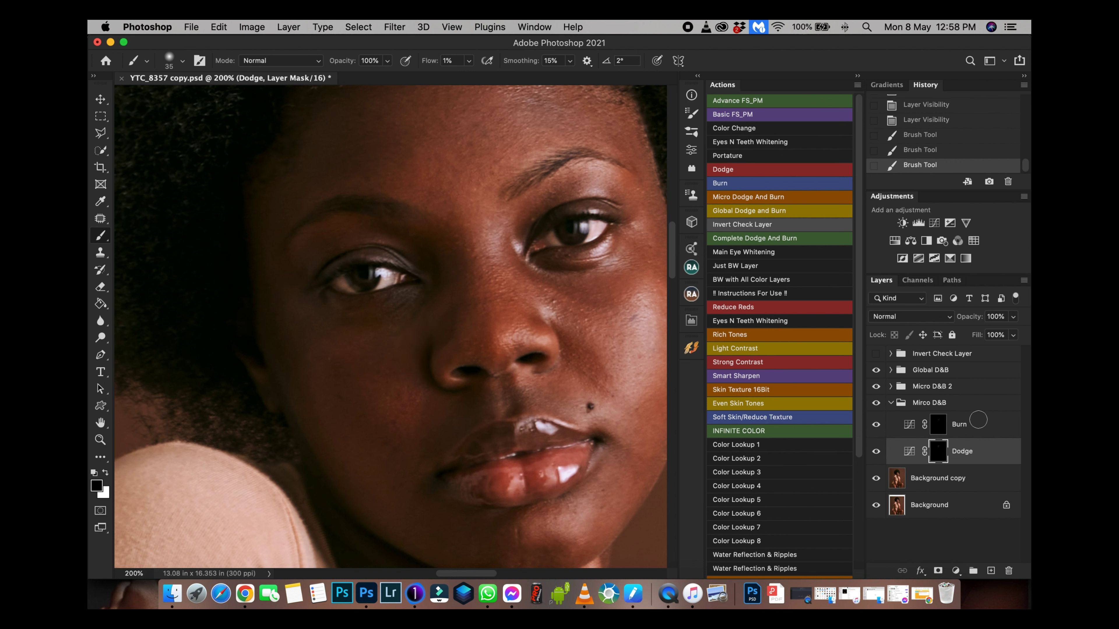
pyautogui.click(892, 402)
pyautogui.press('super+minus')
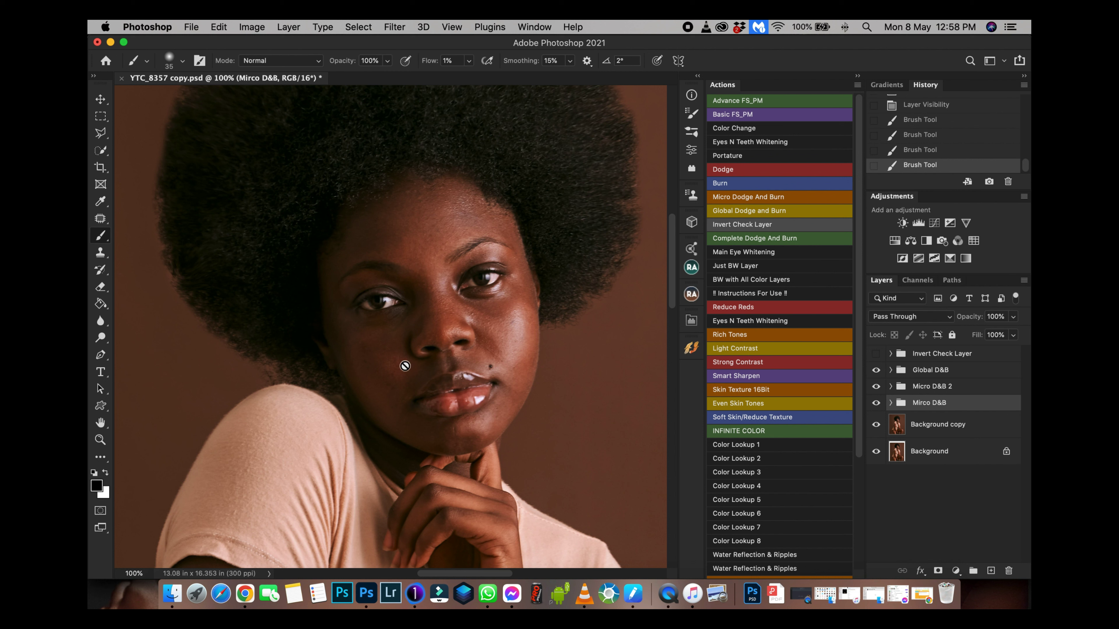
# Paint black on the Burn mask over the shadowed cheek beside the mouth with a size 60 brush, comparing the Burn layer off and on.
pyautogui.click(890, 403)
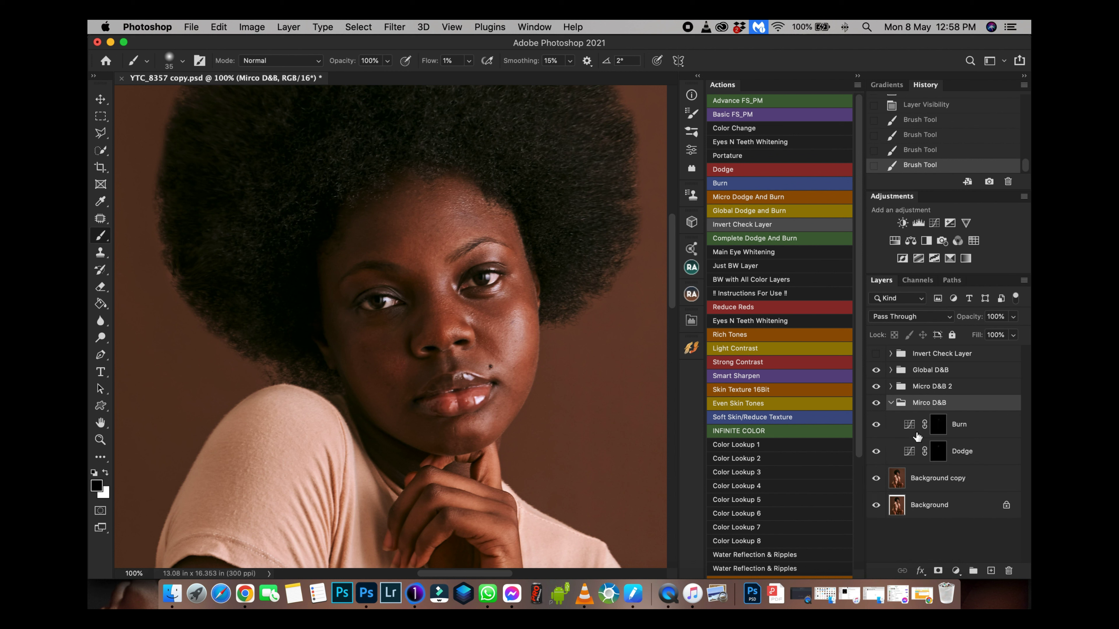
pyautogui.click(938, 430)
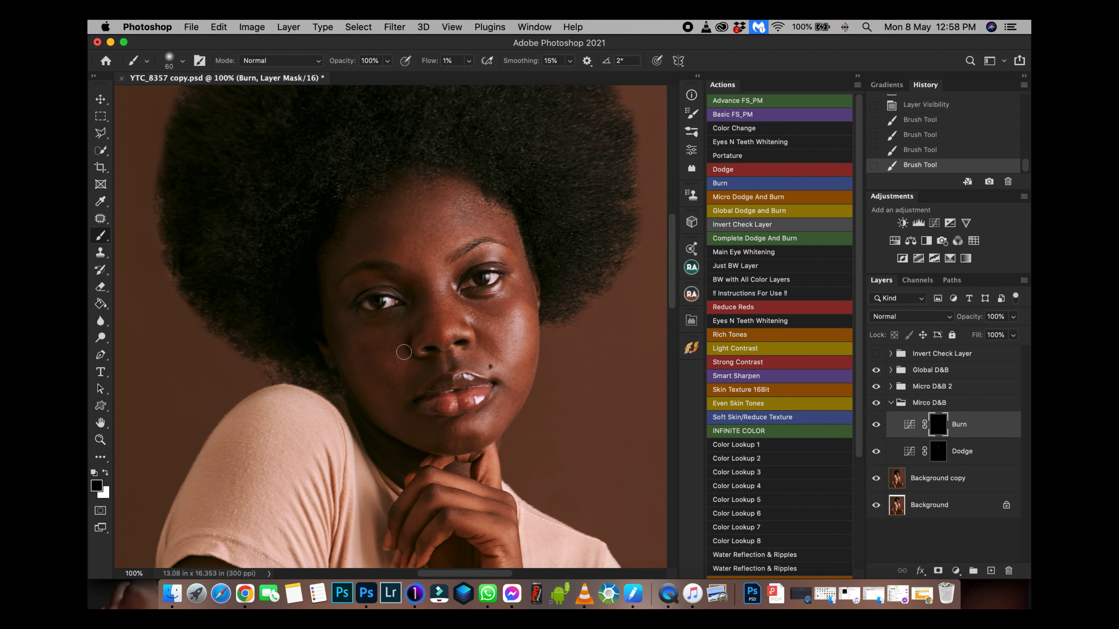
pyautogui.moveTo(397, 369)
pyautogui.mouseDown()
pyautogui.moveTo(380, 395)
pyautogui.moveTo(387, 388)
pyautogui.moveTo(375, 375)
pyautogui.moveTo(395, 377)
pyautogui.mouseUp()
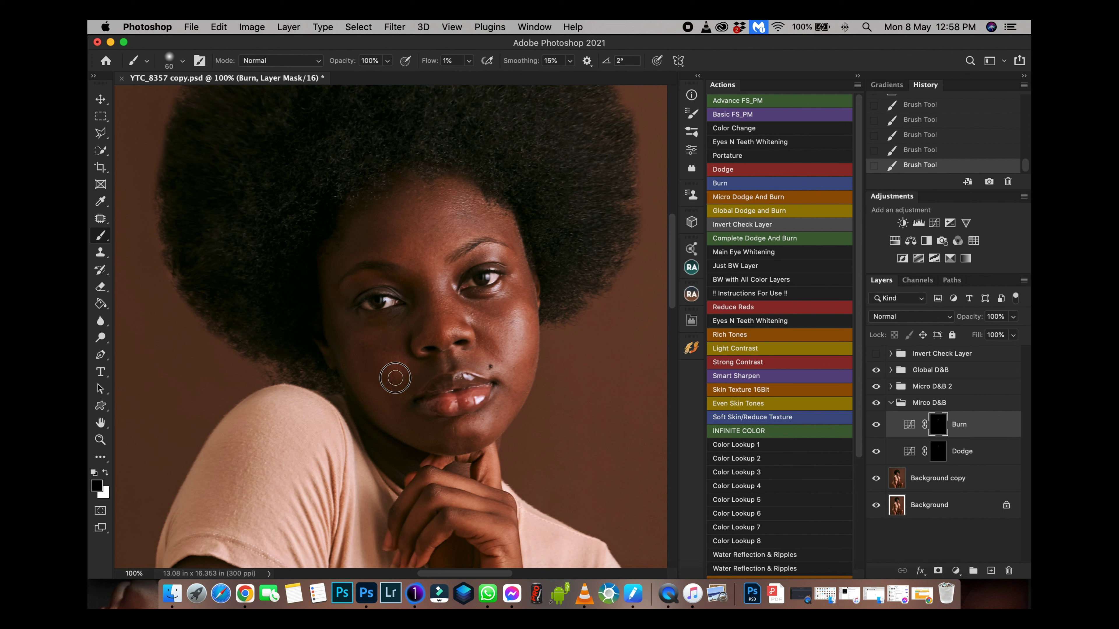
pyautogui.click(876, 425)
pyautogui.click(875, 424)
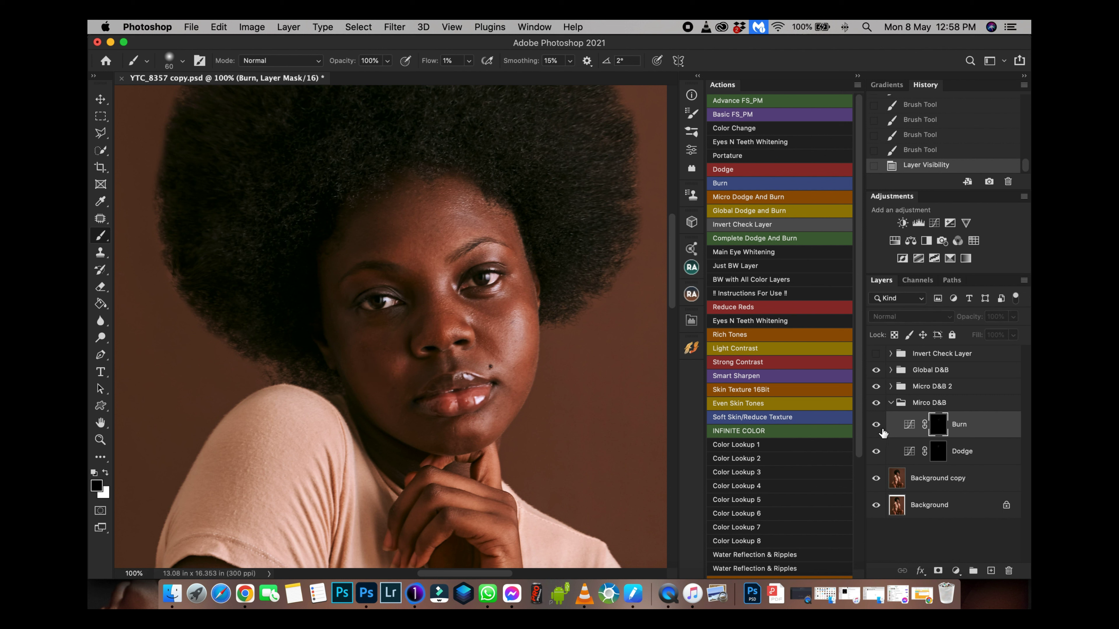
pyautogui.moveTo(383, 377)
pyautogui.mouseDown()
pyautogui.moveTo(407, 358)
pyautogui.moveTo(393, 388)
pyautogui.mouseUp()
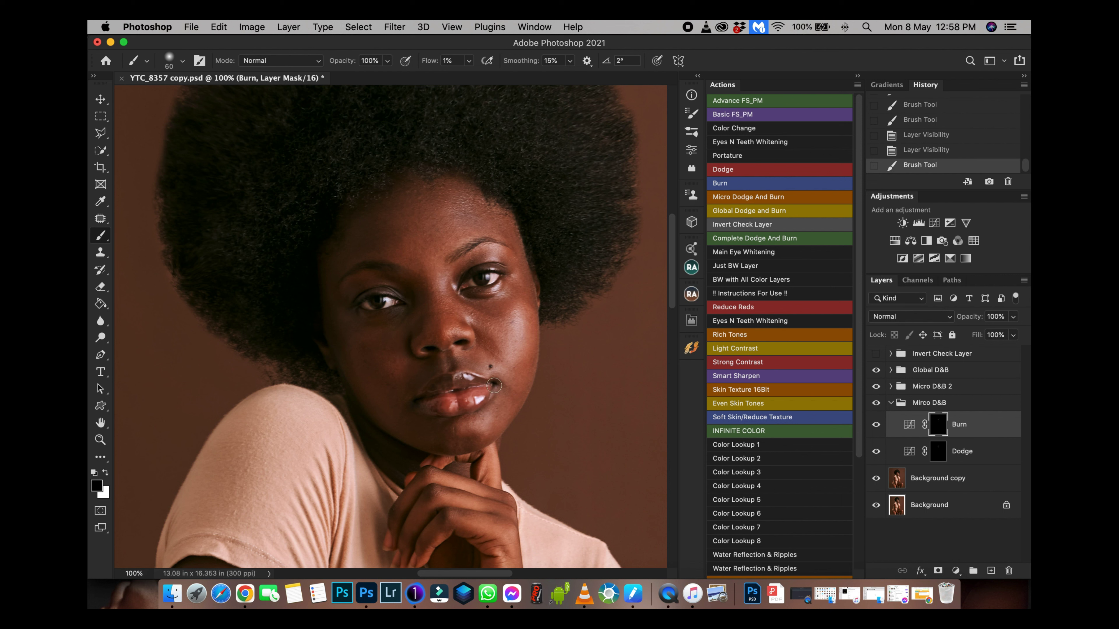
# Show the Invert Check Layer group and paint white on the Burn mask over the brighter cheek with brush sizes 70 and 50.
pyautogui.click(900, 407)
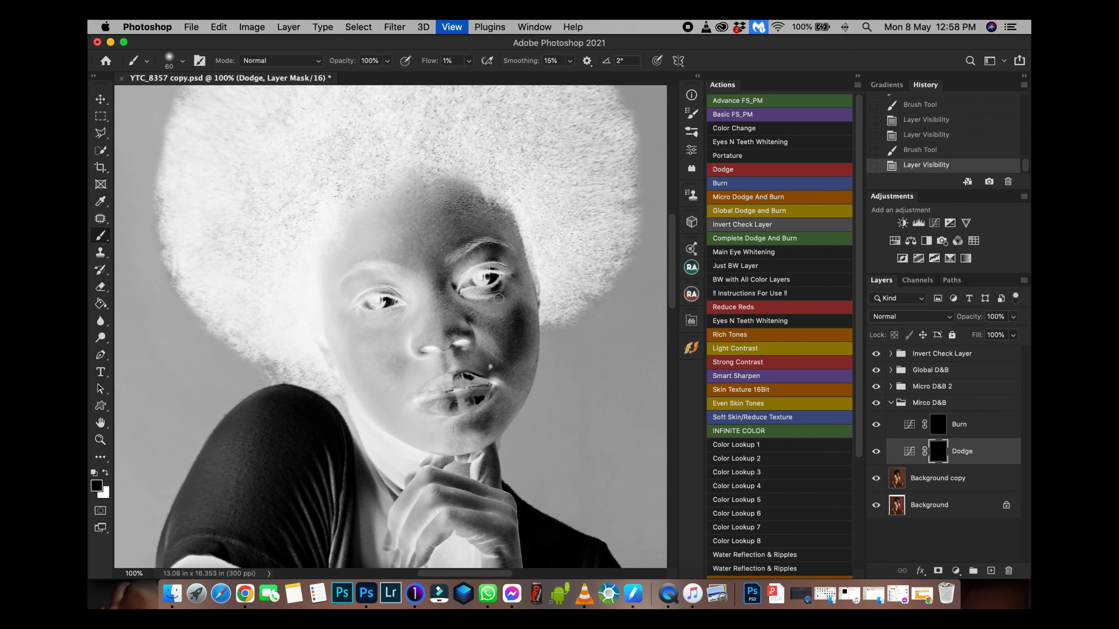
pyautogui.hotkey('alt', ']')
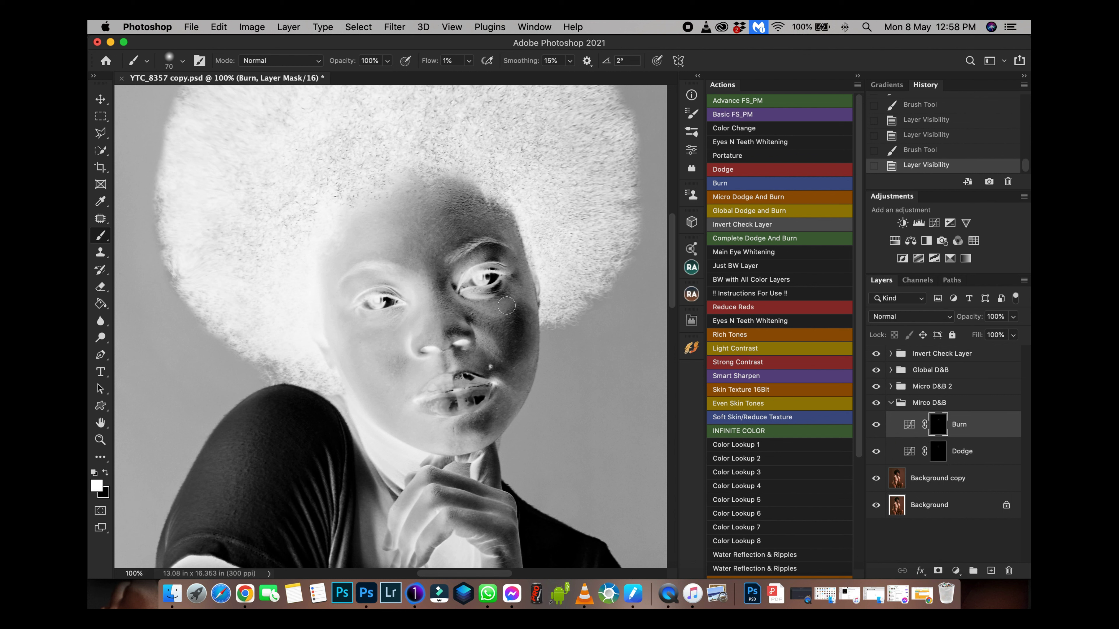
pyautogui.moveTo(519, 316)
pyautogui.mouseDown()
pyautogui.moveTo(521, 362)
pyautogui.moveTo(520, 314)
pyautogui.moveTo(514, 339)
pyautogui.moveTo(487, 343)
pyautogui.moveTo(484, 327)
pyautogui.moveTo(515, 357)
pyautogui.mouseUp()
pyautogui.press('super+plus')
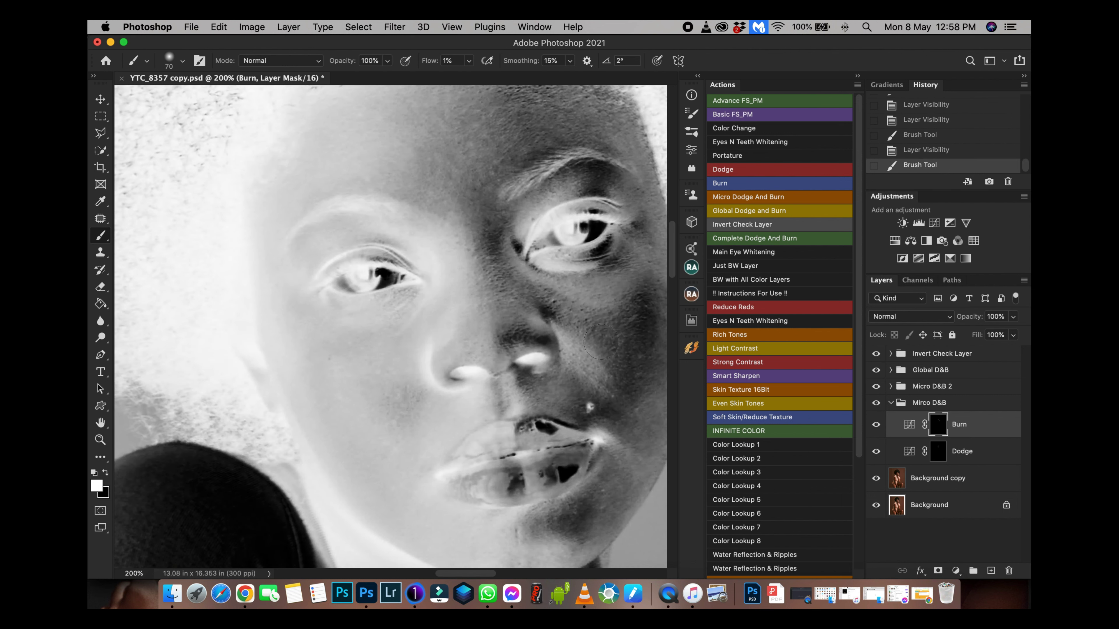
pyautogui.moveTo(599, 362); pyautogui.dragTo(470, 337)
pyautogui.moveTo(527, 308)
pyautogui.mouseDown()
pyautogui.moveTo(513, 291)
pyautogui.moveTo(488, 348)
pyautogui.moveTo(497, 364)
pyautogui.moveTo(517, 348)
pyautogui.moveTo(465, 403)
pyautogui.moveTo(450, 397)
pyautogui.moveTo(484, 353)
pyautogui.mouseUp()
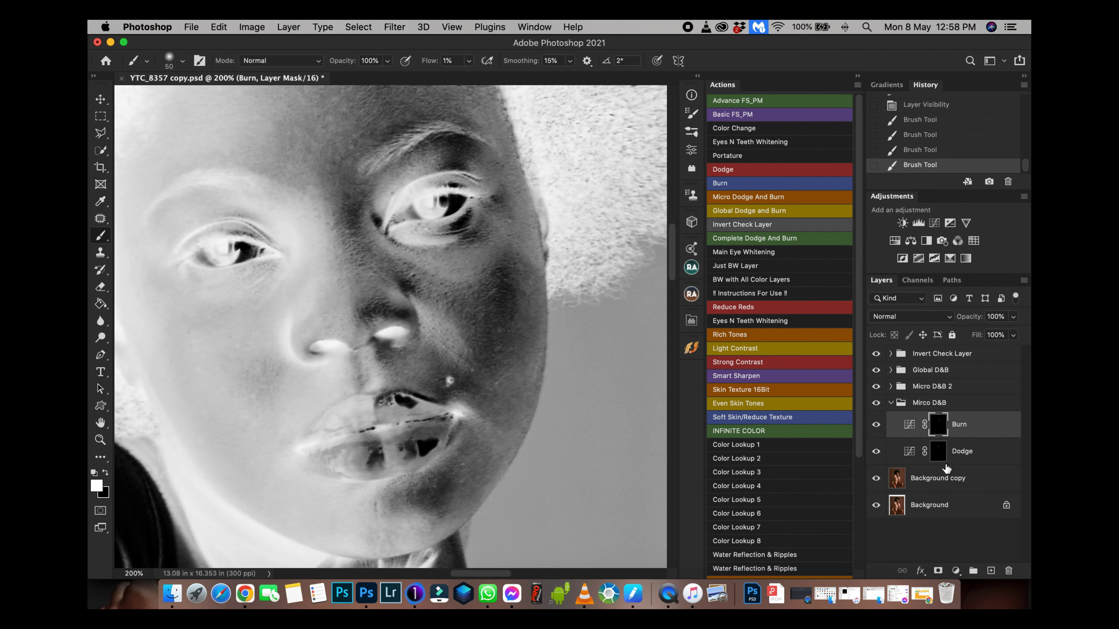
# Paint white on the Dodge mask beside the nose, around the mouth and along the jaw and neck, with brush sizes 35 to 70.
pyautogui.click(940, 456)
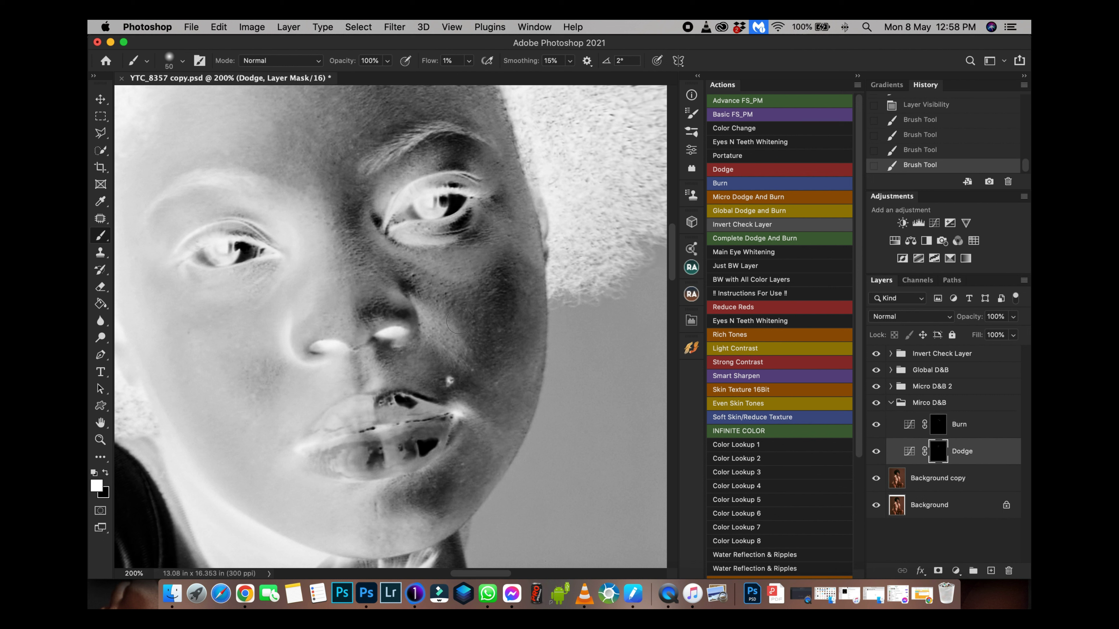
pyautogui.moveTo(425, 327)
pyautogui.mouseDown()
pyautogui.moveTo(455, 345)
pyautogui.moveTo(455, 363)
pyautogui.moveTo(415, 375)
pyautogui.mouseUp()
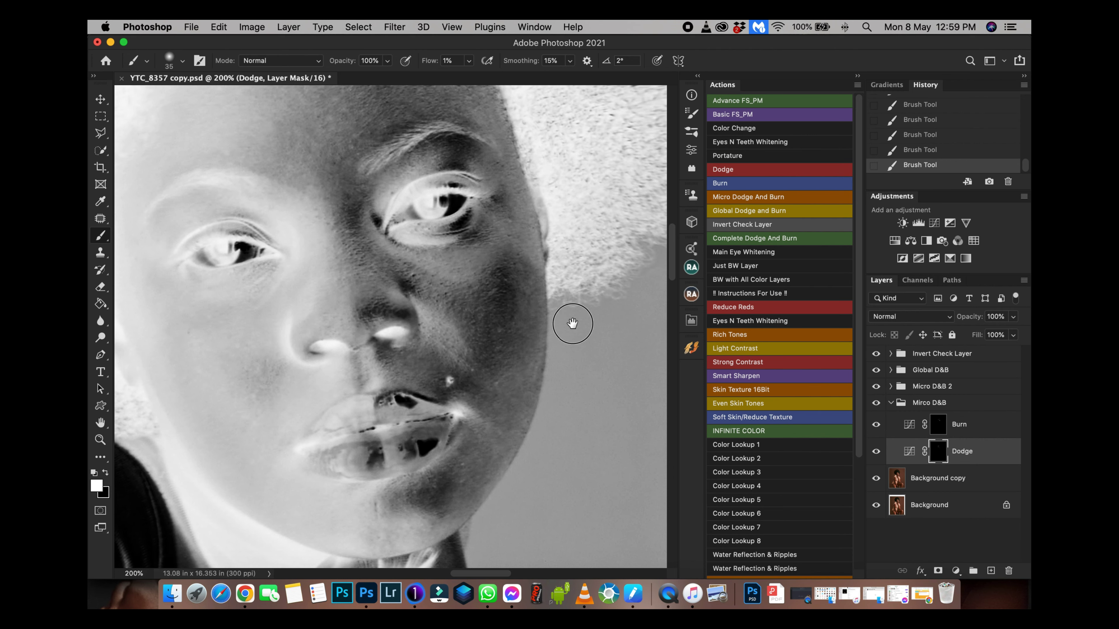
pyautogui.scroll(-5, 572, 320)
pyautogui.hscroll(-5, 572, 319)
pyautogui.hscroll(2, 567, 358)
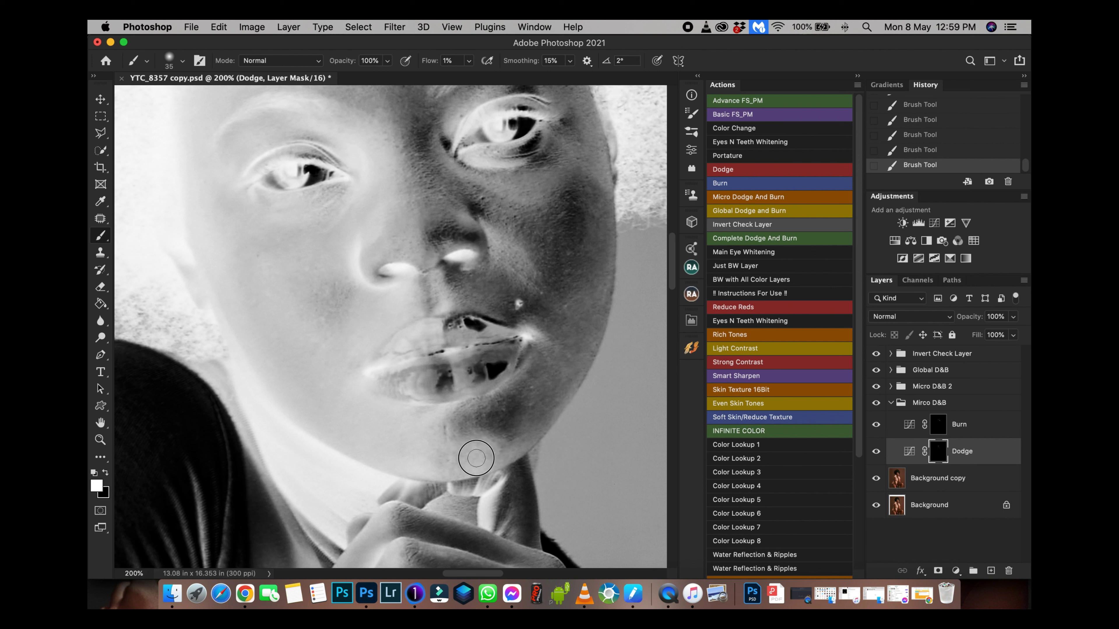
pyautogui.press(']')
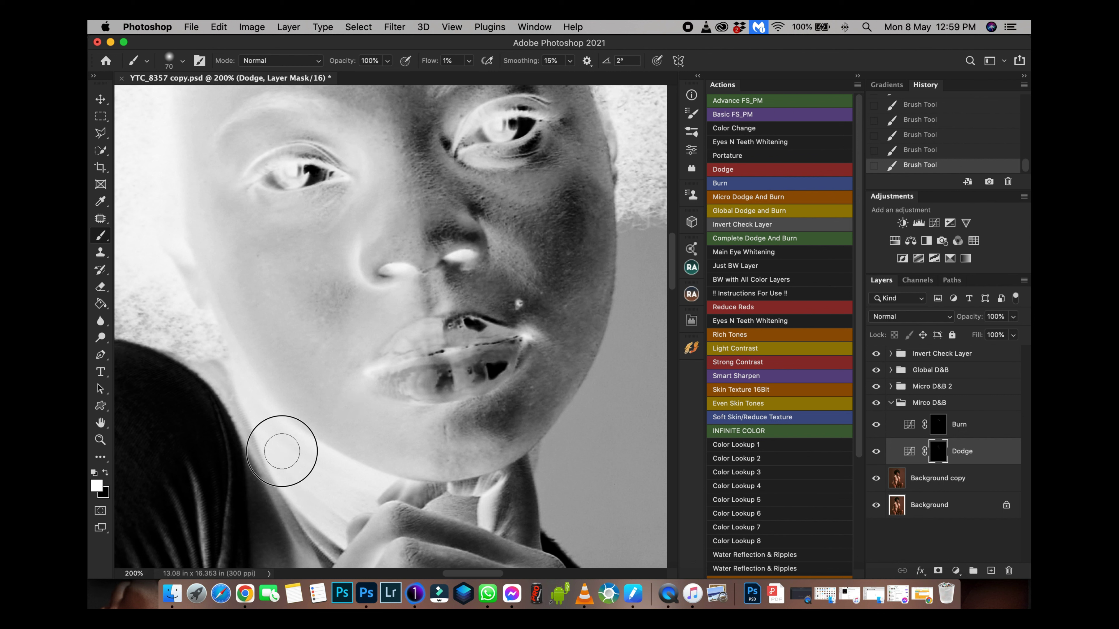
pyautogui.moveTo(313, 472); pyautogui.dragTo(292, 474)
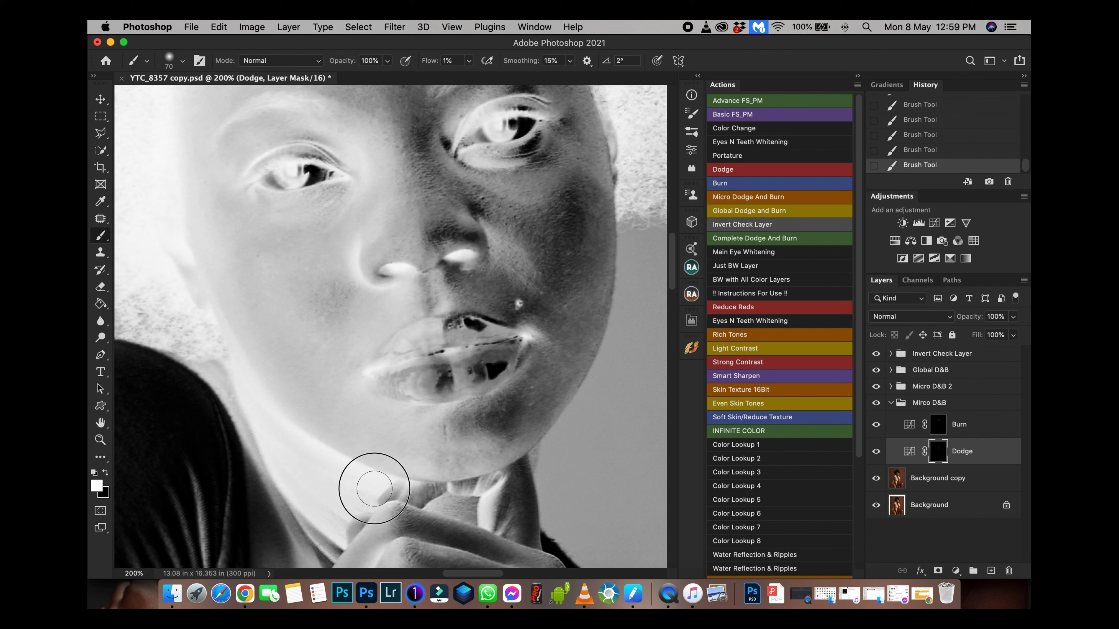
pyautogui.moveTo(374, 488)
pyautogui.mouseDown()
pyautogui.moveTo(307, 455)
pyautogui.moveTo(219, 382)
pyautogui.moveTo(401, 527)
pyautogui.moveTo(282, 450)
pyautogui.moveTo(332, 460)
pyautogui.moveTo(331, 493)
pyautogui.moveTo(352, 491)
pyautogui.moveTo(317, 480)
pyautogui.moveTo(375, 494)
pyautogui.moveTo(347, 490)
pyautogui.moveTo(354, 508)
pyautogui.moveTo(240, 380)
pyautogui.moveTo(401, 516)
pyautogui.moveTo(381, 401)
pyautogui.mouseUp()
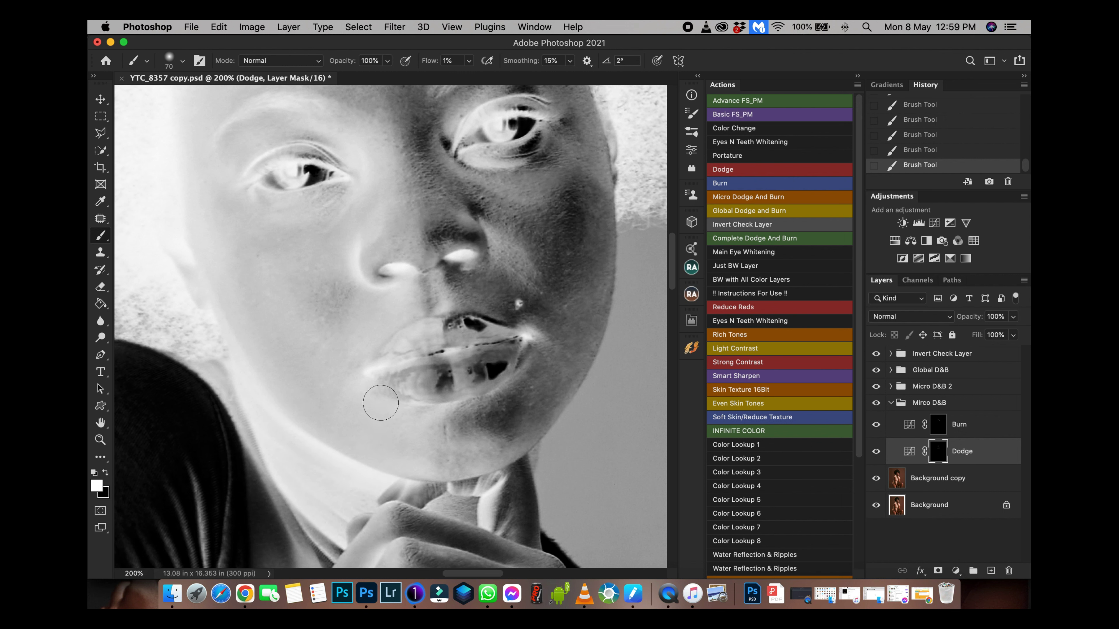
# Even out the fingers and back of the hand on the Dodge mask with brush sizes 50 and 60.
pyautogui.scroll(-5, 430, 425)
pyautogui.moveTo(406, 362)
pyautogui.mouseDown()
pyautogui.moveTo(447, 337)
pyautogui.moveTo(436, 373)
pyautogui.moveTo(450, 336)
pyautogui.mouseUp()
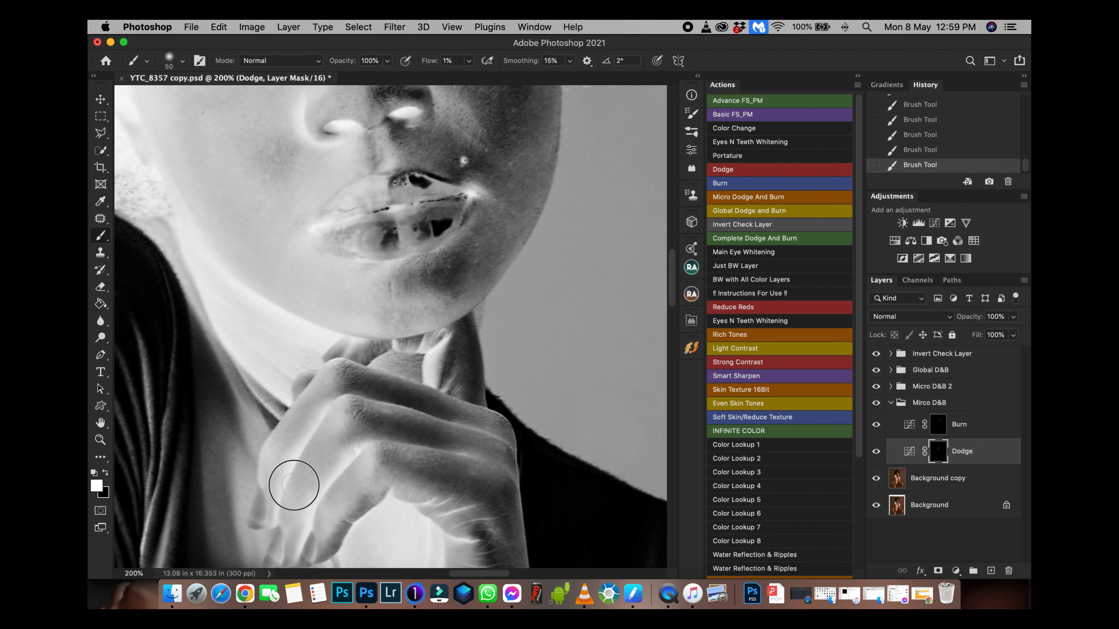
pyautogui.moveTo(293, 485)
pyautogui.mouseDown()
pyautogui.moveTo(312, 475)
pyautogui.moveTo(340, 414)
pyautogui.moveTo(337, 362)
pyautogui.moveTo(259, 514)
pyautogui.moveTo(344, 380)
pyautogui.moveTo(327, 368)
pyautogui.moveTo(338, 446)
pyautogui.mouseUp()
pyautogui.scroll(-5, 387, 269)
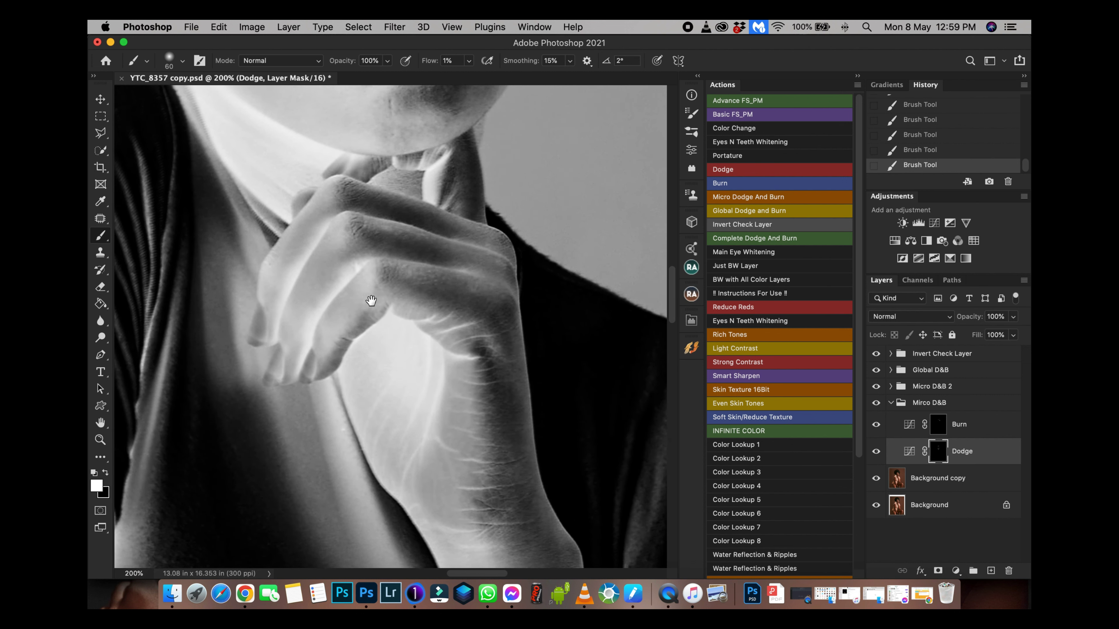
pyautogui.moveTo(343, 306)
pyautogui.mouseDown()
pyautogui.moveTo(348, 231)
pyautogui.moveTo(326, 246)
pyautogui.moveTo(342, 209)
pyautogui.moveTo(333, 235)
pyautogui.moveTo(334, 219)
pyautogui.moveTo(317, 215)
pyautogui.moveTo(303, 233)
pyautogui.moveTo(278, 330)
pyautogui.moveTo(312, 367)
pyautogui.moveTo(362, 295)
pyautogui.moveTo(507, 280)
pyautogui.moveTo(473, 236)
pyautogui.moveTo(503, 265)
pyautogui.moveTo(433, 248)
pyautogui.moveTo(420, 221)
pyautogui.moveTo(390, 211)
pyautogui.moveTo(455, 220)
pyautogui.moveTo(458, 194)
pyautogui.moveTo(426, 399)
pyautogui.moveTo(433, 408)
pyautogui.moveTo(432, 300)
pyautogui.mouseUp()
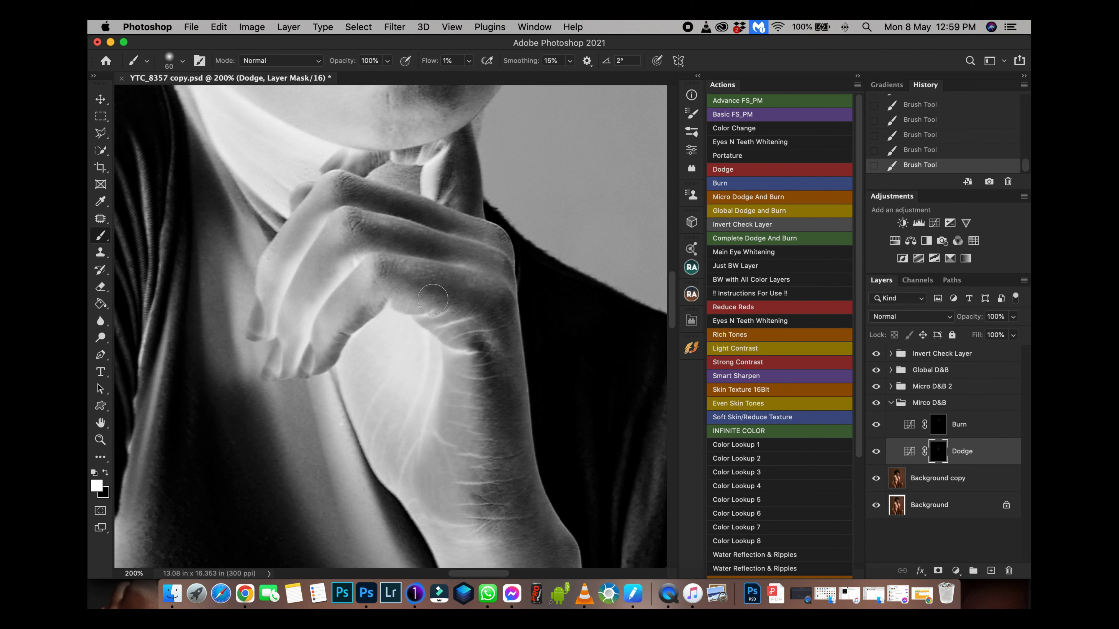
# Dodge the raised forearm from the wrist down to the elbow on the Dodge mask with a size 100 brush.
pyautogui.press(']')
pyautogui.press(']')
pyautogui.press(']')
pyautogui.press('super+minus')
pyautogui.scroll(-10, 462, 387)
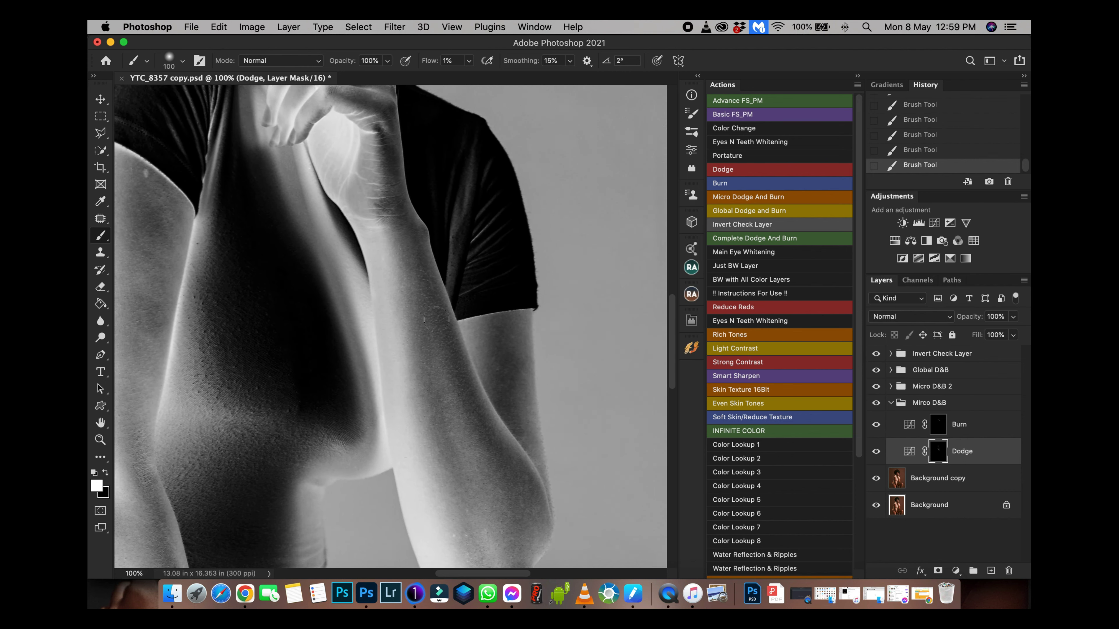
pyautogui.moveTo(396, 263); pyautogui.dragTo(406, 348)
pyautogui.moveTo(399, 290)
pyautogui.mouseDown()
pyautogui.moveTo(379, 245)
pyautogui.moveTo(430, 466)
pyautogui.moveTo(448, 383)
pyautogui.moveTo(438, 326)
pyautogui.moveTo(474, 434)
pyautogui.mouseUp()
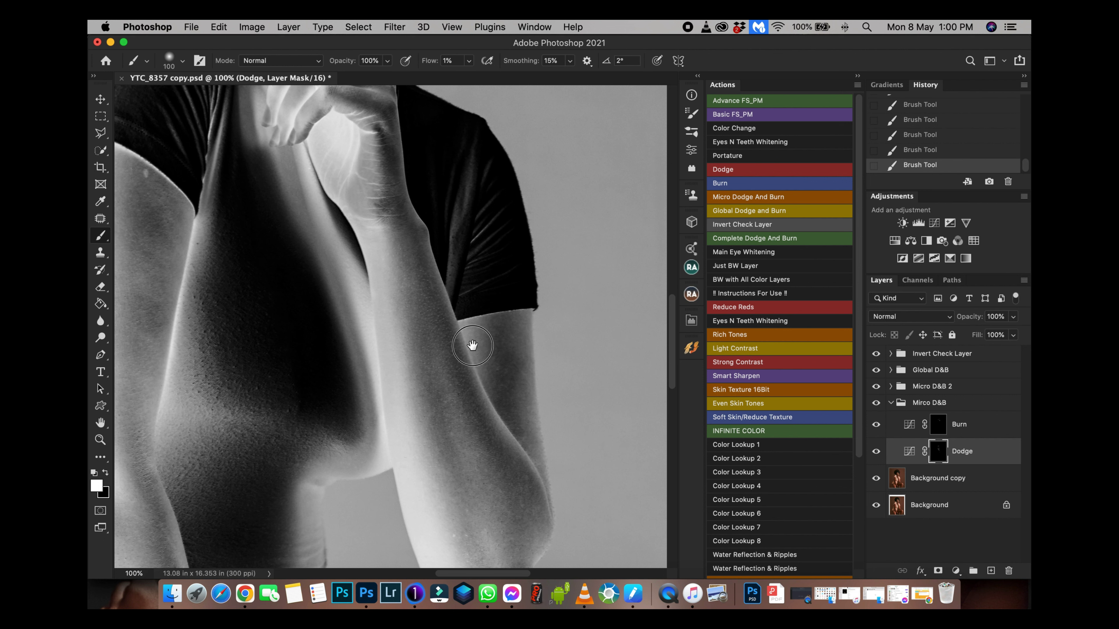
pyautogui.moveTo(518, 269); pyautogui.dragTo(546, 360)
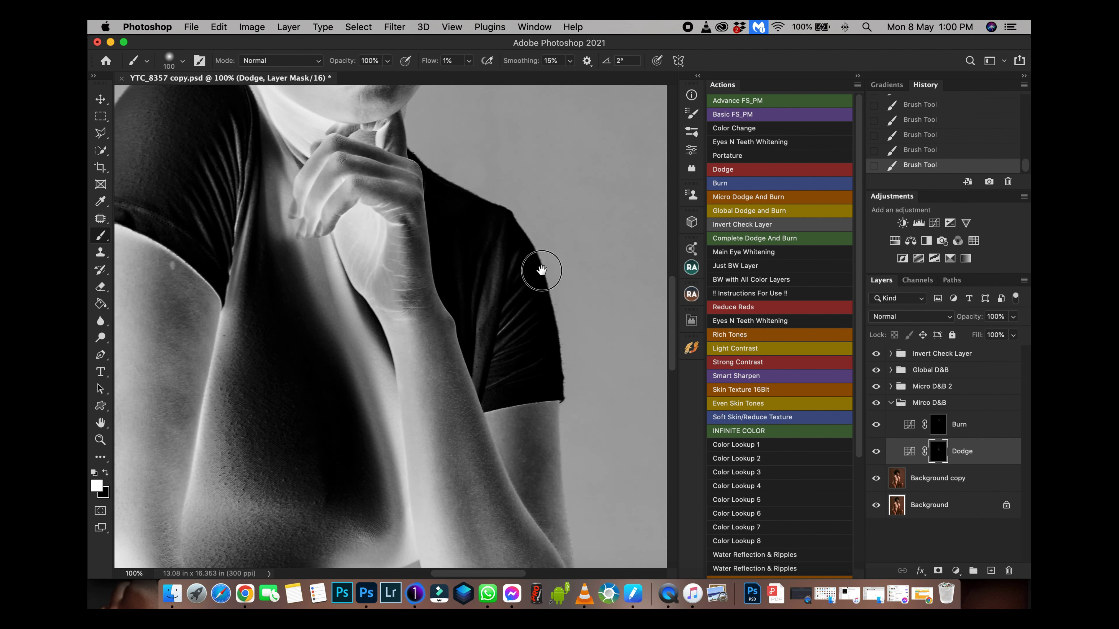
pyautogui.scroll(-5, 541, 270)
pyautogui.moveTo(571, 367)
pyautogui.mouseDown()
pyautogui.moveTo(574, 357)
pyautogui.moveTo(583, 430)
pyautogui.moveTo(544, 490)
pyautogui.moveTo(532, 482)
pyautogui.moveTo(541, 537)
pyautogui.mouseUp()
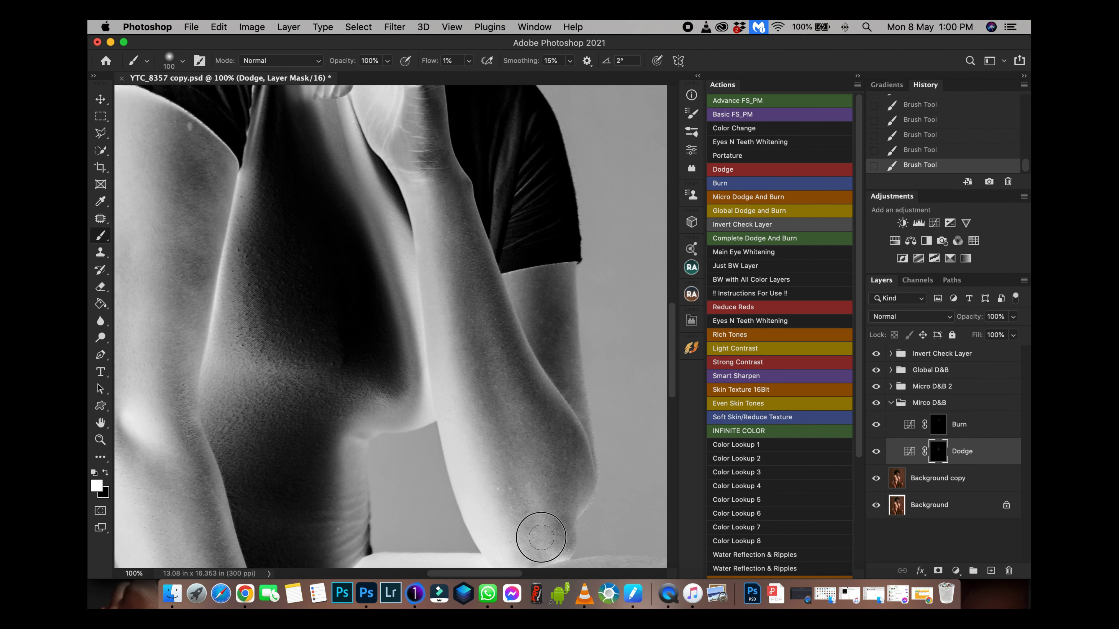
# Even out the lowered upper arm below the sleeve on the Dodge mask with brush sizes 125 and 150.
pyautogui.scroll(5, 506, 360)
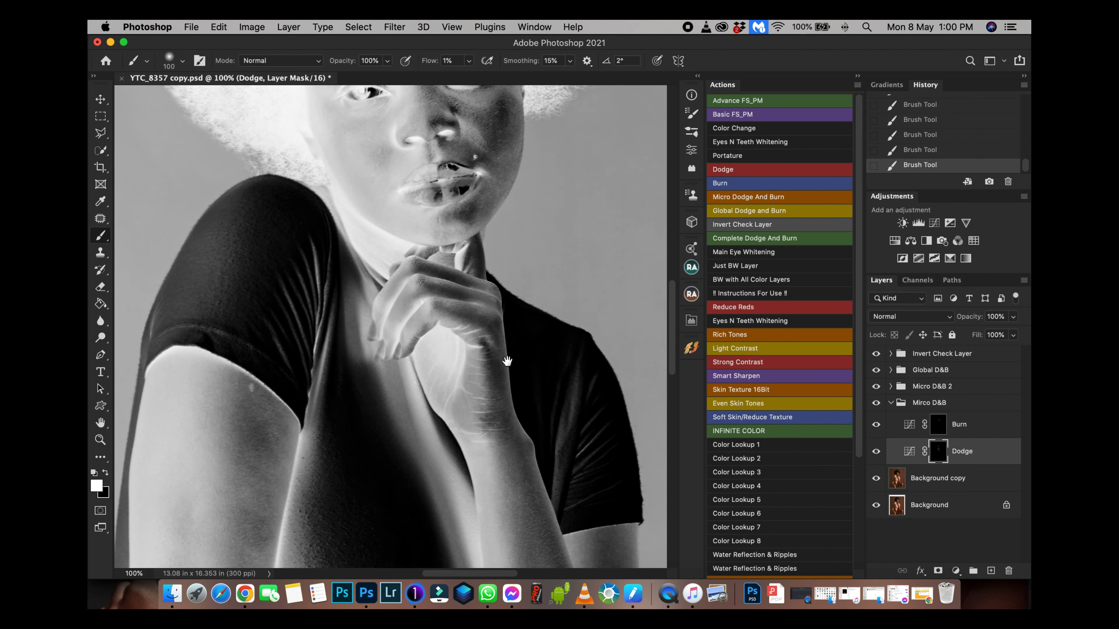
pyautogui.scroll(5, 507, 361)
pyautogui.scroll(-5, 554, 315)
pyautogui.hscroll(-3, 555, 315)
pyautogui.scroll(-4, 569, 269)
pyautogui.hscroll(-2, 570, 270)
pyautogui.hscroll(2, 545, 323)
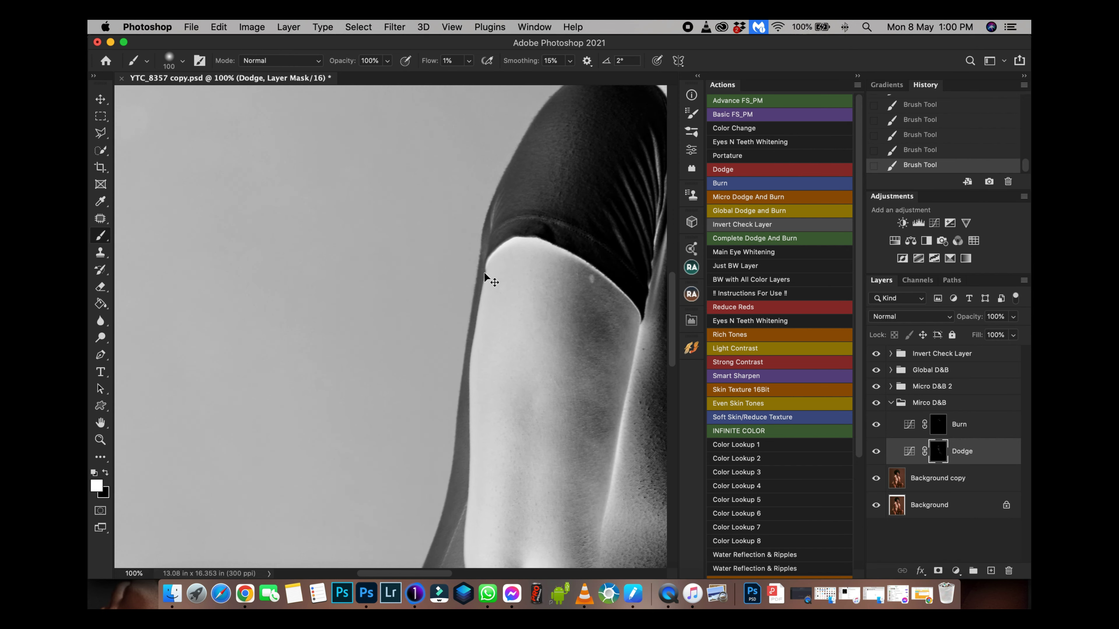
pyautogui.press('super+minus')
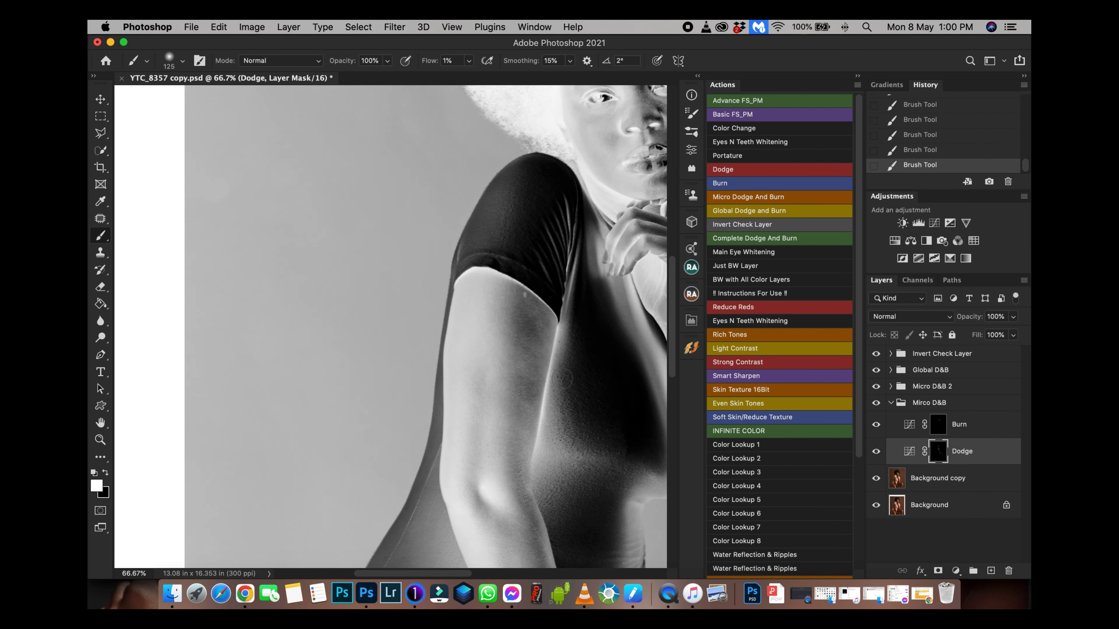
pyautogui.moveTo(527, 354)
pyautogui.mouseDown()
pyautogui.moveTo(526, 339)
pyautogui.moveTo(524, 386)
pyautogui.mouseUp()
pyautogui.moveTo(527, 373)
pyautogui.mouseDown()
pyautogui.moveTo(554, 381)
pyautogui.moveTo(555, 337)
pyautogui.mouseUp()
pyautogui.moveTo(497, 293)
pyautogui.mouseDown()
pyautogui.moveTo(523, 367)
pyautogui.moveTo(507, 378)
pyautogui.moveTo(509, 351)
pyautogui.moveTo(507, 392)
pyautogui.moveTo(525, 375)
pyautogui.moveTo(499, 378)
pyautogui.mouseUp()
pyautogui.scroll(-5, 511, 396)
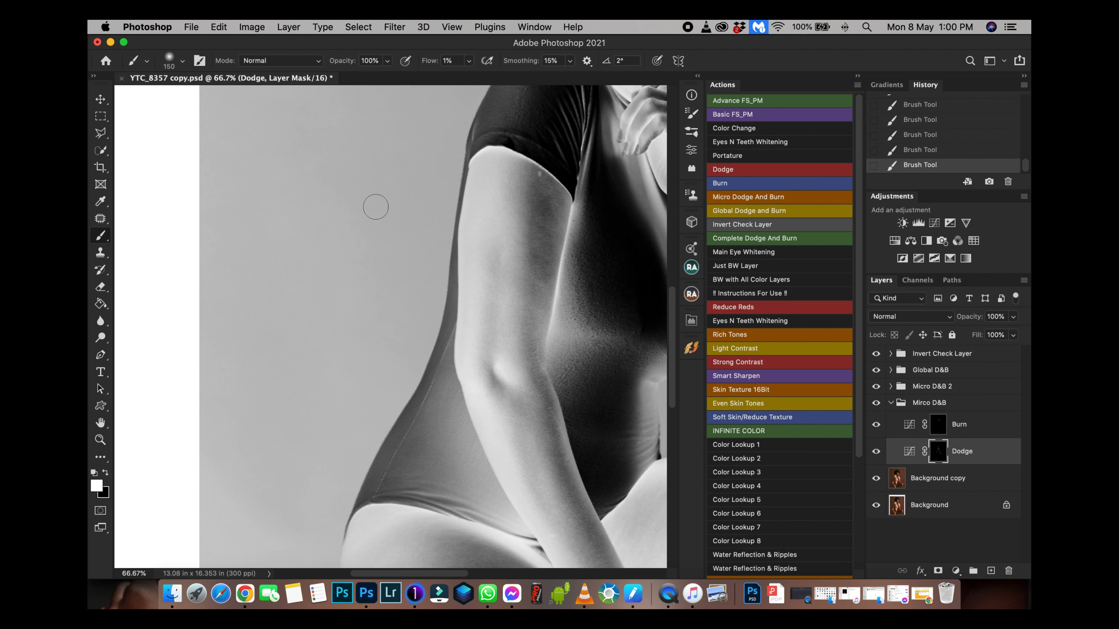
# Paint white over the uneven thigh skin on the Dodge mask, varying the brush size up to 400.
pyautogui.press('super+minus')
pyautogui.press('super+minus')
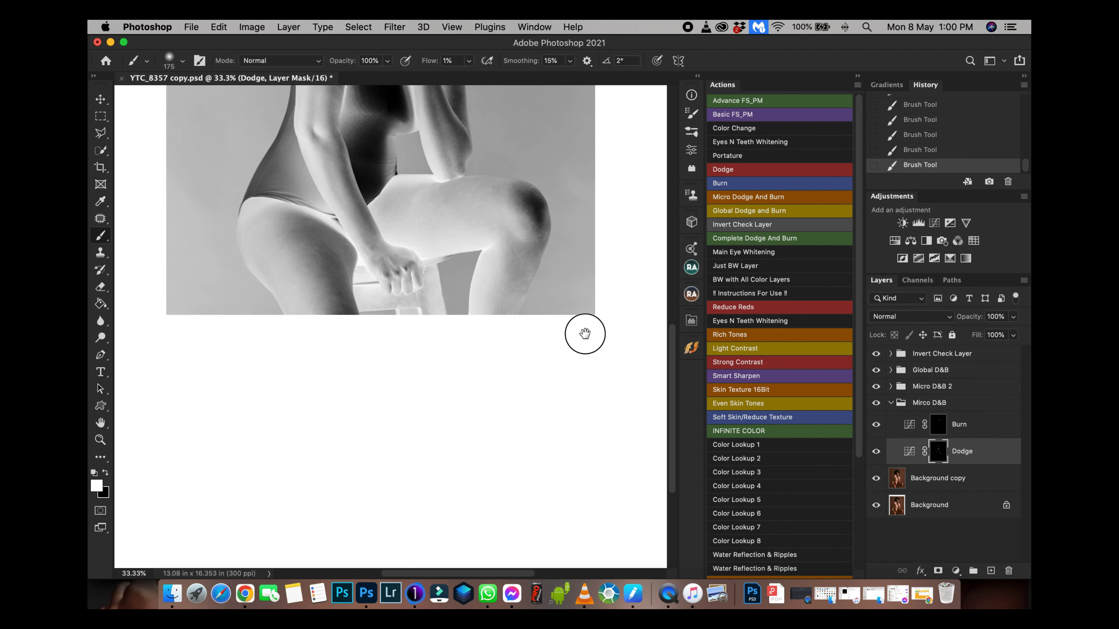
pyautogui.scroll(2, 537, 309)
pyautogui.press('super+plus')
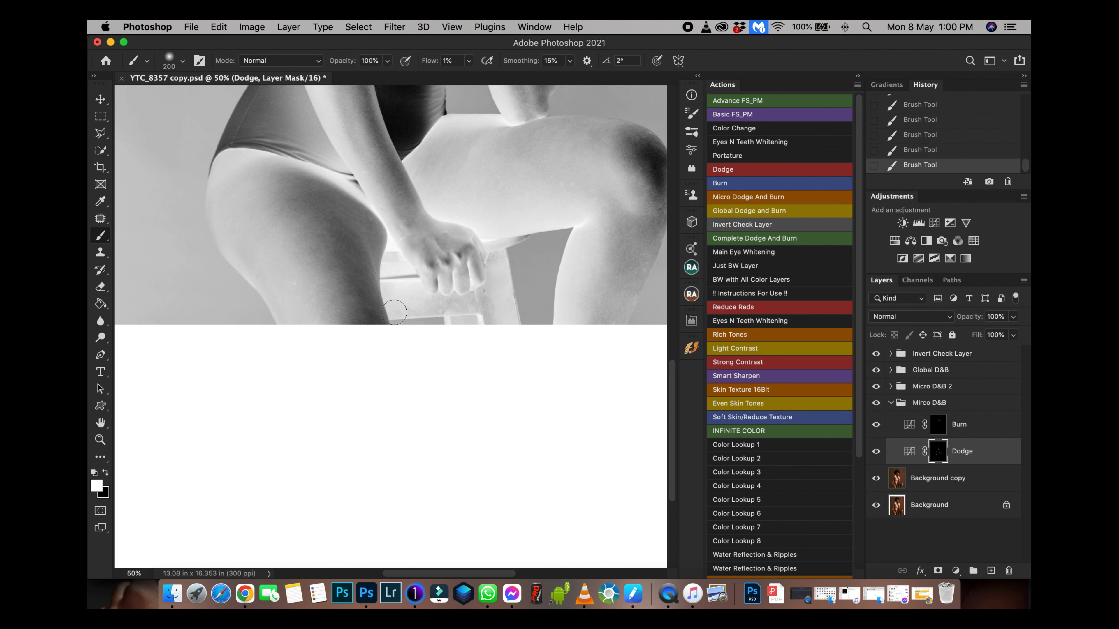
pyautogui.press(']')
pyautogui.press('[')
pyautogui.press('[')
pyautogui.press('[')
pyautogui.press('[')
pyautogui.press('[')
pyautogui.press('[')
pyautogui.press('[')
pyautogui.press('[')
pyautogui.press(']')
pyautogui.press(']')
pyautogui.press(']')
pyautogui.press(']')
pyautogui.press(']')
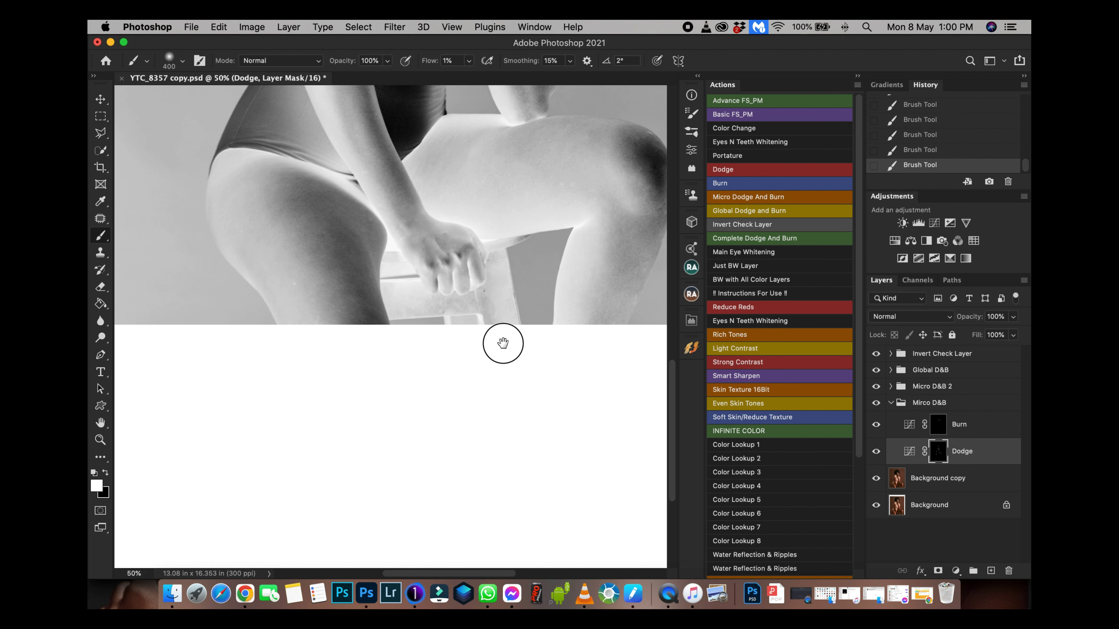
# Dodge the raised thigh toward the knee on the Dodge mask with a size 400 brush.
pyautogui.press('space')
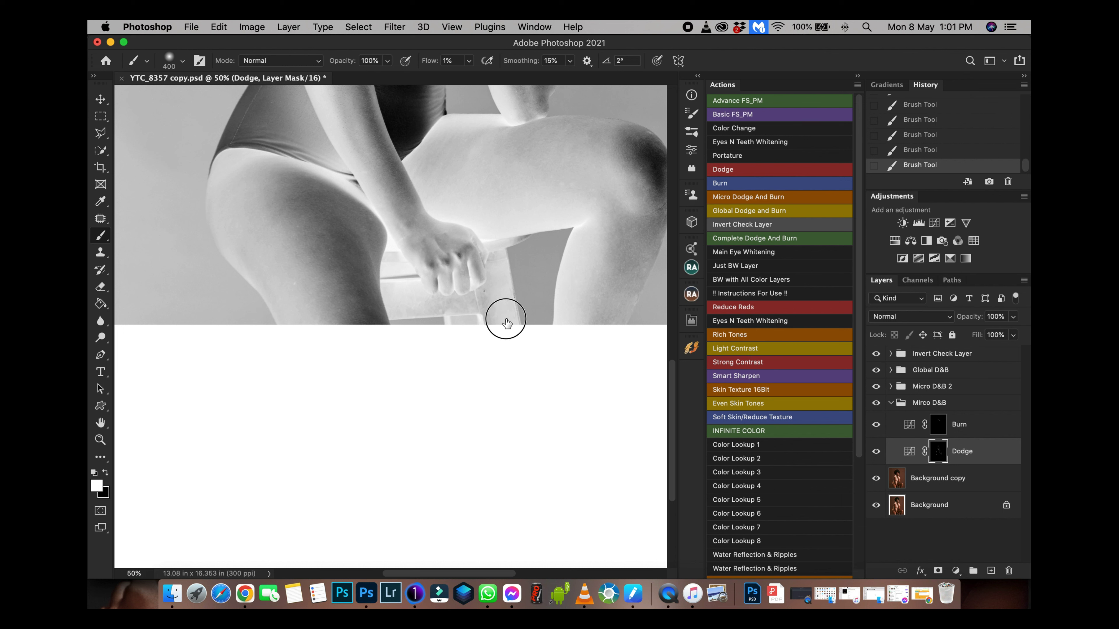
pyautogui.press('space')
pyautogui.press('space')
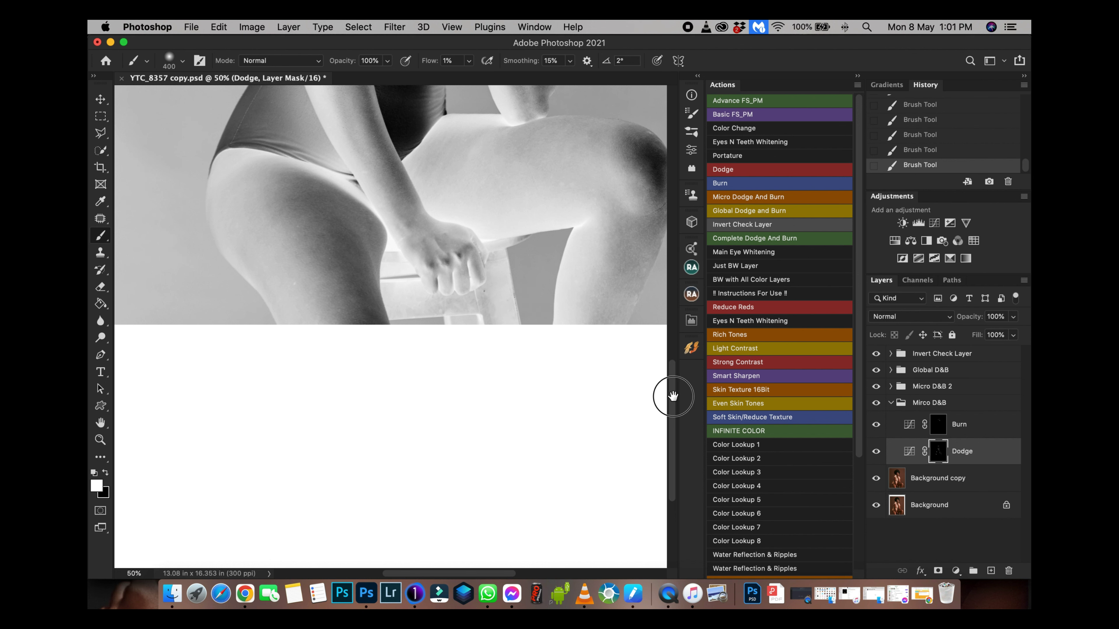
pyautogui.scroll(5, 664, 403)
pyautogui.hscroll(3, 664, 404)
pyautogui.moveTo(323, 302)
pyautogui.mouseDown()
pyautogui.moveTo(425, 300)
pyautogui.moveTo(512, 275)
pyautogui.moveTo(349, 253)
pyautogui.moveTo(498, 318)
pyautogui.moveTo(541, 323)
pyautogui.moveTo(558, 342)
pyautogui.moveTo(538, 281)
pyautogui.mouseUp()
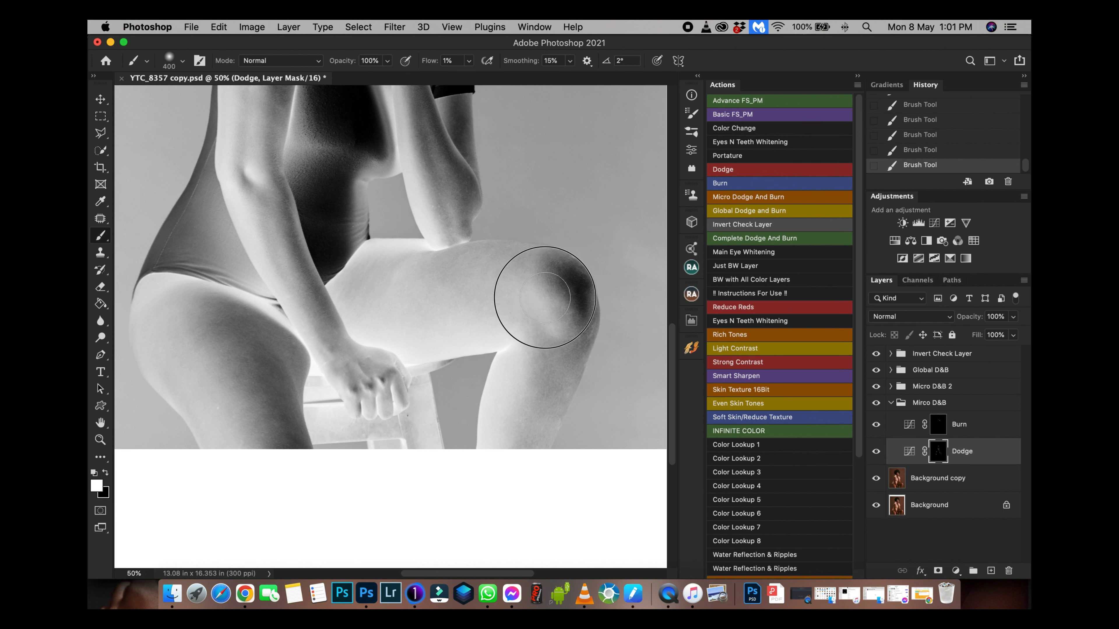
pyautogui.press('[')
# Collapse the Mirco D&B group and hide the Invert Check Layer group with the whole portrait in view.
pyautogui.press('super+minus')
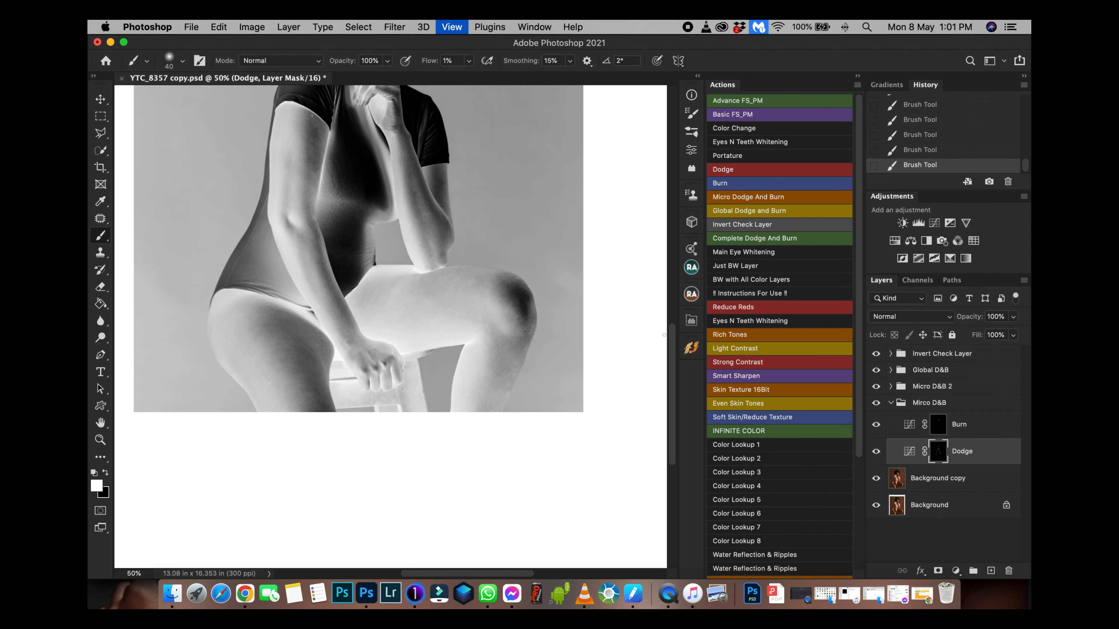
pyautogui.press('super+minus')
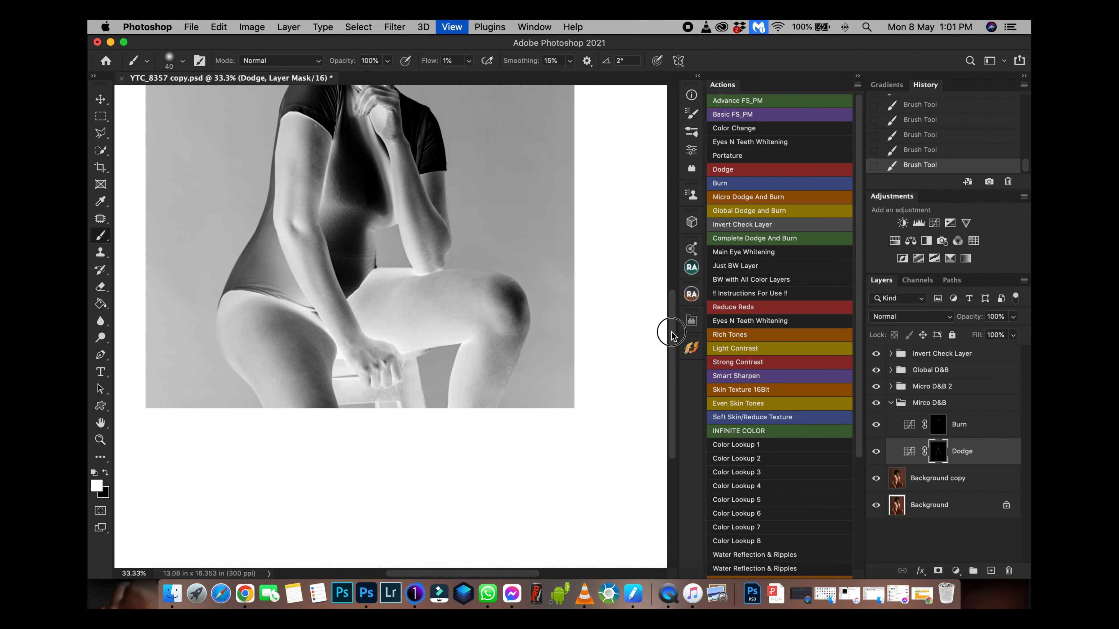
pyautogui.press('super+minus')
pyautogui.press('super+minus')
pyautogui.press('super+minus')
pyautogui.press('super+minus')
pyautogui.press('super+minus')
pyautogui.press('super+plus')
pyautogui.press('super+plus')
pyautogui.press('super+plus')
pyautogui.press('super+plus')
pyautogui.press('super+plus')
pyautogui.press('super+minus')
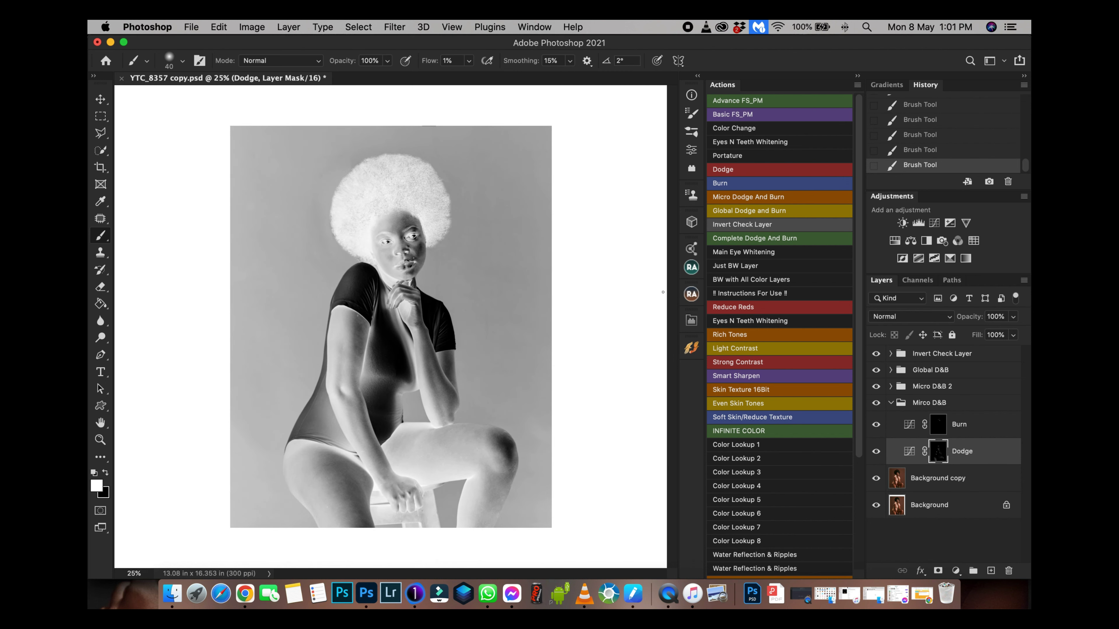
pyautogui.click(891, 405)
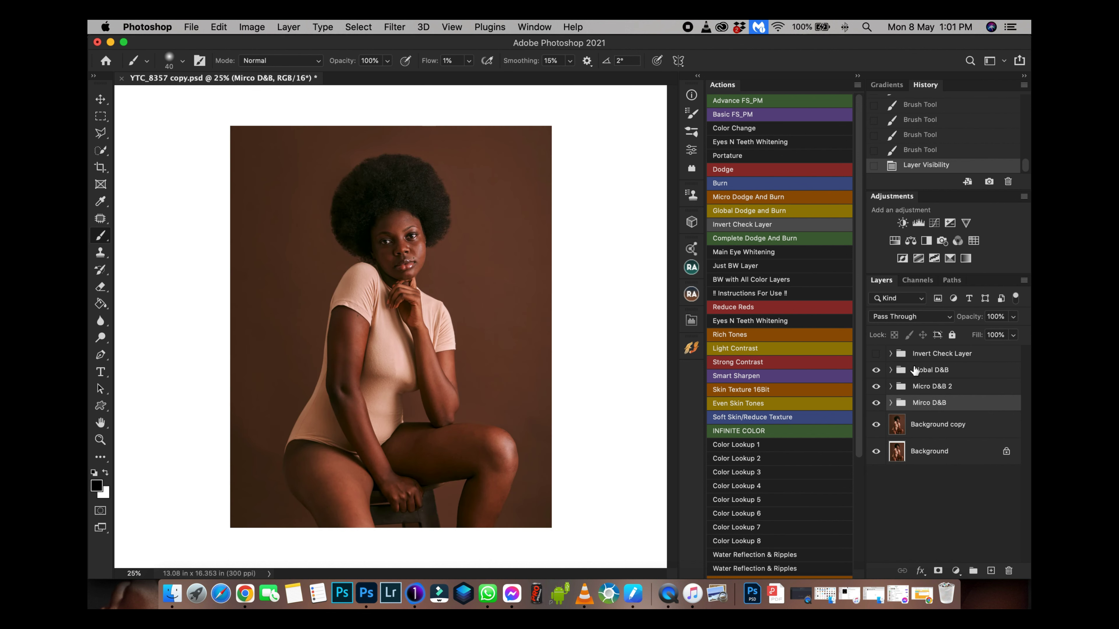
# Toggle the visibility of the Mirco D&B group to compare the skin before and after dodging and burning.
pyautogui.click(875, 402)
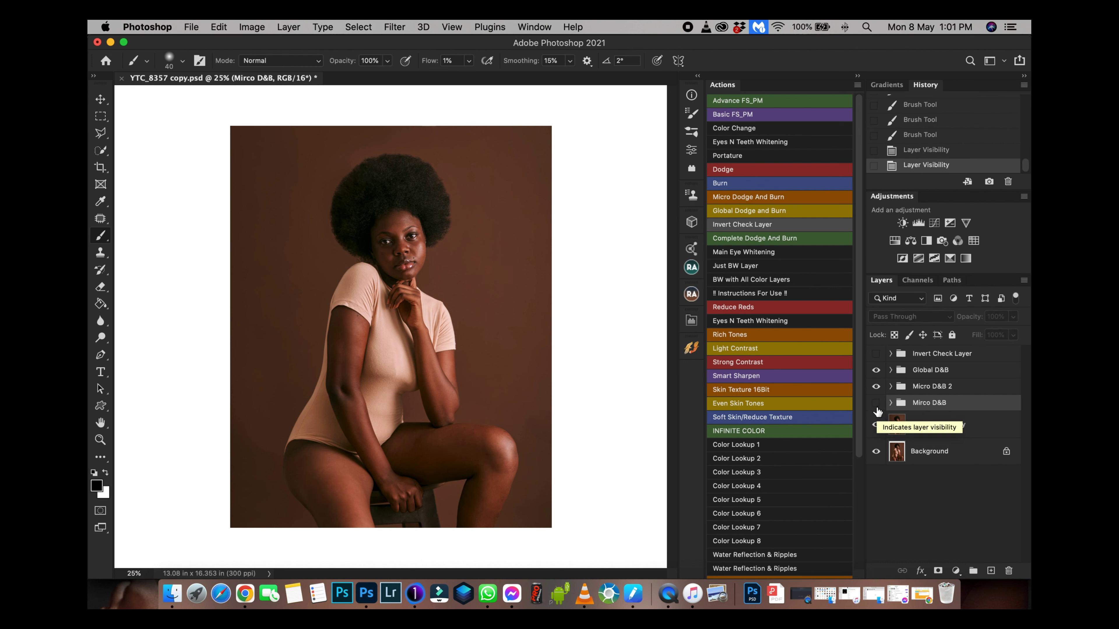
pyautogui.click(875, 404)
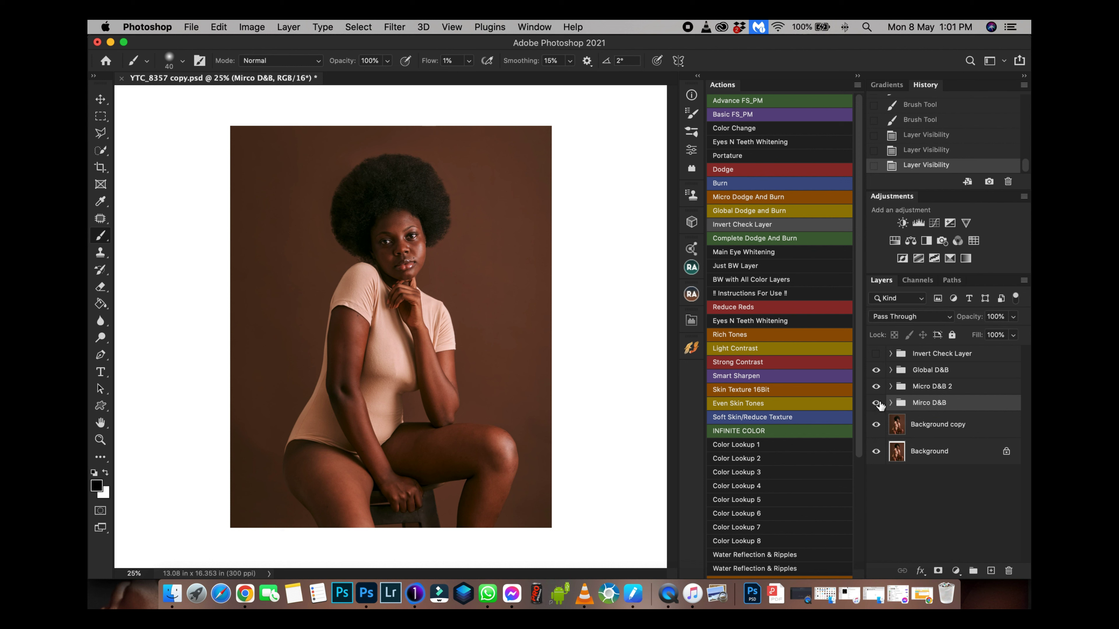
pyautogui.click(876, 403)
pyautogui.click(876, 403)
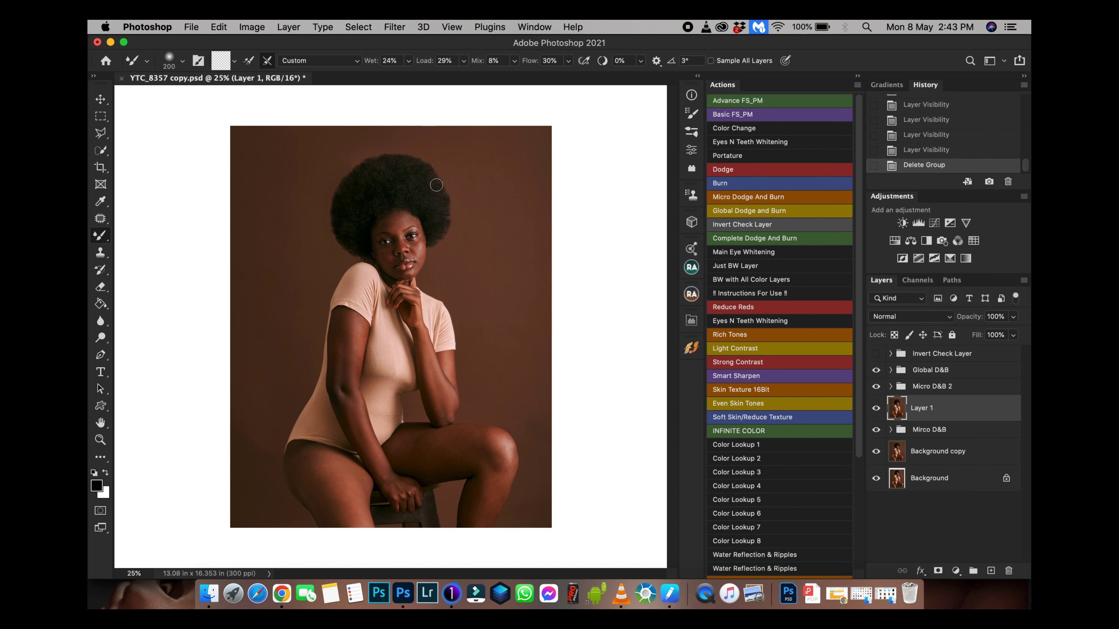
# Activate the Patch tool on Layer 1 and outline a small area of the forehead near the hairline.
pyautogui.press('super+equal')
pyautogui.press('super+equal')
pyautogui.press('super+equal')
pyautogui.press('super+equal')
pyautogui.press('super+equal')
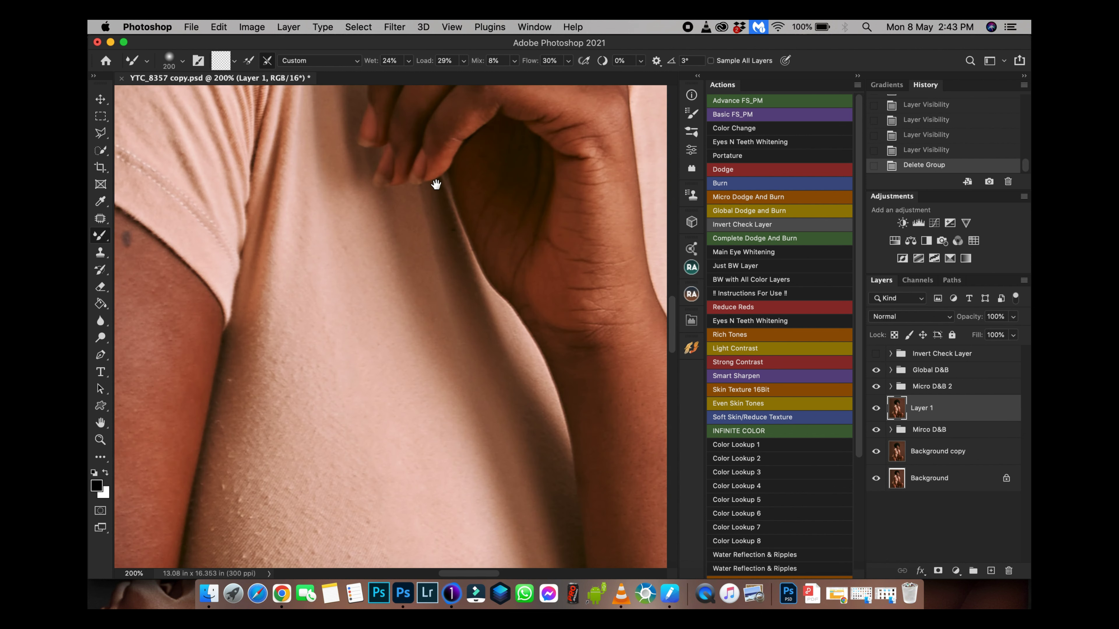
pyautogui.moveTo(436, 184); pyautogui.dragTo(422, 278)
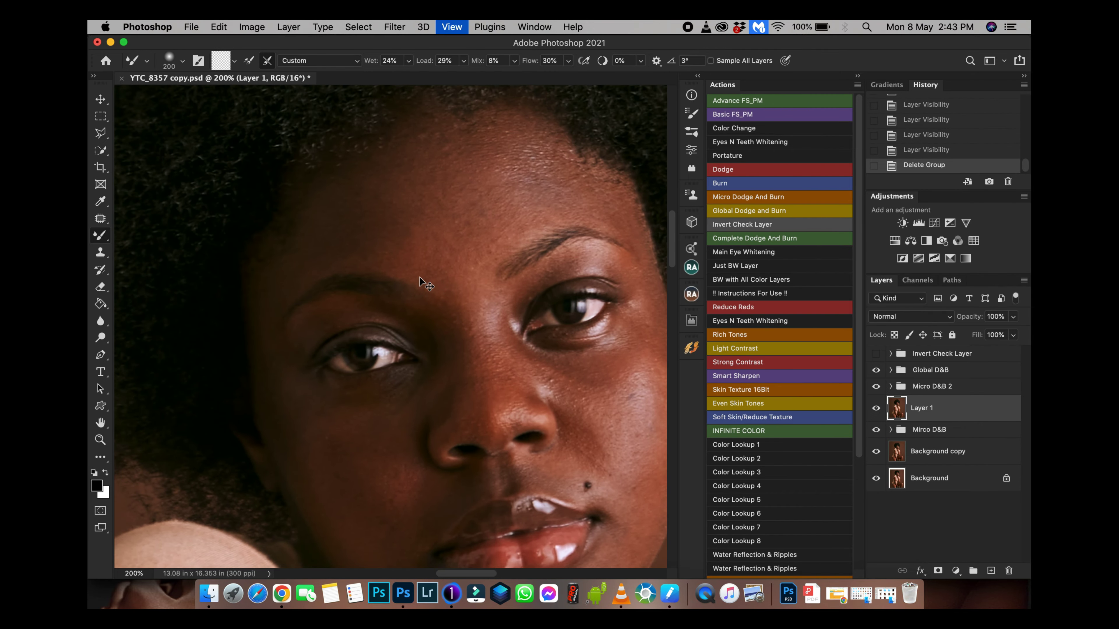
pyautogui.press('super+minus')
pyautogui.press('super+minus')
pyautogui.press('super+minus')
pyautogui.press('super+minus')
pyautogui.press('super+minus')
pyautogui.press('super+equal')
pyautogui.press('super+equal')
pyautogui.press('super+equal')
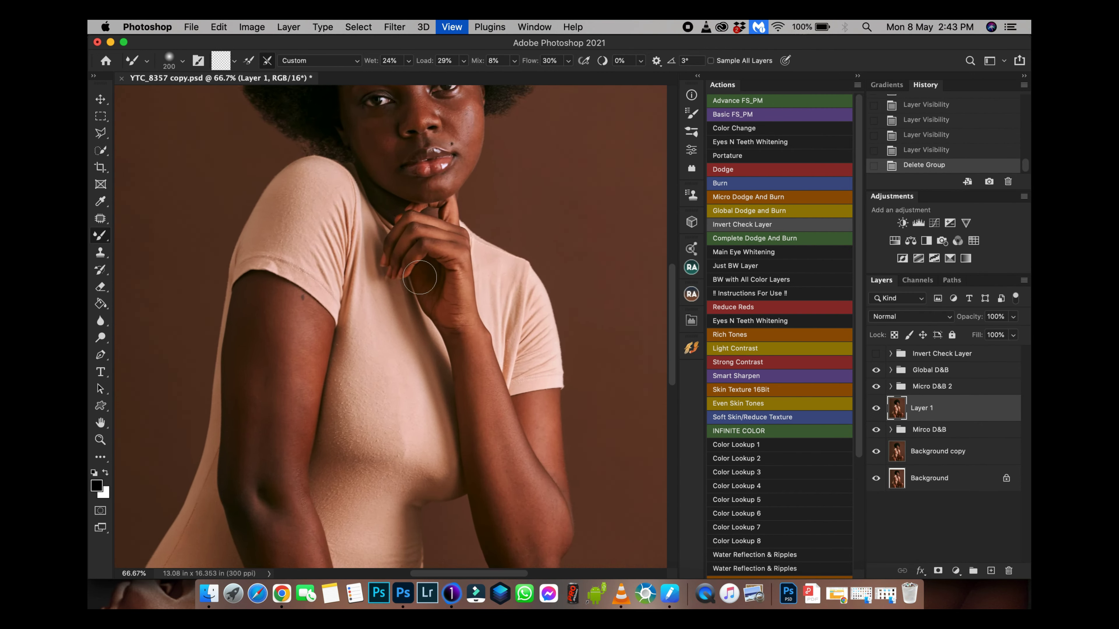
pyautogui.press('super+equal')
pyautogui.press('super+equal')
pyautogui.moveTo(420, 277); pyautogui.dragTo(415, 510)
pyautogui.press('j')
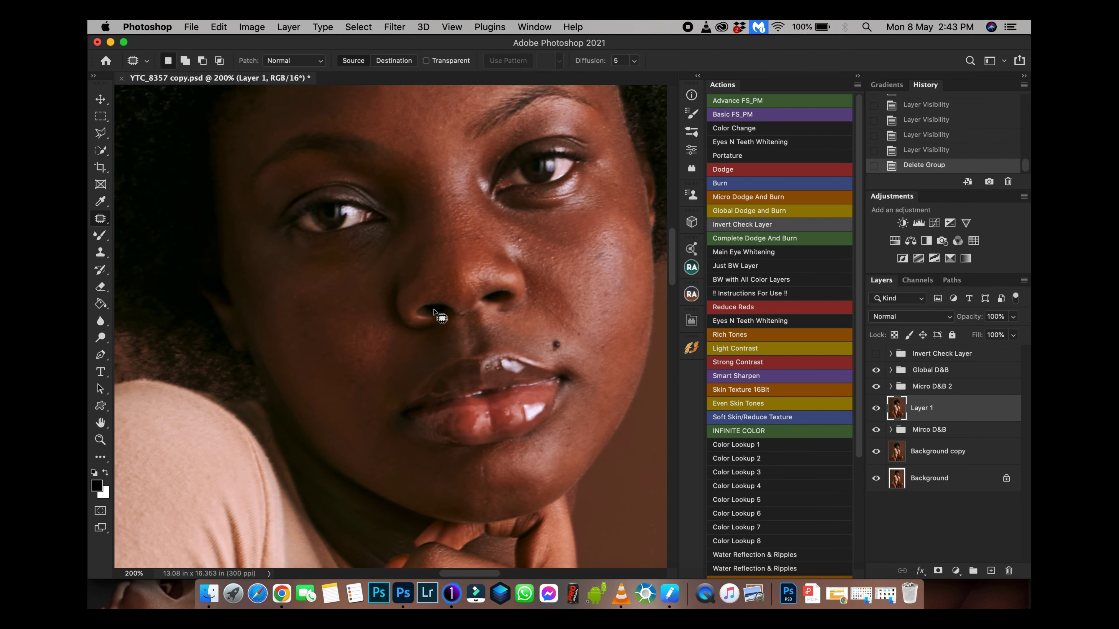
pyautogui.moveTo(434, 312); pyautogui.dragTo(475, 324)
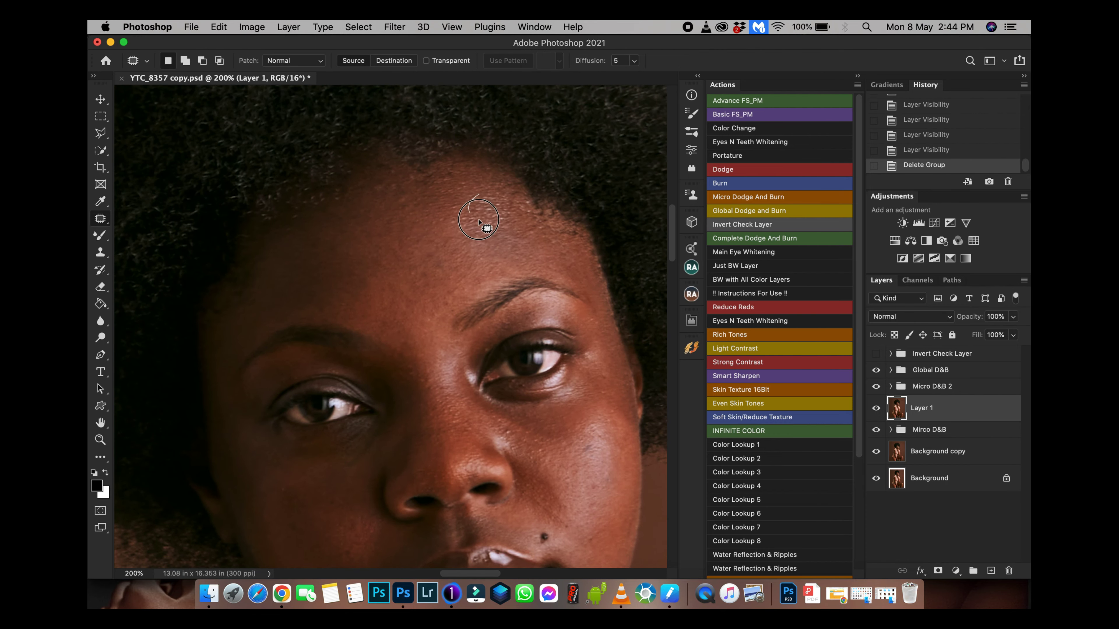
# Patch the blemishes along the upper forehead below the hairline on Layer 1, clearing the selection after each repair.
pyautogui.moveTo(478, 219)
pyautogui.mouseDown()
pyautogui.moveTo(523, 227)
pyautogui.moveTo(459, 212)
pyautogui.moveTo(473, 229)
pyautogui.moveTo(491, 220)
pyautogui.moveTo(461, 219)
pyautogui.mouseUp()
pyautogui.press('super+d')
pyautogui.press('super+d')
pyautogui.moveTo(397, 188)
pyautogui.mouseDown()
pyautogui.moveTo(382, 187)
pyautogui.moveTo(407, 233)
pyautogui.mouseUp()
pyautogui.press('super+d')
pyautogui.moveTo(393, 184)
pyautogui.mouseDown()
pyautogui.moveTo(376, 194)
pyautogui.moveTo(412, 187)
pyautogui.moveTo(394, 175)
pyautogui.moveTo(409, 221)
pyautogui.mouseUp()
pyautogui.press('super+d')
pyautogui.hscroll(3, 479, 239)
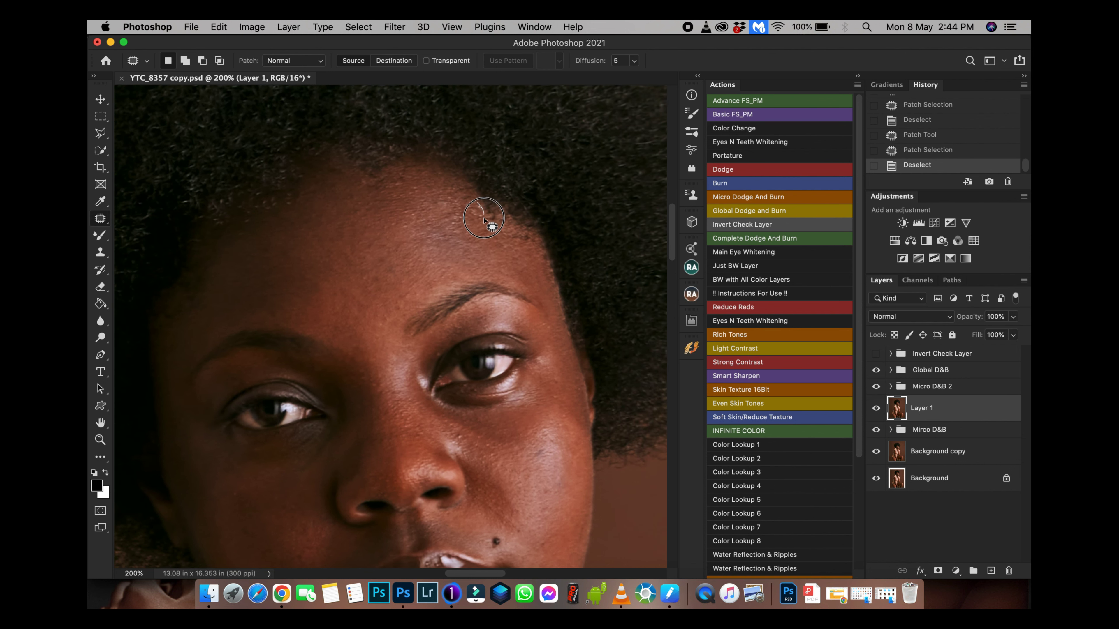
# Patch the uneven spots near the hairline above the brighter temple, sampling clean forehead skin.
pyautogui.moveTo(477, 210)
pyautogui.mouseDown()
pyautogui.moveTo(470, 227)
pyautogui.moveTo(449, 219)
pyautogui.mouseUp()
pyautogui.press('super+d')
pyautogui.moveTo(449, 218)
pyautogui.mouseDown()
pyautogui.moveTo(460, 207)
pyautogui.moveTo(443, 207)
pyautogui.moveTo(468, 245)
pyautogui.mouseUp()
pyautogui.press('super+d')
pyautogui.press('super+d')
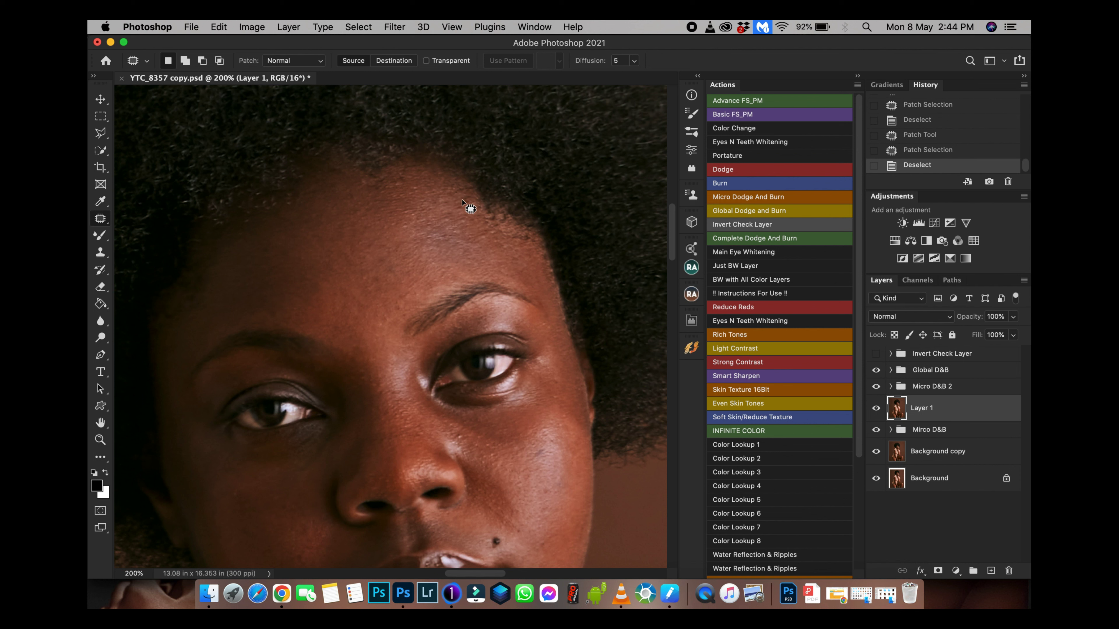
pyautogui.moveTo(461, 201); pyautogui.dragTo(476, 223)
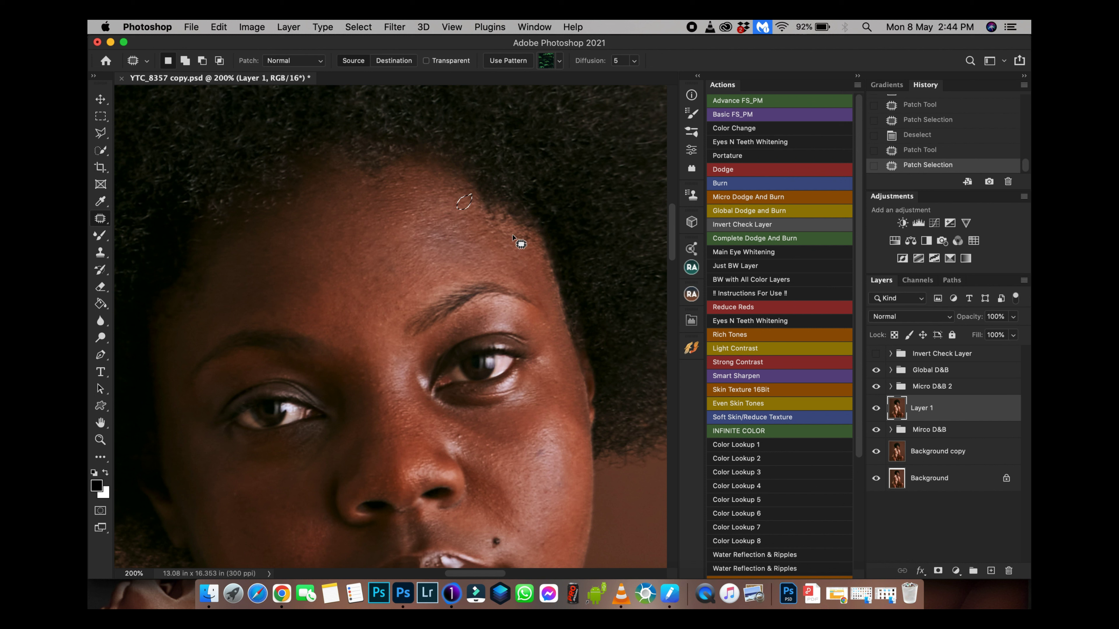
pyautogui.press('super+d')
# Patch the remaining blemishes across the middle of the forehead and save the document.
pyautogui.moveTo(452, 215)
pyautogui.mouseDown()
pyautogui.moveTo(452, 232)
pyautogui.moveTo(487, 240)
pyautogui.moveTo(473, 255)
pyautogui.moveTo(493, 226)
pyautogui.moveTo(503, 271)
pyautogui.moveTo(484, 251)
pyautogui.moveTo(436, 259)
pyautogui.moveTo(462, 235)
pyautogui.moveTo(495, 247)
pyautogui.moveTo(434, 227)
pyautogui.moveTo(465, 242)
pyautogui.moveTo(430, 245)
pyautogui.moveTo(441, 230)
pyautogui.mouseUp()
pyautogui.press('super+d')
pyautogui.press('super+d')
pyautogui.press('super+d')
pyautogui.press('super+d')
pyautogui.press('super+d')
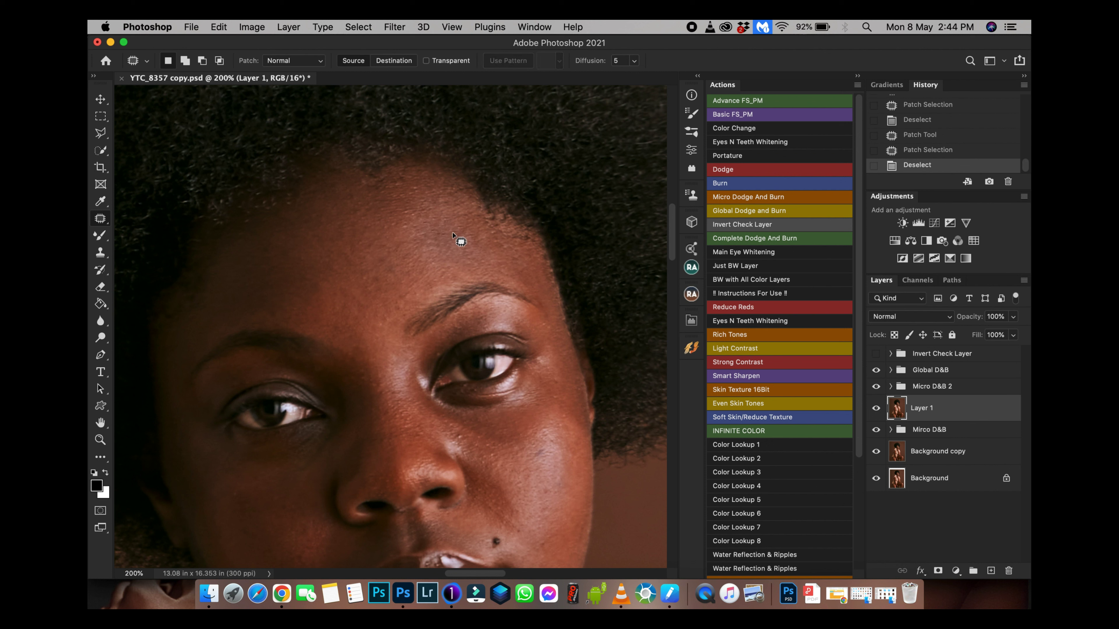
pyautogui.moveTo(441, 242); pyautogui.dragTo(429, 217)
pyautogui.press('super+s')
# Patch the small blemishes on the brighter outer cheek below the eye.
pyautogui.press('h')
pyautogui.moveTo(483, 269)
pyautogui.mouseDown()
pyautogui.moveTo(482, 200)
pyautogui.moveTo(512, 257)
pyautogui.moveTo(579, 335)
pyautogui.moveTo(508, 260)
pyautogui.moveTo(512, 215)
pyautogui.moveTo(513, 246)
pyautogui.mouseUp()
pyautogui.press('super+d')
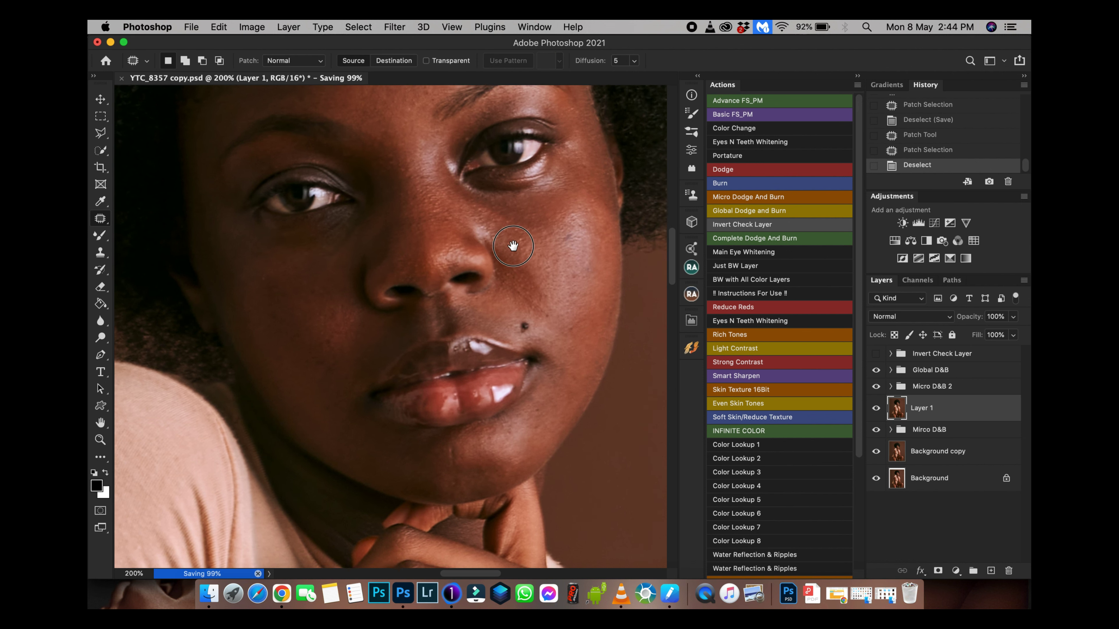
pyautogui.moveTo(559, 213); pyautogui.dragTo(553, 204)
pyautogui.moveTo(552, 215)
pyautogui.mouseDown()
pyautogui.moveTo(565, 250)
pyautogui.moveTo(550, 217)
pyautogui.moveTo(543, 223)
pyautogui.mouseUp()
pyautogui.press('super+d')
pyautogui.click(560, 232)
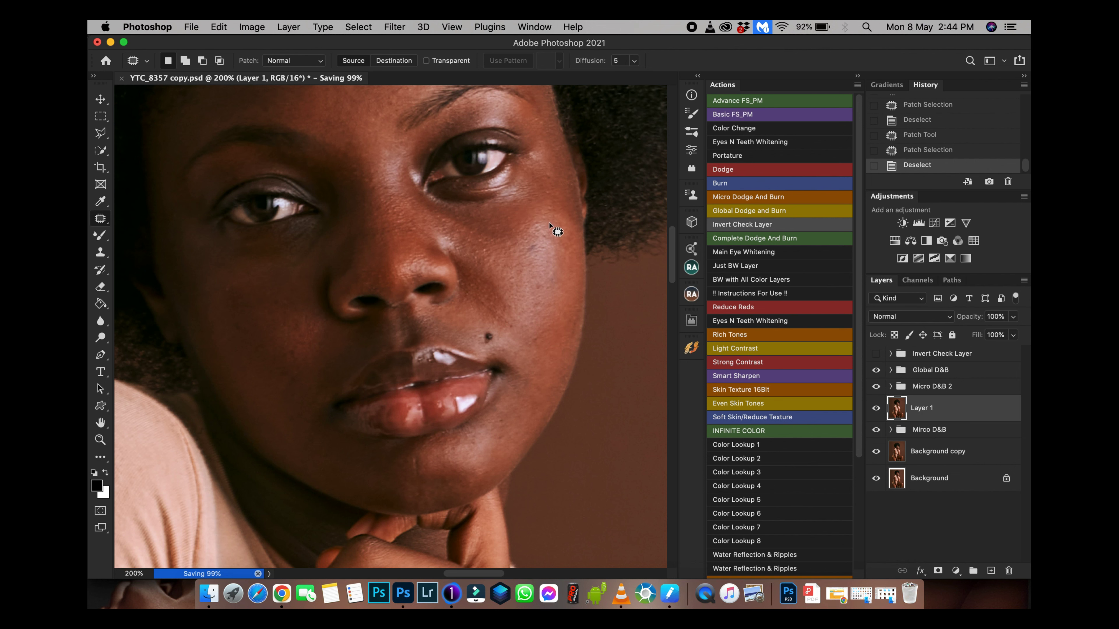
# Run the Advance FS_PM frequency separation action with a Gaussian Blur radius of 6 pixels on the Low Frequency layer.
pyautogui.moveTo(577, 320); pyautogui.dragTo(579, 362)
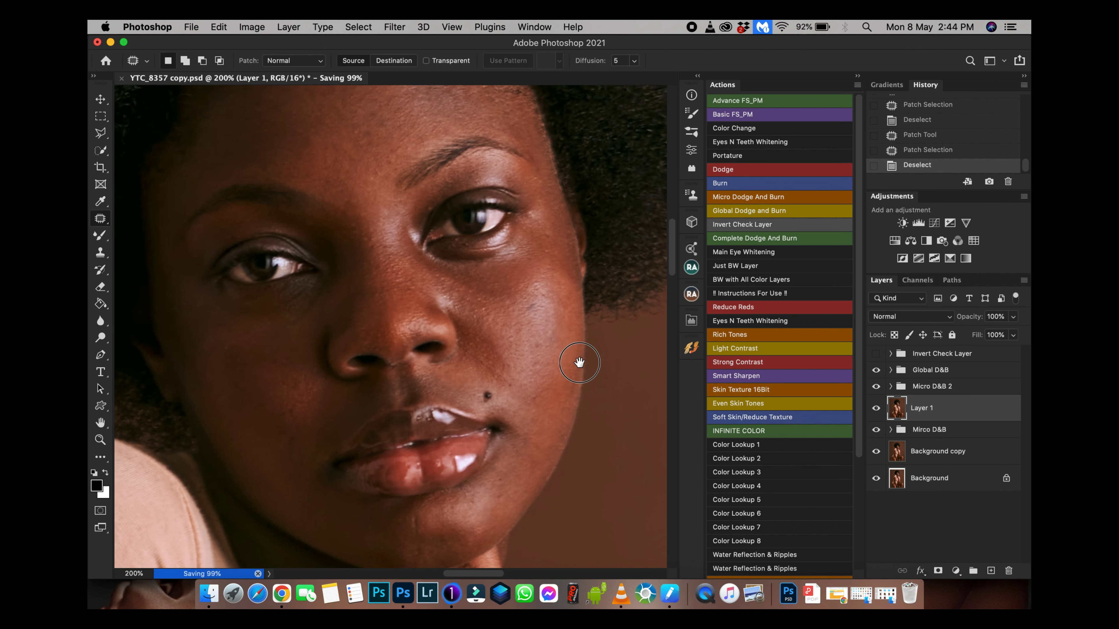
pyautogui.press('super+minus')
pyautogui.press('super+plus')
pyautogui.scroll(3, 282, 239)
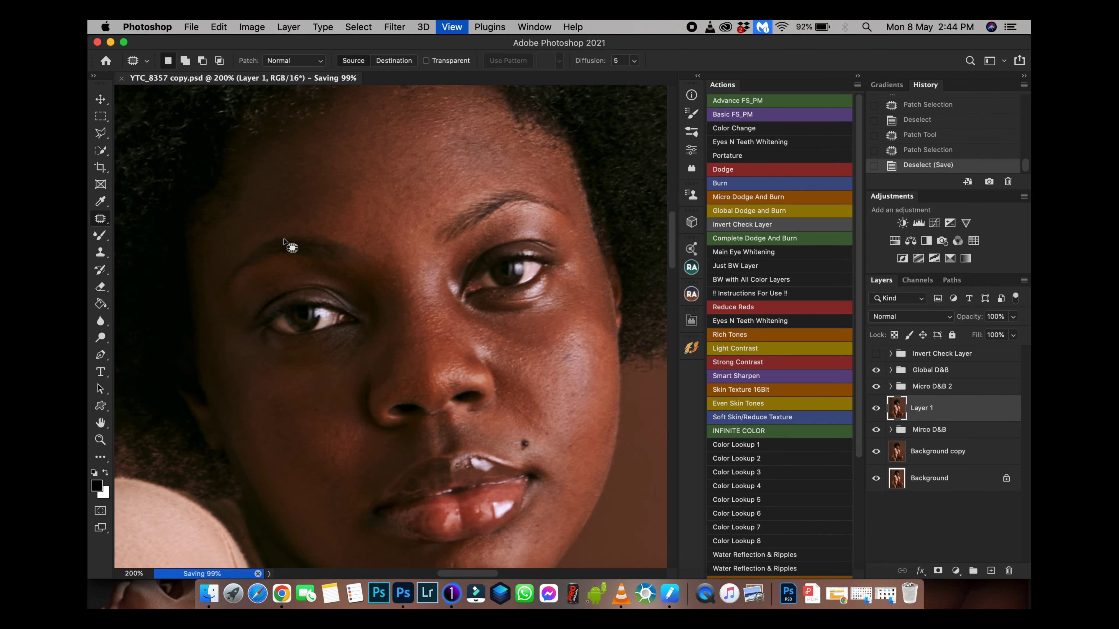
pyautogui.press('super+minus')
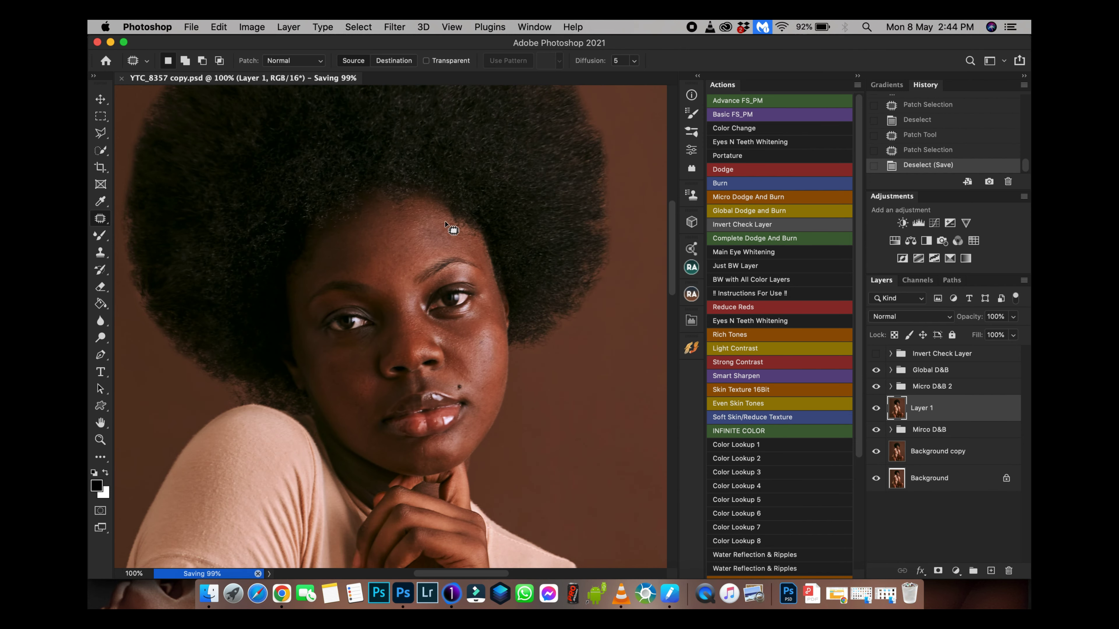
pyautogui.press('super+plus')
pyautogui.press('super+minus')
pyautogui.click(734, 217)
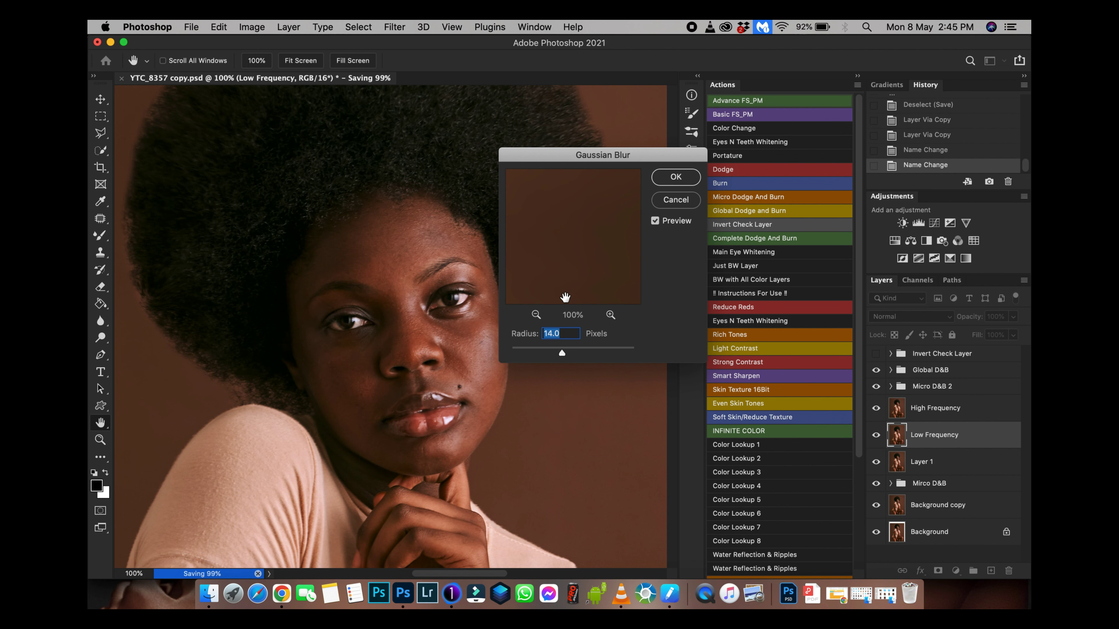
pyautogui.press('super+minus')
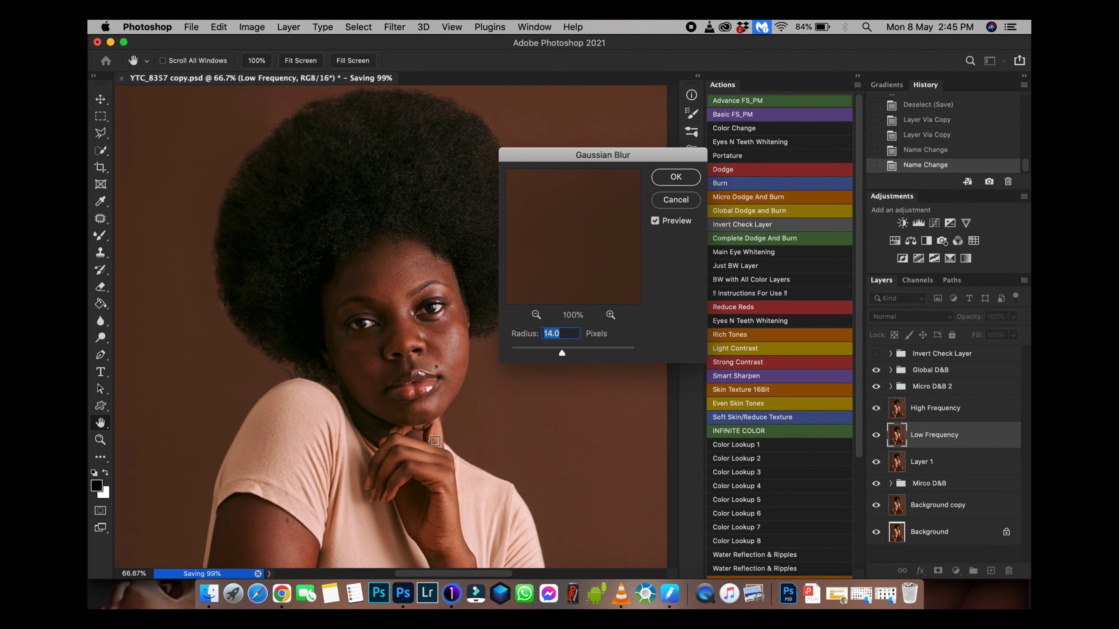
pyautogui.write('6')
pyautogui.press('Return')
pyautogui.hotkey('alt', ']')
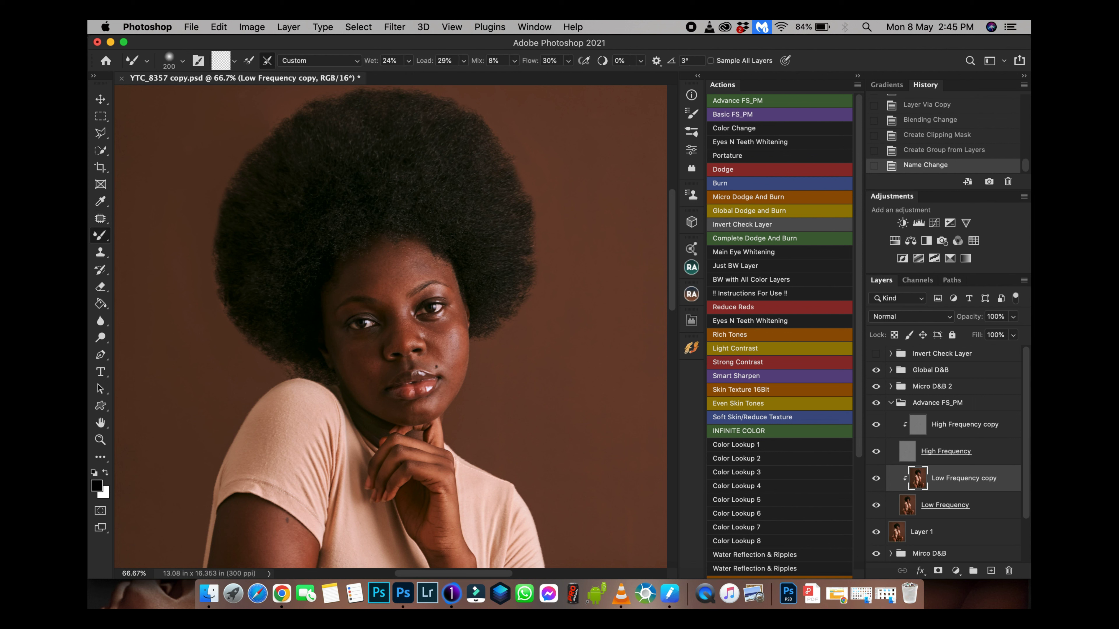
# Blend the forehead tones on the Low Frequency copy layer using the Mixer Brush at size 90.
pyautogui.rightClick(100, 235)
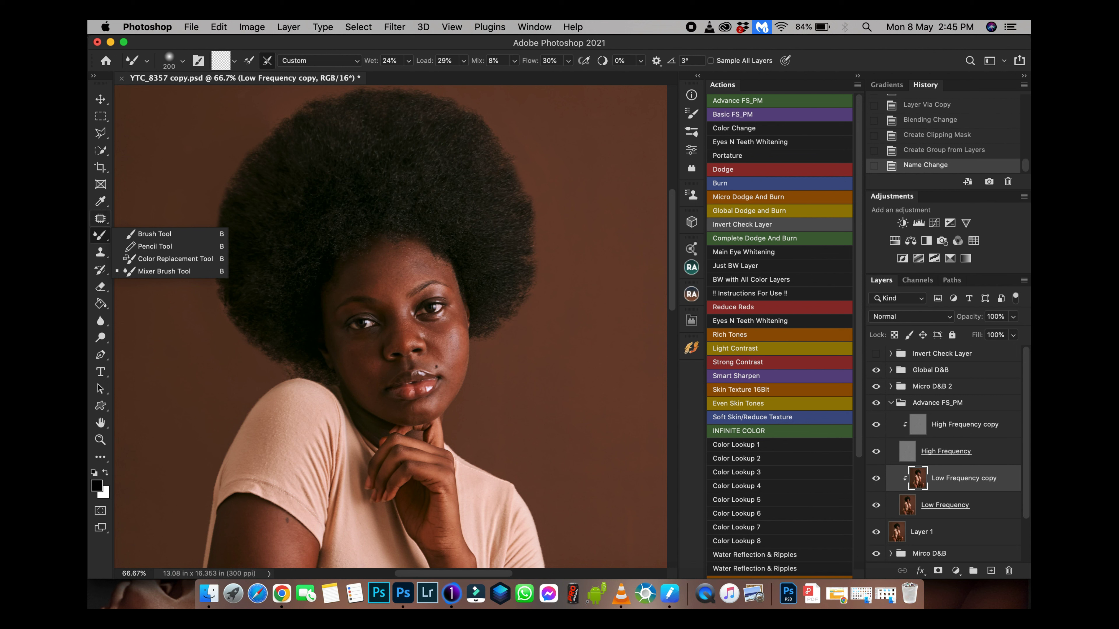
pyautogui.click(164, 271)
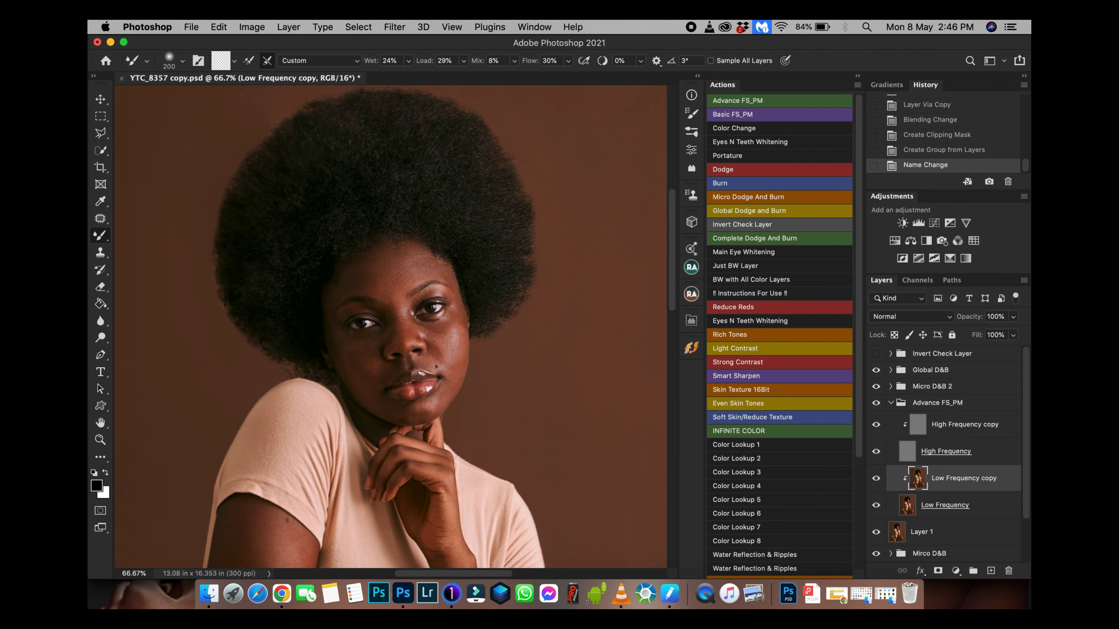
pyautogui.press('super+plus')
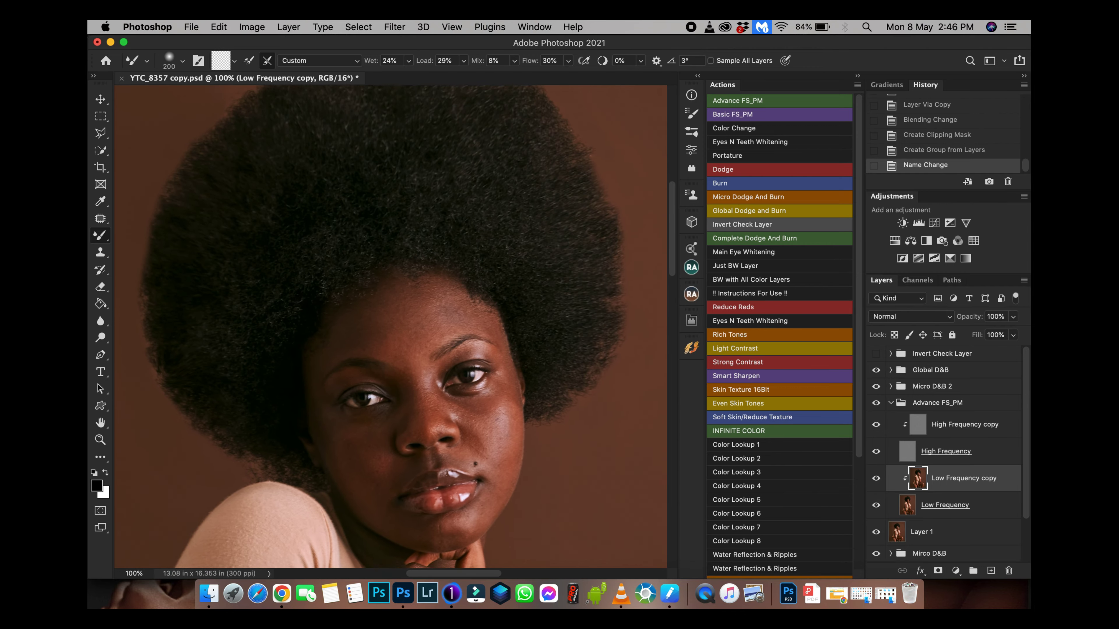
pyautogui.press('super+minus')
pyautogui.press('super+plus')
pyautogui.press('super+plus')
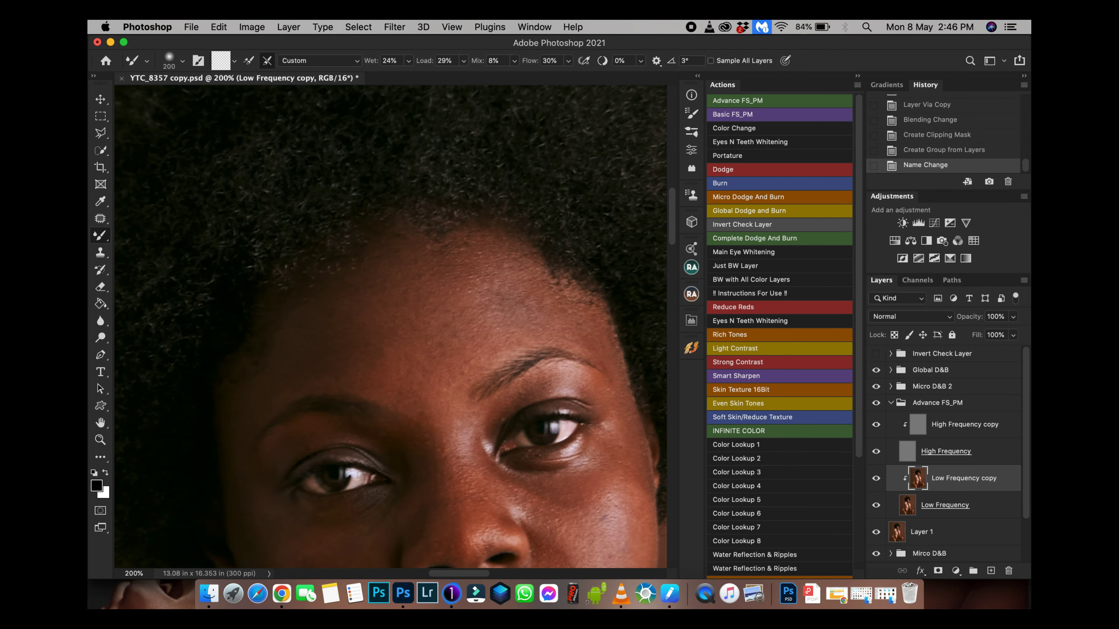
pyautogui.press('super+minus')
pyautogui.press('super+minus')
pyautogui.press('super+plus')
pyautogui.press('super+plus')
pyautogui.press('[')
pyautogui.press('[')
pyautogui.press('[')
pyautogui.press('[')
pyautogui.press('[')
pyautogui.press(']')
pyautogui.press('[')
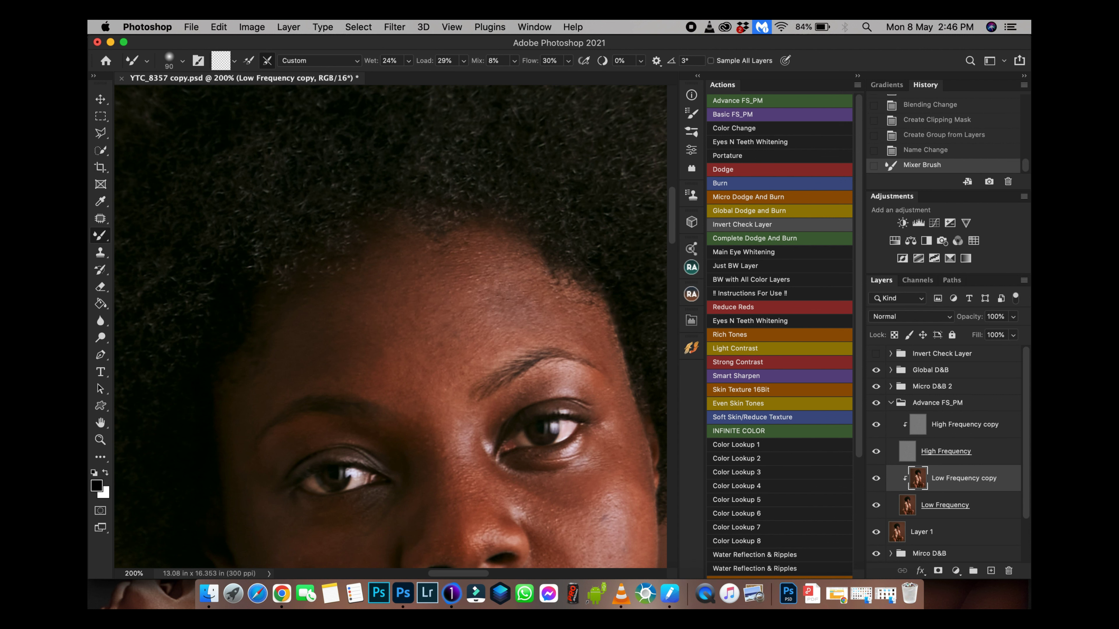
# Smooth the facial skin tones on the Low Frequency copy layer with the Mixer Brush at sizes 125 and 90.
pyautogui.press('super+minus')
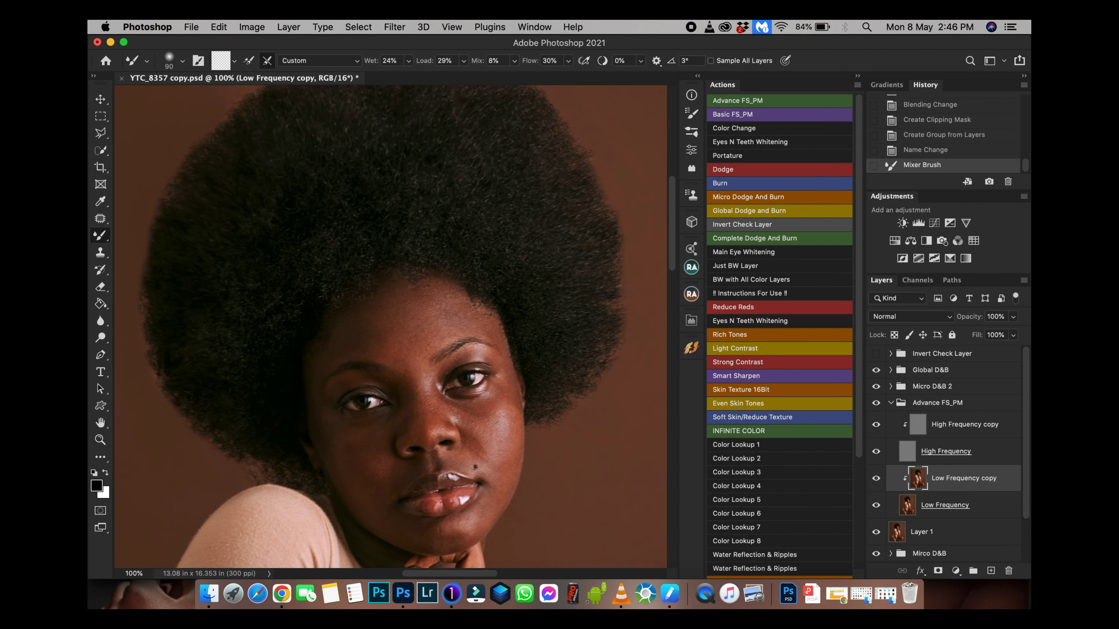
pyautogui.press(']')
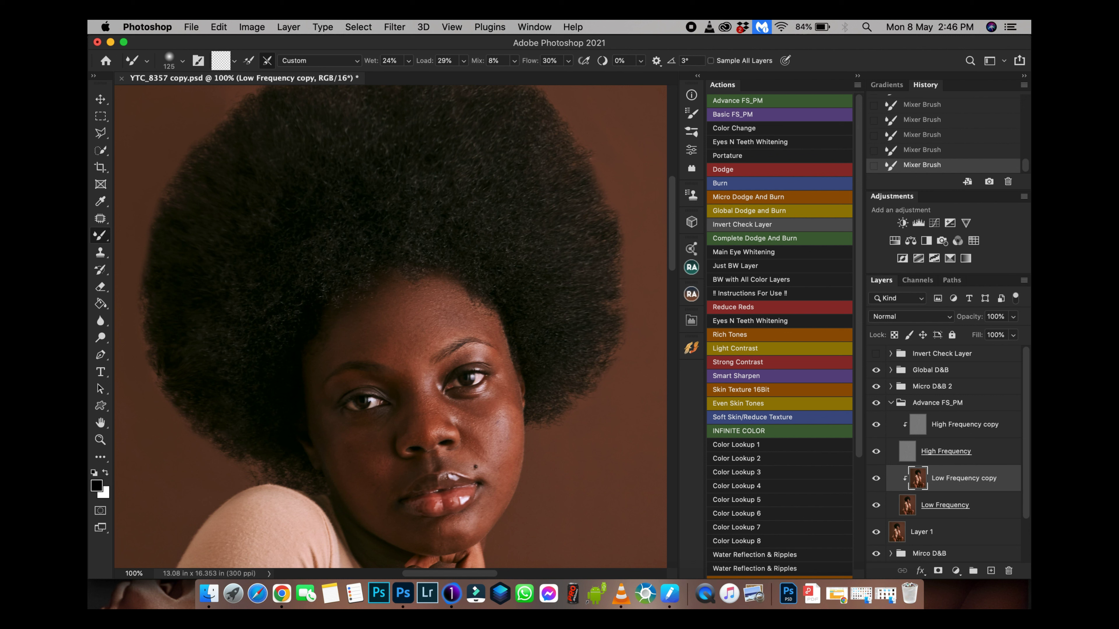
pyautogui.press('[')
pyautogui.press('[')
pyautogui.press('[')
pyautogui.scroll(-4, 390, 326)
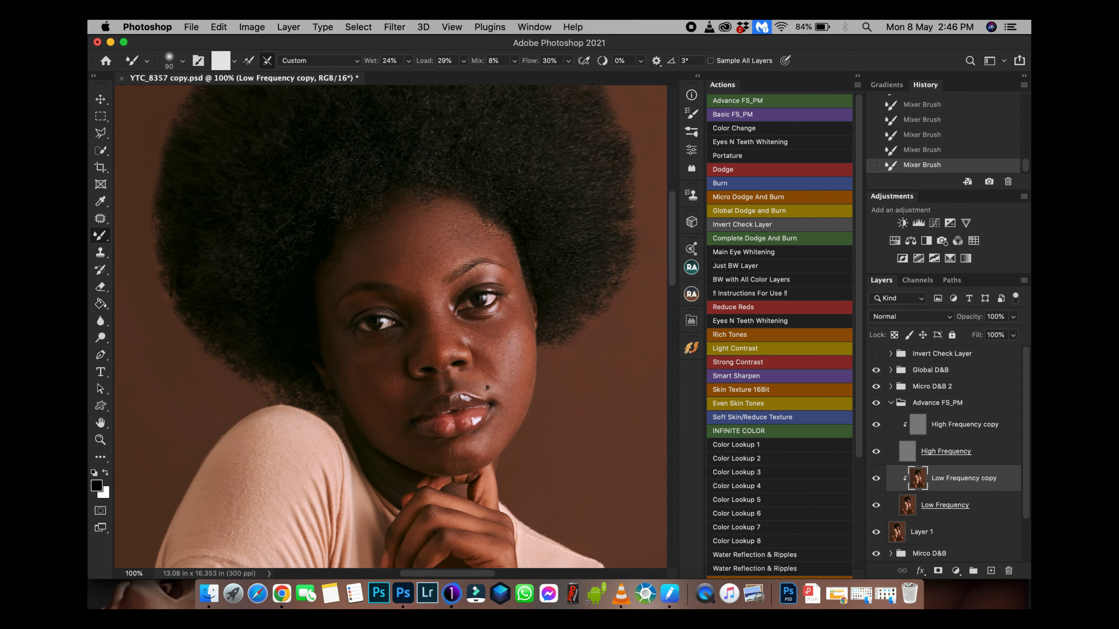
# Refine the tonal transitions across the face at close range, reducing the Mixer Brush to size 70.
pyautogui.press(']')
pyautogui.press(']')
pyautogui.press('super+equal')
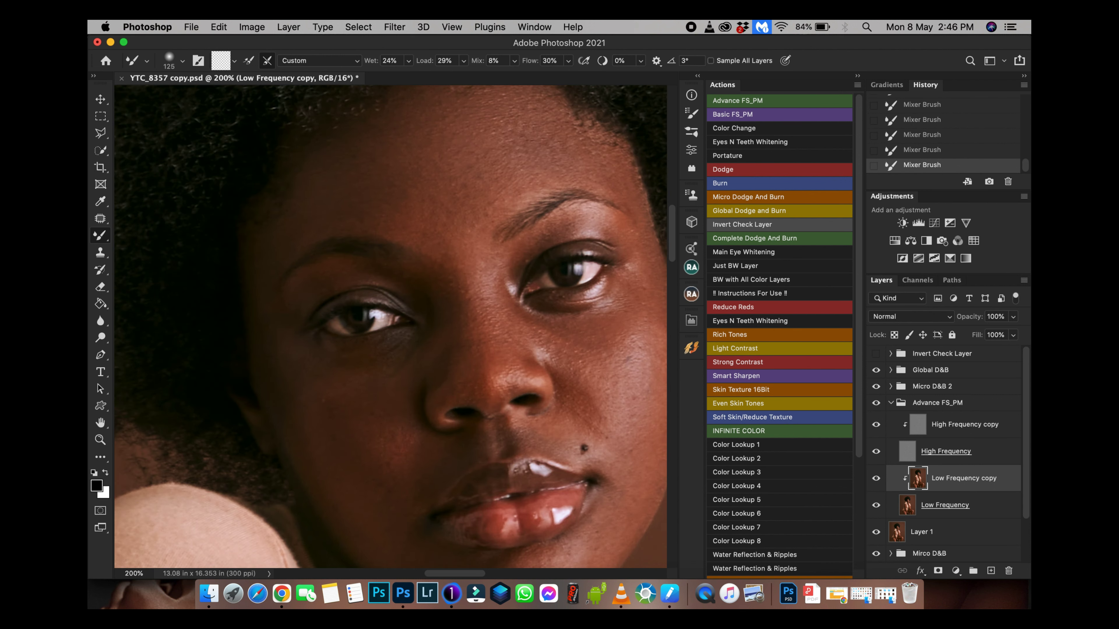
pyautogui.press('[')
pyautogui.press('[')
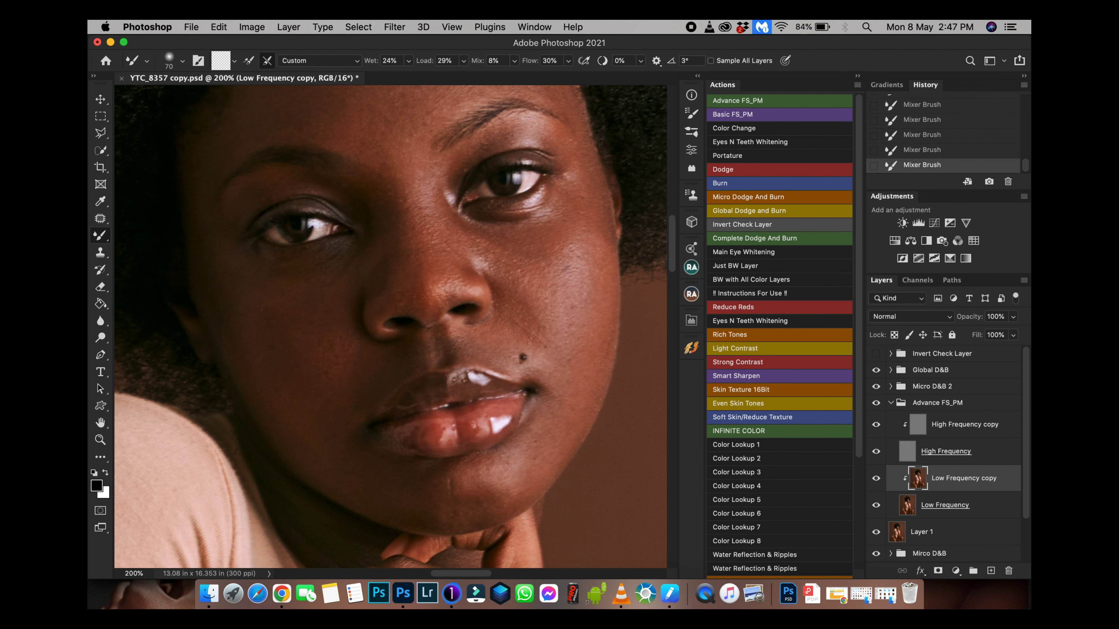
# Blend the skin tones around the cheeks, lips, chin and hand with the Mixer Brush at size 70.
pyautogui.scroll(-6, 390, 327)
pyautogui.scroll(-4, 391, 326)
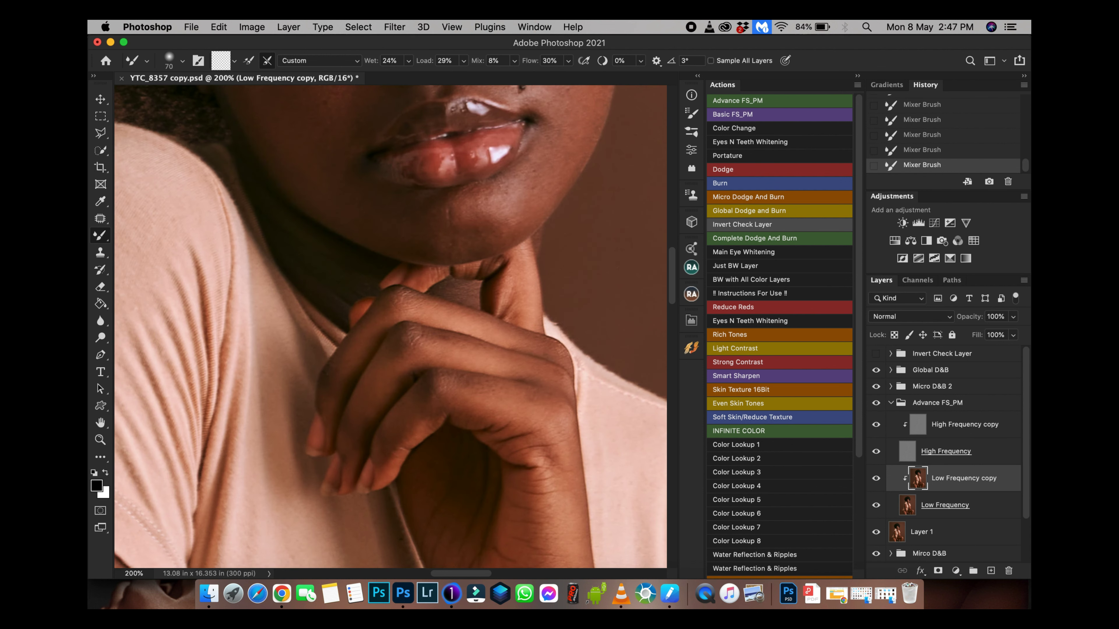
pyautogui.scroll(4, 390, 327)
pyautogui.hscroll(-2, 391, 327)
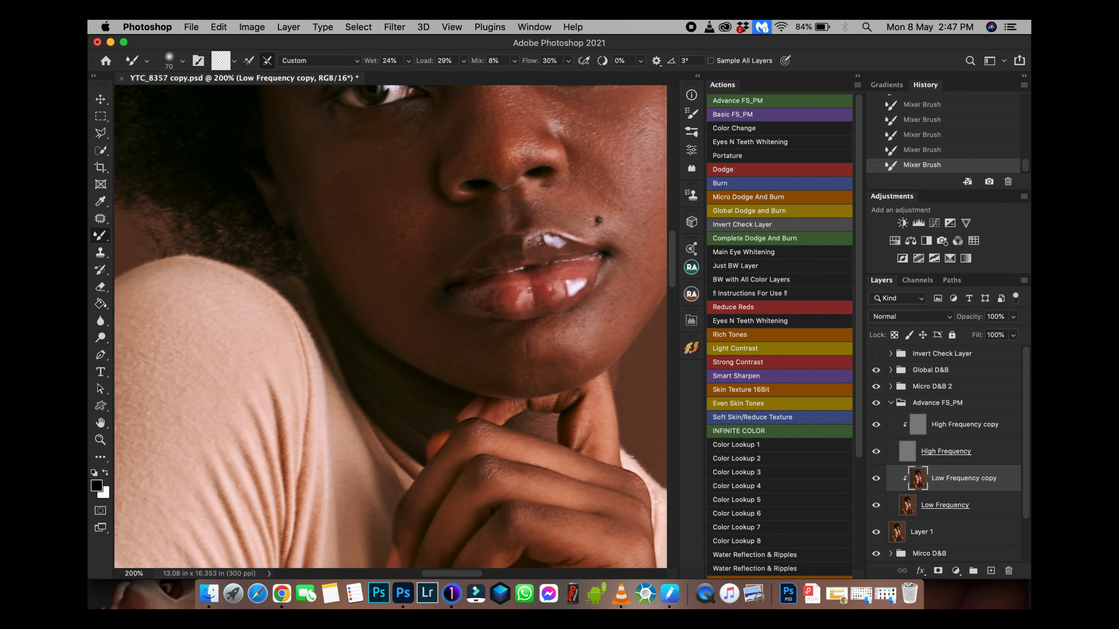
pyautogui.scroll(-3, 391, 327)
pyautogui.scroll(3, 390, 327)
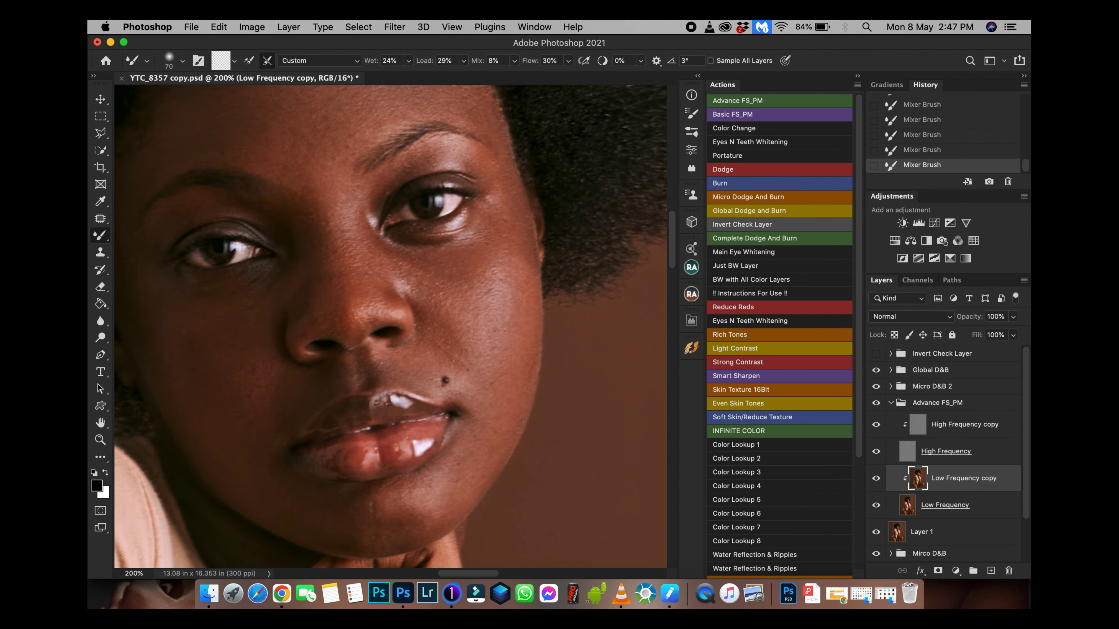
pyautogui.scroll(-2, 391, 327)
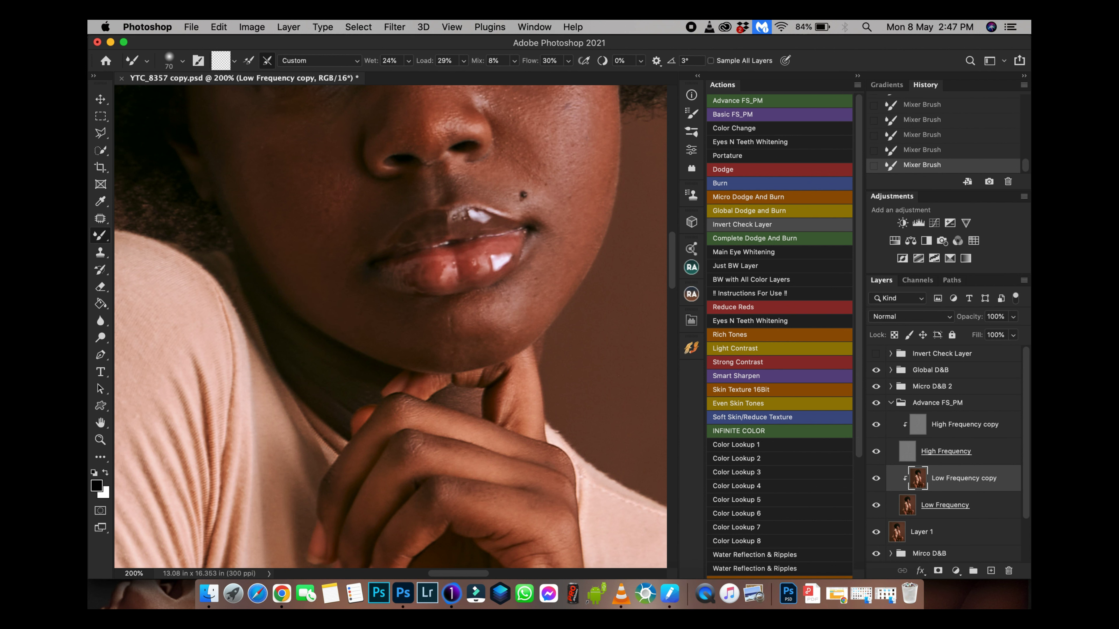
pyautogui.scroll(5, 391, 327)
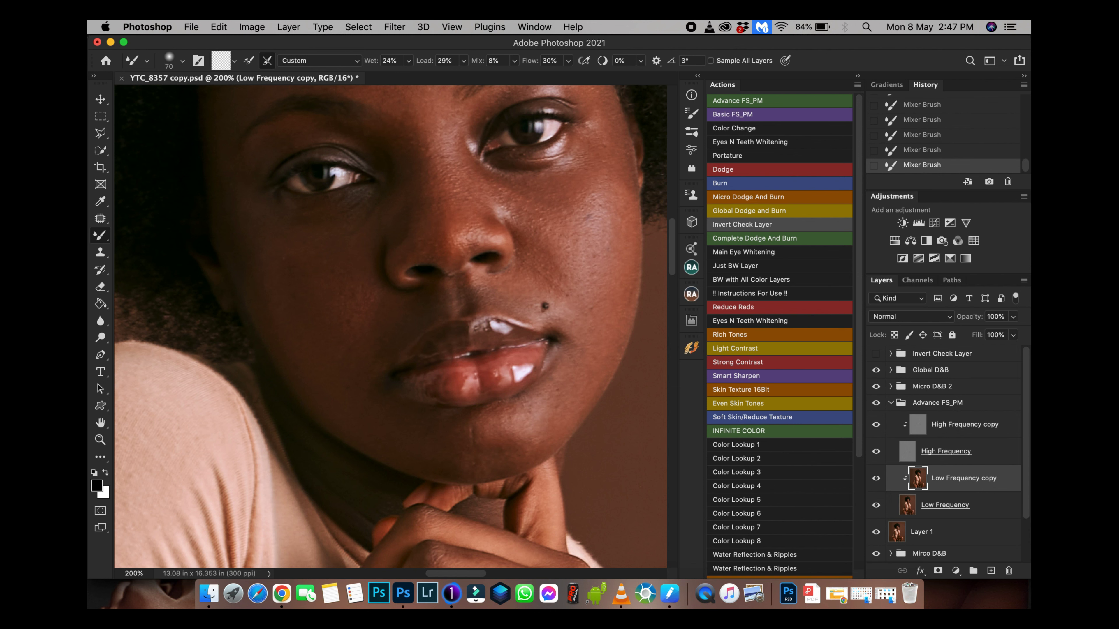
# Hide and show the Low Frequency copy layer to compare the face before and after blending.
pyautogui.press('super+minus')
pyautogui.press('super+minus')
pyautogui.press('super+comma')
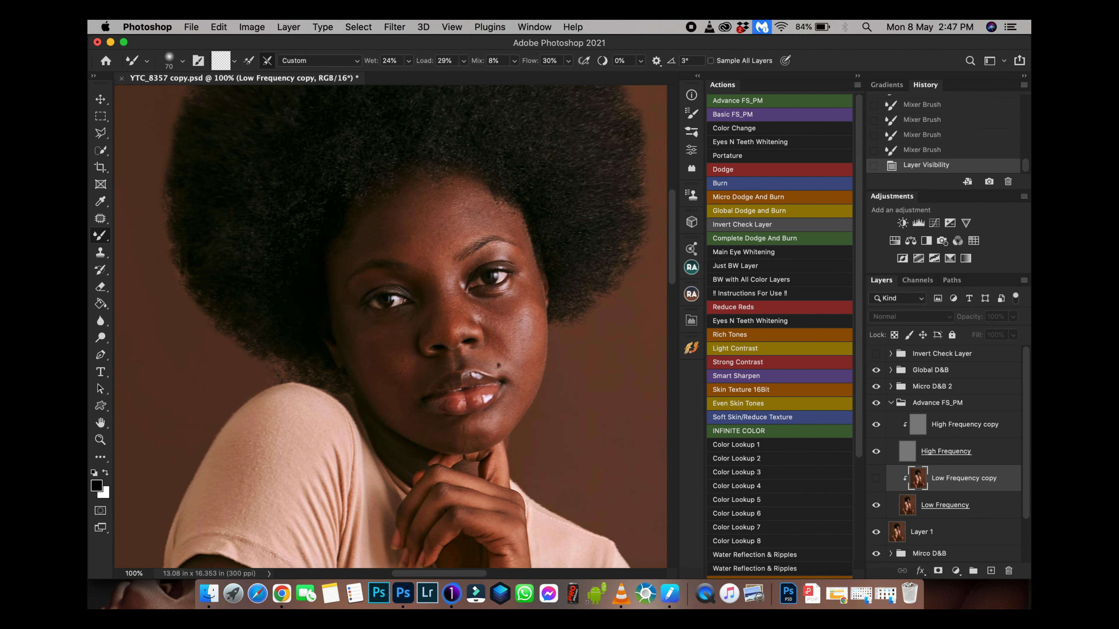
pyautogui.press('super+comma')
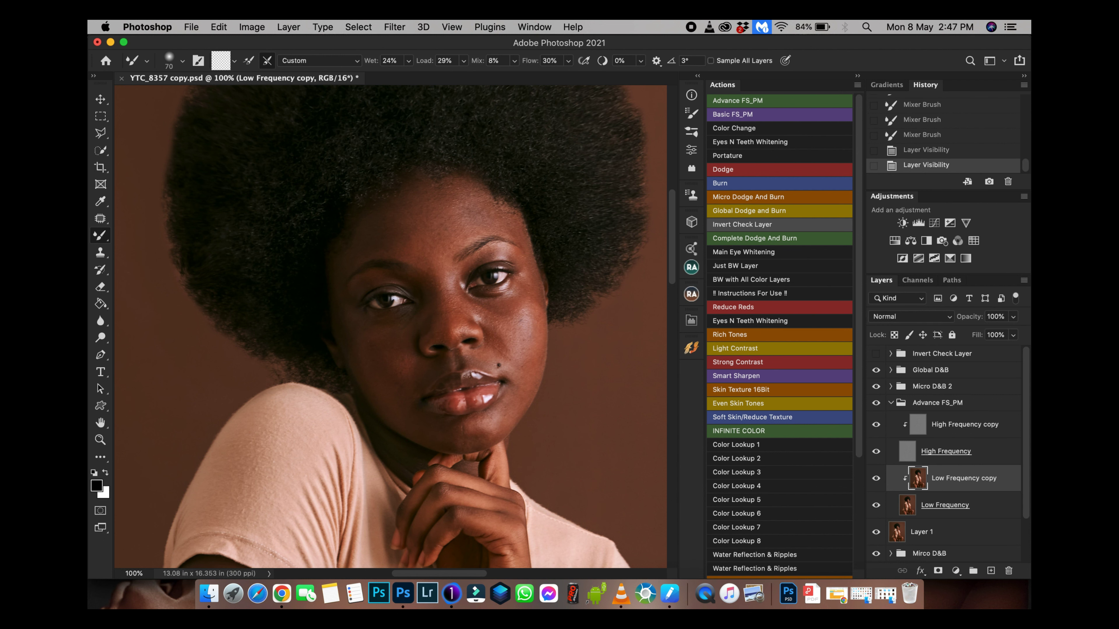
# Smooth the outer cheek with the Mixer Brush at size 125, and the arms at size 175.
pyautogui.hscroll(-3, 418, 330)
pyautogui.scroll(-2, 419, 331)
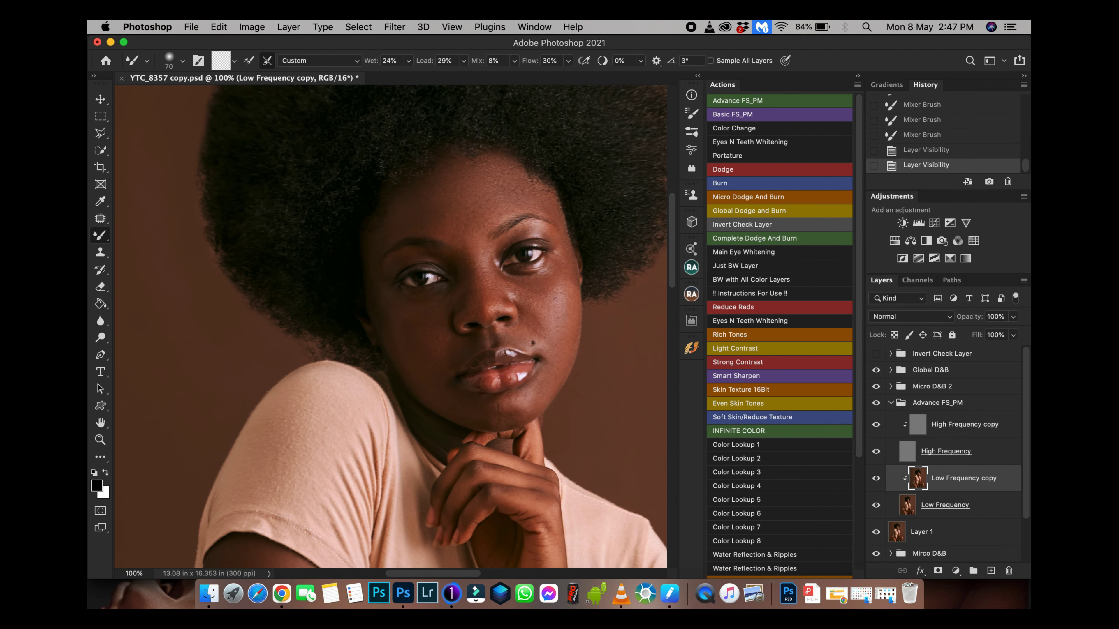
pyautogui.press(']')
pyautogui.press(']')
pyautogui.moveTo(569, 309); pyautogui.dragTo(586, 322)
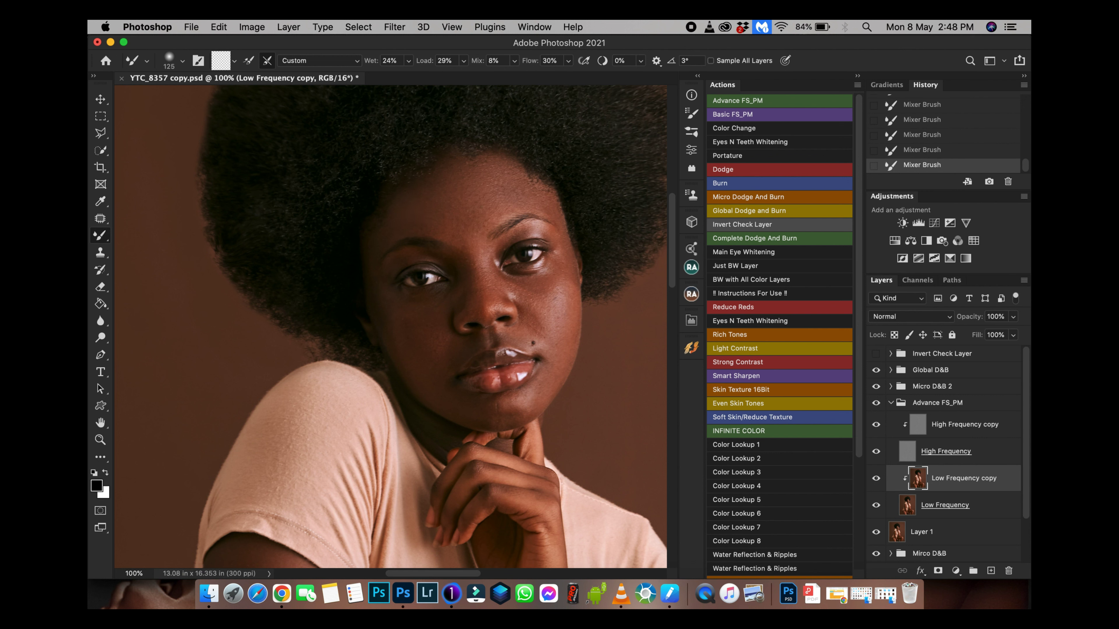
pyautogui.scroll(-10, 390, 326)
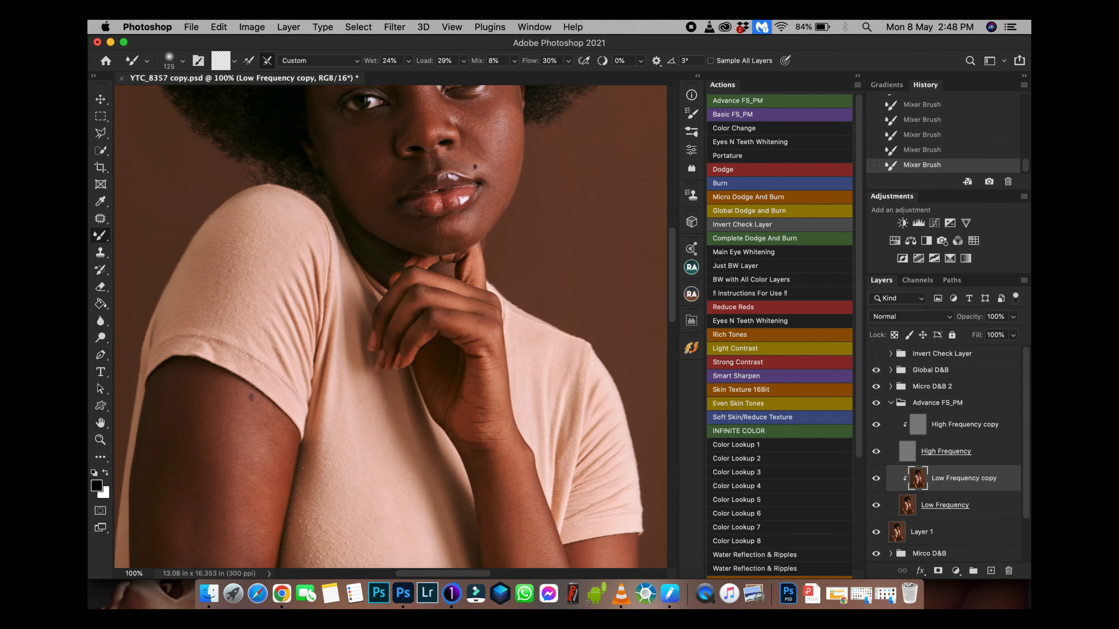
pyautogui.press('super+minus')
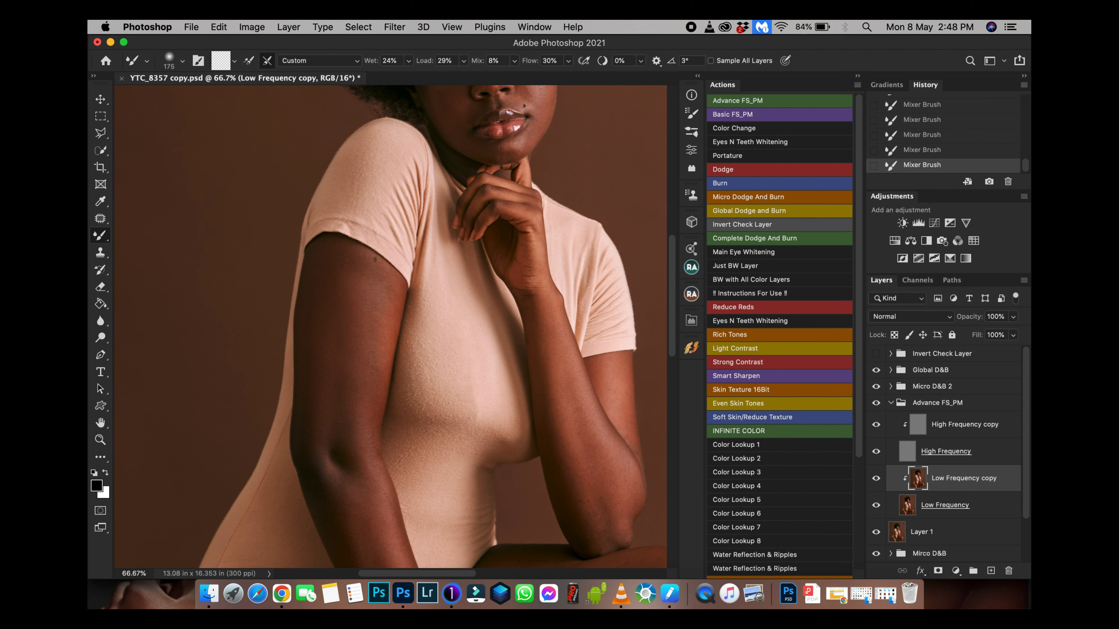
# Undo the last Mixer Brush strokes on the Low Frequency copy layer.
pyautogui.press('super+z')
pyautogui.press('super+z')
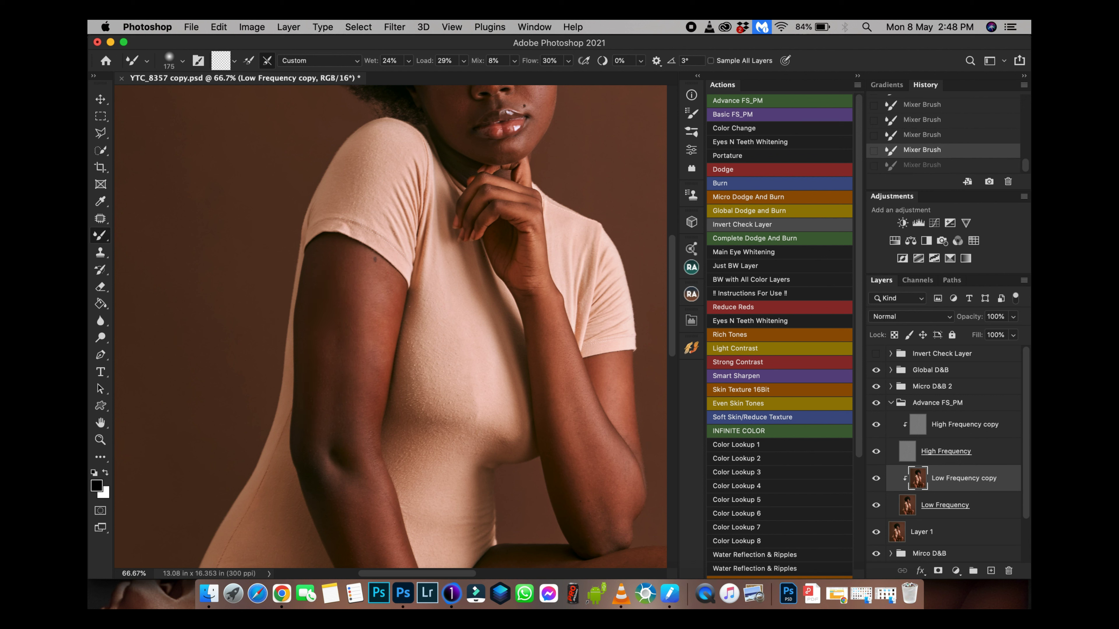
pyautogui.press('super+z')
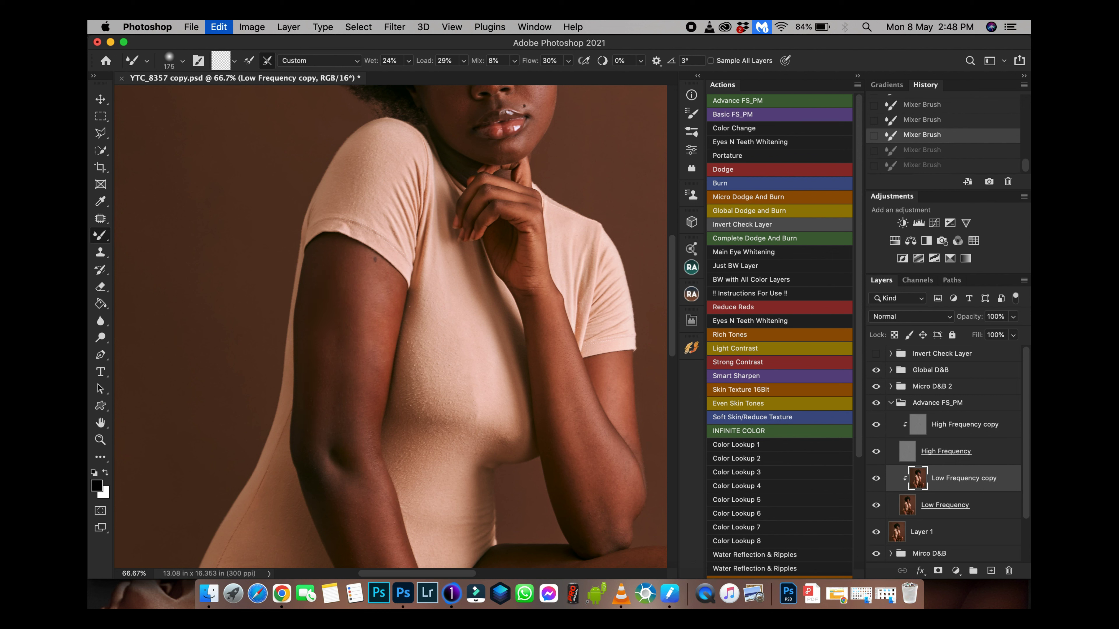
# Redo the undone Mixer Brush strokes on the Low Frequency copy layer and review the face and hair.
pyautogui.press('shift+super+z')
pyautogui.press('shift+super+z')
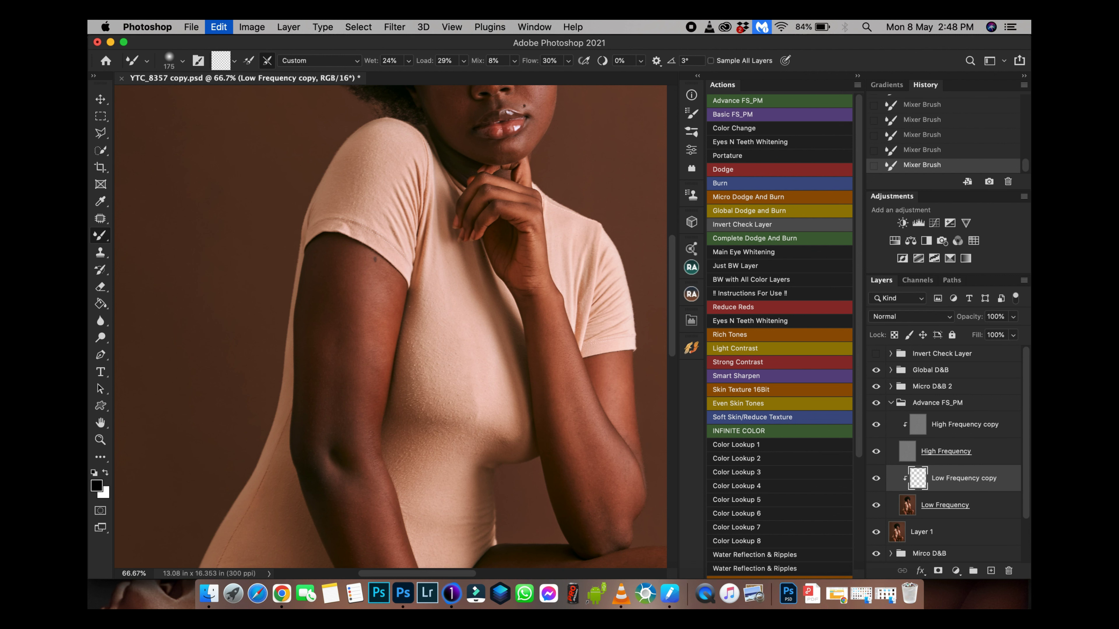
pyautogui.scroll(5, 391, 326)
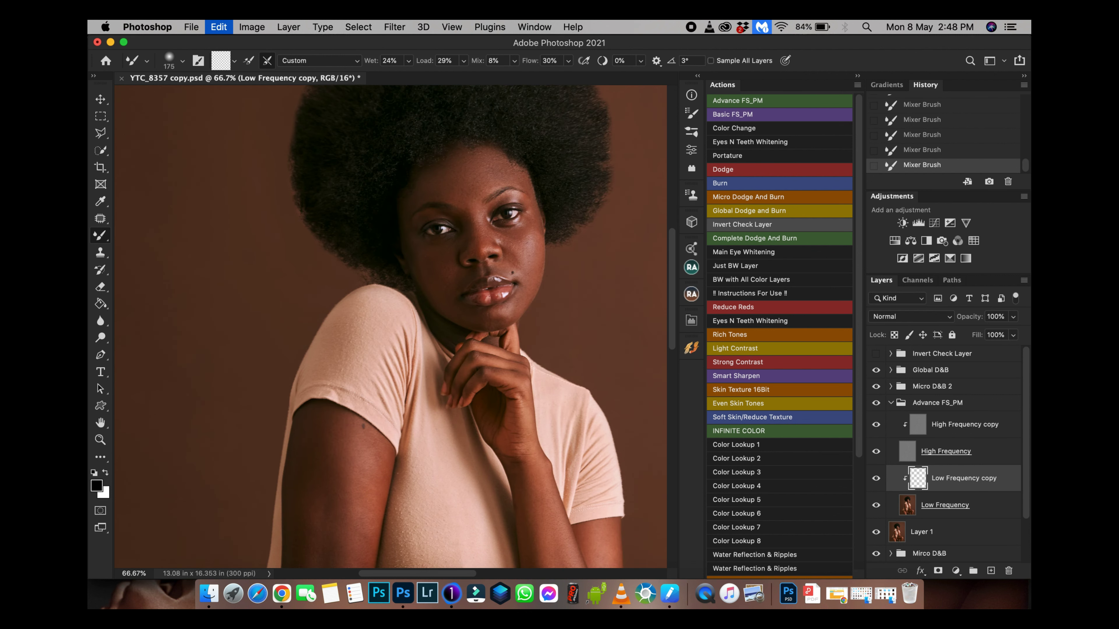
pyautogui.scroll(5, 391, 326)
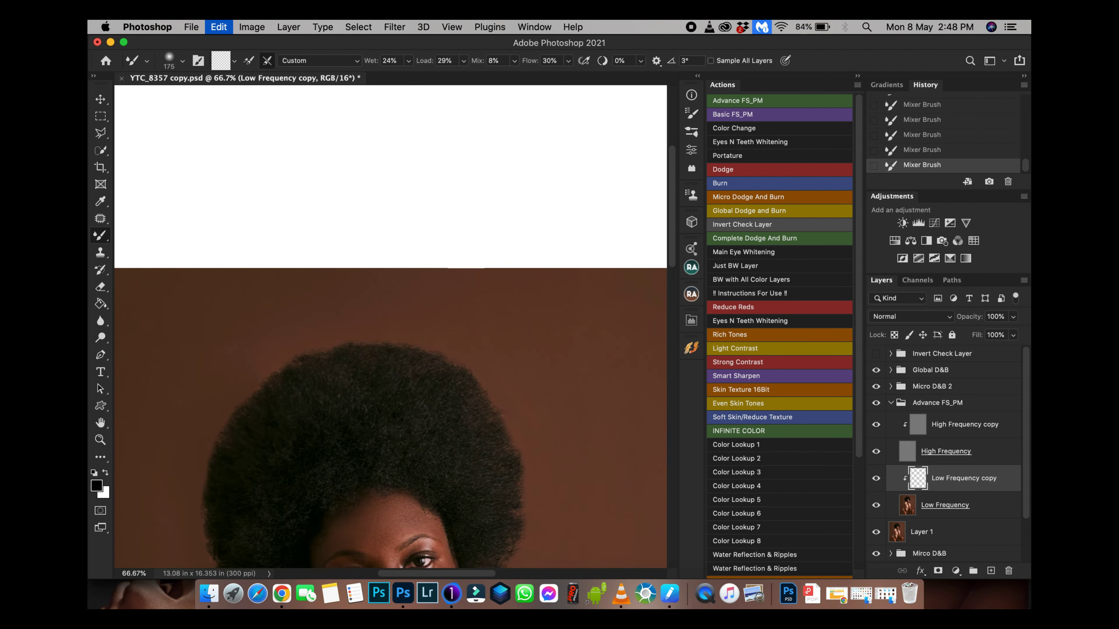
# Smooth the lowered arm and elbow with the Mixer Brush at size 175, and the near thigh at size 250.
pyautogui.scroll(-15, 391, 326)
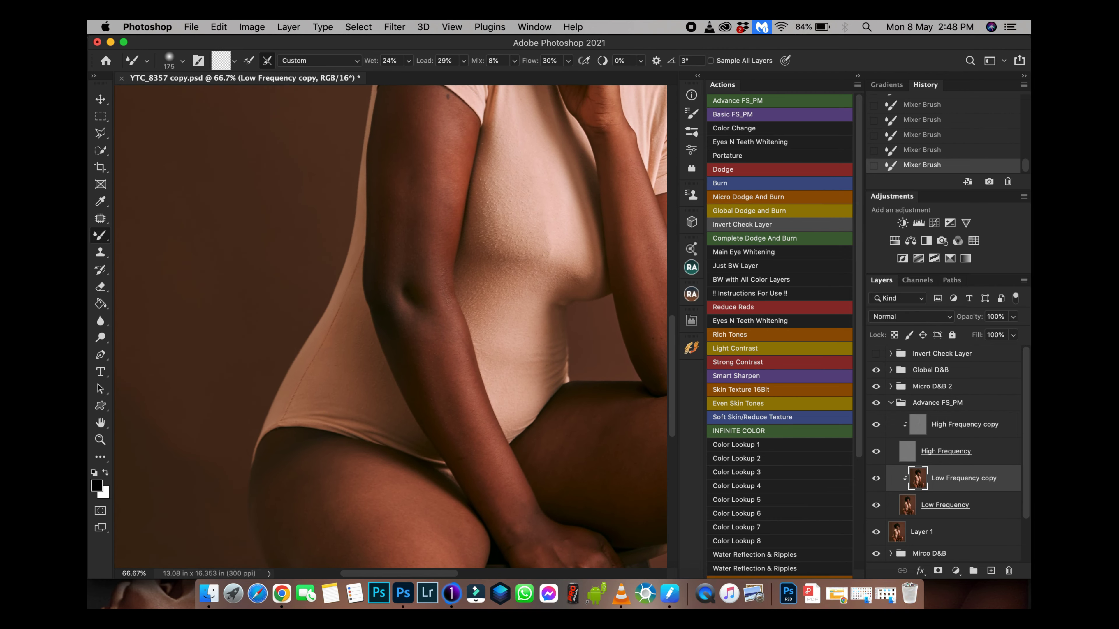
pyautogui.press(']')
pyautogui.press('[')
pyautogui.press('[')
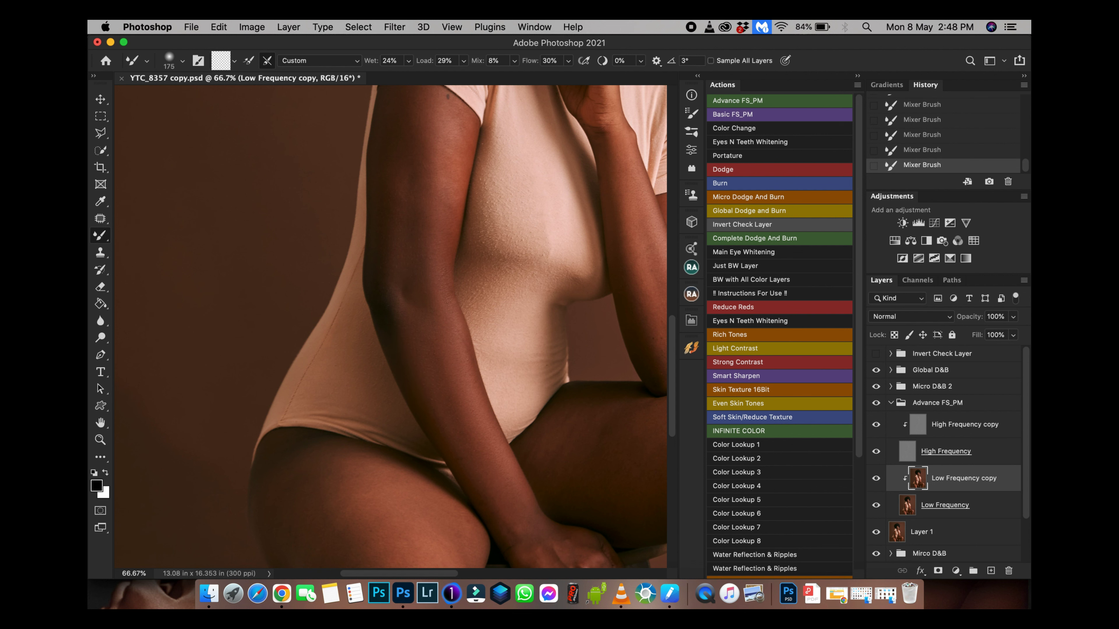
pyautogui.scroll(-5, 390, 330)
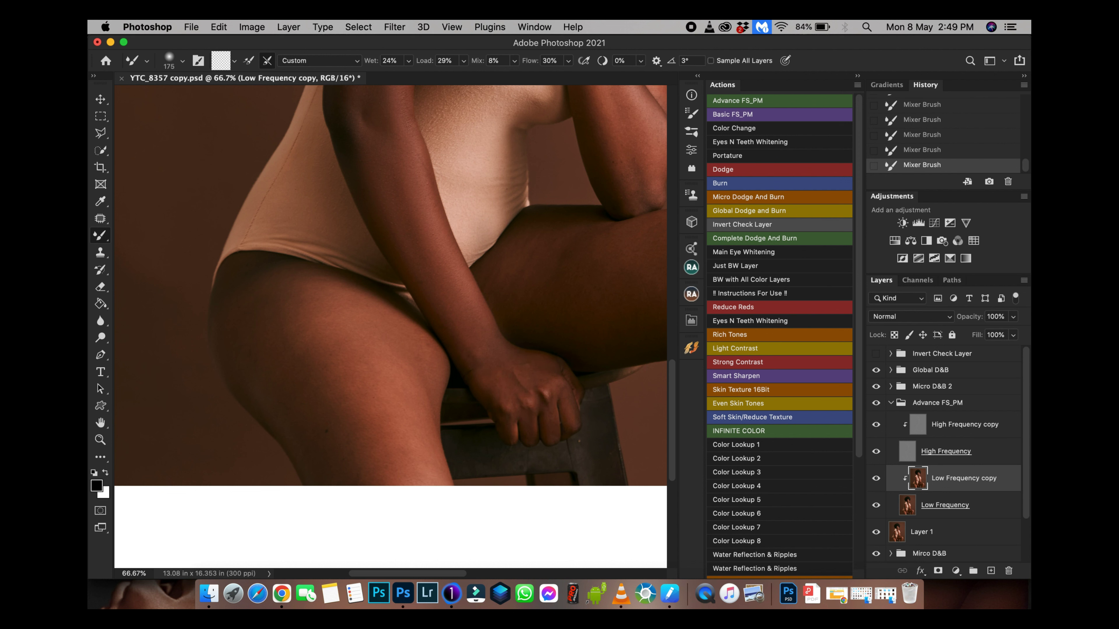
pyautogui.press(']')
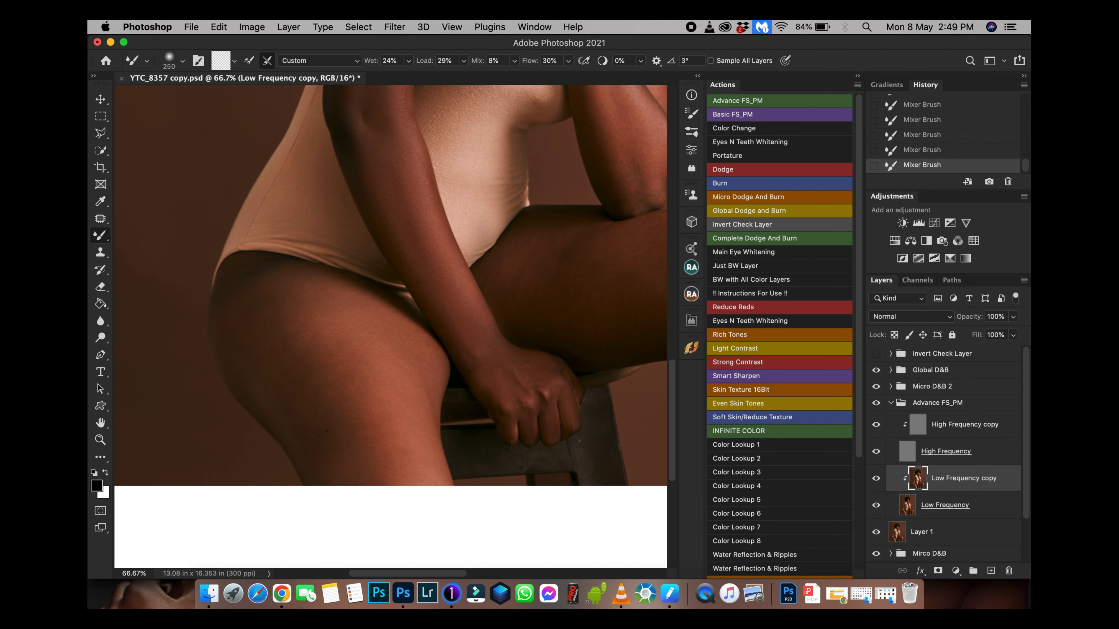
# Smooth the skin tones of the raised thigh and knee with the Mixer Brush at size 250.
pyautogui.hscroll(-5, 390, 326)
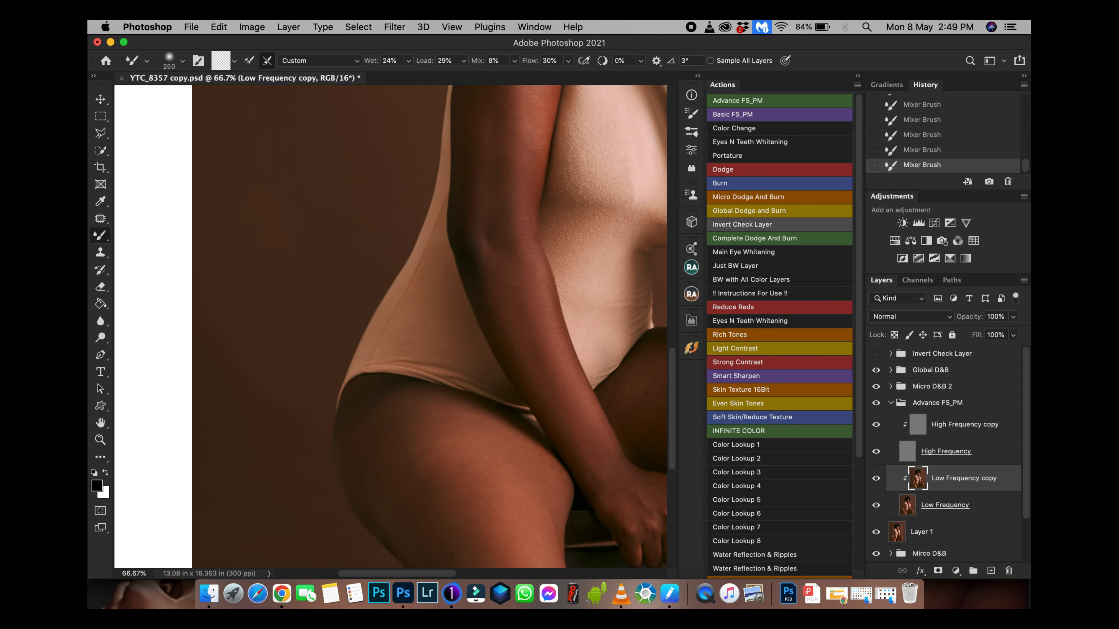
pyautogui.scroll(15, 391, 327)
pyautogui.scroll(4, 391, 327)
pyautogui.hscroll(-3, 390, 327)
pyautogui.scroll(-6, 391, 326)
pyautogui.hscroll(3, 391, 327)
pyautogui.scroll(5, 391, 327)
pyautogui.scroll(-4, 391, 326)
pyautogui.hscroll(3, 390, 326)
pyautogui.hscroll(8, 391, 327)
pyautogui.scroll(-20, 391, 327)
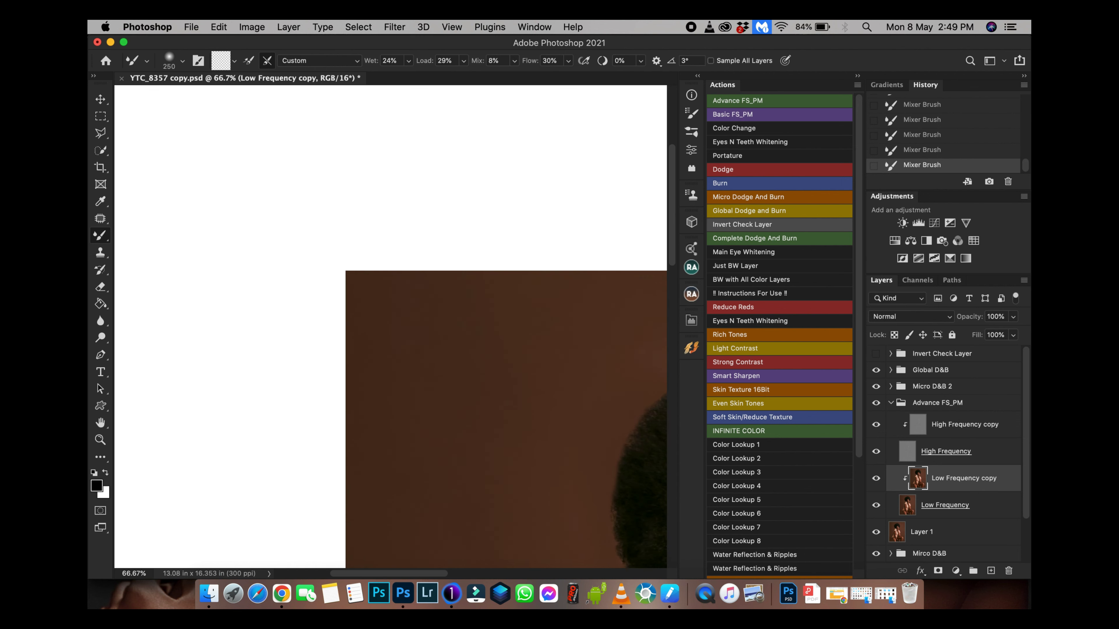
pyautogui.scroll(-8, 391, 326)
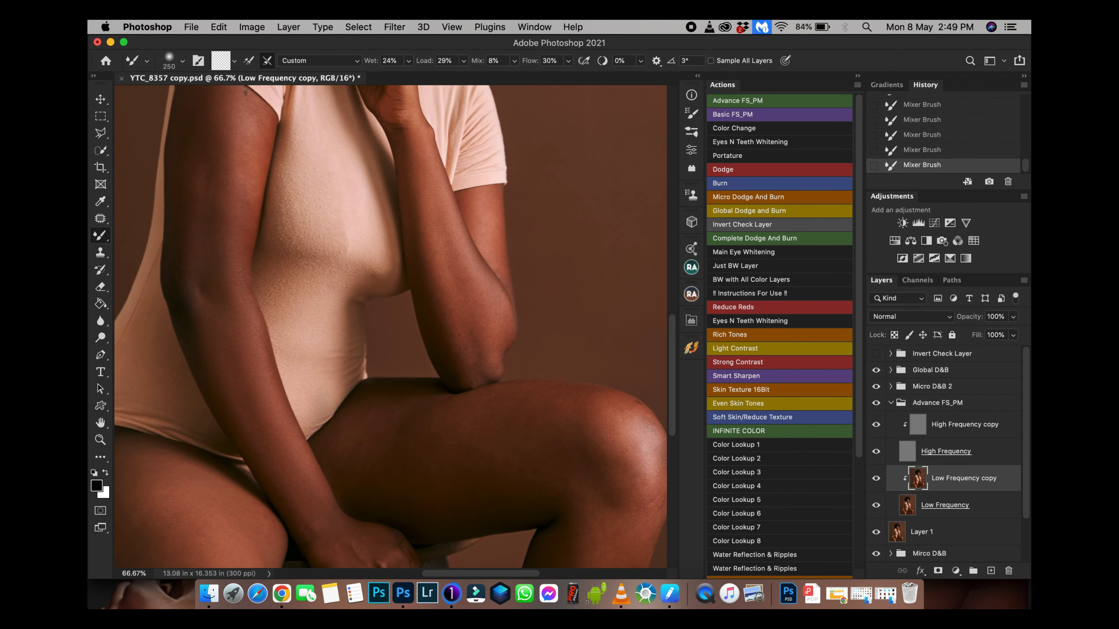
pyautogui.hscroll(2, 391, 326)
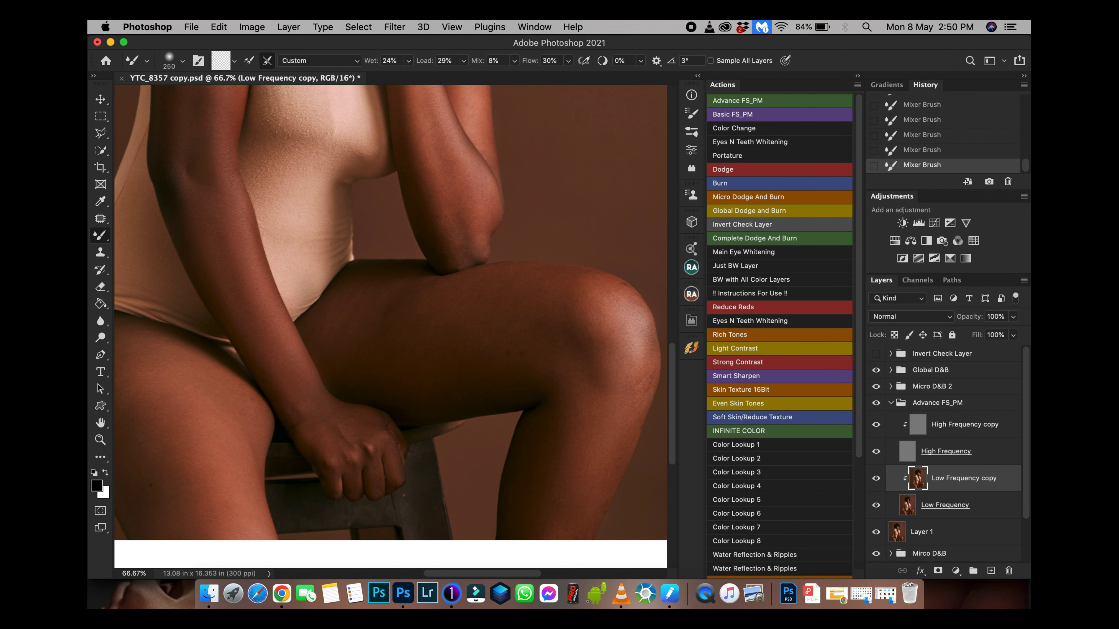
# Blend the skin tones of the raised forearm and its elbow with the Mixer Brush, reducing the size to 150.
pyautogui.press('super+minus')
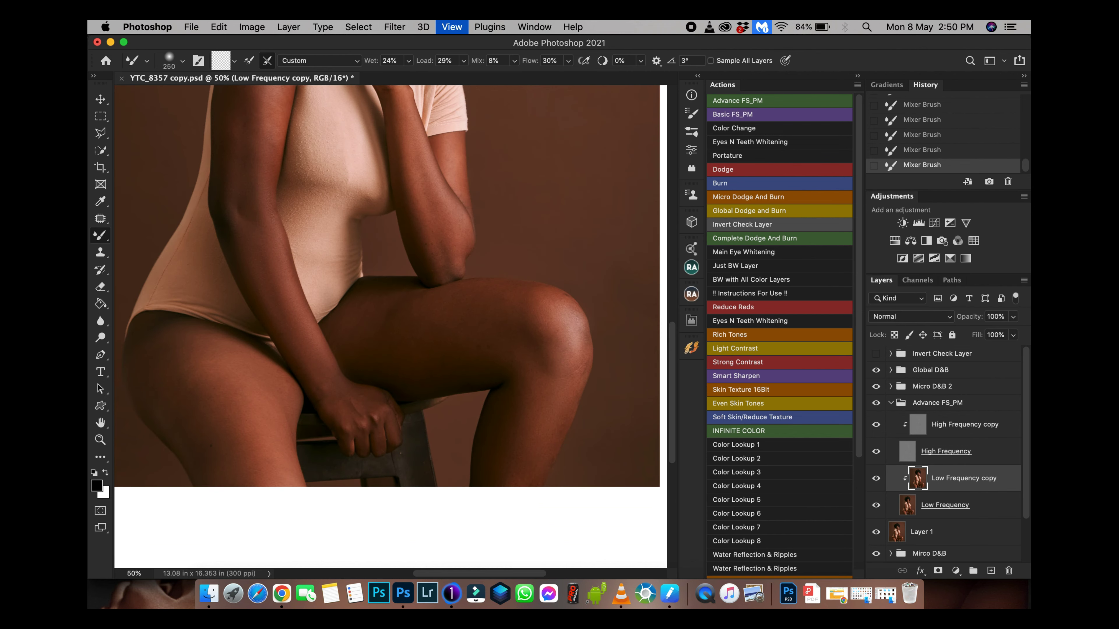
pyautogui.press('super+minus')
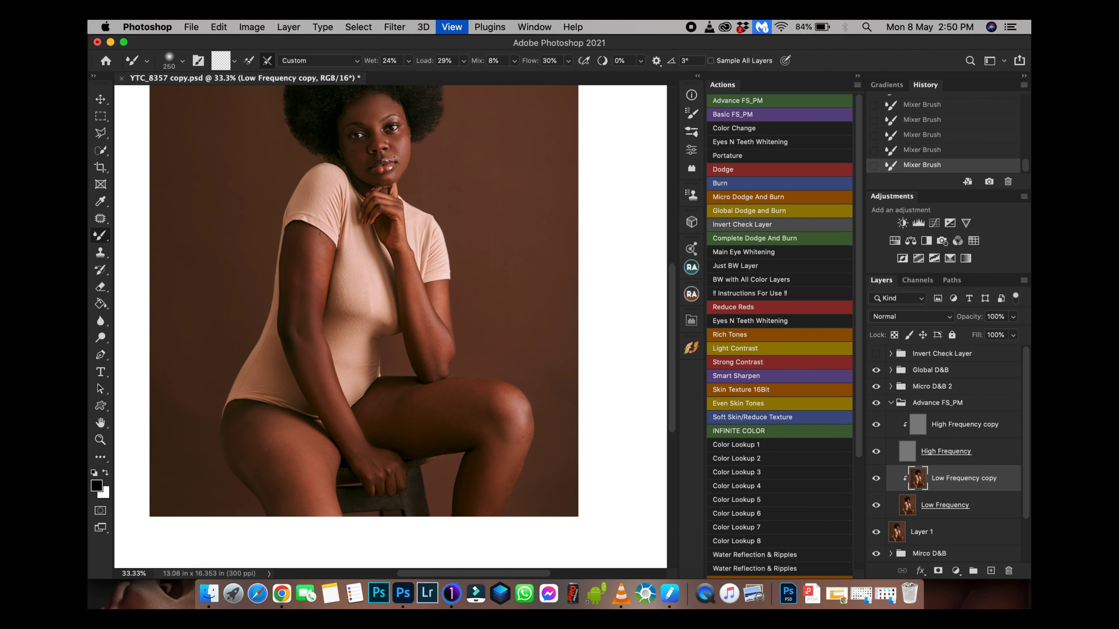
pyautogui.press('super+plus')
pyautogui.press('super+plus')
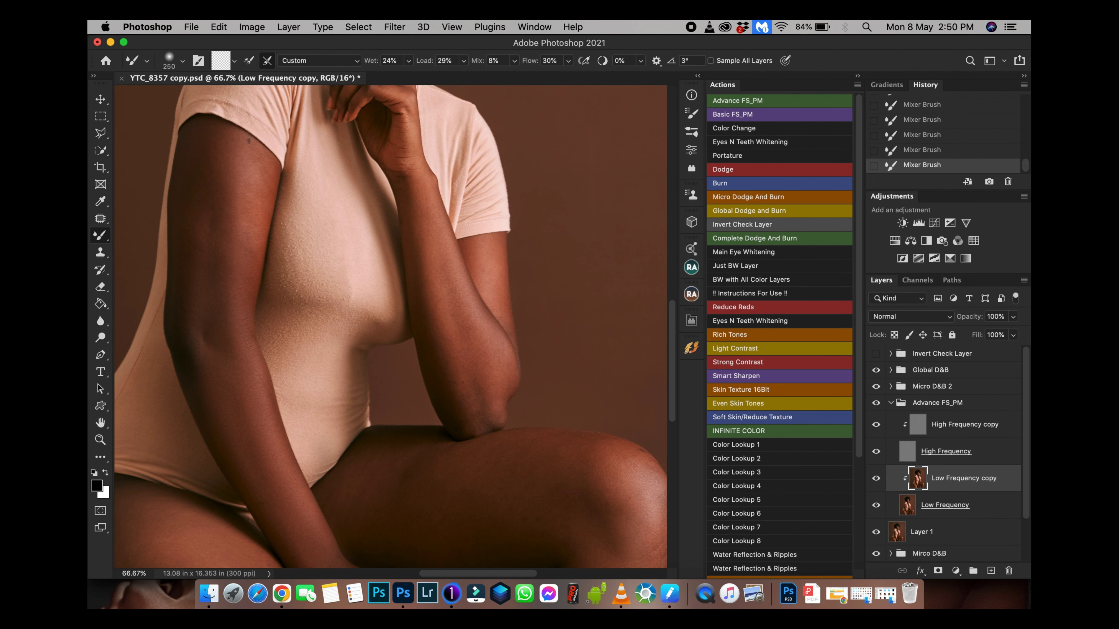
pyautogui.press('super+plus')
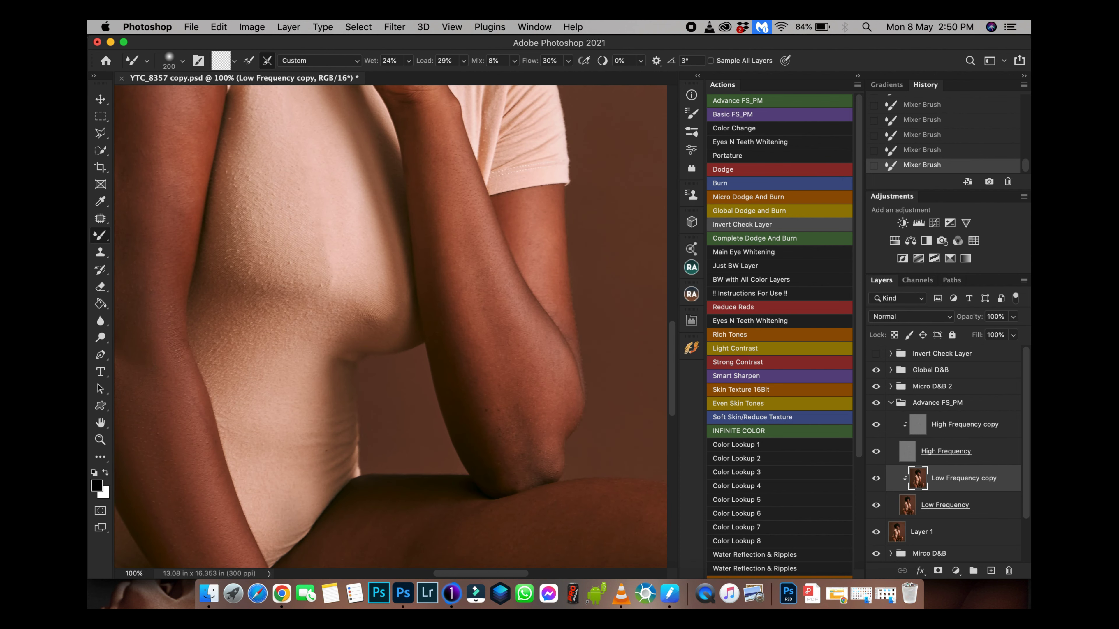
pyautogui.press('[')
pyautogui.press('super+minus')
pyautogui.press('super+minus')
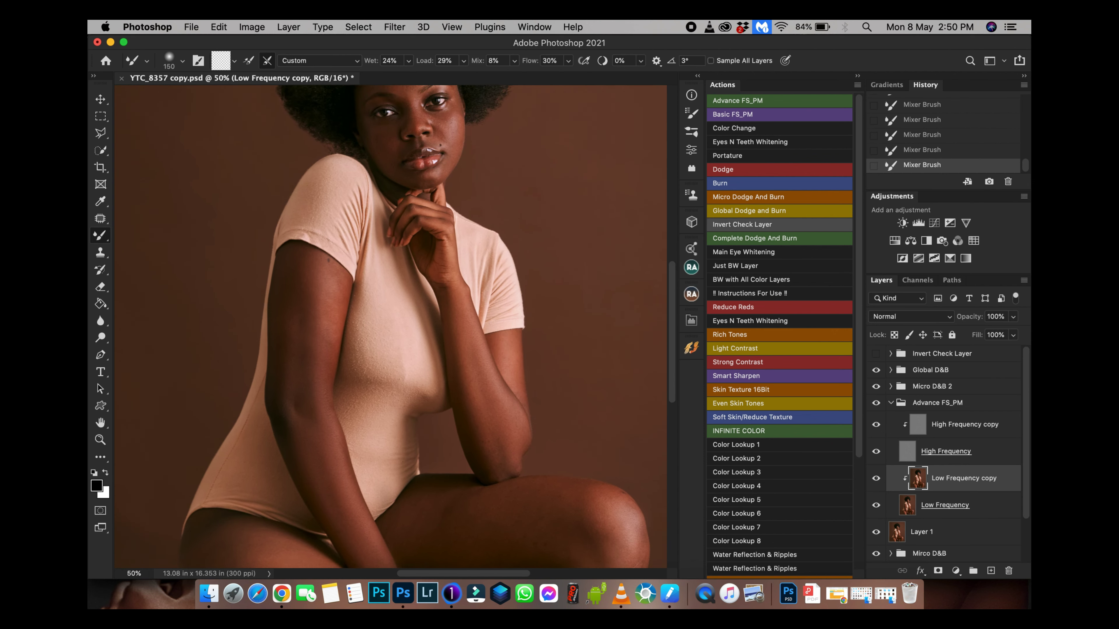
# Blend the skin tones on the hand under the chin with the Mixer Brush at size 60.
pyautogui.press('super+plus')
pyautogui.press('super+plus')
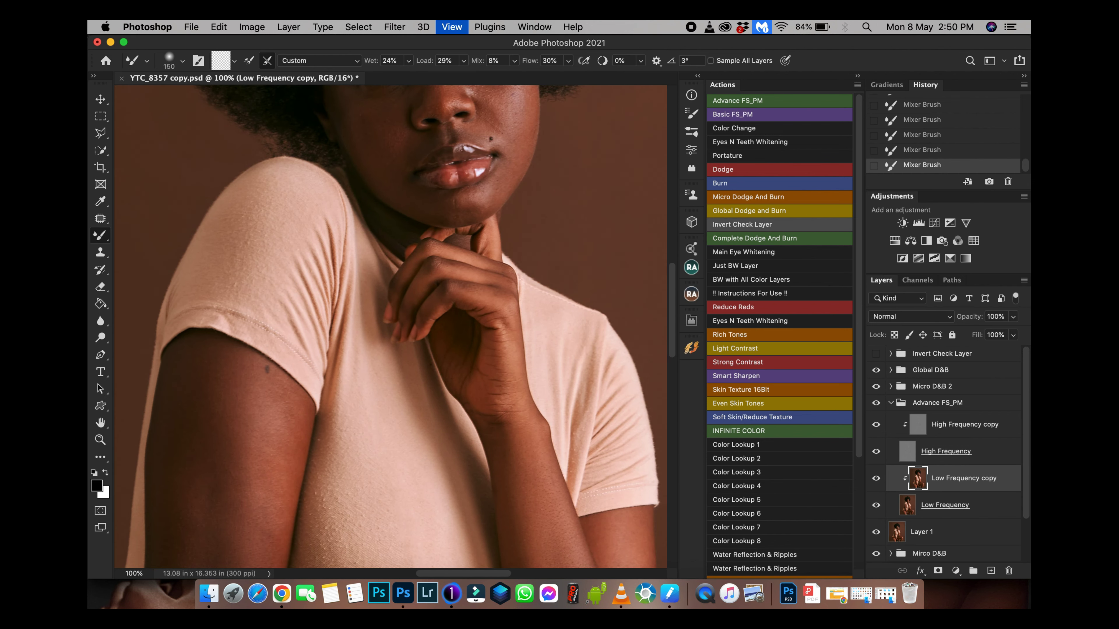
pyautogui.press('super+plus')
pyautogui.press('[')
pyautogui.press('[')
pyautogui.press('[')
pyautogui.press('[')
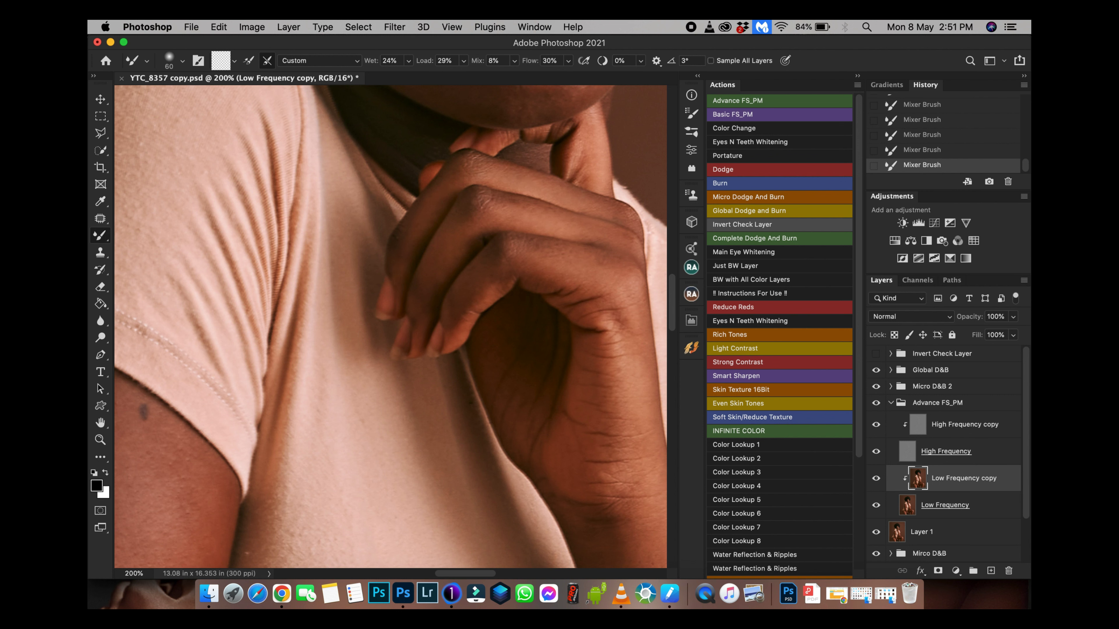
# Collapse the Advance FS_PM group and toggle its visibility to compare the whole portrait before and after.
pyautogui.press('super+0')
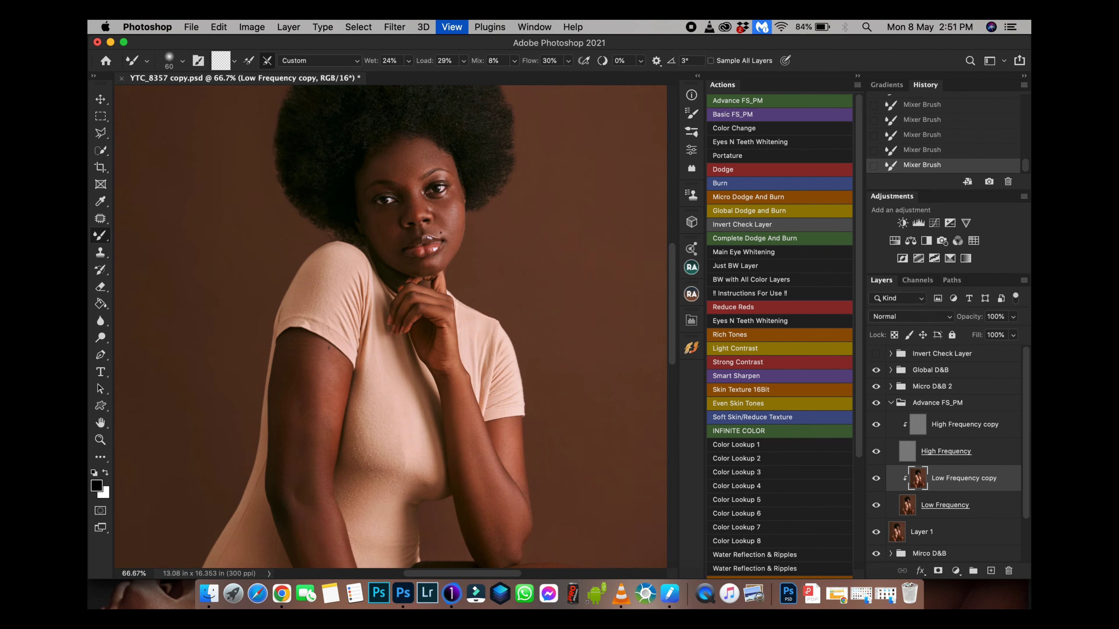
pyautogui.press('super+minus')
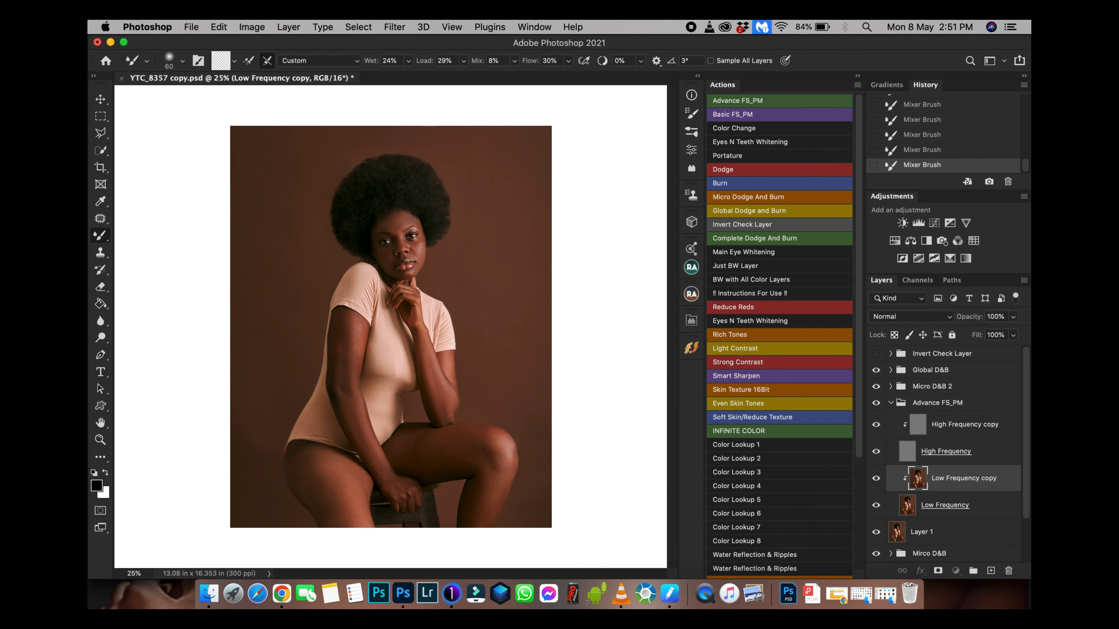
pyautogui.click(890, 402)
pyautogui.click(876, 402)
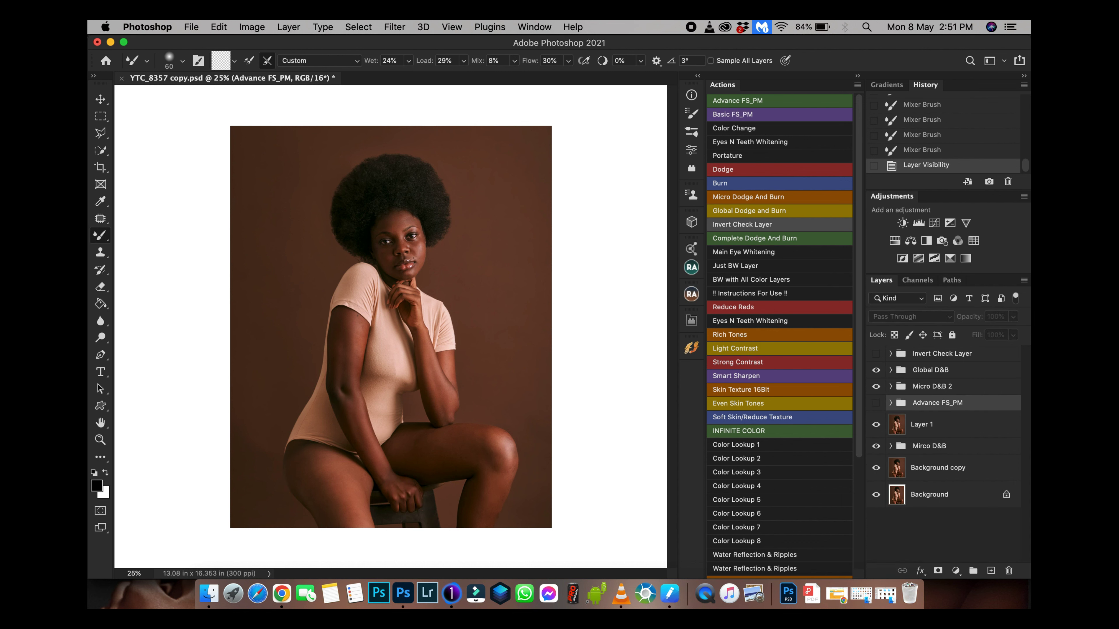
pyautogui.click(876, 402)
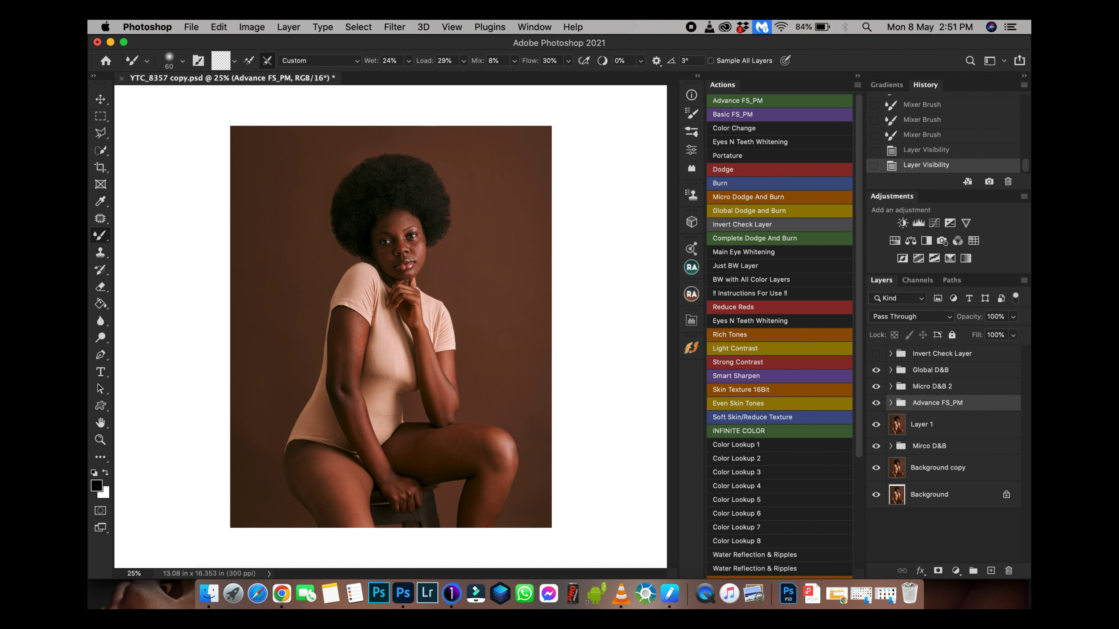
pyautogui.click(875, 402)
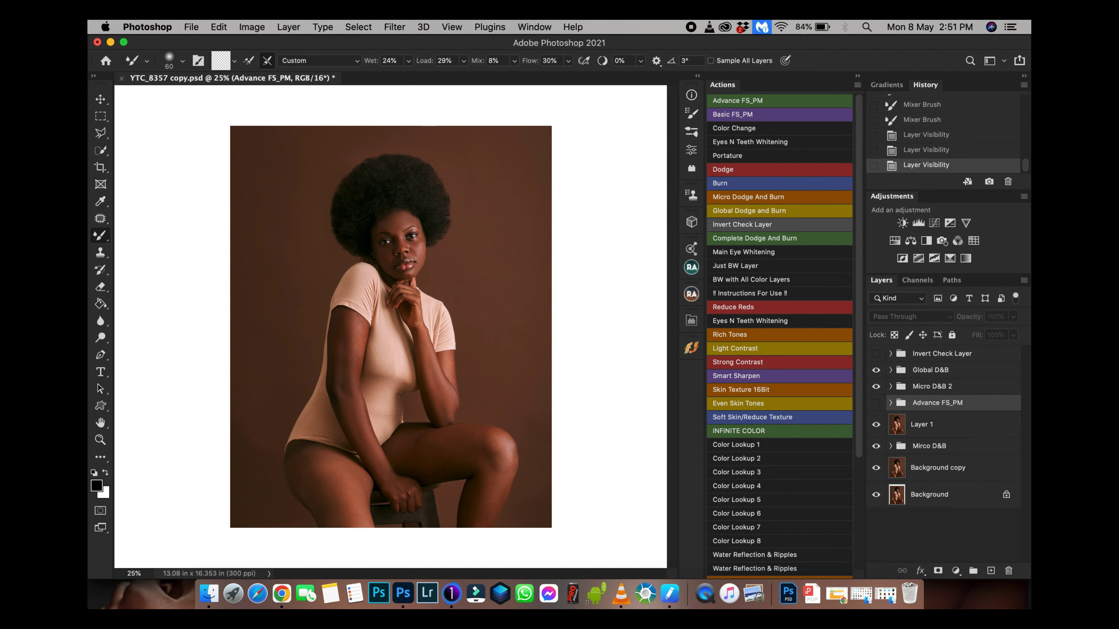
pyautogui.click(875, 402)
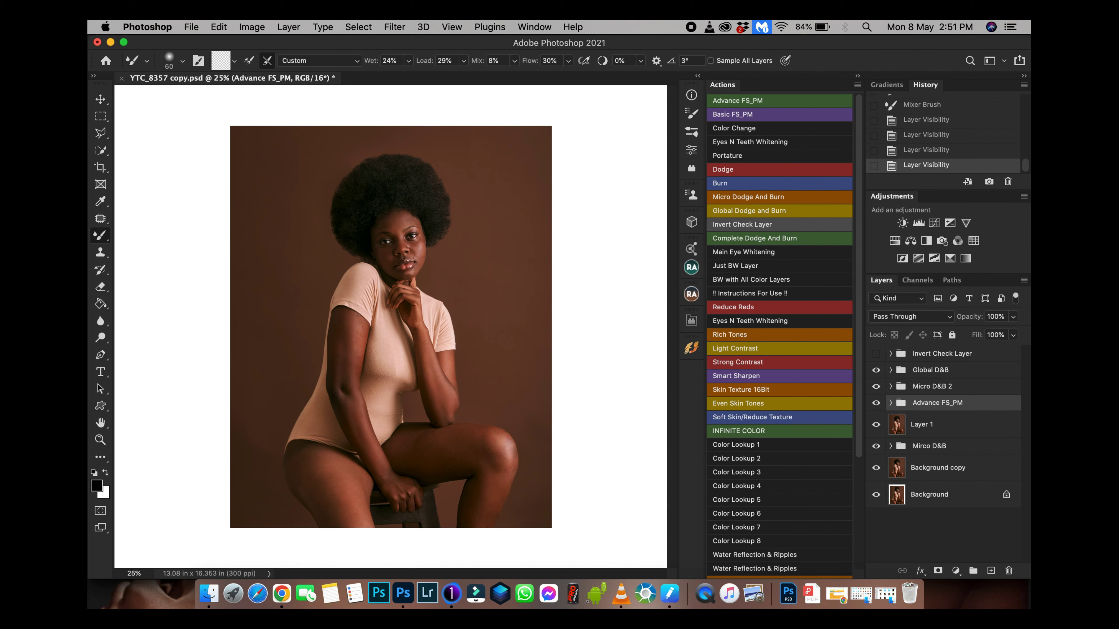
pyautogui.click(876, 402)
pyautogui.click(875, 402)
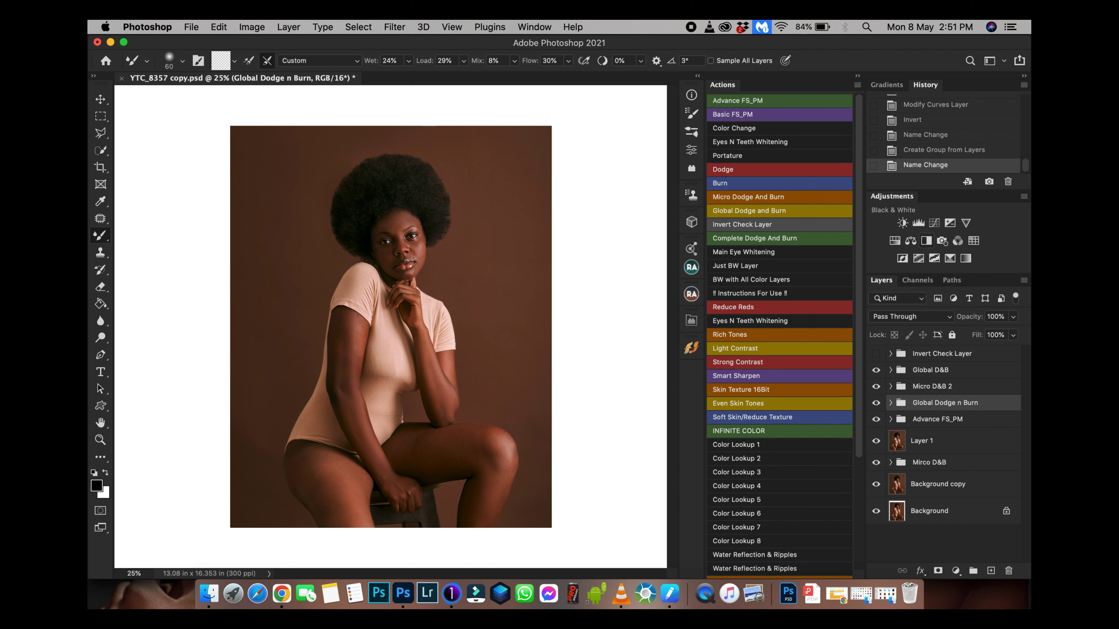
# Add a Black & White adjustment layer above the Global Dodge n Burn group with Reds at -76 and Yellows at 18.
pyautogui.click(926, 240)
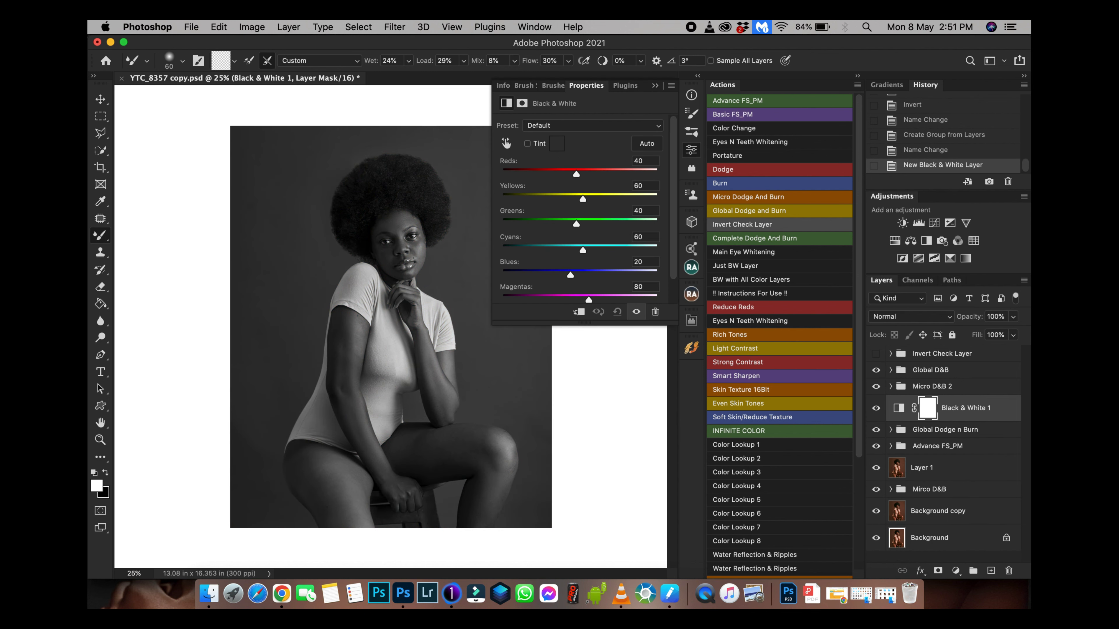
pyautogui.moveTo(575, 173); pyautogui.dragTo(540, 174)
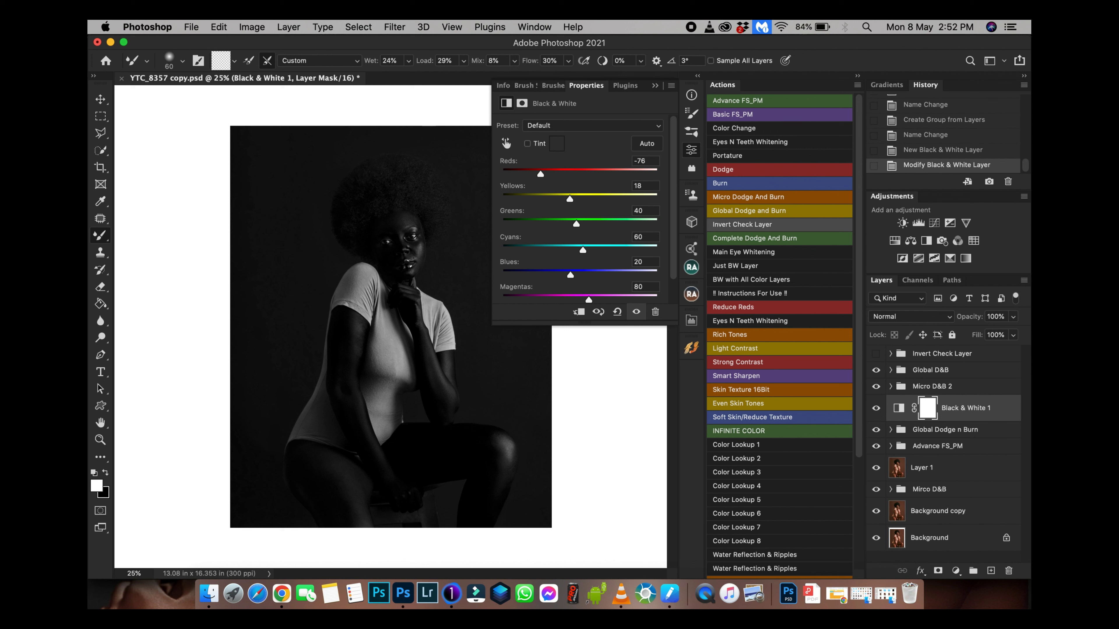
# Switch to the regular Brush tool with its flow set to 3% for dodging the face.
pyautogui.press('super+equal')
pyautogui.press('super+equal')
pyautogui.press('super+equal')
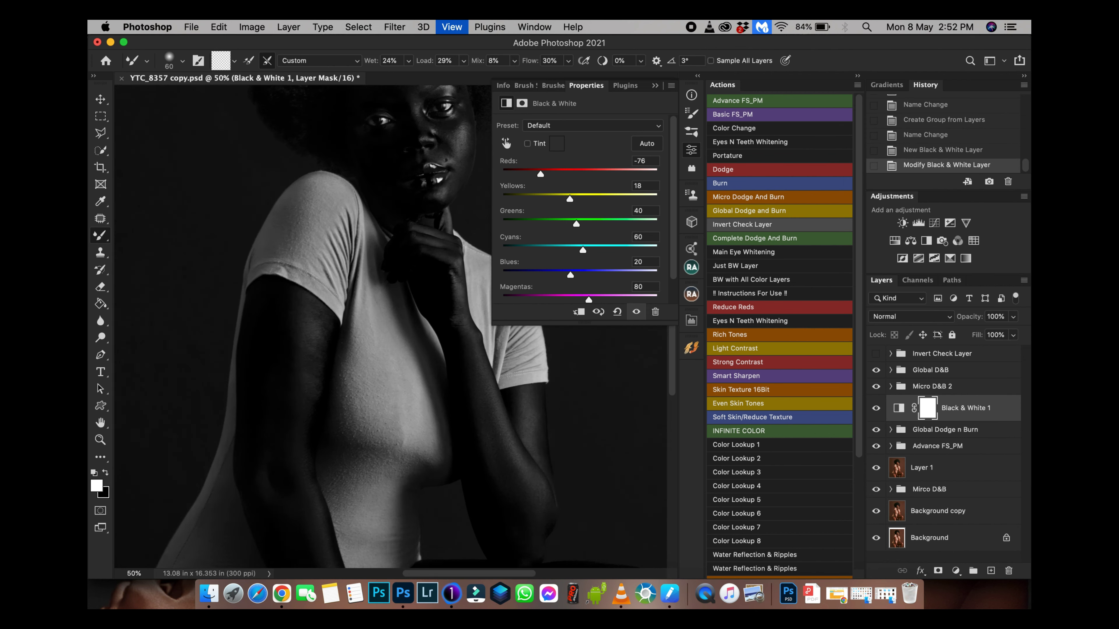
pyautogui.press('super+equal')
pyautogui.scroll(10, 392, 326)
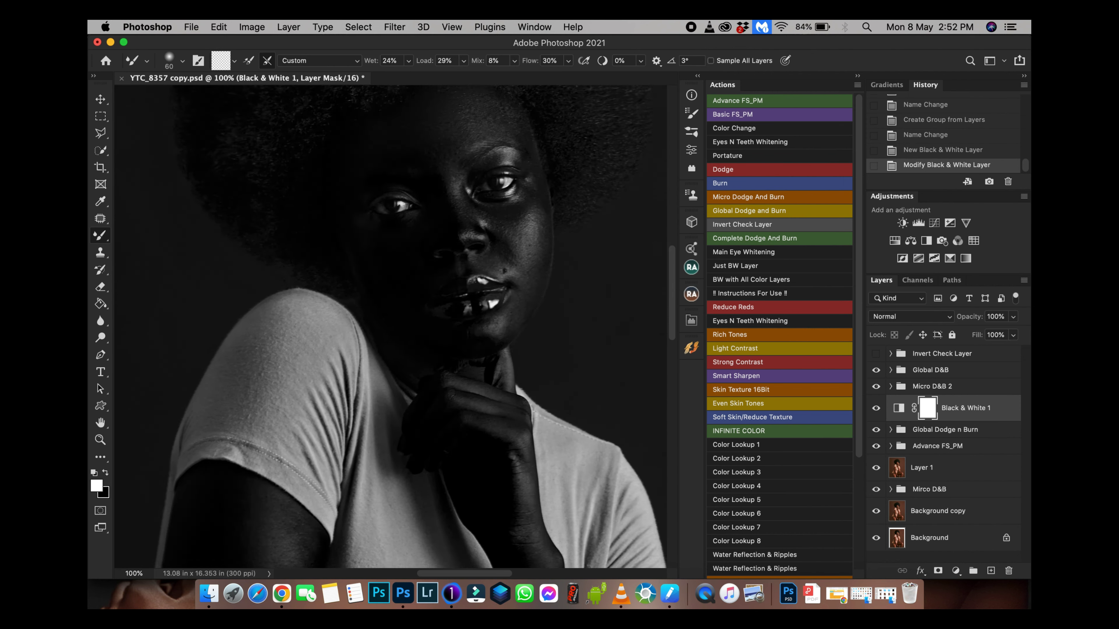
pyautogui.scroll(-1, 392, 326)
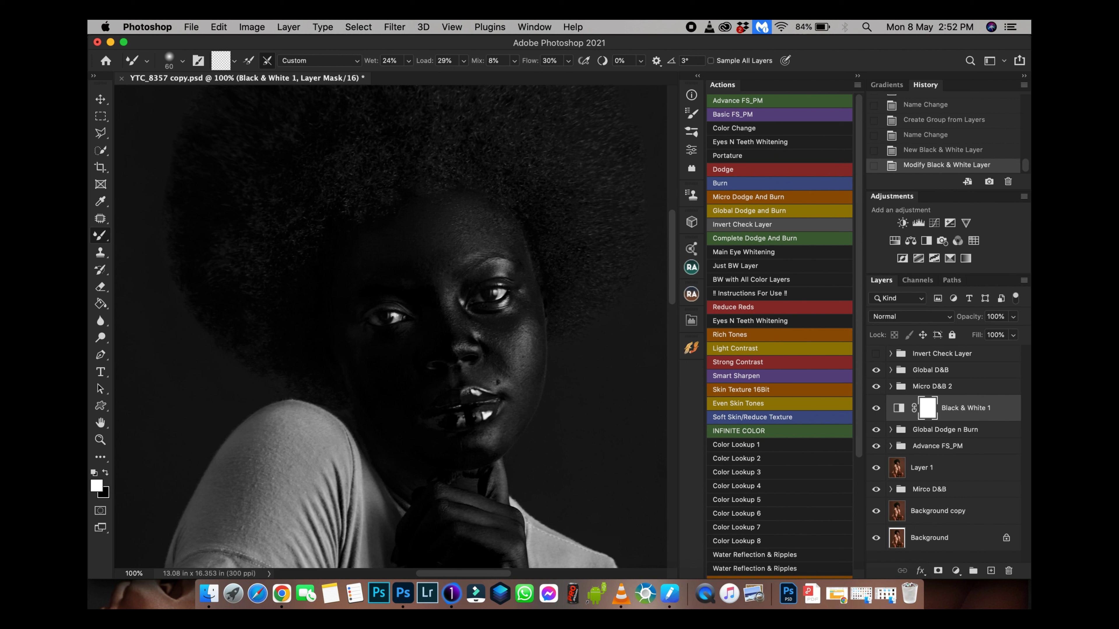
pyautogui.rightClick(101, 236)
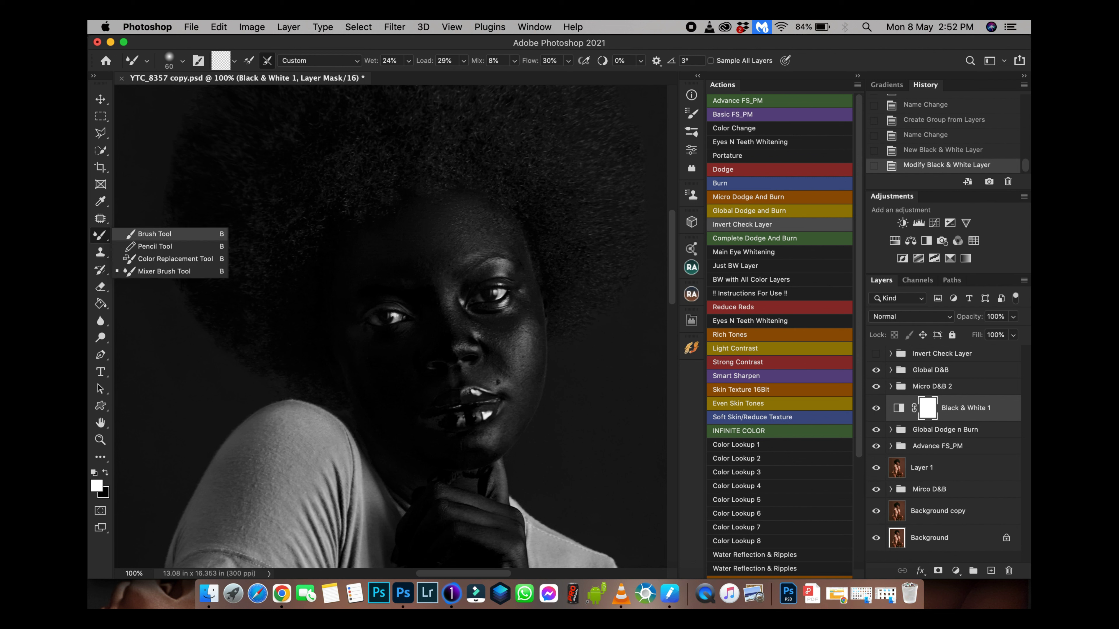
pyautogui.click(154, 235)
pyautogui.click(449, 60)
pyautogui.write('3')
pyautogui.press('Return')
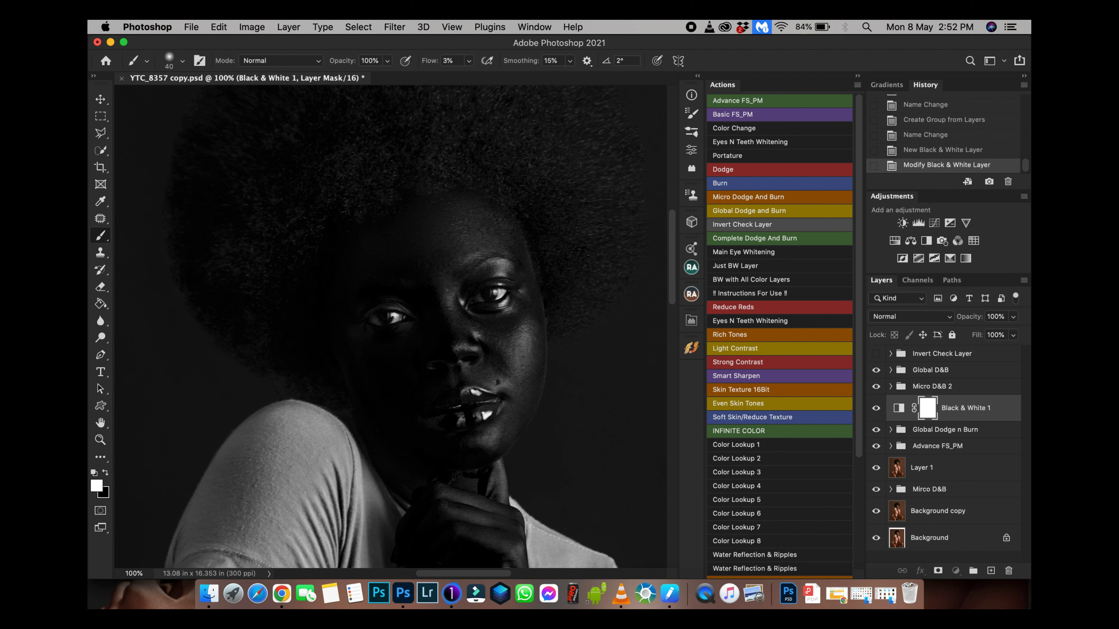
# Paint white over the face on the Dodge layer mask in the Global Dodge n Burn group, using brush sizes 125 and 45.
pyautogui.click(890, 429)
pyautogui.click(938, 477)
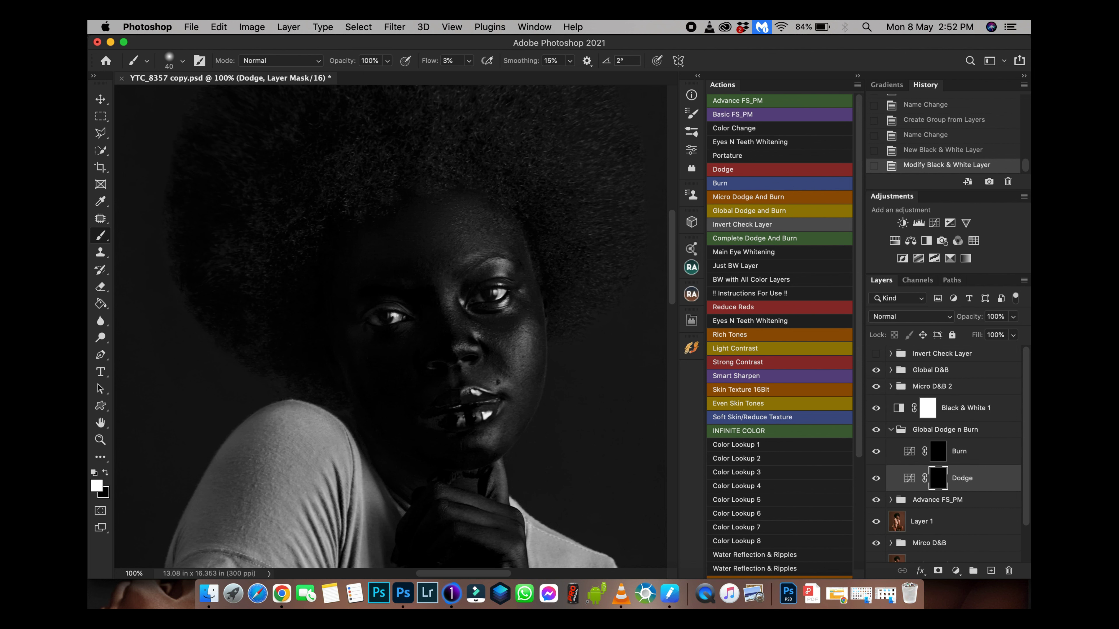
pyautogui.press(']')
pyautogui.press(']')
pyautogui.press(']')
pyautogui.press(']')
pyautogui.scroll(-2, 394, 328)
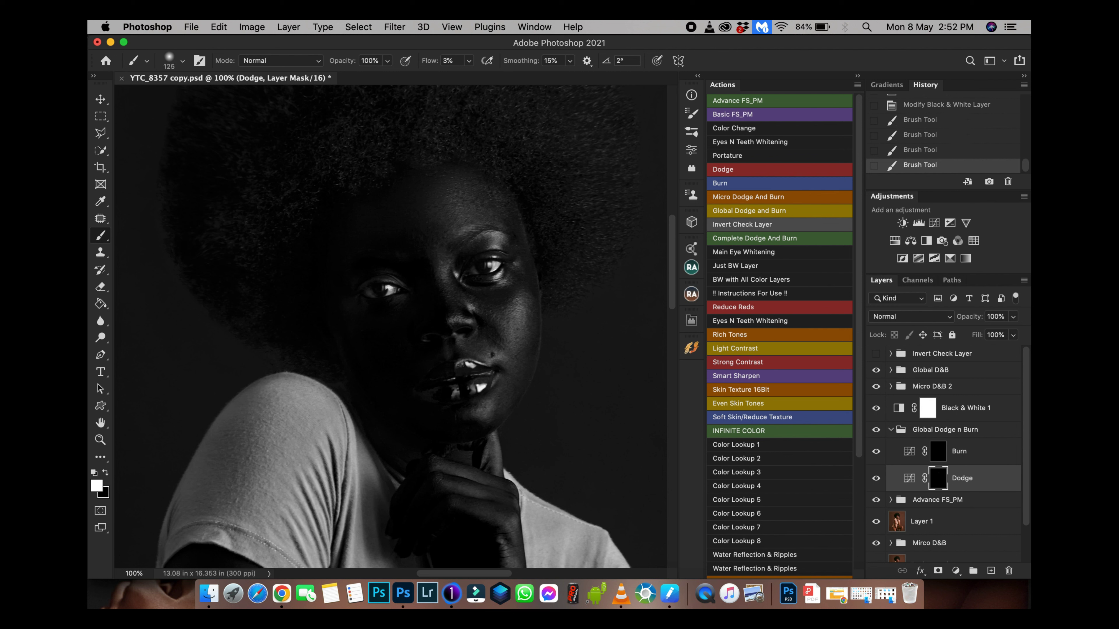
pyautogui.press('[')
pyautogui.press('[')
pyautogui.press('[')
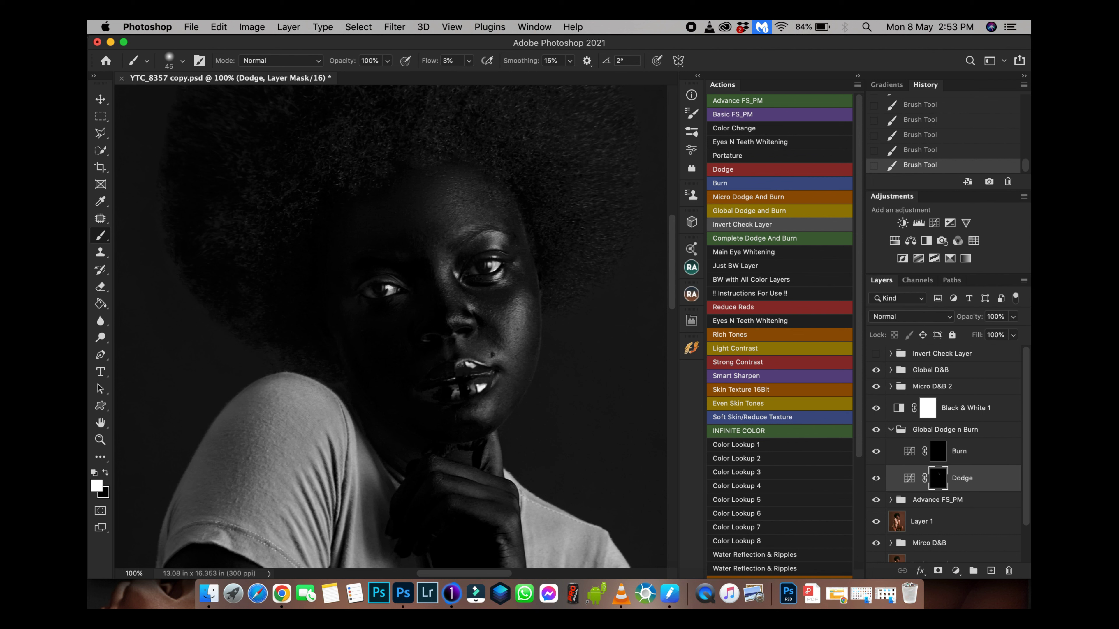
# Continue painting white over the face and raised hand on the Dodge layer mask, using brush sizes 80 and 100.
pyautogui.press(']')
pyautogui.press(']')
pyautogui.press(']')
pyautogui.press('[')
pyautogui.press('[')
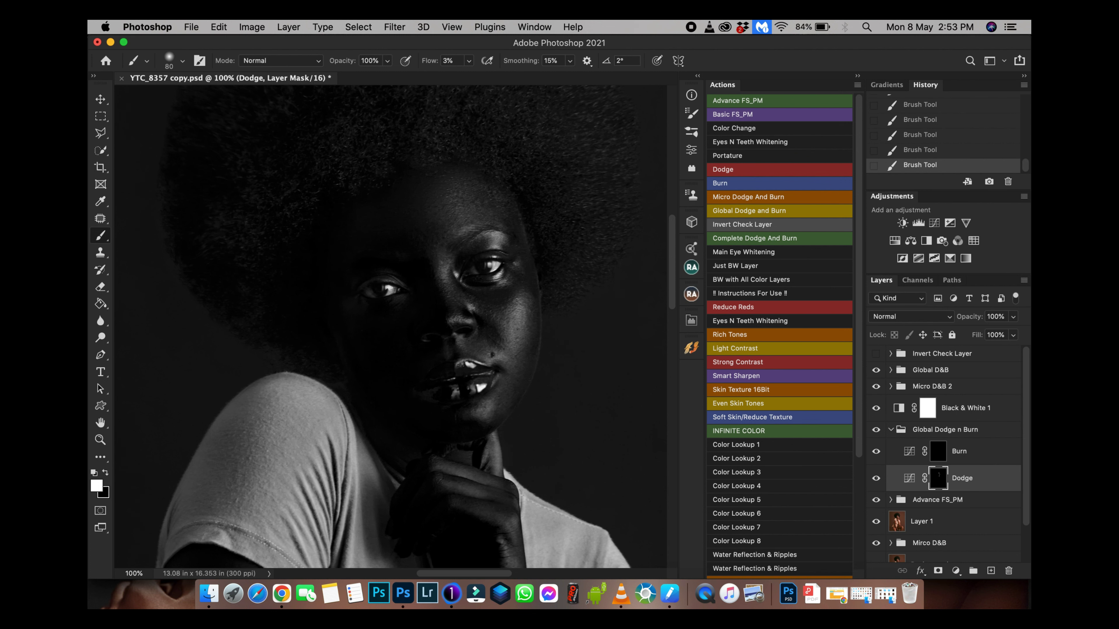
pyautogui.press('super+minus')
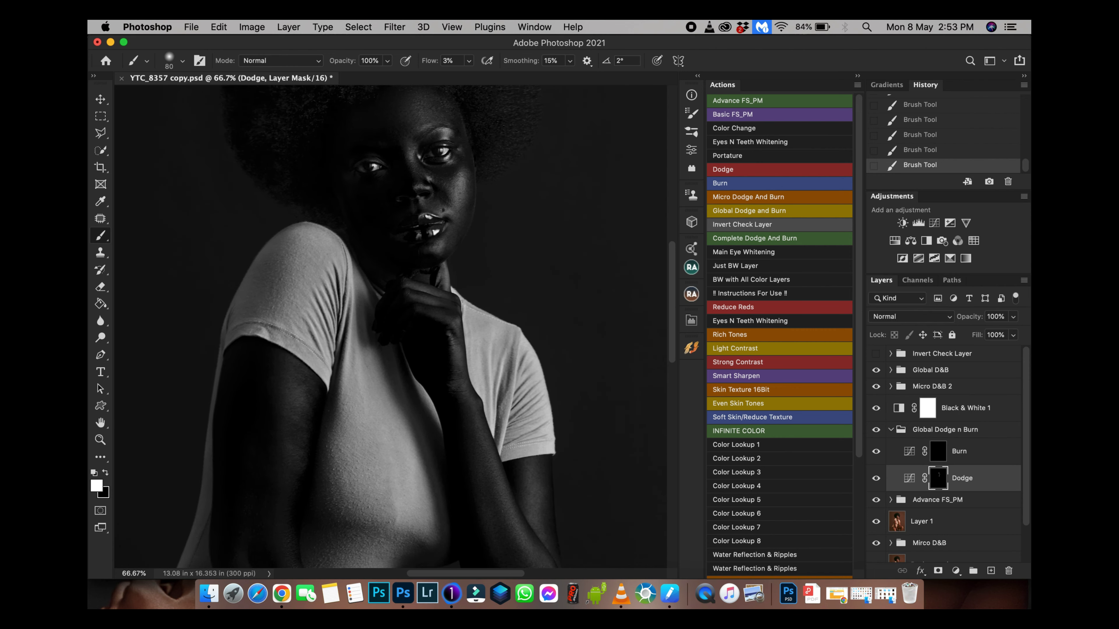
pyautogui.press(']')
pyautogui.press(']')
pyautogui.press(']')
# Dodge the upper arms and forearm by painting white on the Dodge layer mask with a brush up to size 150.
pyautogui.scroll(-5, 394, 327)
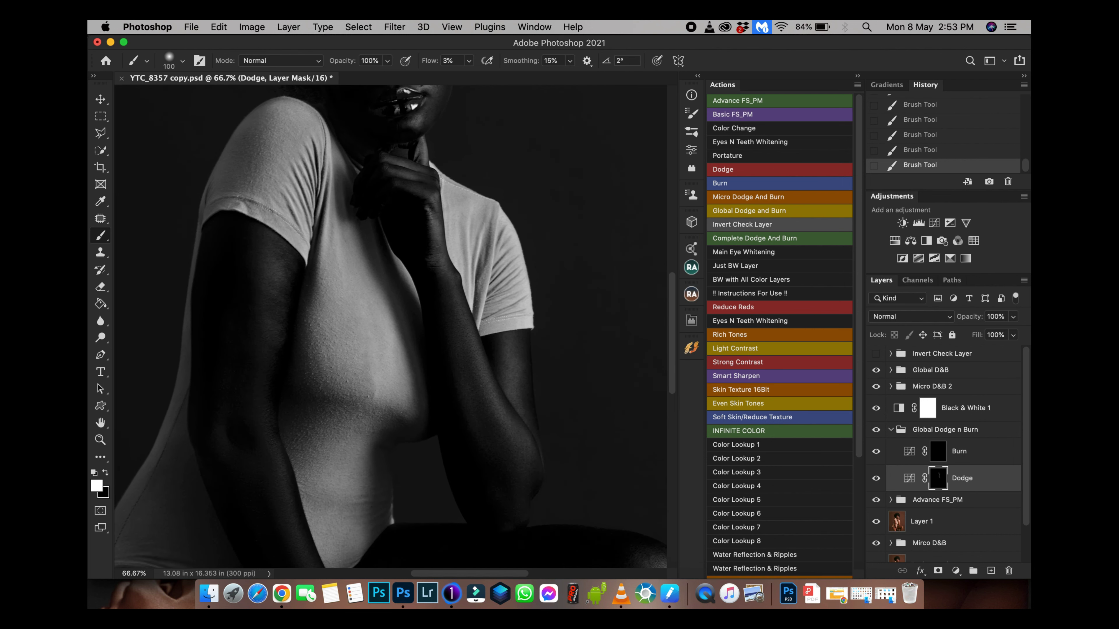
pyautogui.press(']')
pyautogui.press(']')
pyautogui.press('[')
pyautogui.press('[')
pyautogui.press('[')
pyautogui.press('[')
pyautogui.press('[')
pyautogui.press(']')
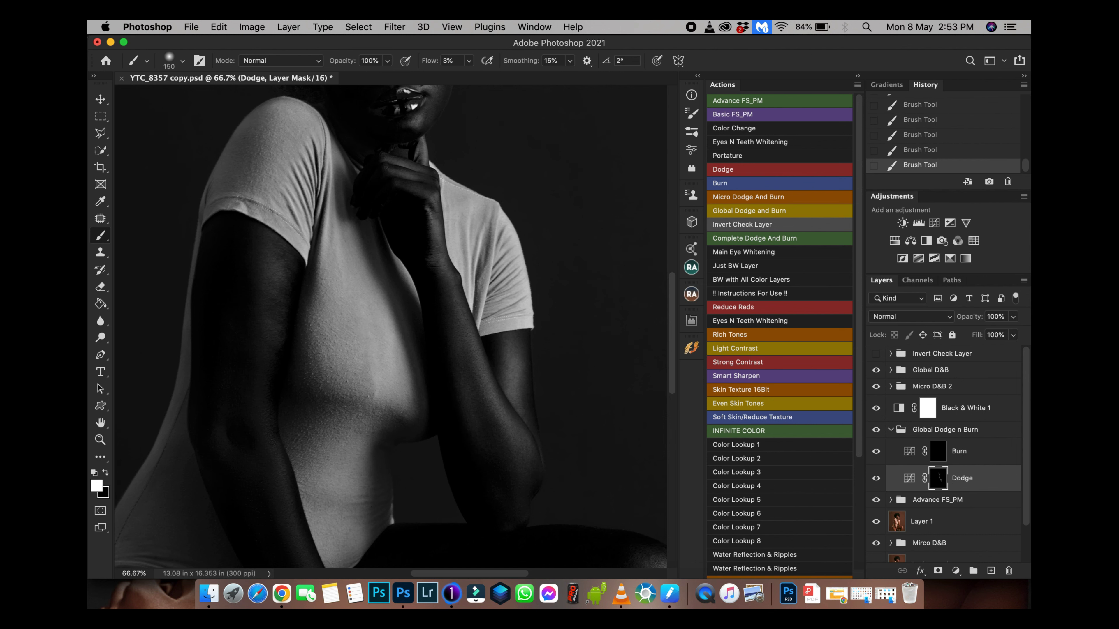
# Dodge the lower arms, elbows and near thigh on the Dodge layer mask with white brush sizes 125 to 175.
pyautogui.scroll(-5, 390, 326)
pyautogui.hscroll(-5, 391, 326)
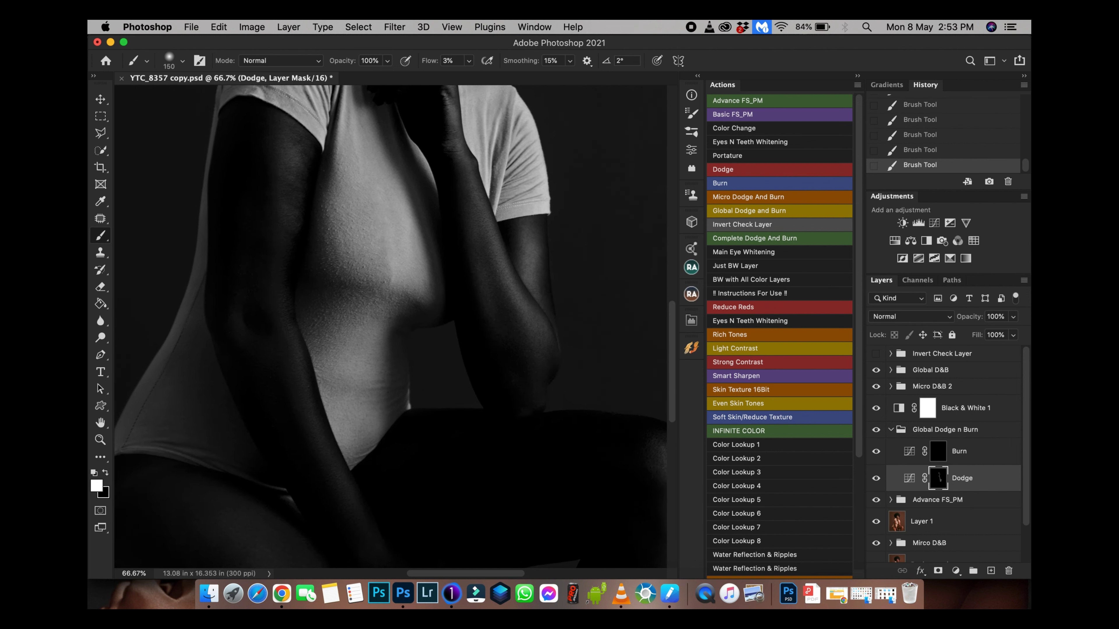
pyautogui.scroll(5, 390, 326)
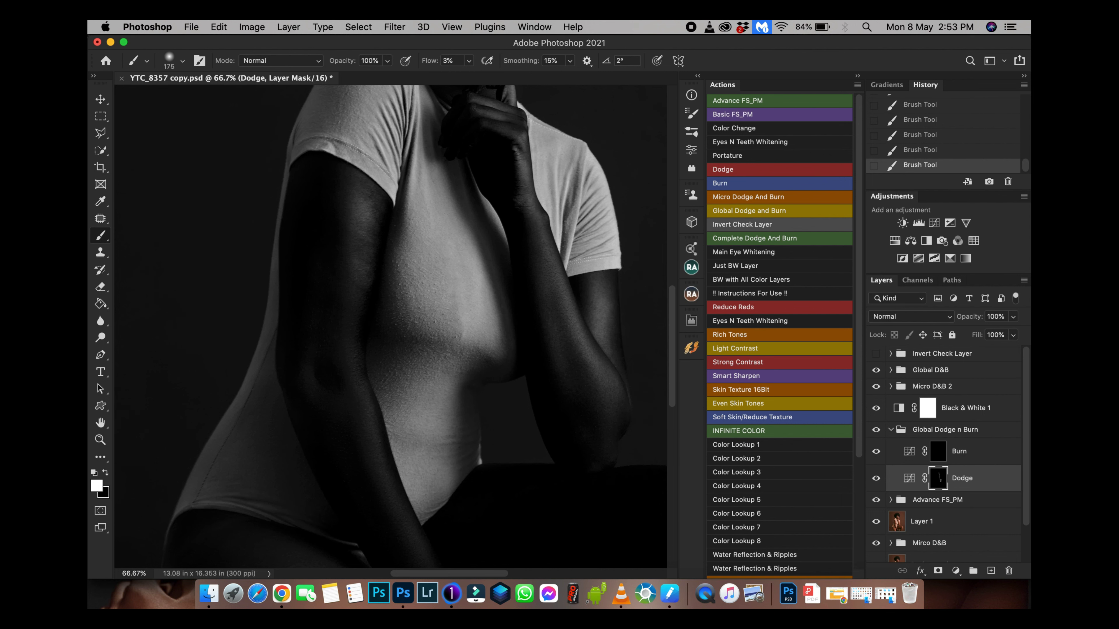
pyautogui.scroll(-3, 390, 326)
pyautogui.hscroll(-1, 391, 326)
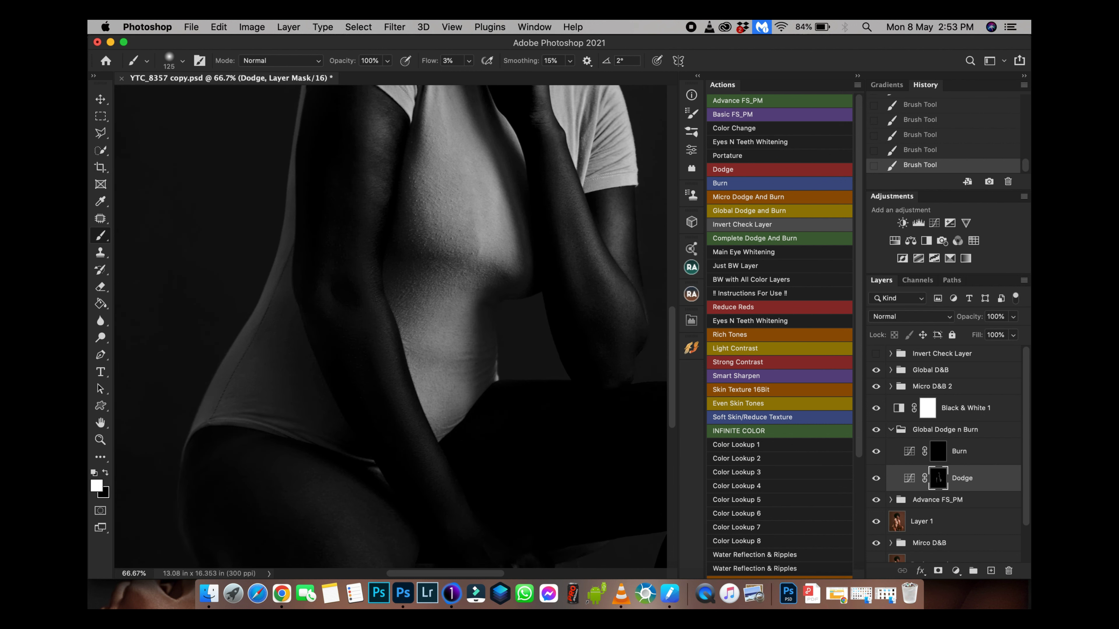
pyautogui.scroll(-5, 390, 326)
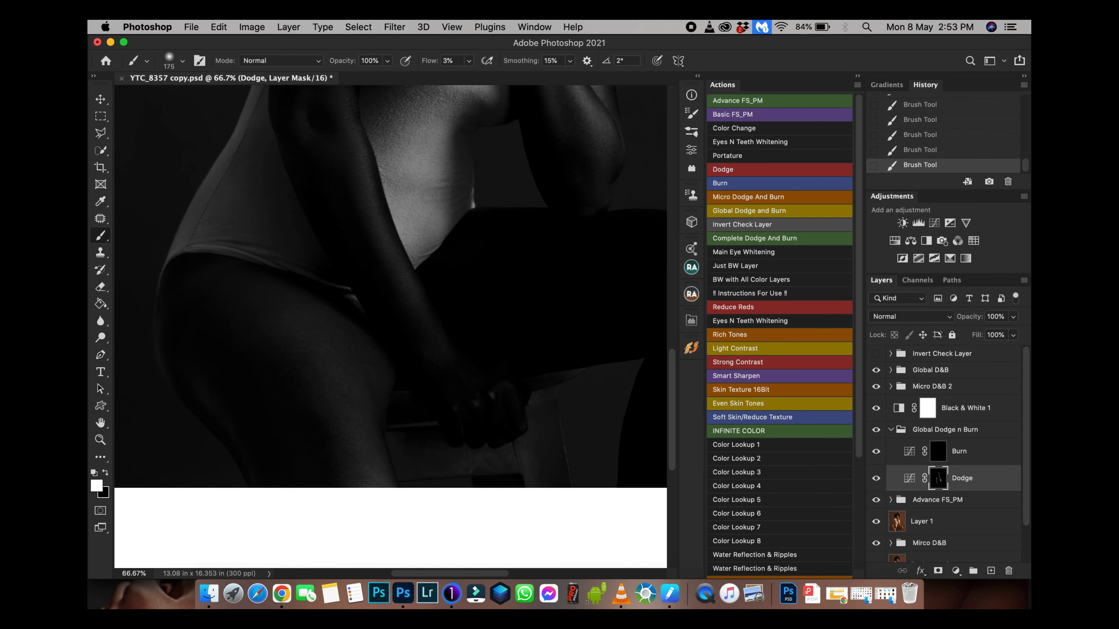
pyautogui.scroll(-2, 391, 326)
pyautogui.hscroll(-1, 391, 326)
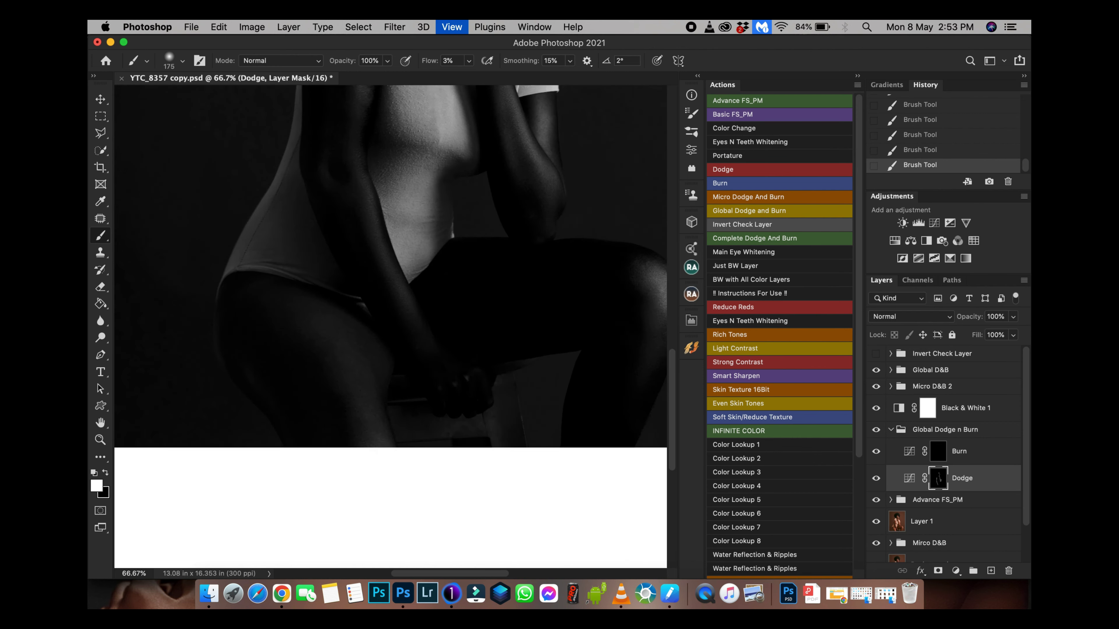
# Brighten the highlights of the thighs and knee on the Dodge layer mask with a white brush of size 300.
pyautogui.press('super+minus')
pyautogui.press('super+minus')
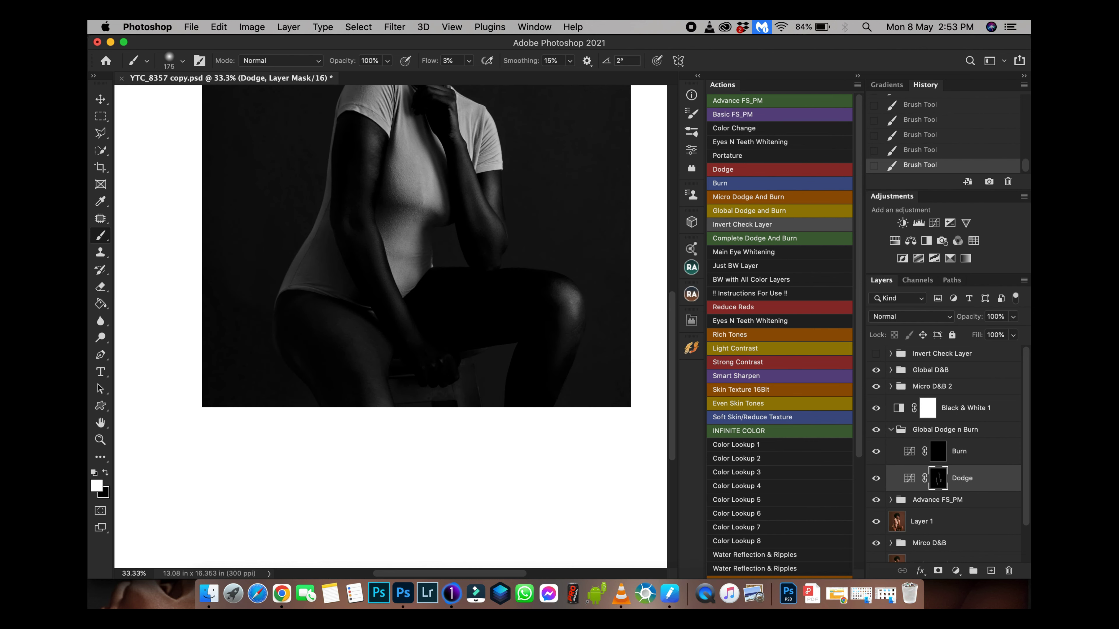
pyautogui.press(']')
pyautogui.press(']')
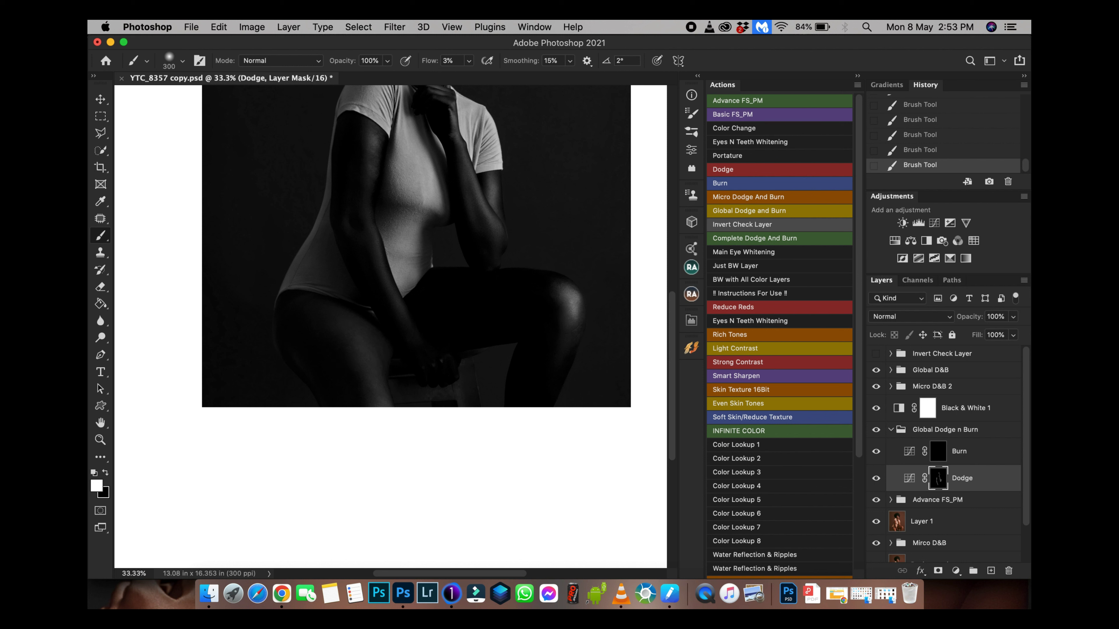
# Return to the face and refine its highlights on the Dodge layer mask with the brush reduced to size 80.
pyautogui.scroll(10, 423, 308)
pyautogui.press('super+equal')
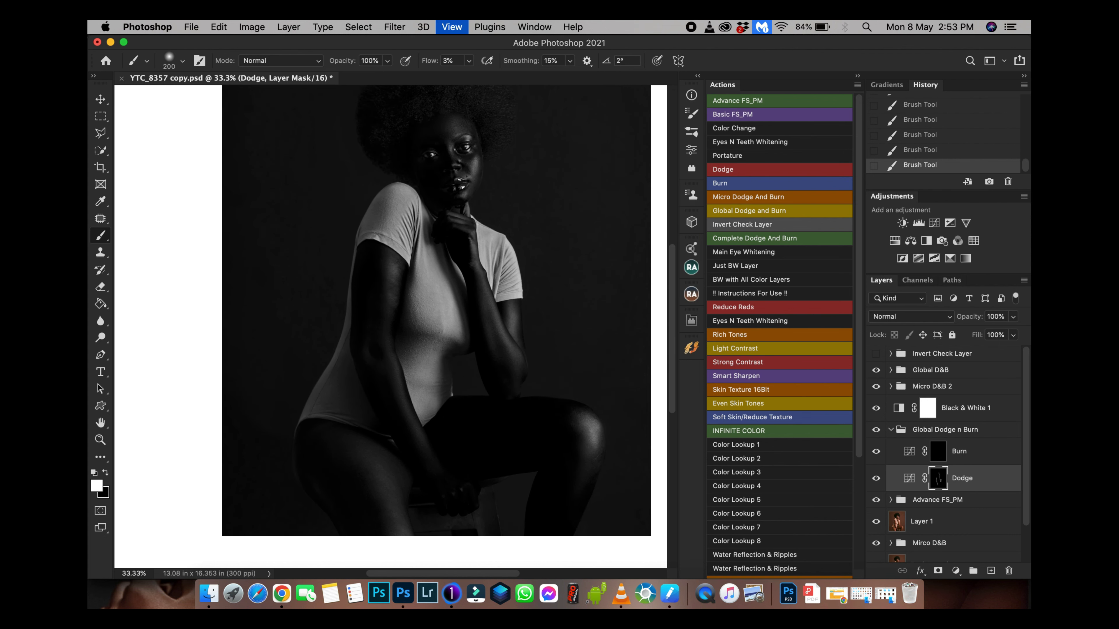
pyautogui.scroll(5, 394, 326)
pyautogui.press('super+equal')
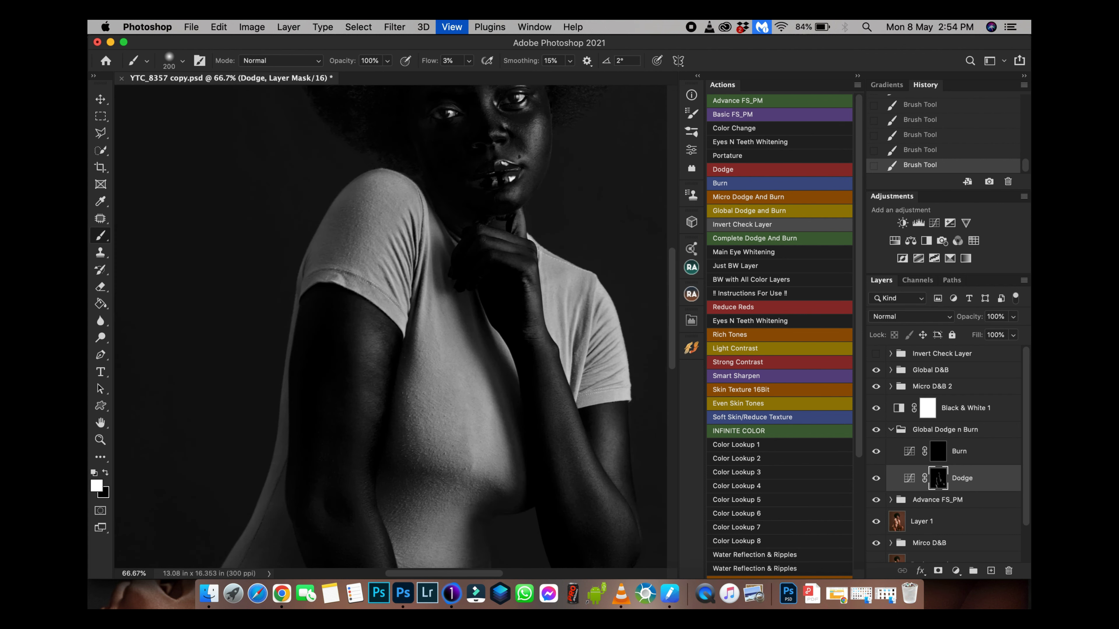
pyautogui.scroll(5, 390, 326)
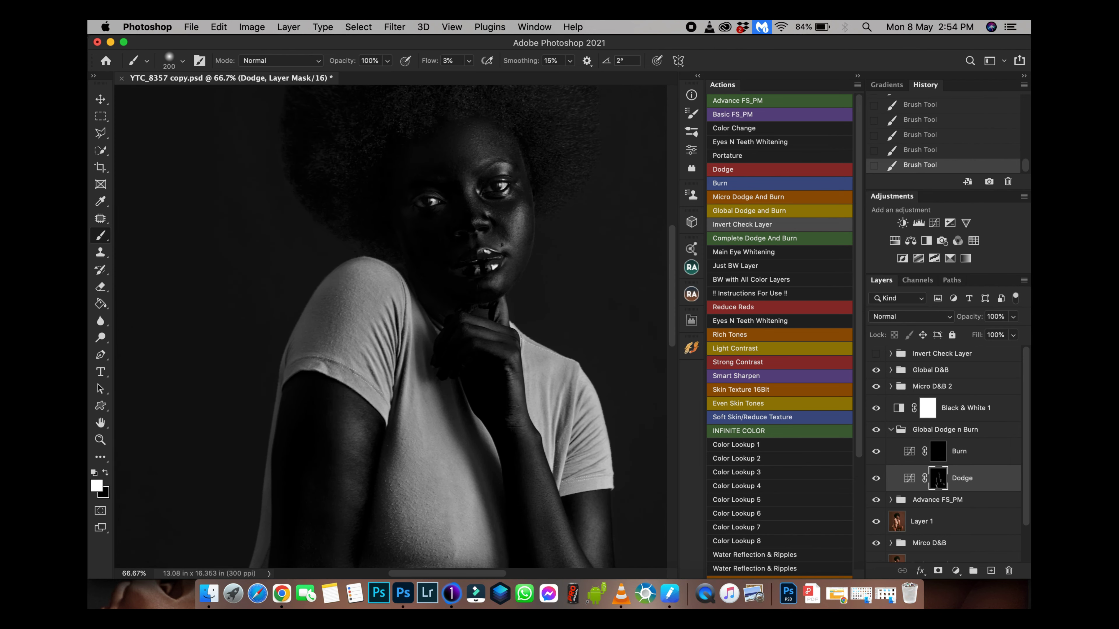
pyautogui.press('super+equal')
pyautogui.scroll(5, 390, 326)
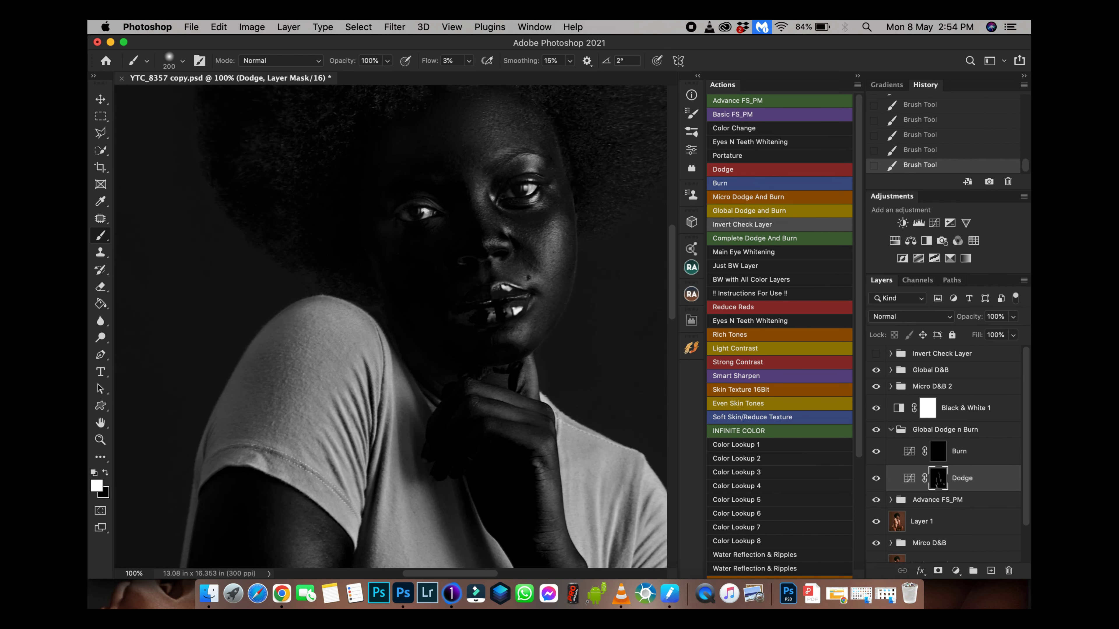
pyautogui.press('[')
pyautogui.press('[')
pyautogui.press('[')
pyautogui.press('[')
pyautogui.press('[')
# Darken the face's shadow areas by painting white on the Burn layer mask with brush sizes 175 and 125.
pyautogui.click(937, 451)
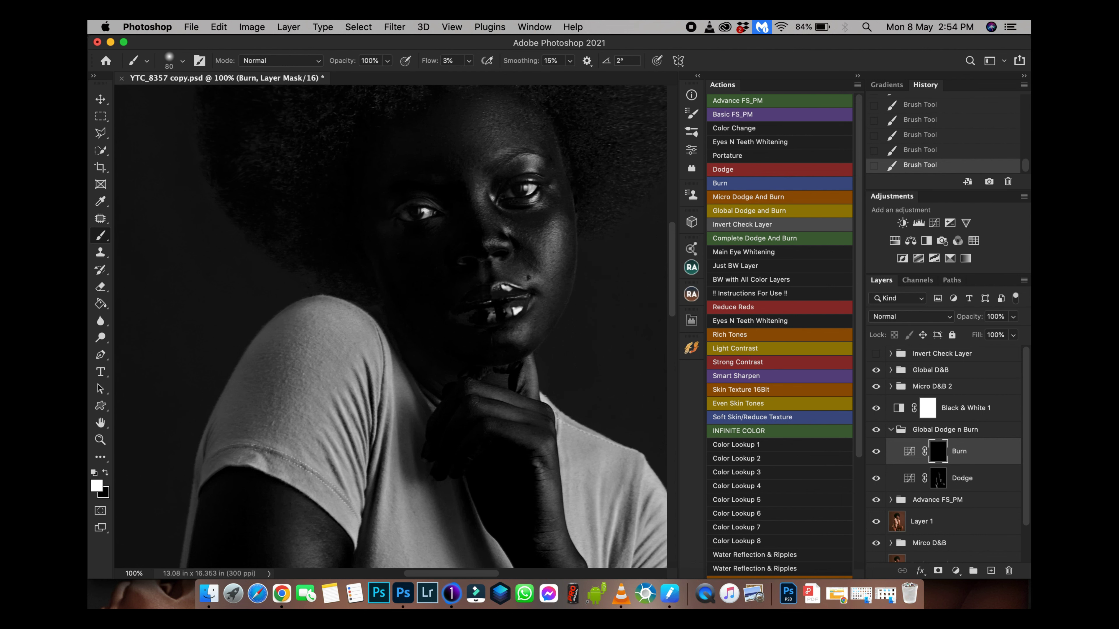
pyautogui.scroll(5, 391, 326)
pyautogui.press(']')
pyautogui.press(']')
pyautogui.press(']')
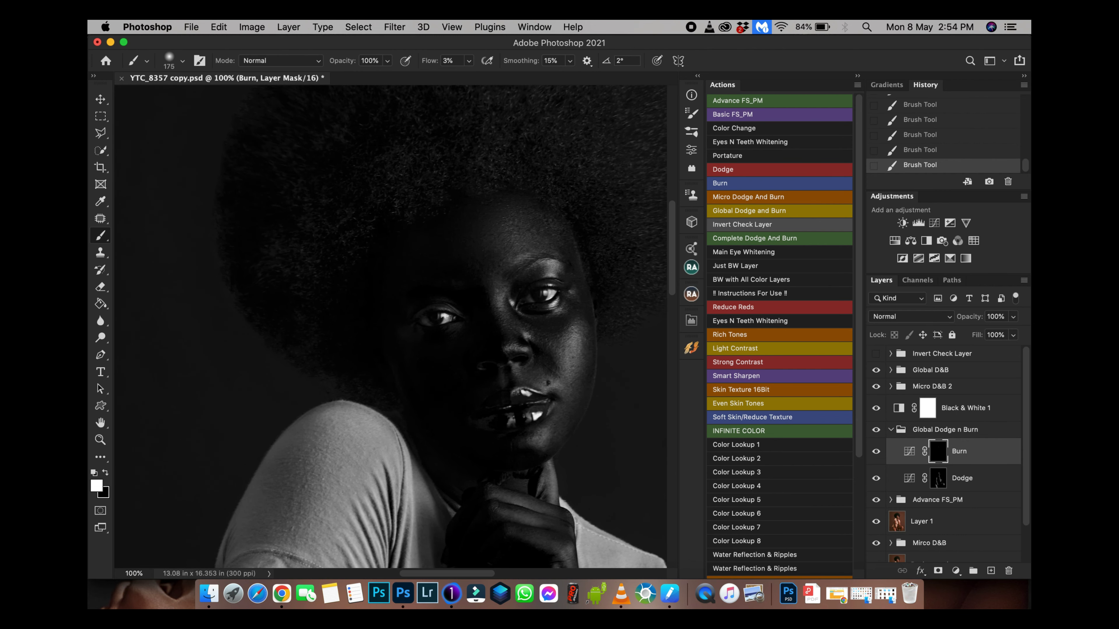
pyautogui.click(938, 478)
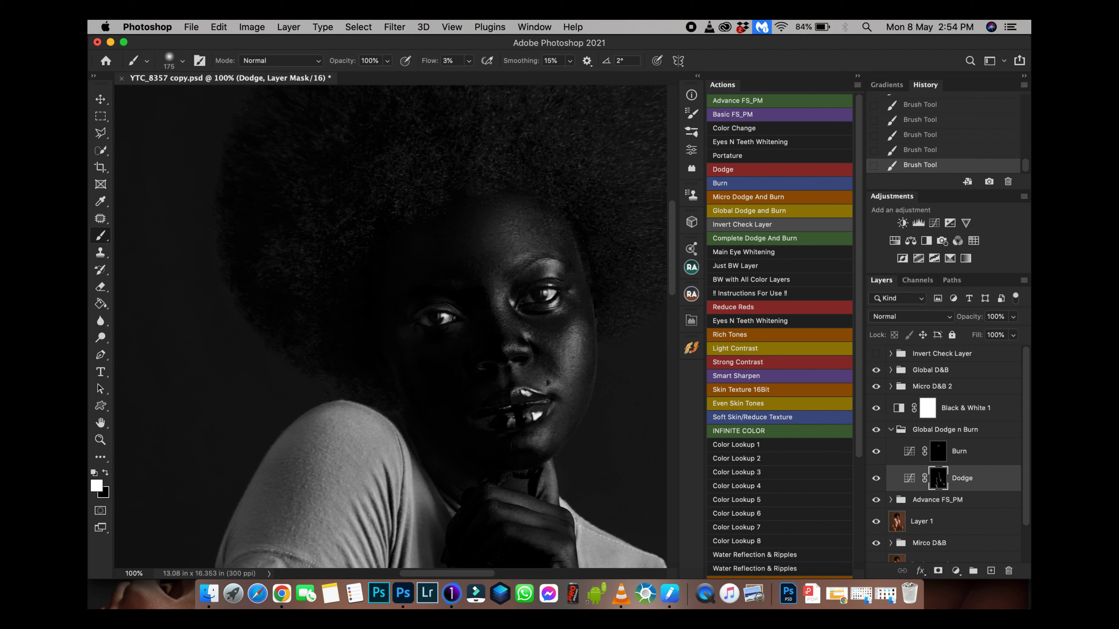
pyautogui.click(938, 451)
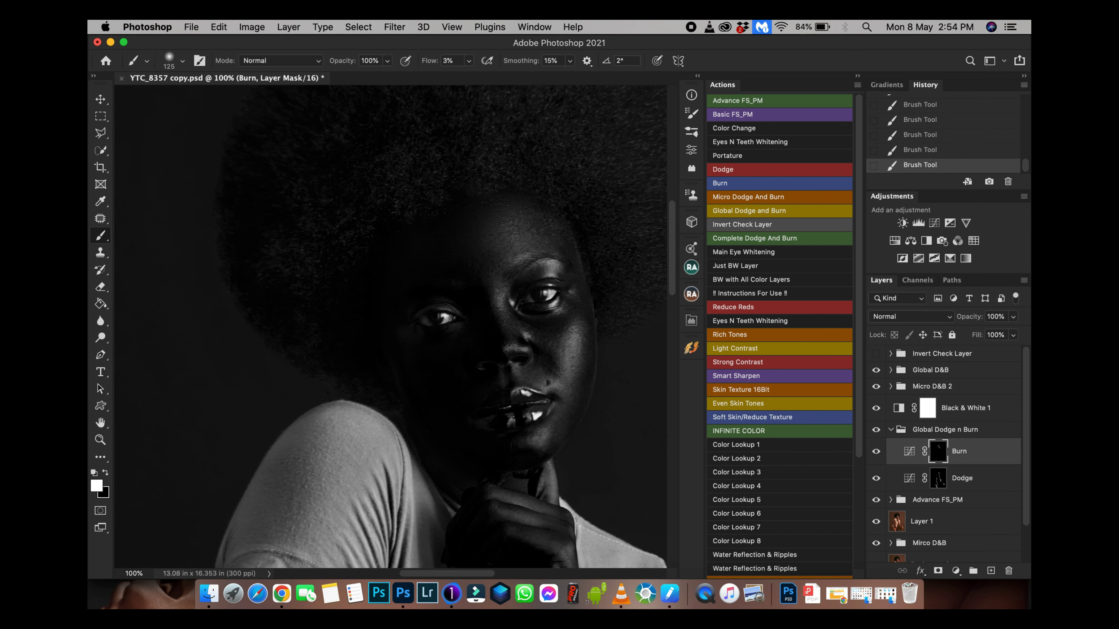
# Burn the shadow areas of the arms on the Burn layer mask with white brush sizes 125, 150 and 175.
pyautogui.scroll(-10, 391, 326)
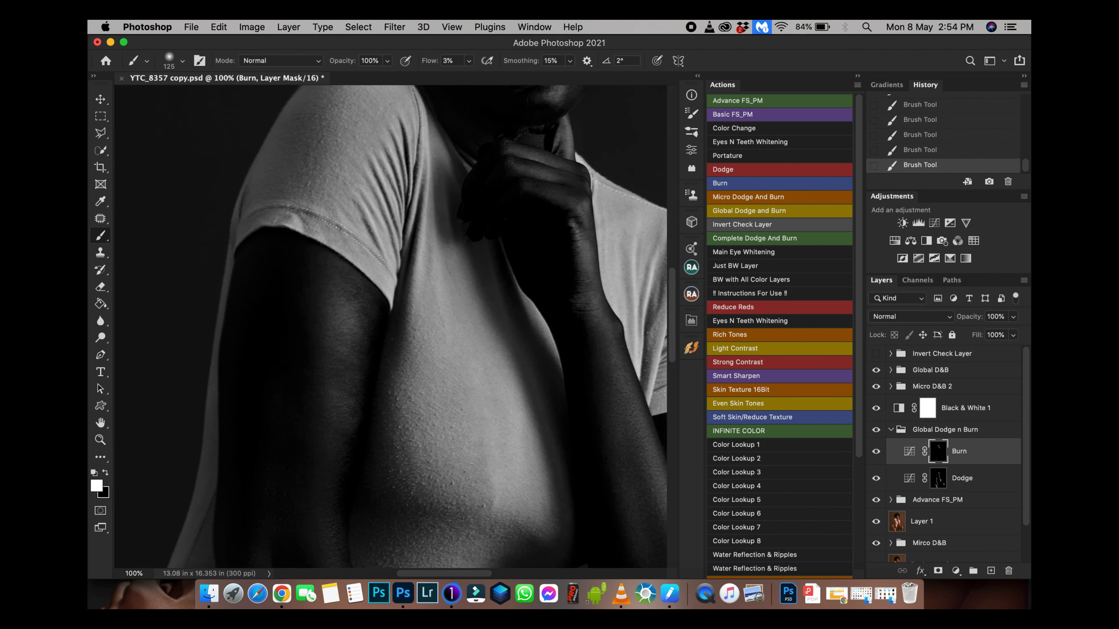
pyautogui.press('super+minus')
pyautogui.press('super+minus')
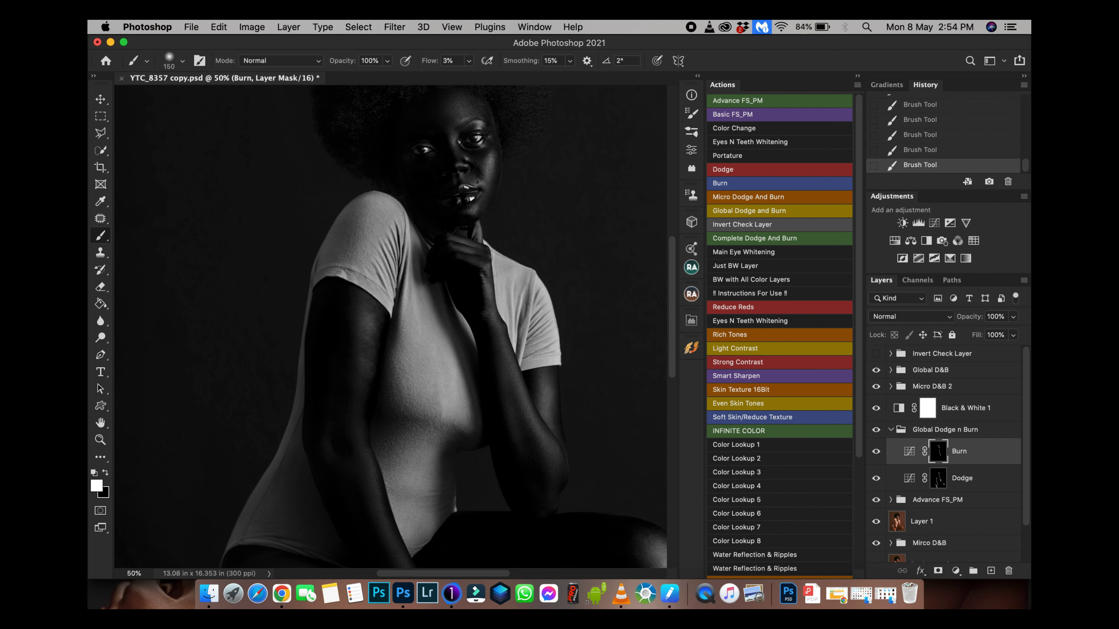
pyautogui.scroll(-5, 390, 326)
pyautogui.hscroll(-3, 390, 326)
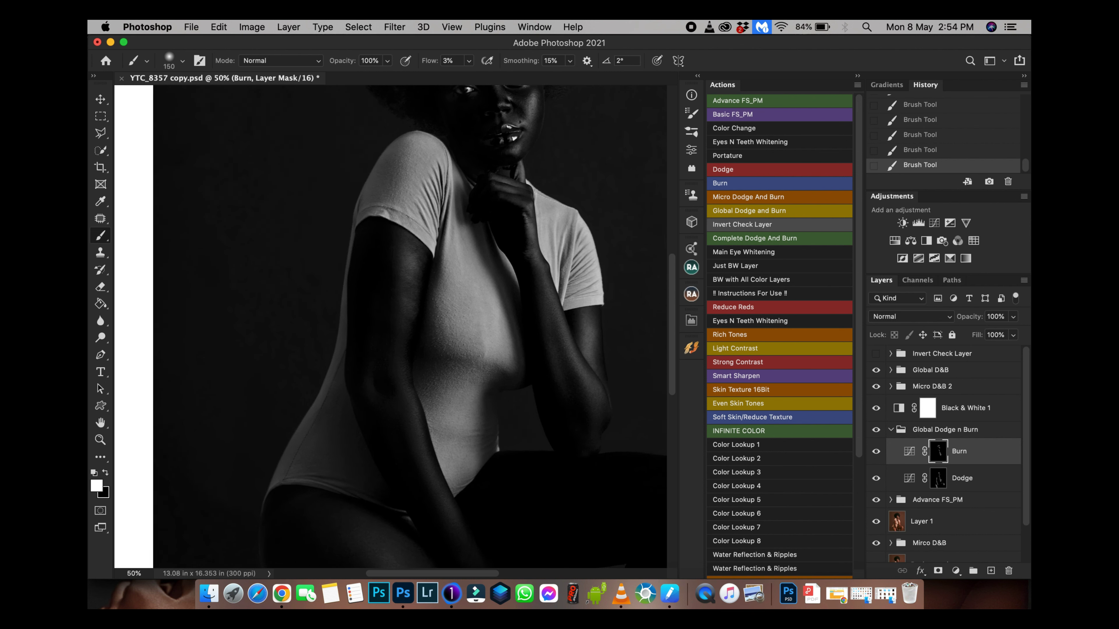
pyautogui.press(']')
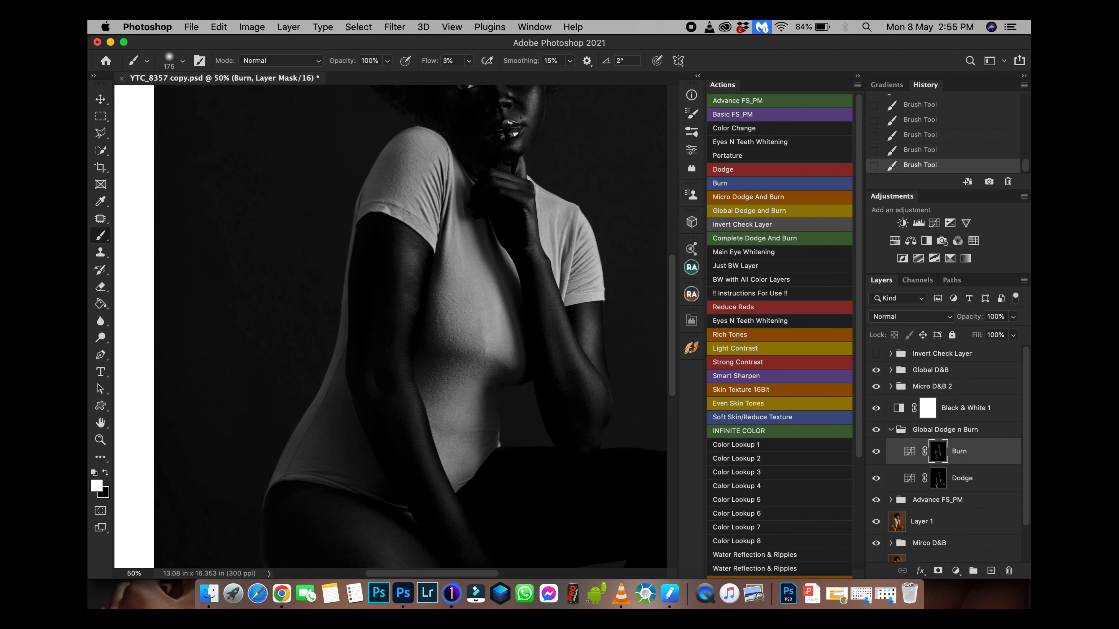
# Burn the remaining body and leg shadows on the Burn layer mask, varying the white brush from size 200 upward.
pyautogui.press('super+minus')
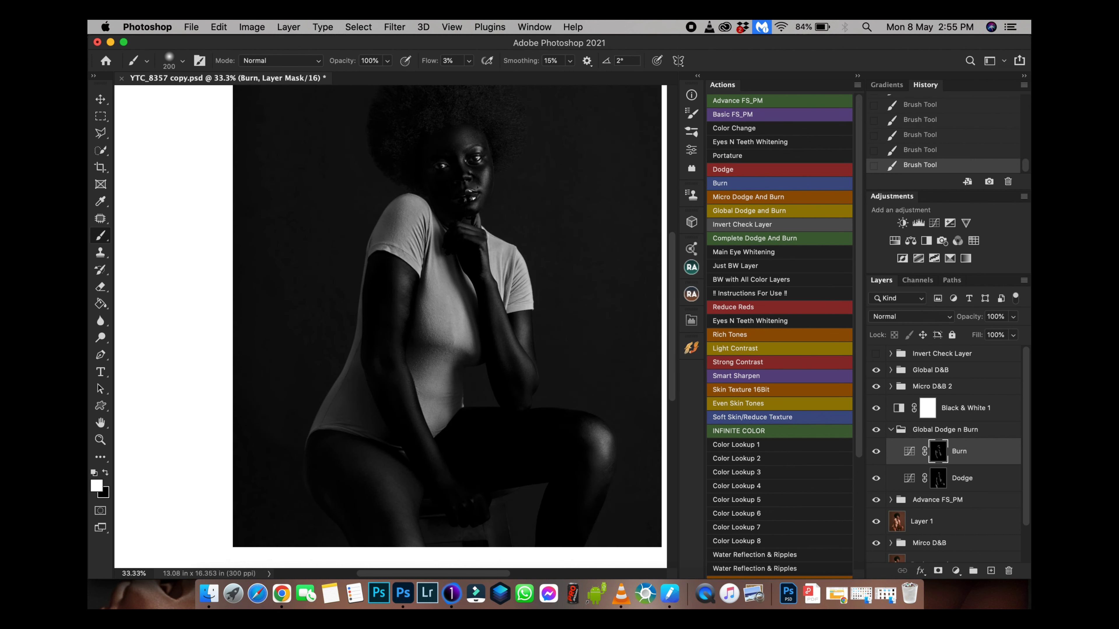
pyautogui.press(']')
pyautogui.press(']')
pyautogui.press(']')
pyautogui.press(']')
pyautogui.press(']')
pyautogui.press(']')
pyautogui.press('[')
pyautogui.press('[')
pyautogui.press('[')
pyautogui.press('[')
pyautogui.press('[')
# Toggle the Black & White 1 layer's visibility and leave it hidden to review the whole portrait in color.
pyautogui.click(877, 409)
pyautogui.press('super+equal')
pyautogui.press('super+minus')
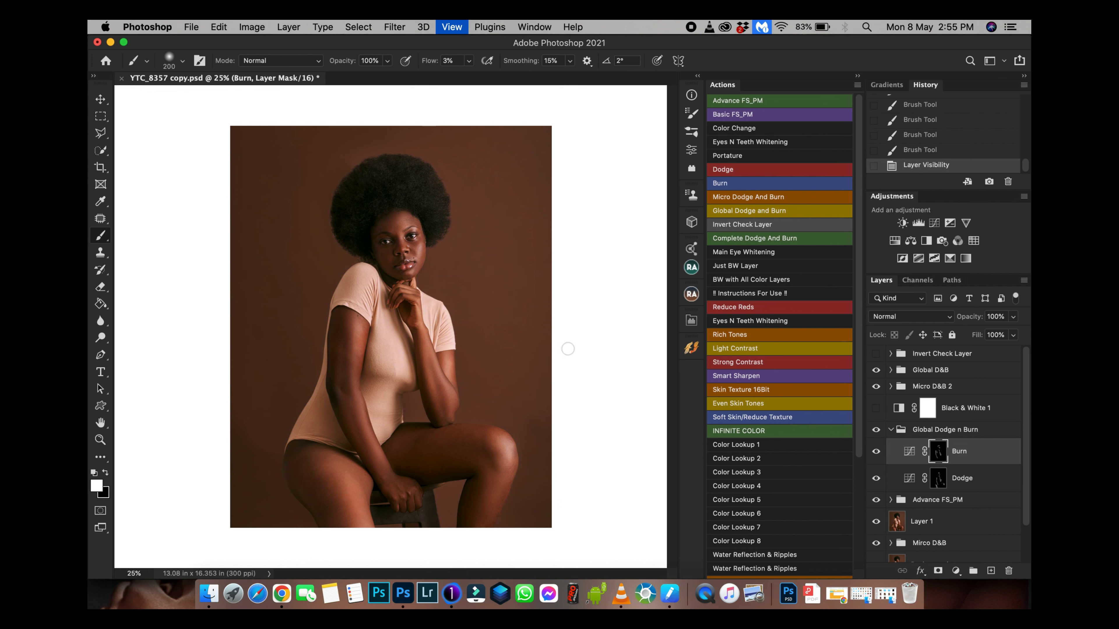
pyautogui.press('super+comma')
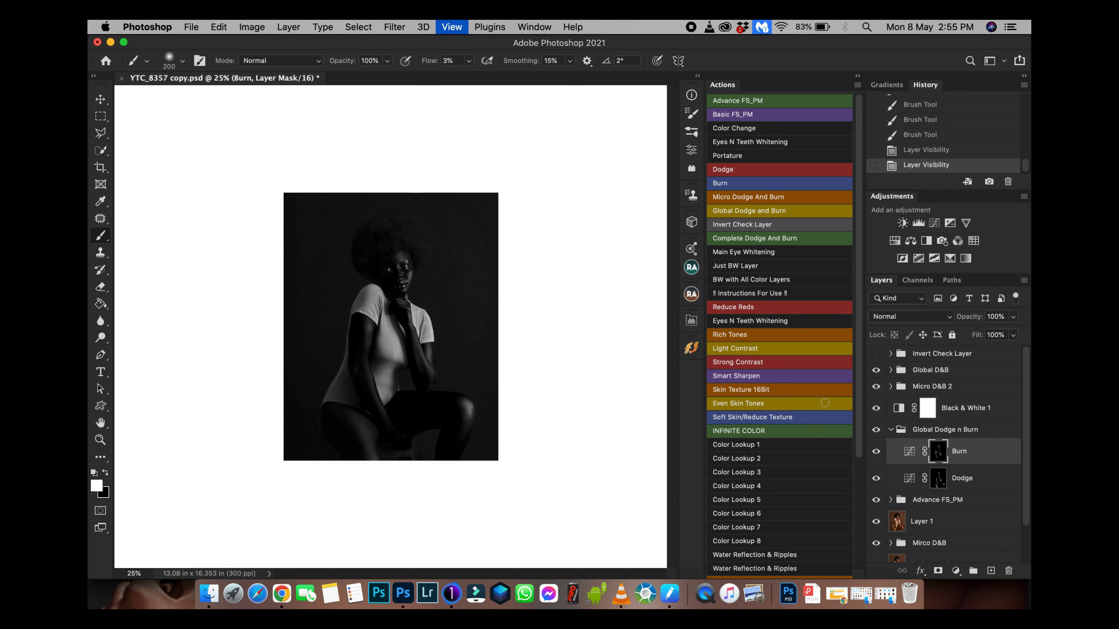
pyautogui.press('super+minus')
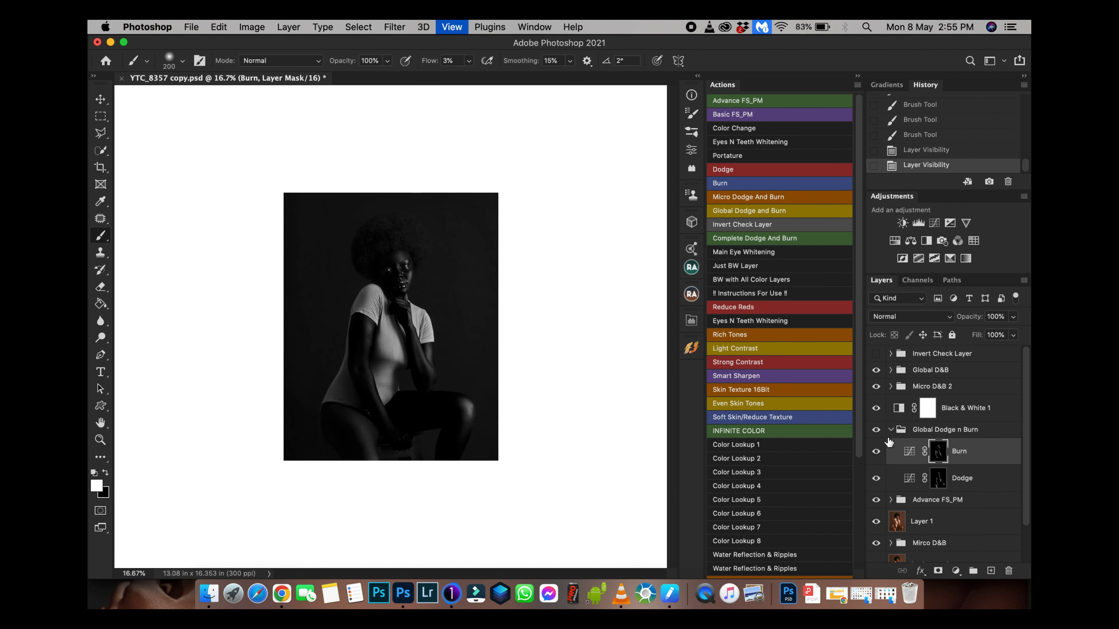
pyautogui.press('super+comma')
pyautogui.press('super+equal')
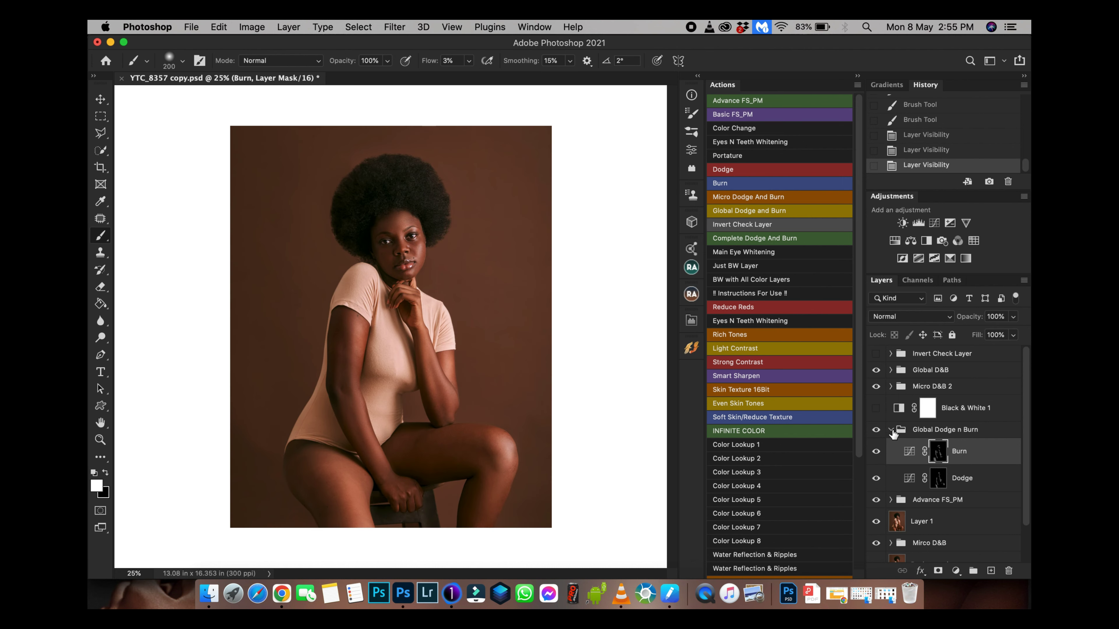
# Toggle the Global Dodge n Burn group's visibility to compare the portrait before and after.
pyautogui.click(876, 430)
pyautogui.click(876, 430)
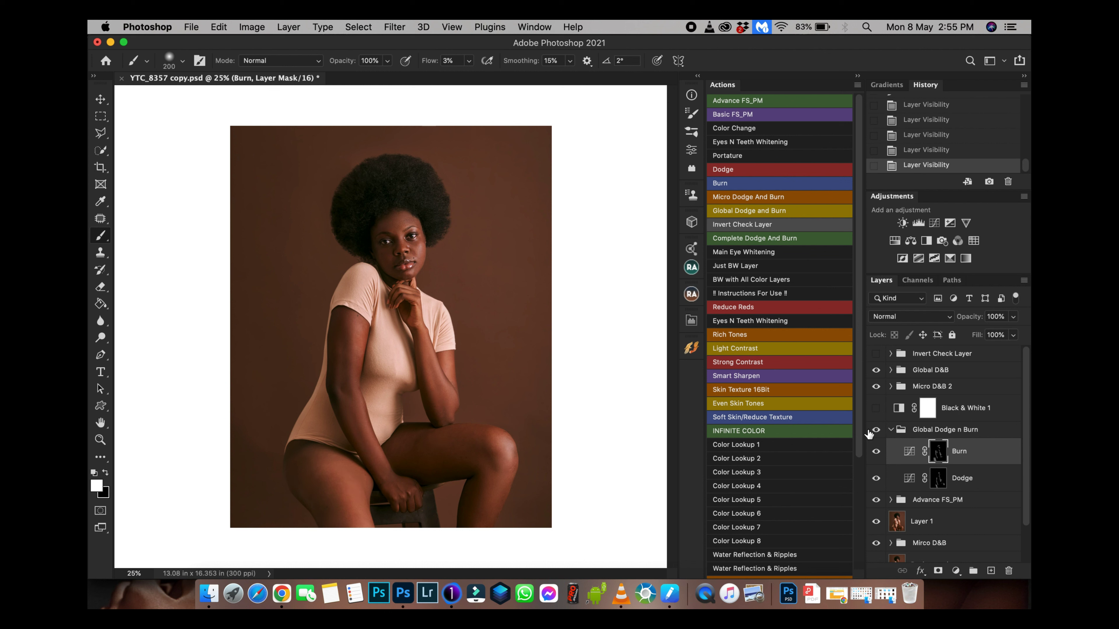
pyautogui.click(876, 431)
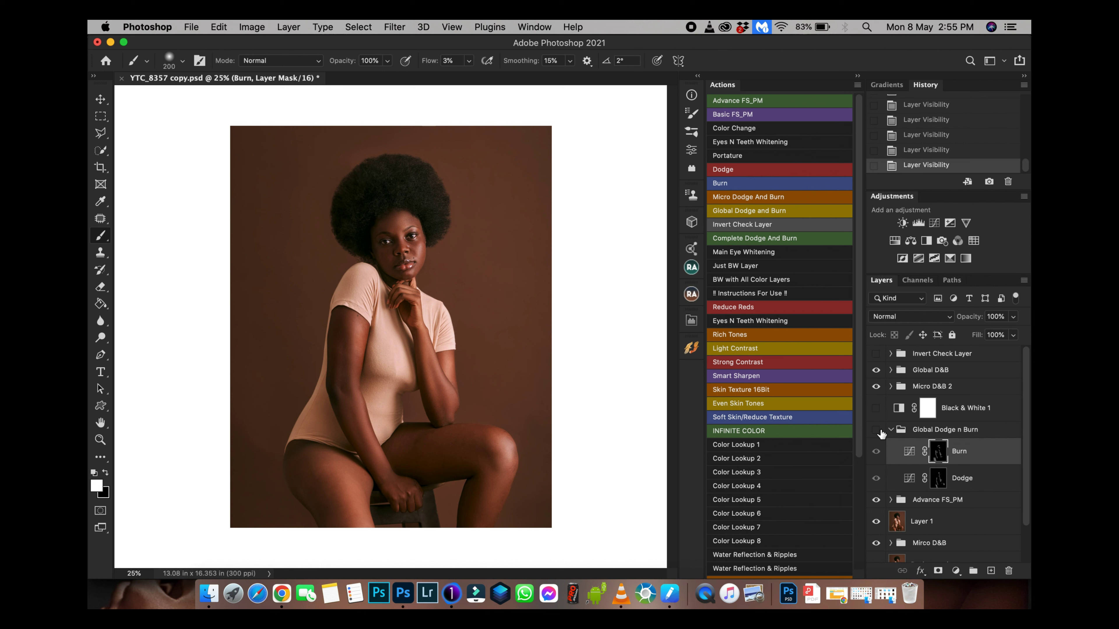
pyautogui.click(877, 431)
pyautogui.click(877, 431)
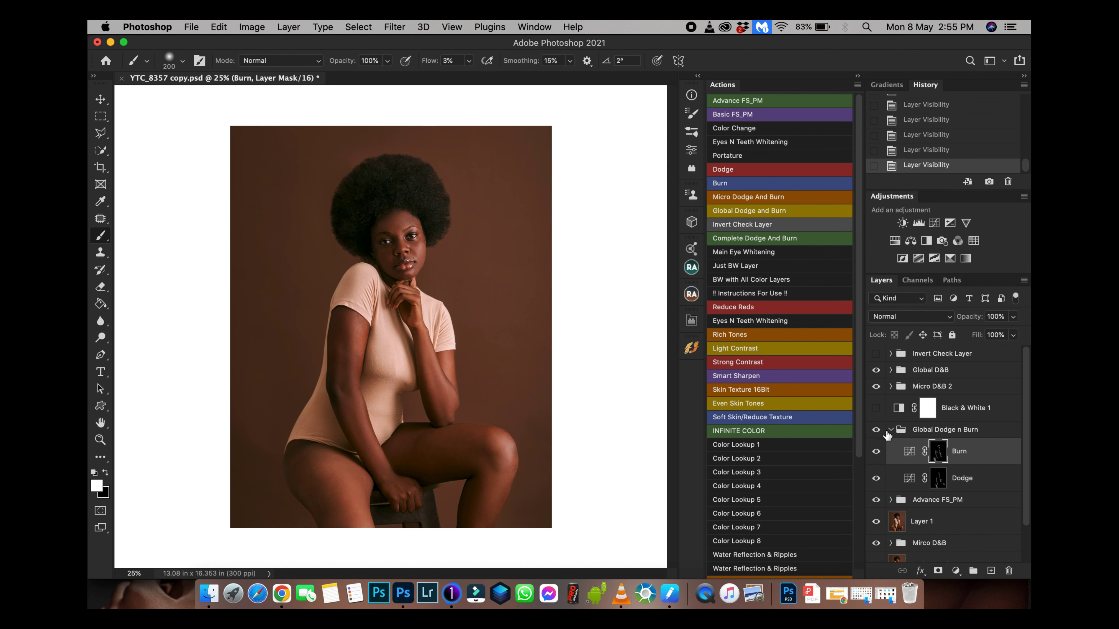
# Collapse the Global Dodge n Burn group and delete the Black & White 1 adjustment layer above it.
pyautogui.click(891, 430)
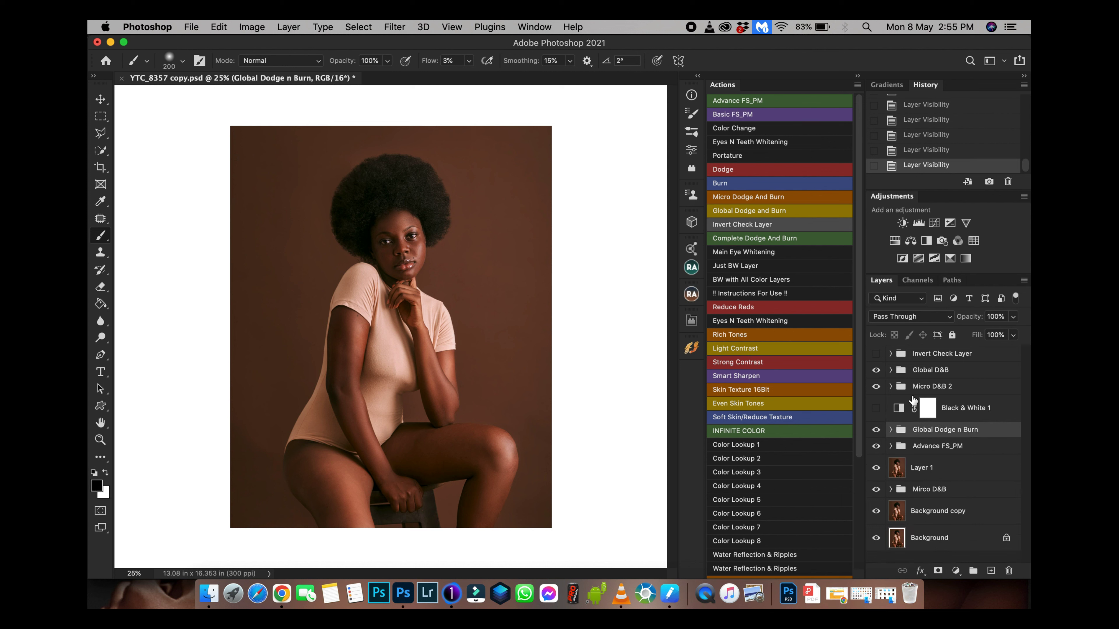
pyautogui.moveTo(961, 407); pyautogui.dragTo(1010, 571)
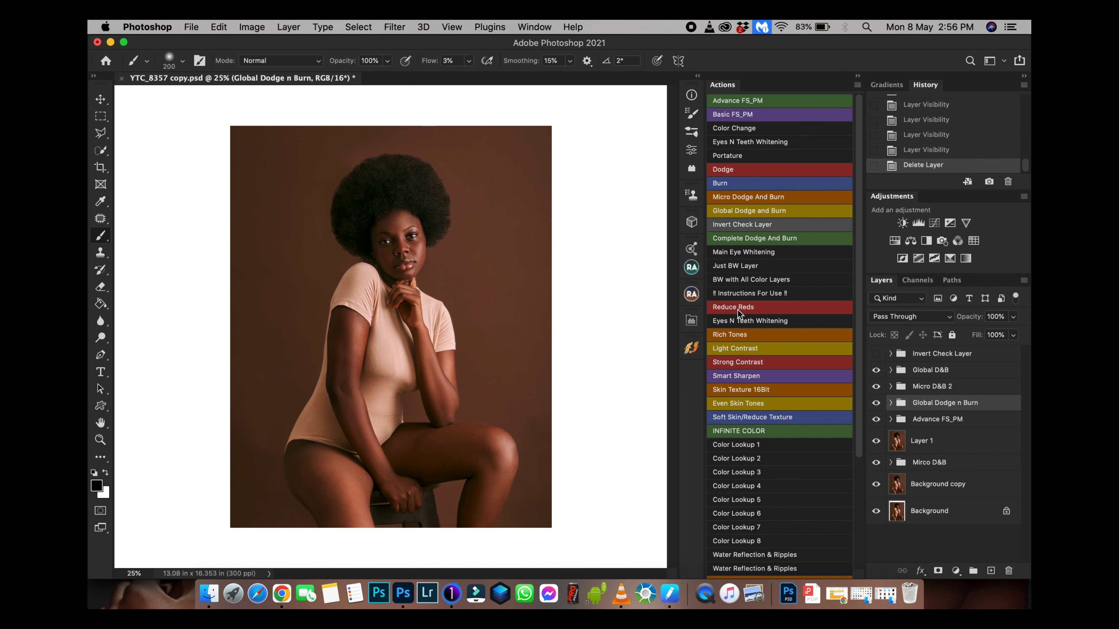
# Run the Eyes N Teeth Whitening action above the Global Dodge n Burn group.
pyautogui.click(741, 140)
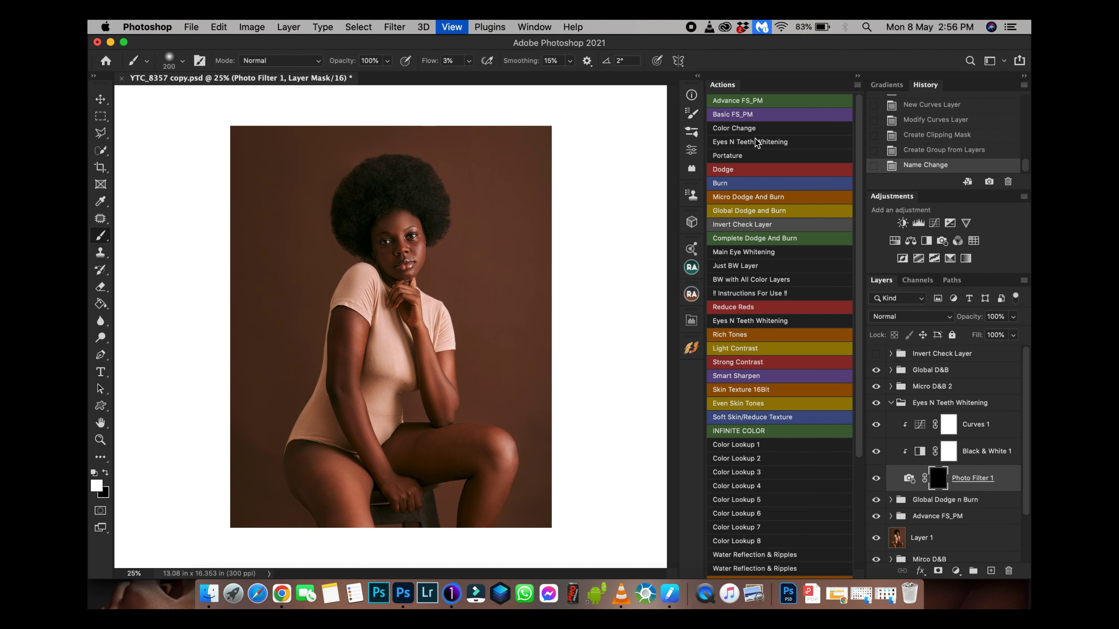
pyautogui.press('super+equal')
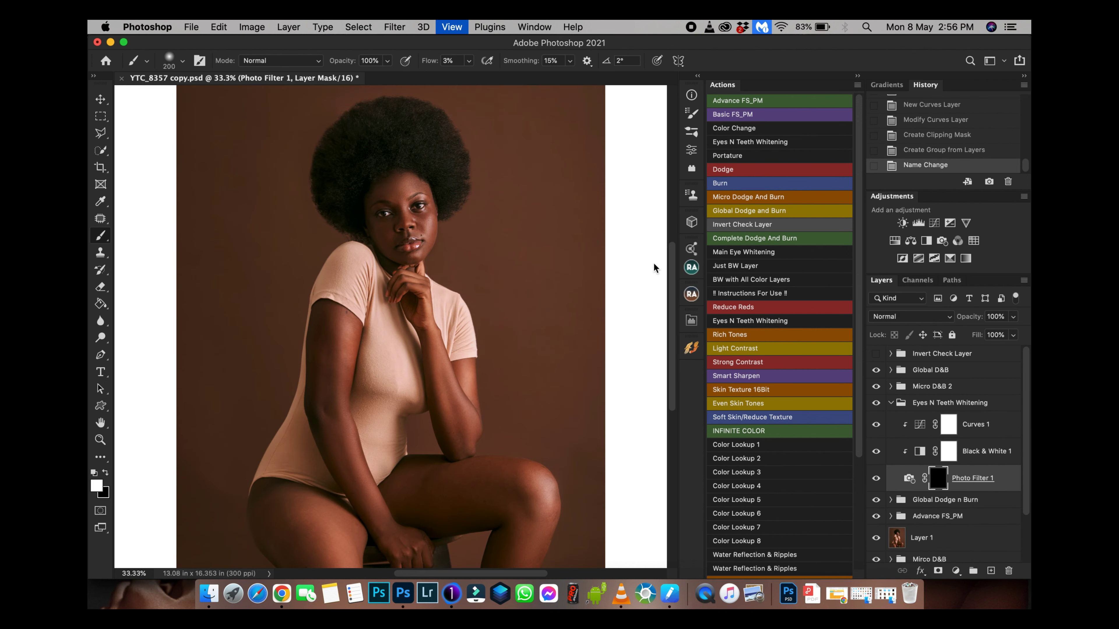
# Paint white over both eyes on the Photo Filter 1 mask with a 20 px brush at 100% flow.
pyautogui.press('super+equal')
pyautogui.press('super+equal')
pyautogui.press('super+equal')
pyautogui.press('super+equal')
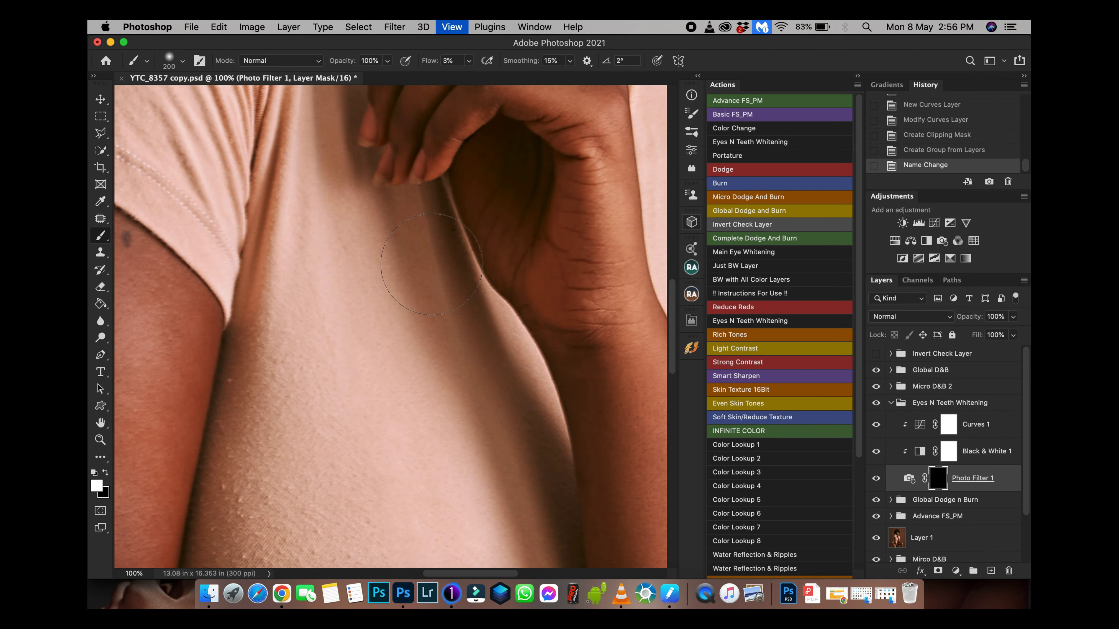
pyautogui.scroll(15, 450, 383)
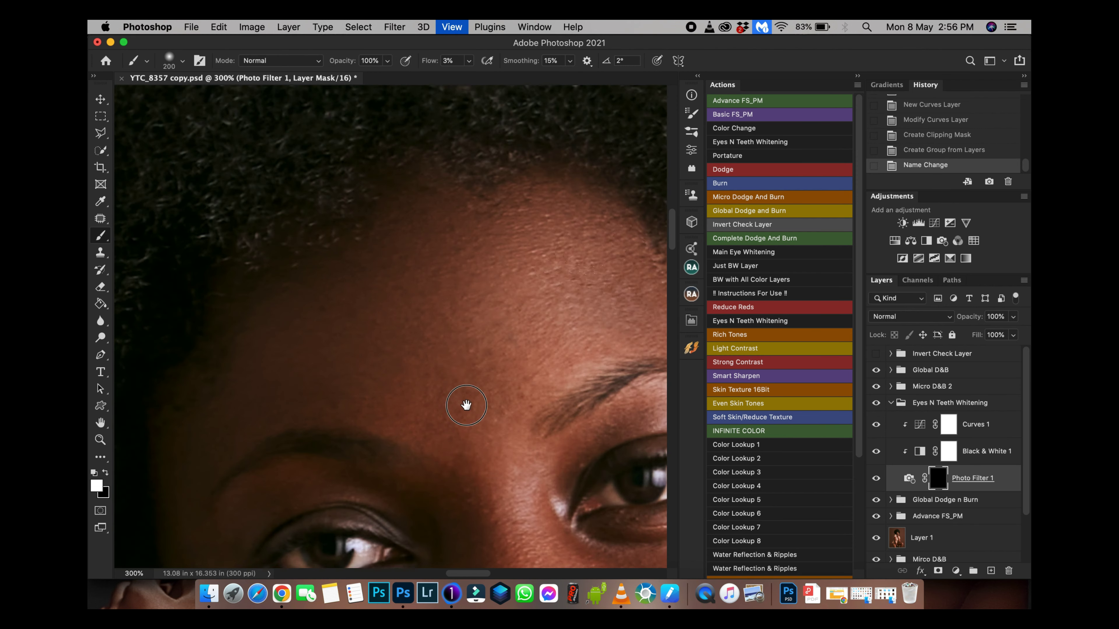
pyautogui.press('super+equal')
pyautogui.press('super+minus')
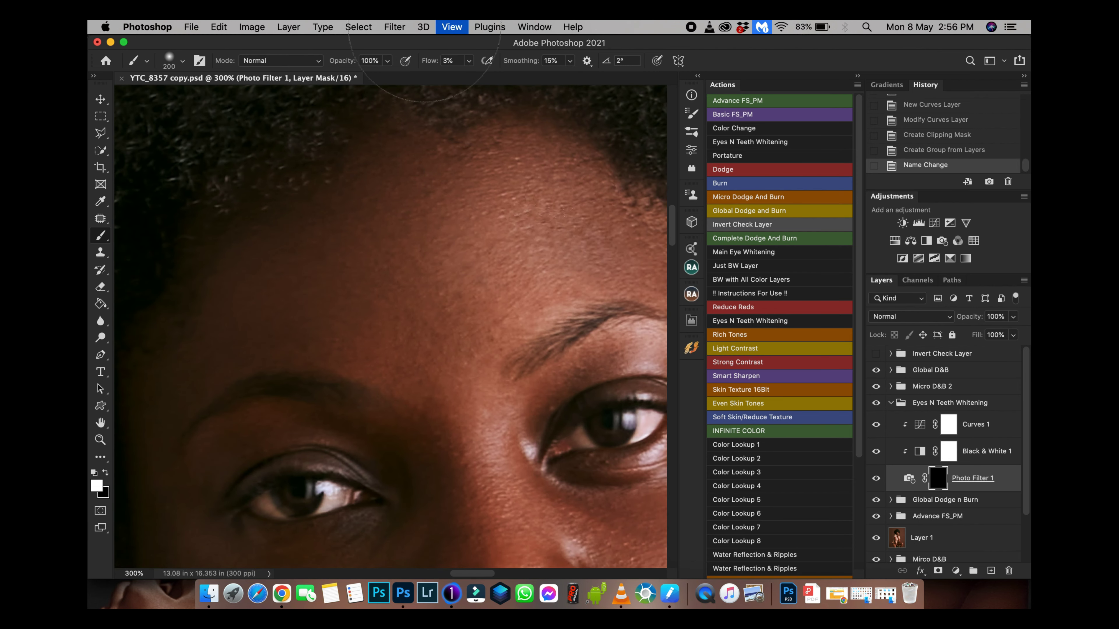
pyautogui.hotkey('shift', '0')
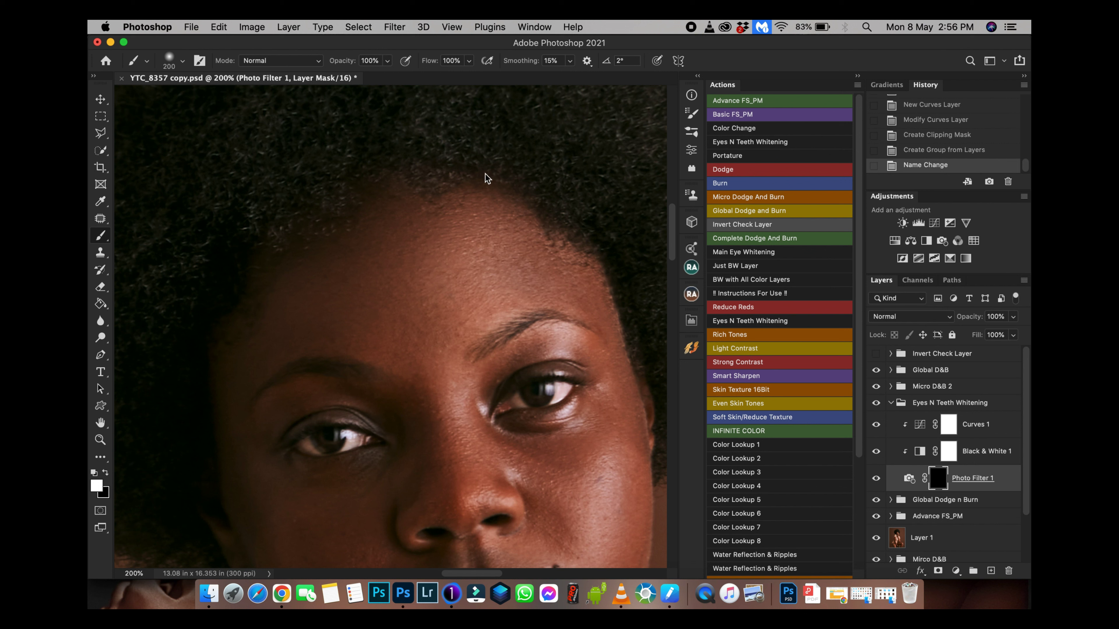
pyautogui.press('[')
pyautogui.press('[')
pyautogui.press('[')
pyautogui.press('[')
pyautogui.press('[')
pyautogui.press('[')
pyautogui.press('[')
pyautogui.press('[')
pyautogui.press('[')
pyautogui.press('[')
pyautogui.press('[')
pyautogui.press('[')
pyautogui.press('[')
pyautogui.moveTo(555, 397)
pyautogui.mouseDown()
pyautogui.moveTo(565, 389)
pyautogui.moveTo(500, 405)
pyautogui.moveTo(523, 403)
pyautogui.mouseUp()
pyautogui.press(']')
pyautogui.moveTo(552, 384); pyautogui.dragTo(548, 394)
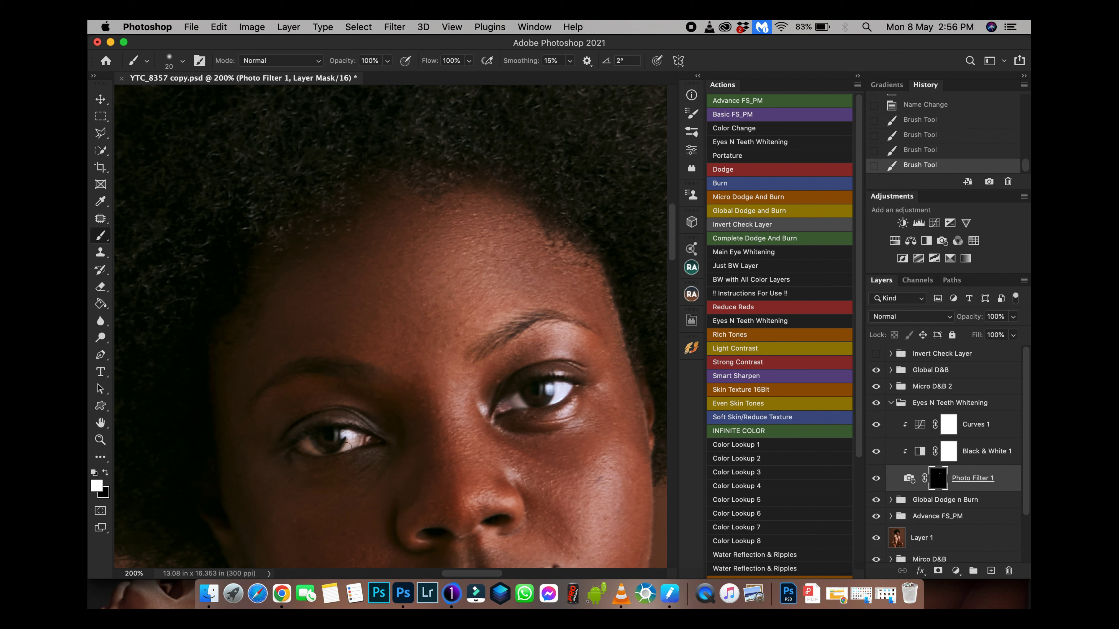
pyautogui.moveTo(365, 440)
pyautogui.mouseDown()
pyautogui.moveTo(319, 455)
pyautogui.moveTo(304, 445)
pyautogui.moveTo(333, 456)
pyautogui.mouseUp()
# Collapse the Eyes N Teeth Whitening group and lower its opacity to 79%.
pyautogui.scroll(-7, 467, 361)
pyautogui.scroll(-3, 459, 344)
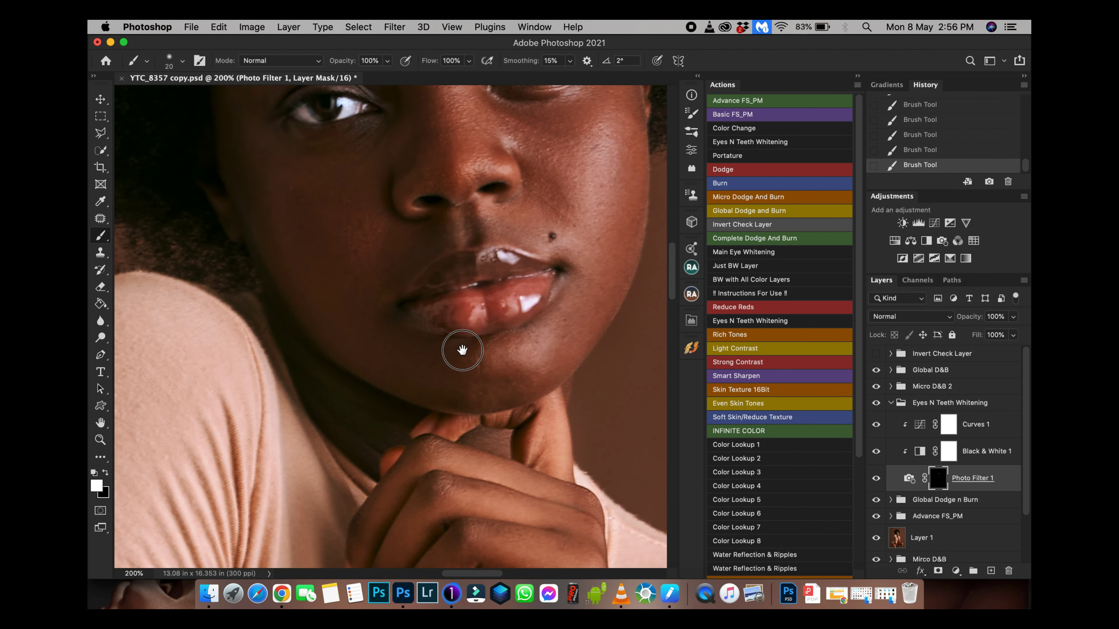
pyautogui.press('super+minus')
pyautogui.press('super+minus')
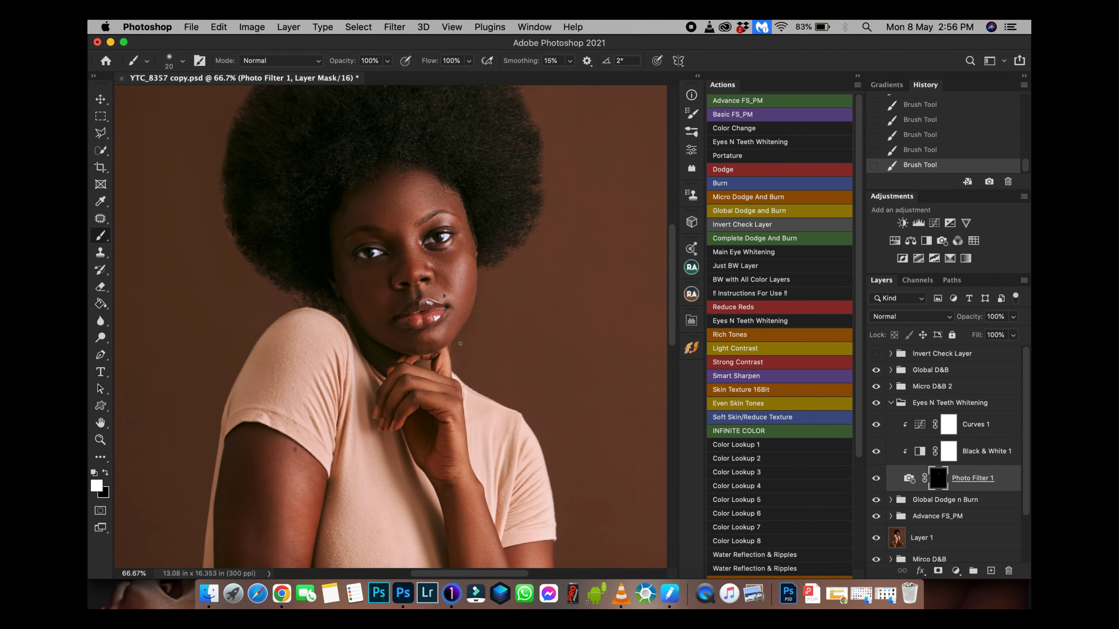
pyautogui.click(891, 404)
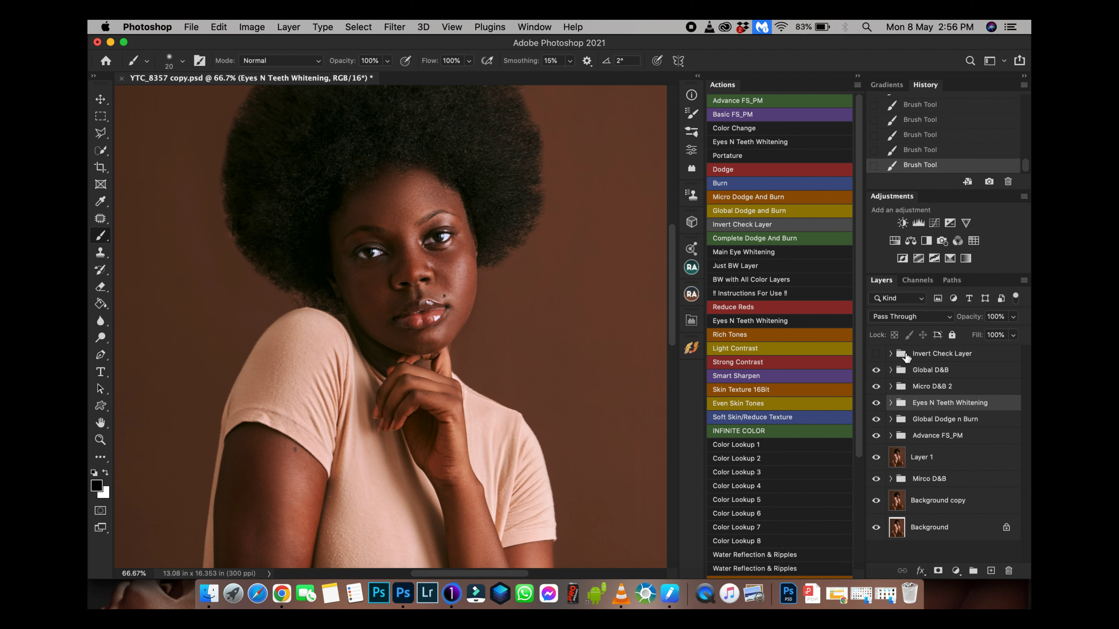
pyautogui.press('w')
pyautogui.moveTo(976, 321); pyautogui.dragTo(963, 322)
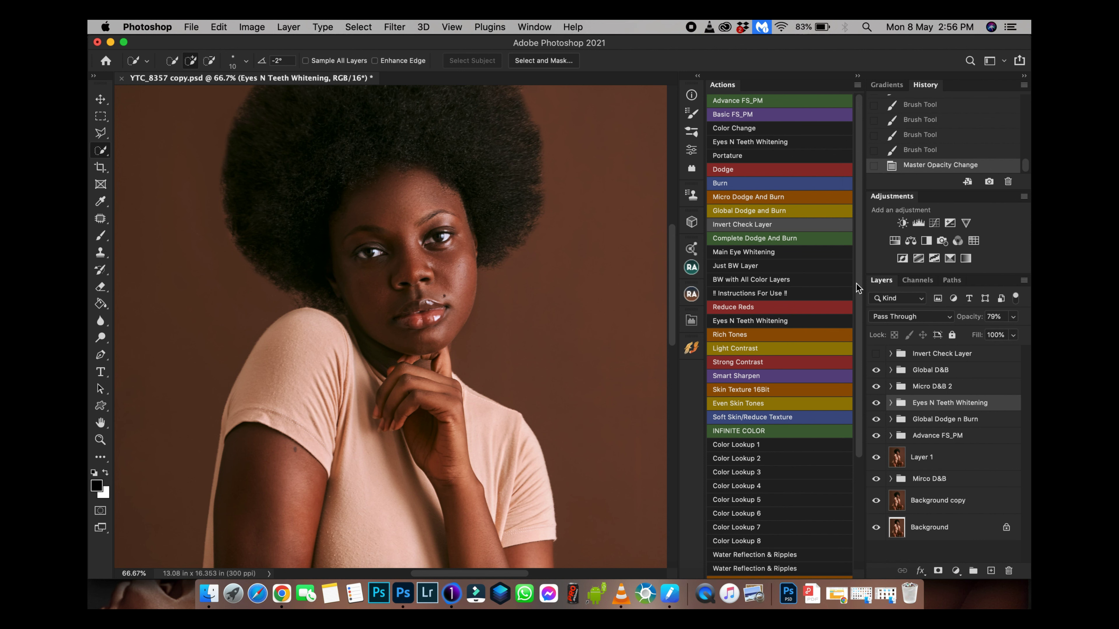
# Add a Levels adjustment above the Eyes N Teeth Whitening group with black input 4 and white input about 246.
pyautogui.press('super+minus')
pyautogui.press('super+minus')
pyautogui.press('super+minus')
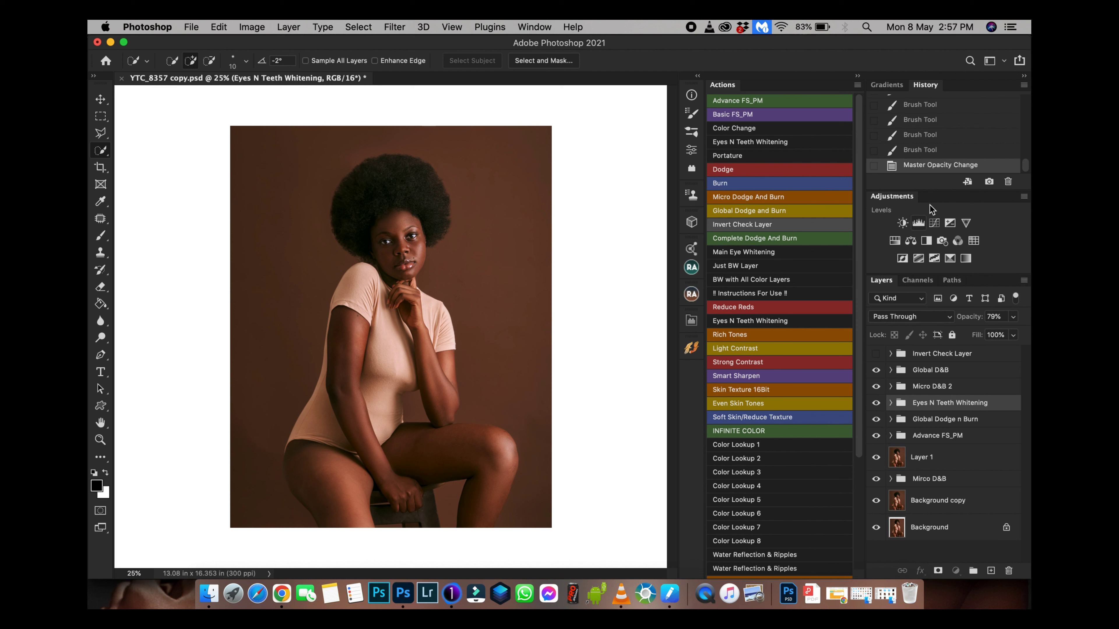
pyautogui.click(918, 222)
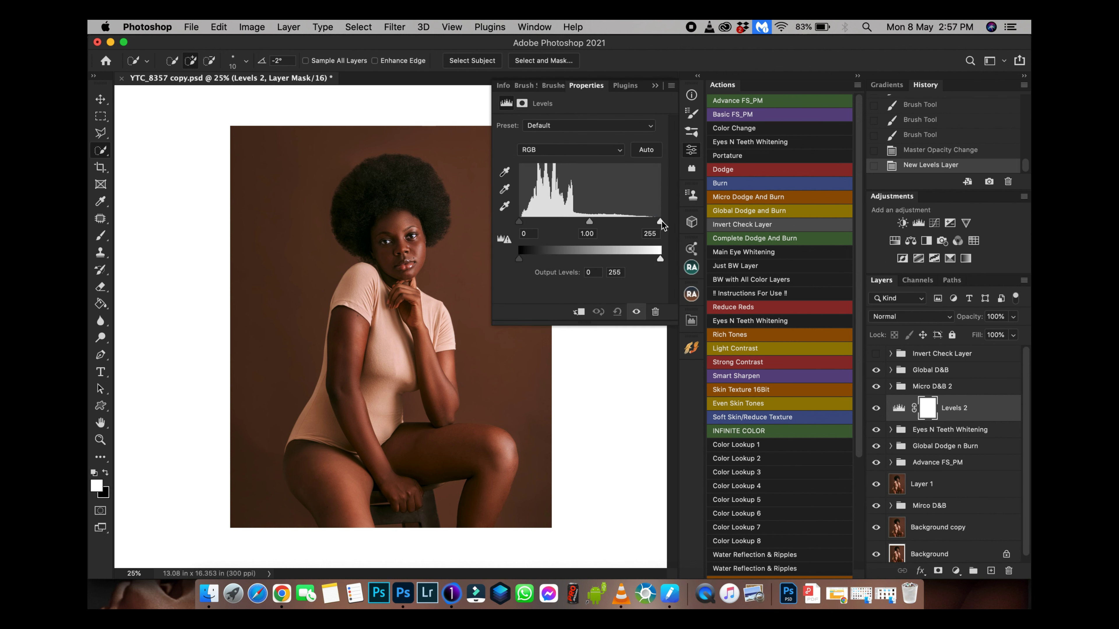
pyautogui.moveTo(661, 224); pyautogui.dragTo(654, 223)
pyautogui.moveTo(519, 223)
pyautogui.mouseDown()
pyautogui.moveTo(551, 241)
pyautogui.moveTo(525, 223)
pyautogui.mouseUp()
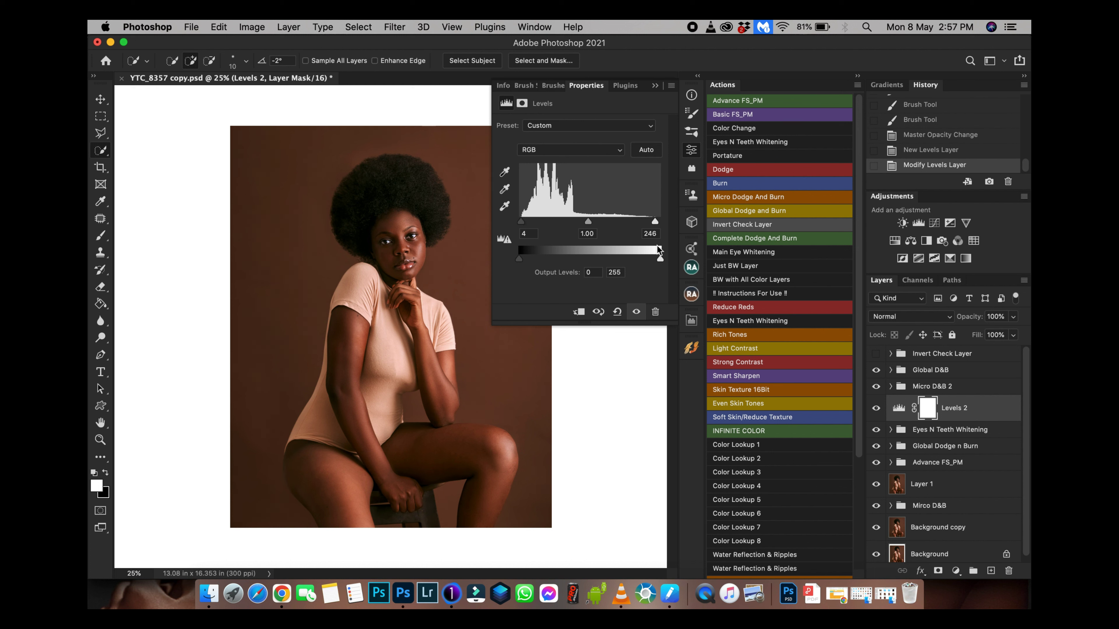
pyautogui.moveTo(655, 223); pyautogui.dragTo(653, 225)
# Add Hue/Saturation and Color Balance adjustment layers, and set the Color Balance midtones to cyan-red -6, magenta-green +2 and yellow-blue -3.
pyautogui.click(895, 243)
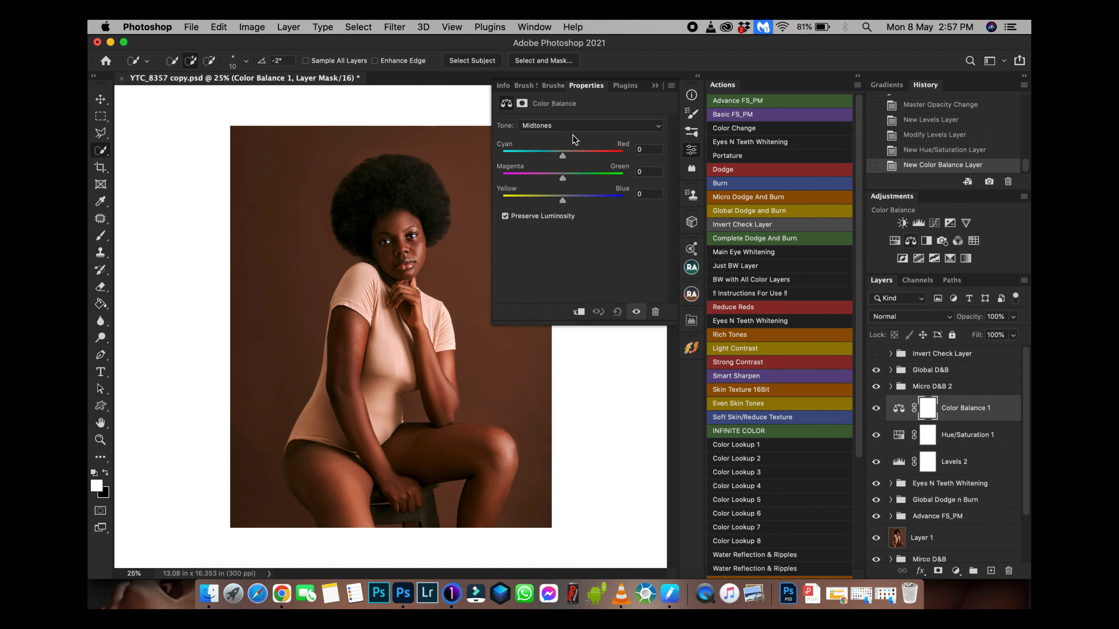
pyautogui.moveTo(562, 159); pyautogui.dragTo(576, 160)
pyautogui.moveTo(576, 160); pyautogui.dragTo(559, 160)
pyautogui.click(558, 159)
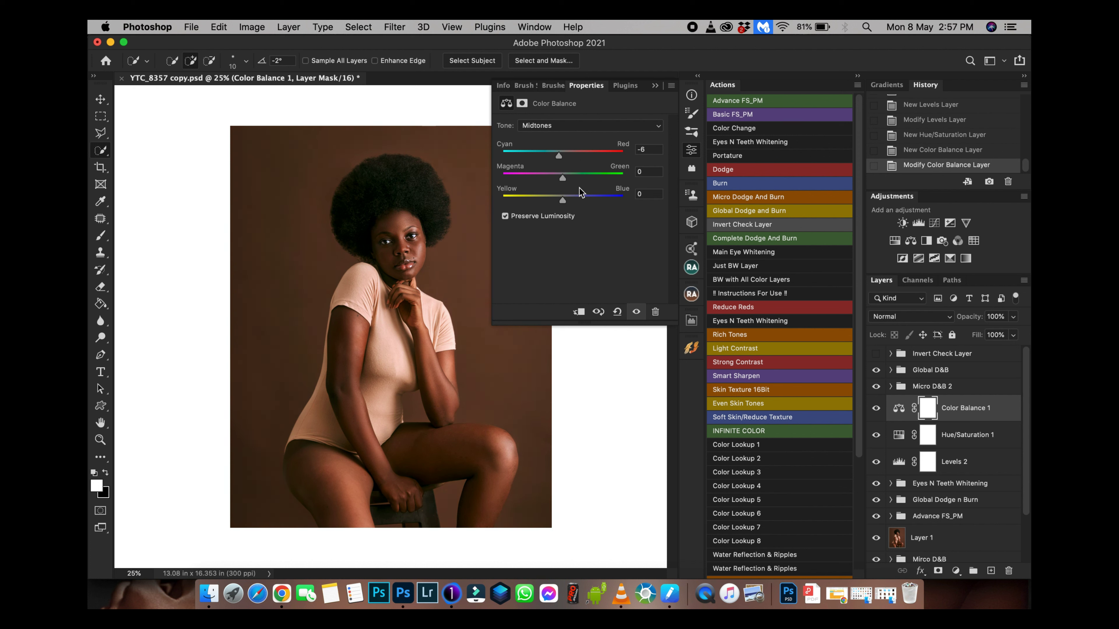
pyautogui.click(566, 178)
pyautogui.moveTo(567, 181); pyautogui.dragTo(561, 203)
# Set the Color Balance shadows to magenta-green +3 and yellow-blue +2.
pyautogui.click(599, 125)
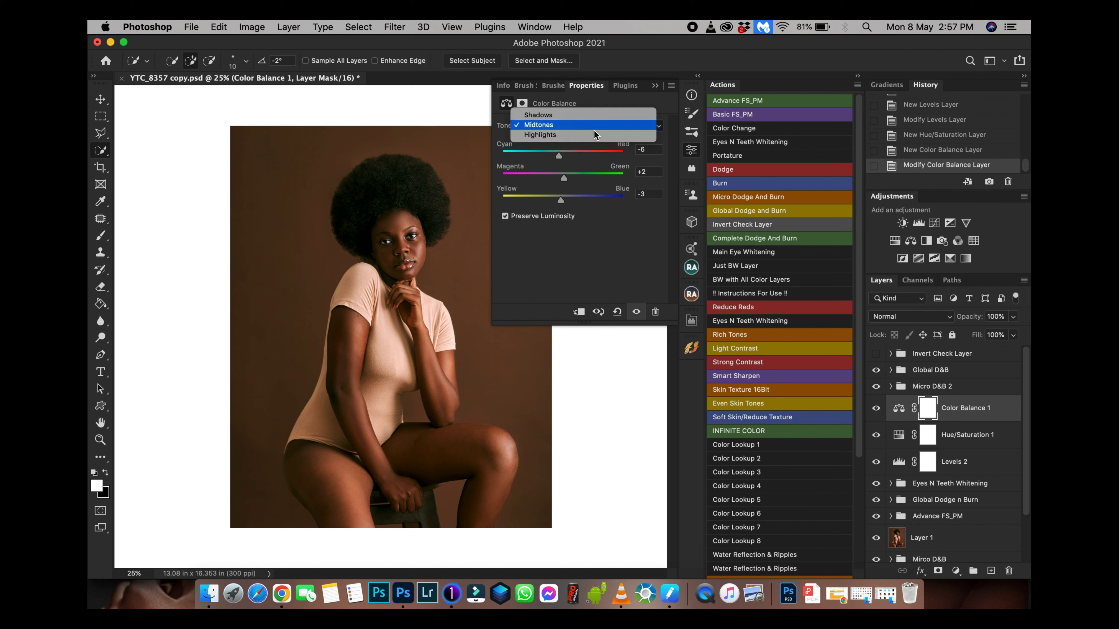
pyautogui.click(595, 115)
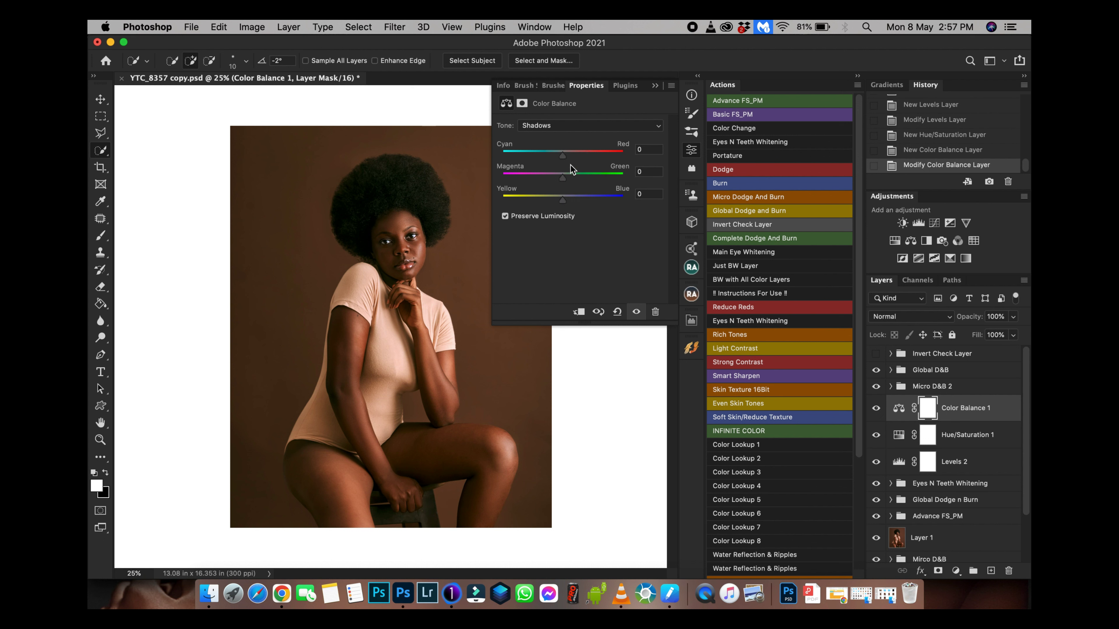
pyautogui.click(565, 178)
pyautogui.moveTo(565, 180); pyautogui.dragTo(564, 182)
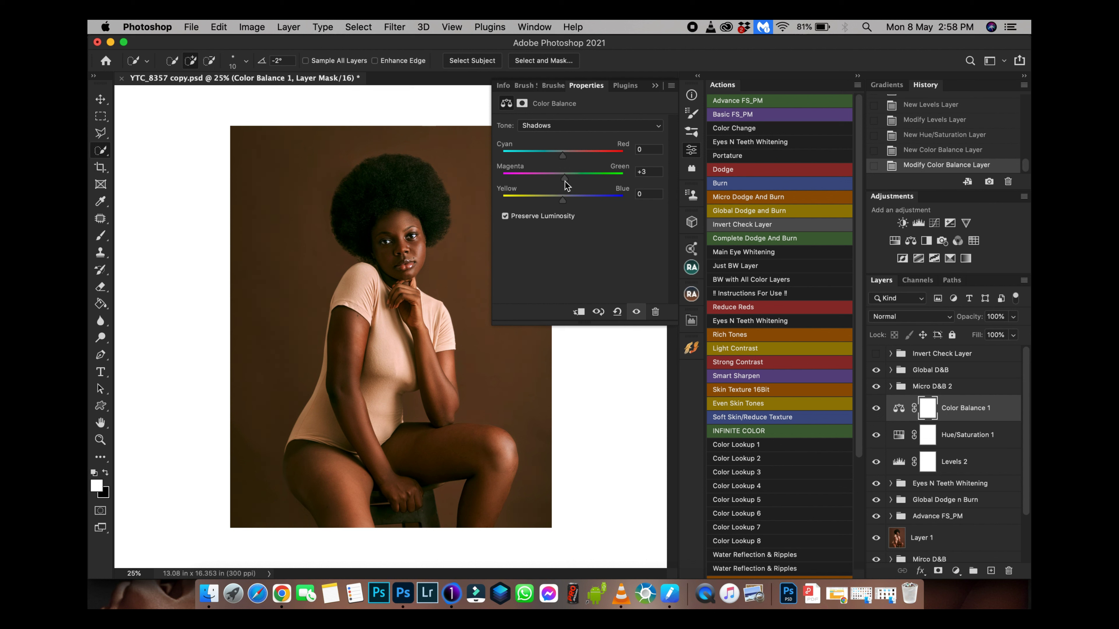
pyautogui.click(564, 201)
# Set the Color Balance highlights to cyan-red +3 and yellow-blue +1.
pyautogui.click(584, 127)
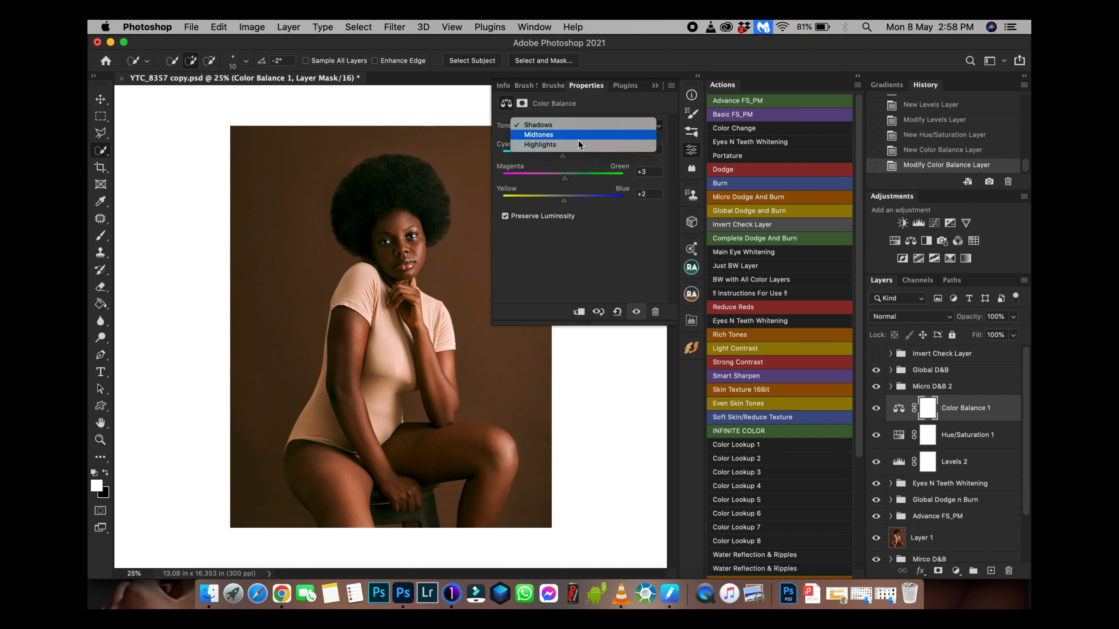
pyautogui.click(575, 147)
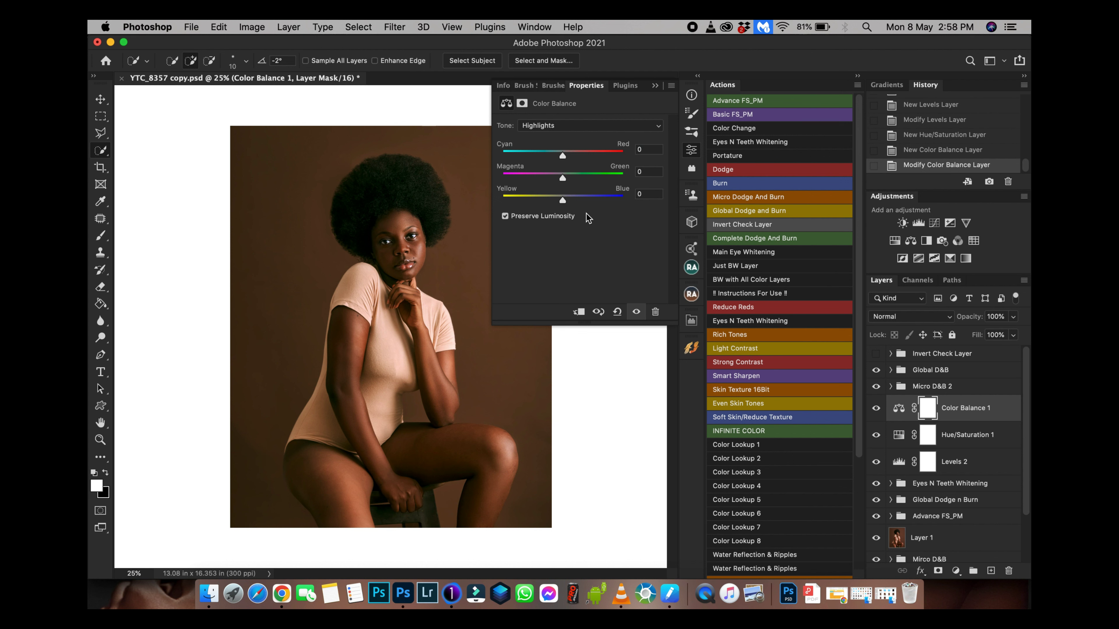
pyautogui.click(563, 201)
pyautogui.moveTo(563, 202); pyautogui.dragTo(564, 211)
pyautogui.moveTo(564, 156); pyautogui.dragTo(562, 157)
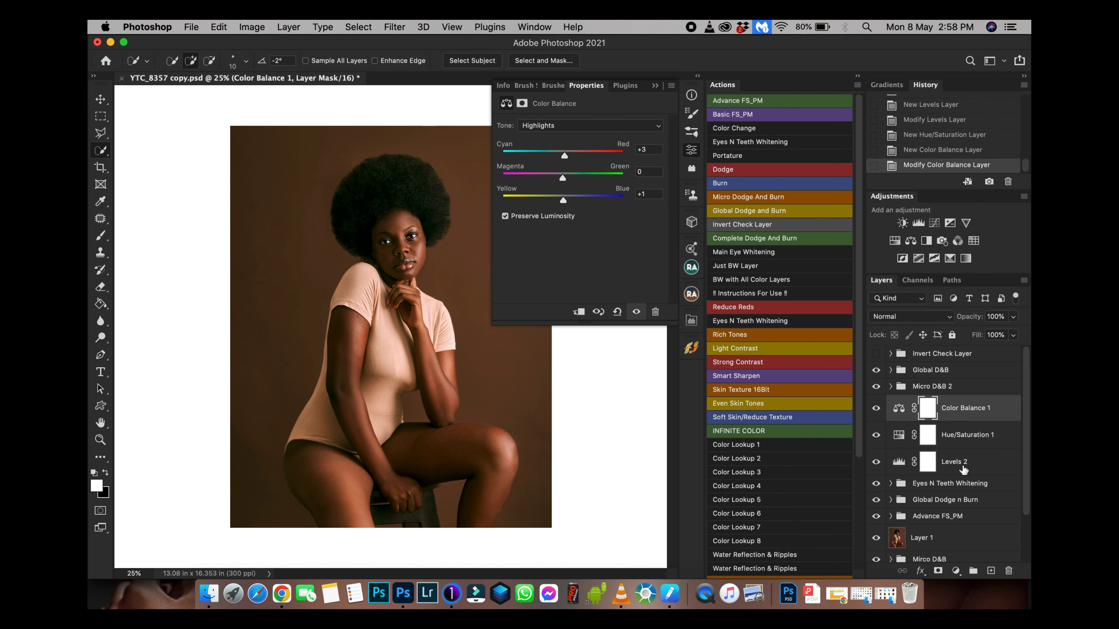
# Group the Color Balance 1, Hue/Saturation 1 and Levels 2 layers, and toggle the group's visibility to compare the color grade.
pyautogui.keyDown('shift'); pyautogui.click(951, 462); pyautogui.keyUp('shift')
pyautogui.press('super+g')
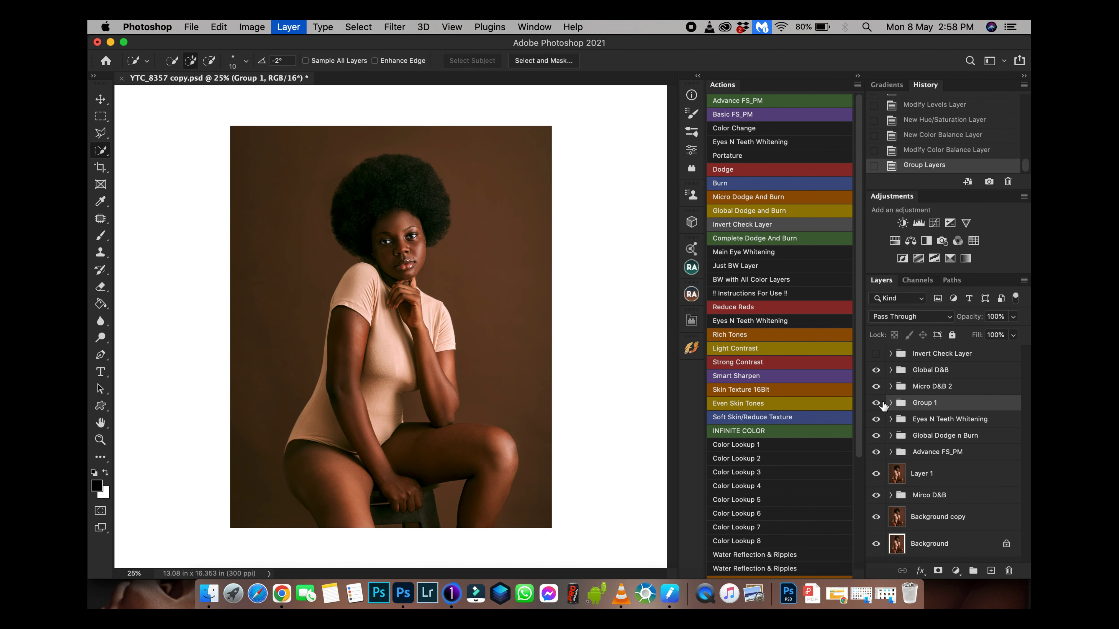
pyautogui.click(876, 403)
pyautogui.click(876, 402)
pyautogui.click(877, 405)
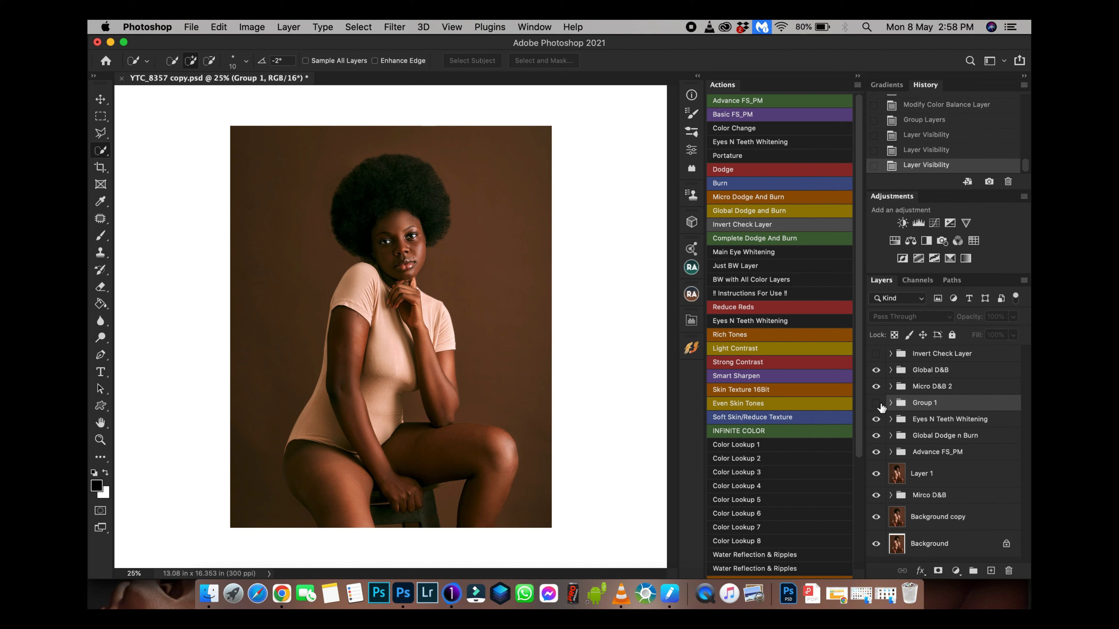
pyautogui.click(882, 408)
pyautogui.click(882, 408)
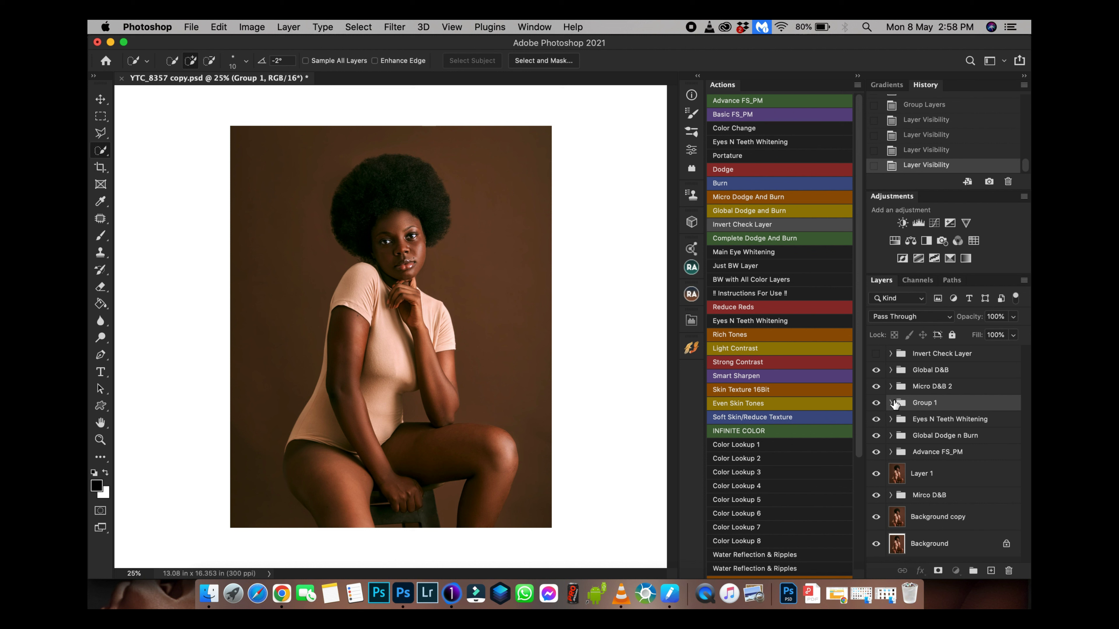
pyautogui.keyDown('super'); pyautogui.click(891, 403); pyautogui.keyUp('super')
pyautogui.keyDown('super'); pyautogui.click(891, 424); pyautogui.keyUp('super')
pyautogui.click(892, 404)
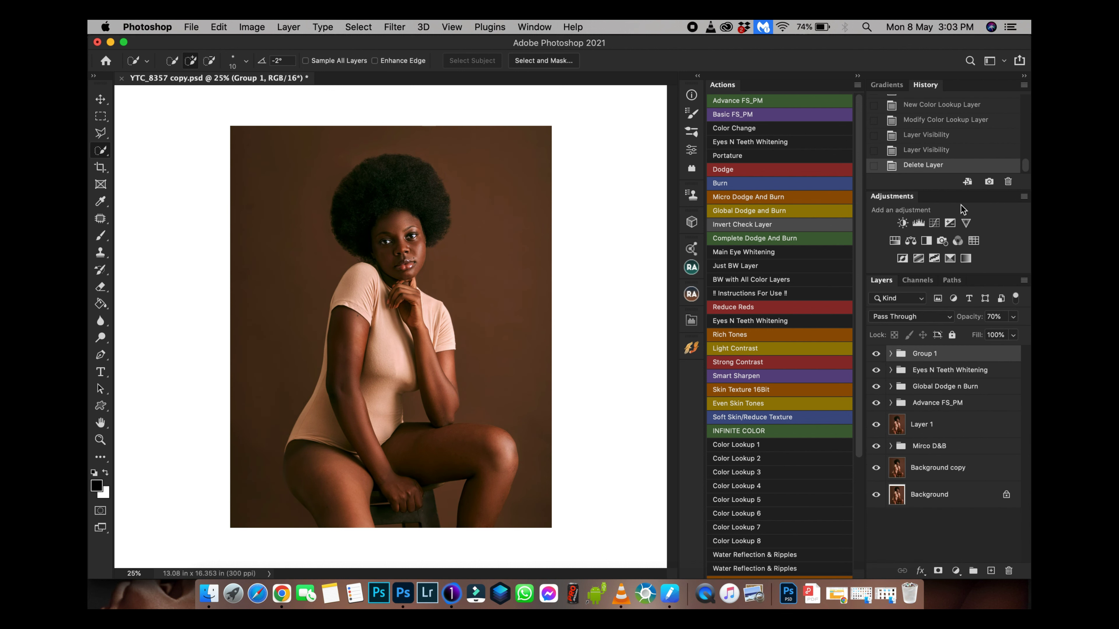
# Add a Color Lookup adjustment above Group 1 and load the YTC RichTones 1.3DL LUT from the My Luts folder.
pyautogui.click(973, 241)
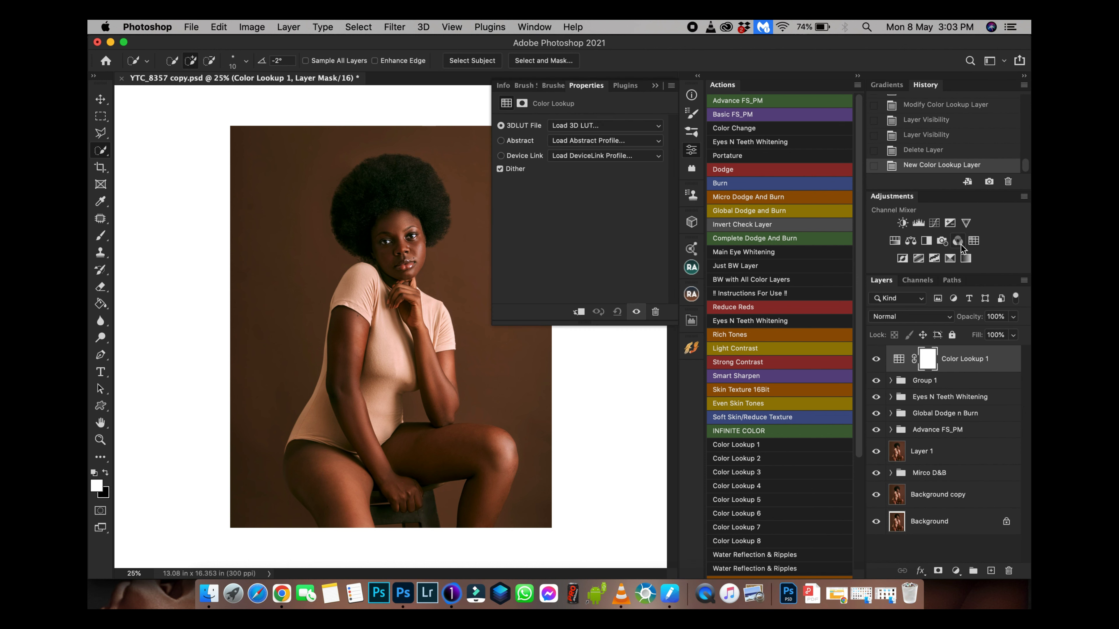
pyautogui.click(608, 126)
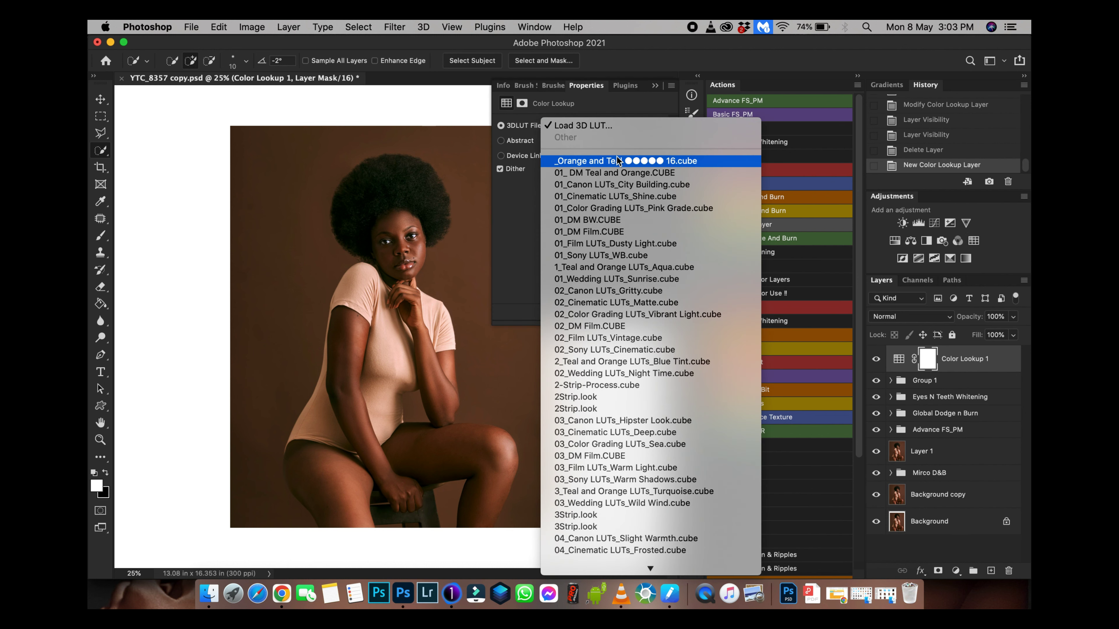
pyautogui.click(619, 128)
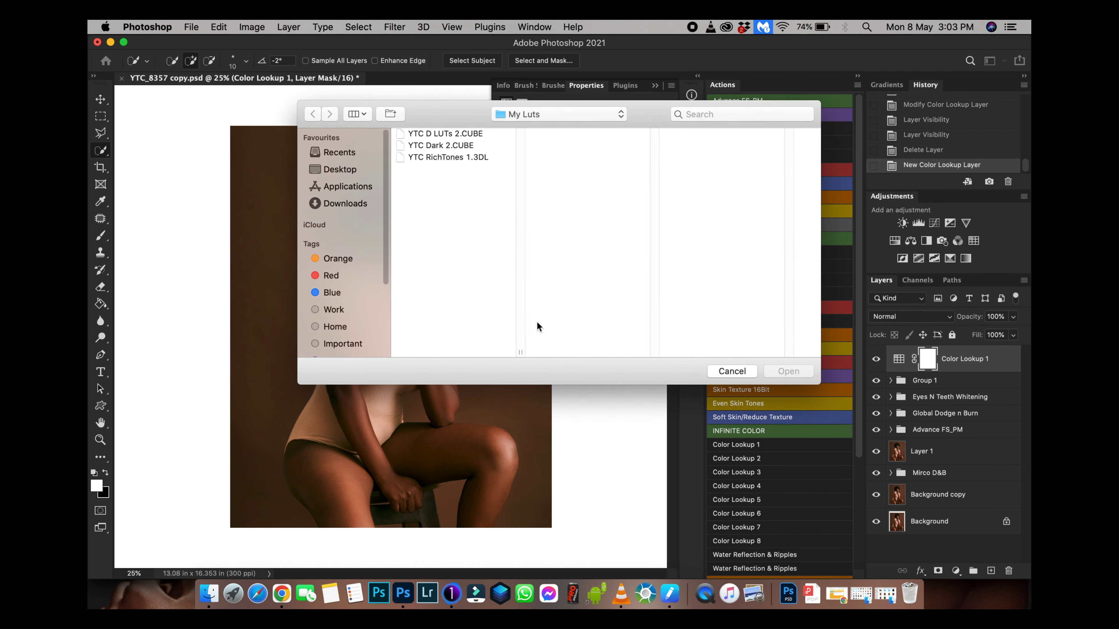
pyautogui.click(426, 158)
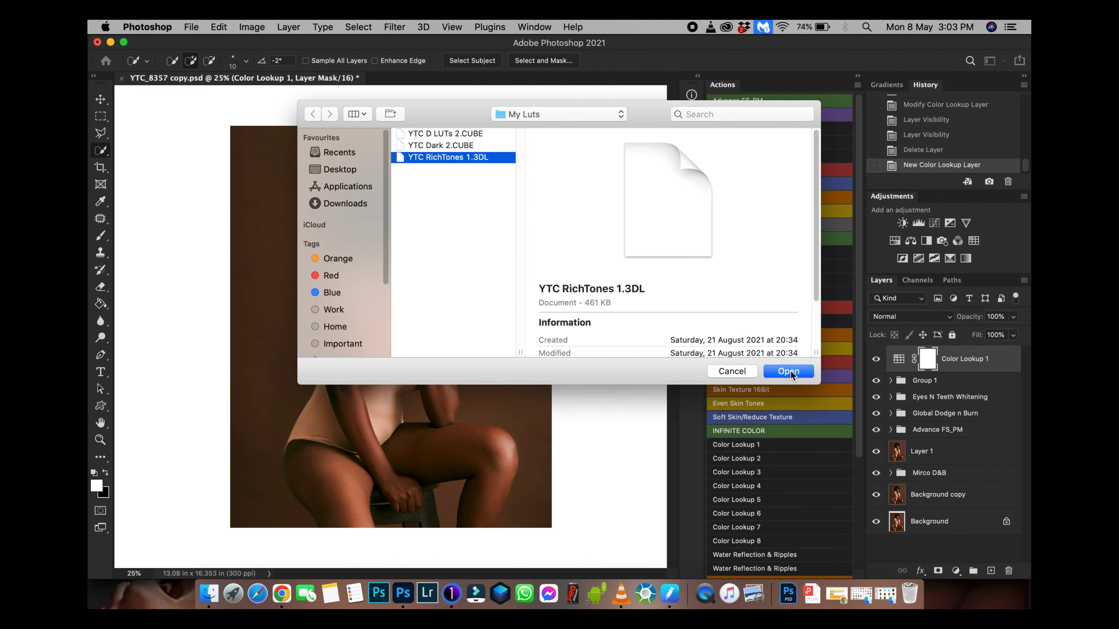
pyautogui.click(791, 371)
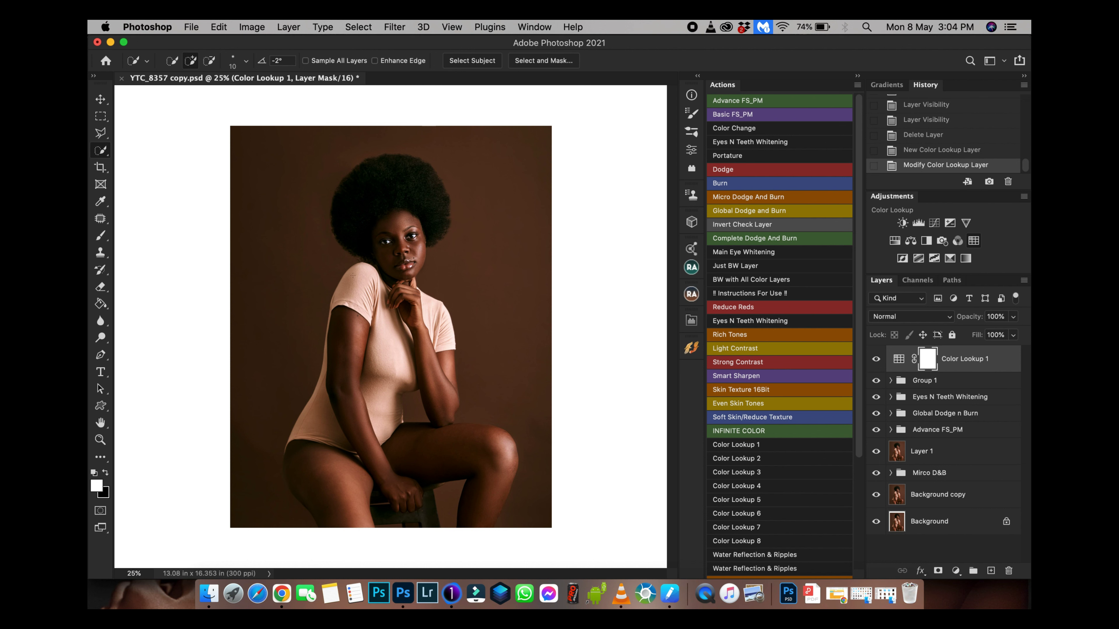
# Add a second Color Lookup adjustment on top, load the YTC Dark 2.CUBE LUT and set the layer's opacity to 40%.
pyautogui.press('F2')
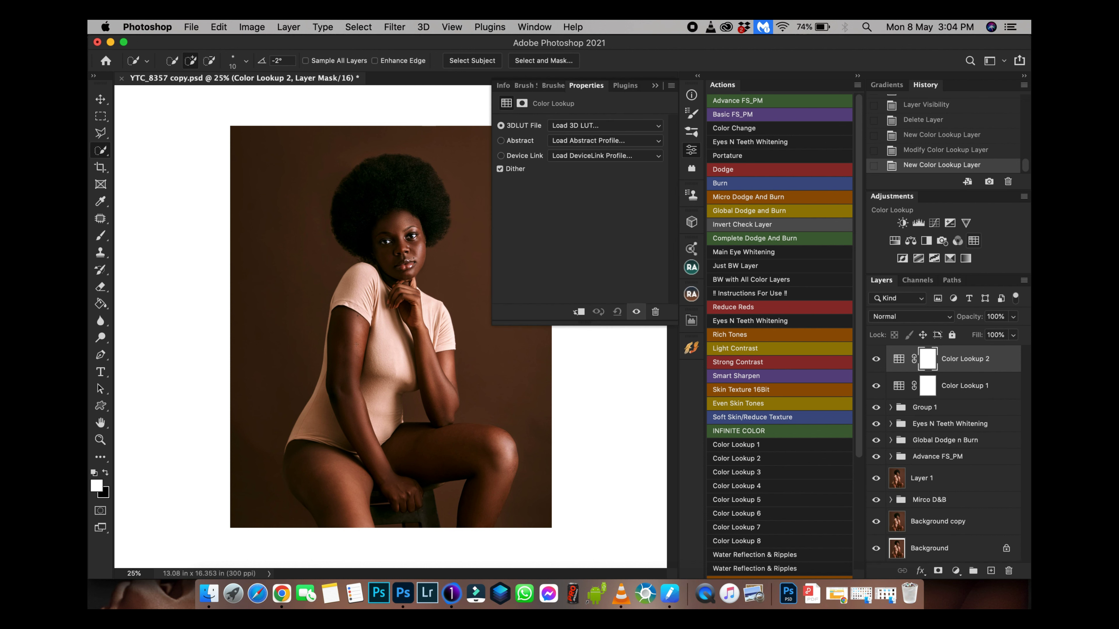
pyautogui.click(627, 127)
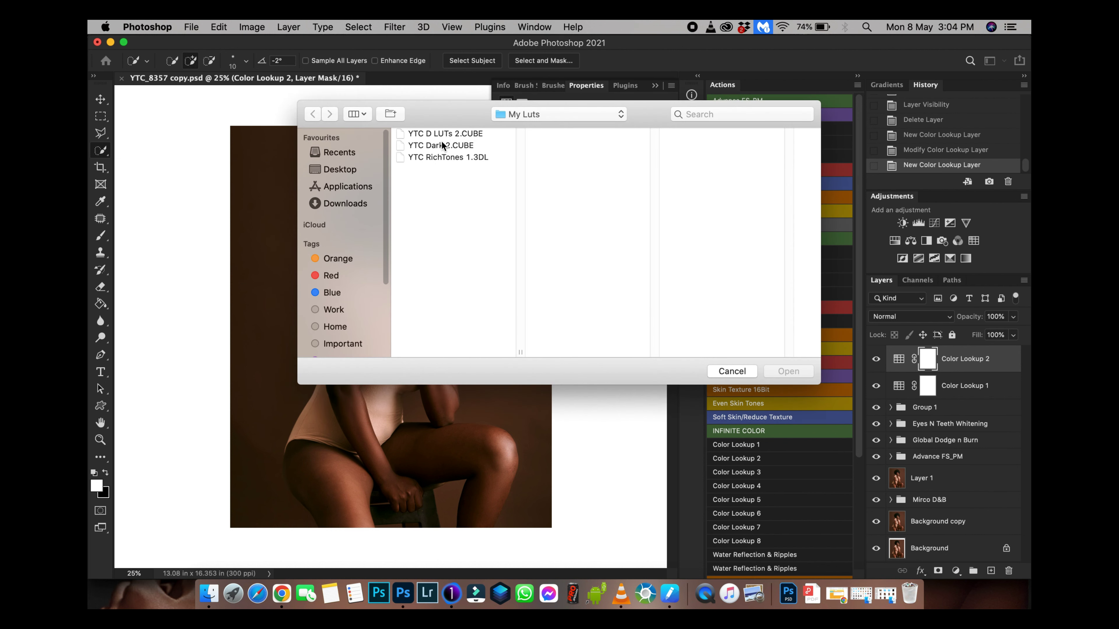
pyautogui.click(445, 145)
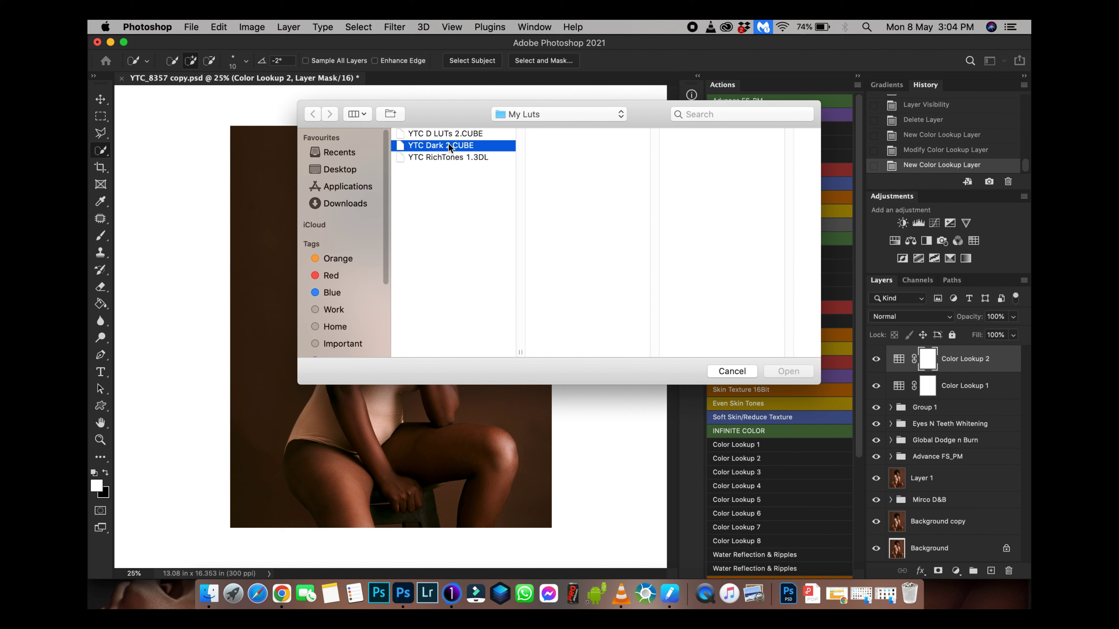
pyautogui.press('Return')
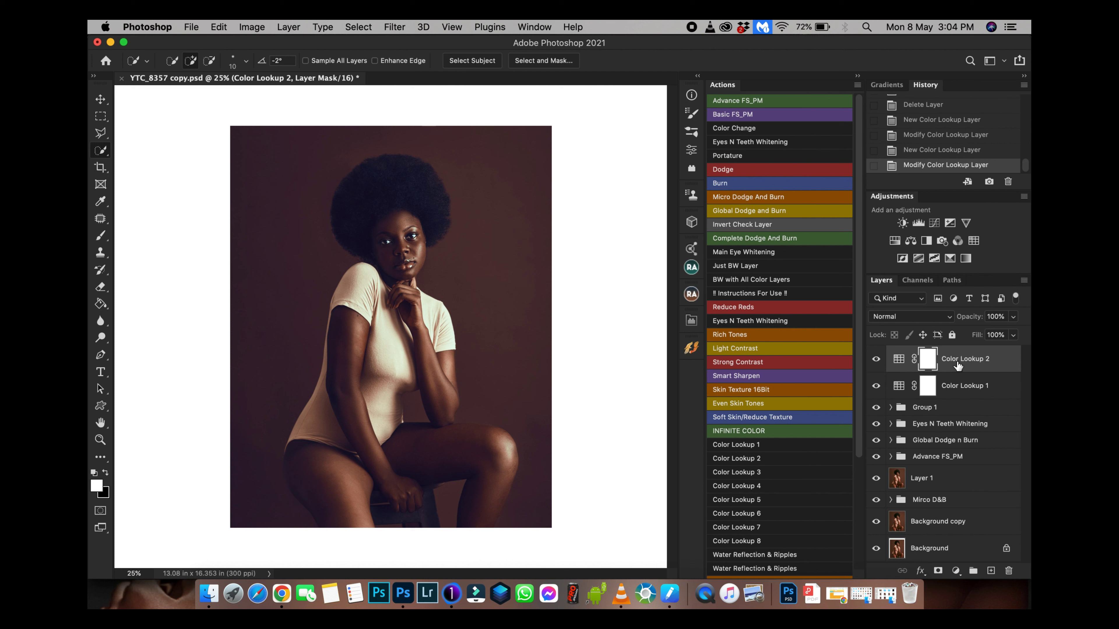
pyautogui.press('4')
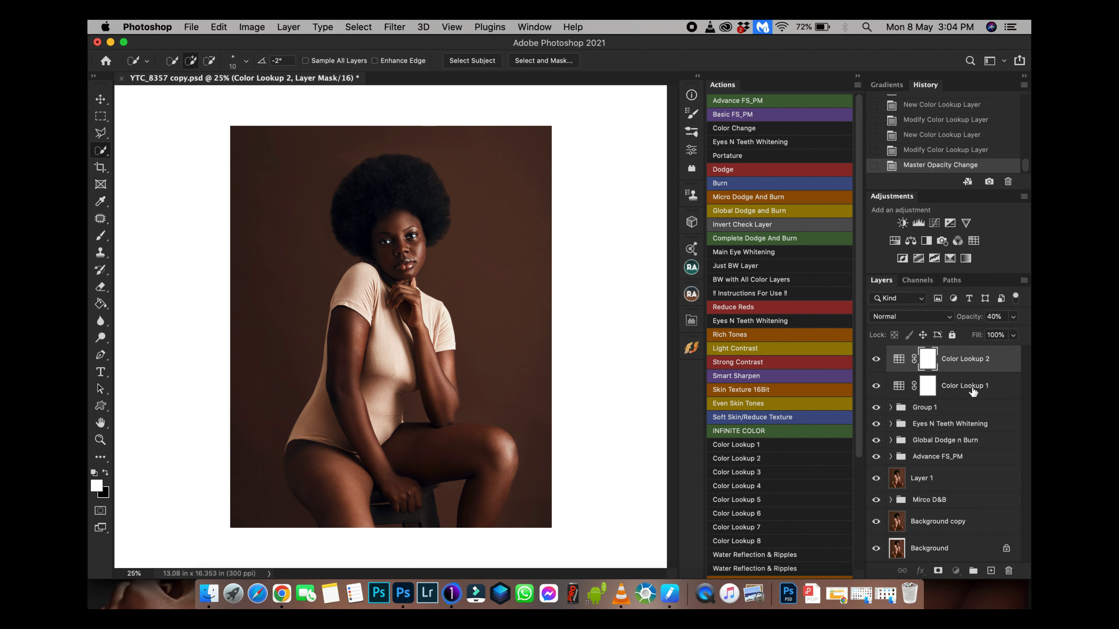
# Set the opacity of the Color Lookup 1 layer to 80%.
pyautogui.click(968, 392)
pyautogui.click(974, 319)
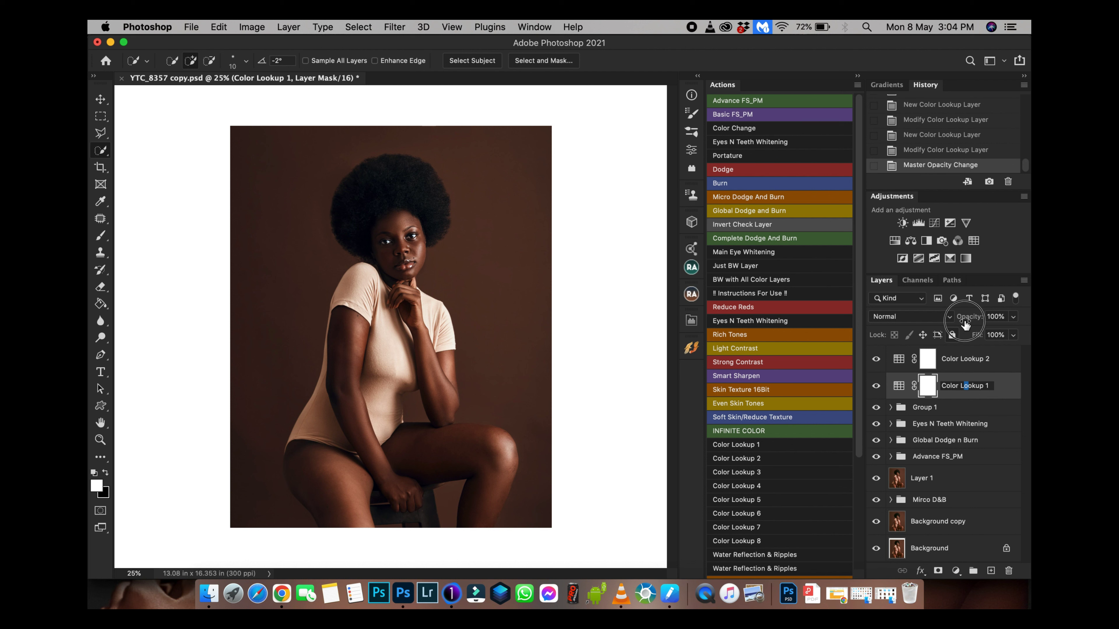
pyautogui.moveTo(965, 324); pyautogui.dragTo(967, 322)
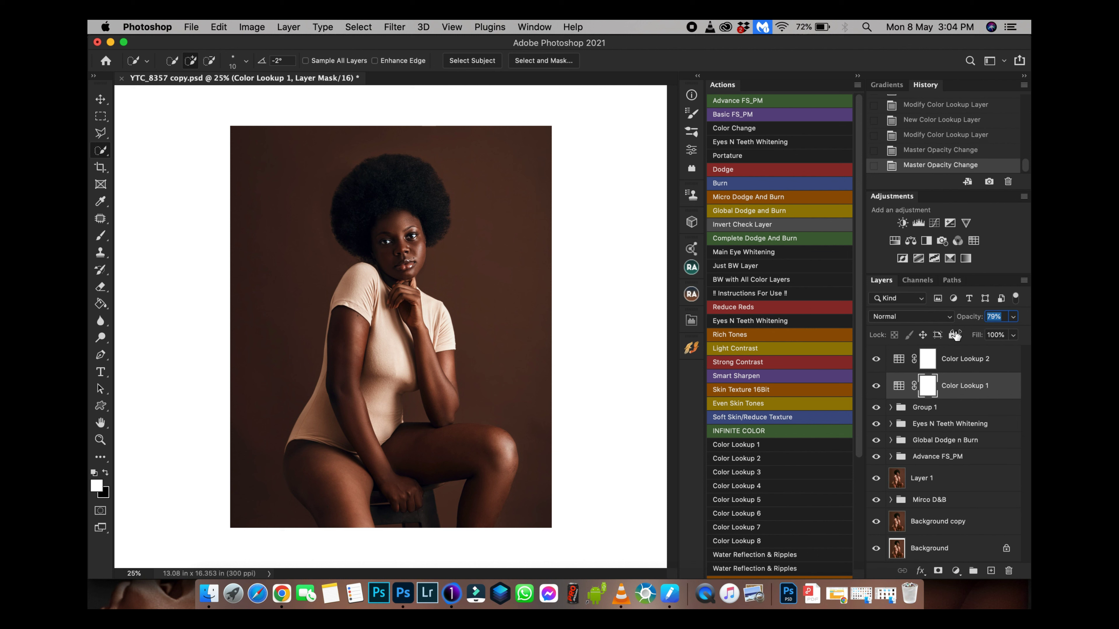
pyautogui.press('Return')
pyautogui.click(993, 318)
pyautogui.write('80')
# Group the Color Lookup 1 and Color Lookup 2 layers, and toggle the group's visibility to compare the LUT grade.
pyautogui.keyDown('shift'); pyautogui.click(965, 358); pyautogui.keyUp('shift')
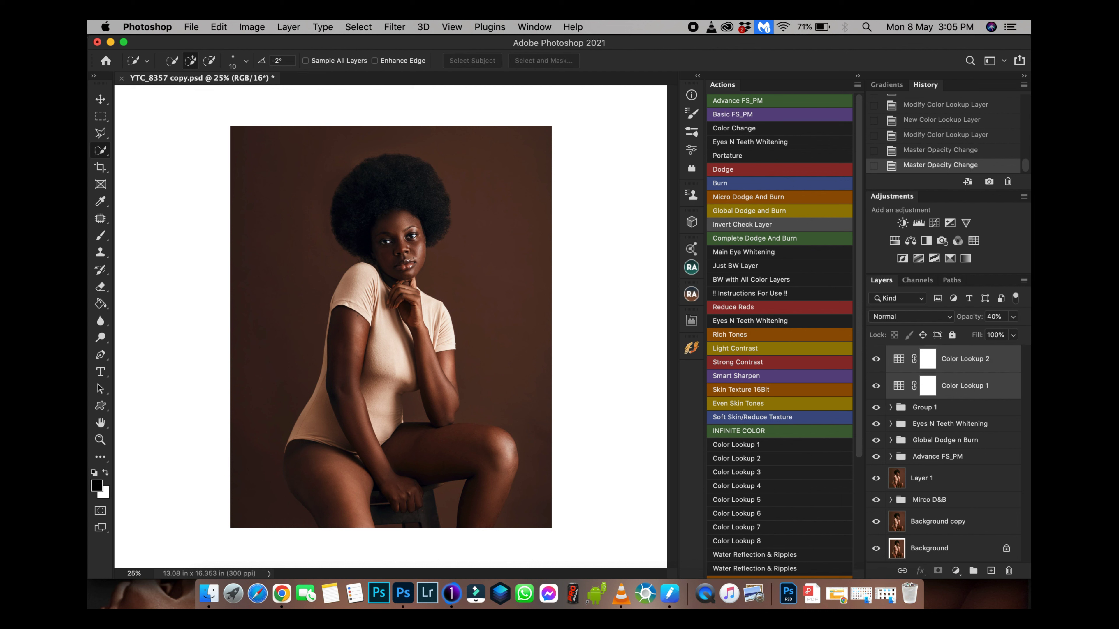
pyautogui.press('super+g')
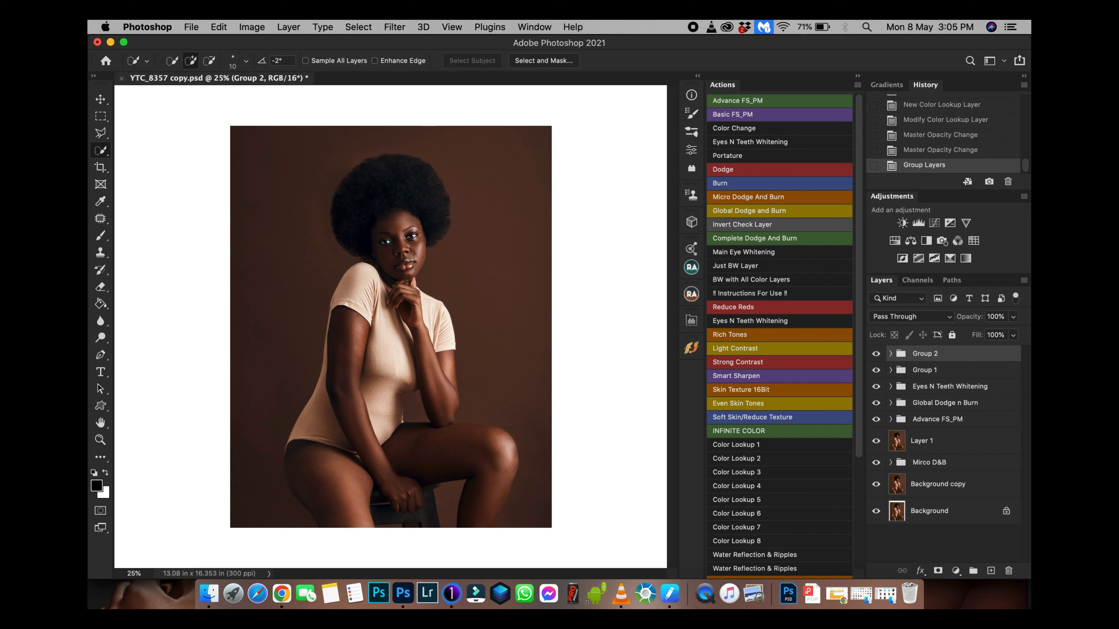
pyautogui.click(875, 353)
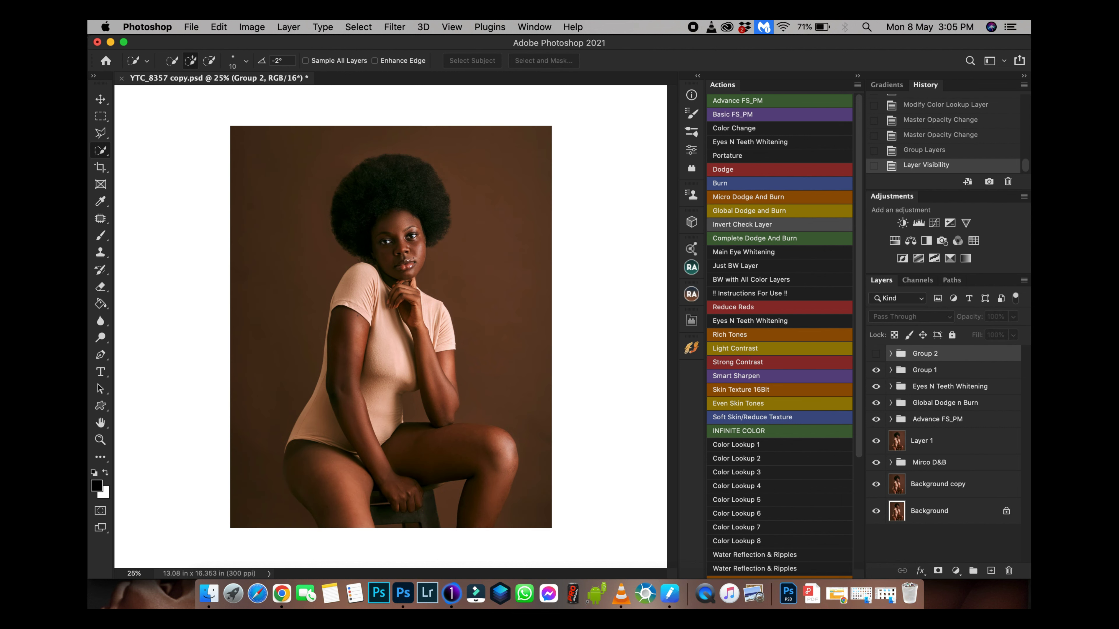
pyautogui.press('super+comma')
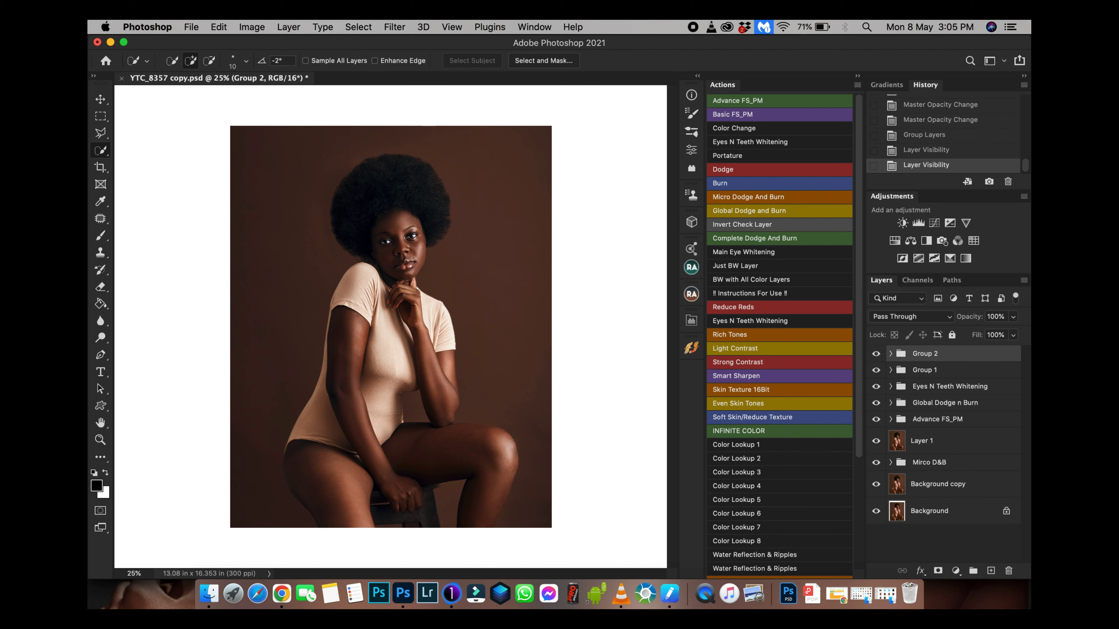
# Show only the original Background layer and restore the other layers to compare before and after.
pyautogui.keyDown('alt'); pyautogui.click(875, 510); pyautogui.keyUp('alt')
pyautogui.keyDown('alt'); pyautogui.click(875, 511); pyautogui.keyUp('alt')
pyautogui.press('super+comma')
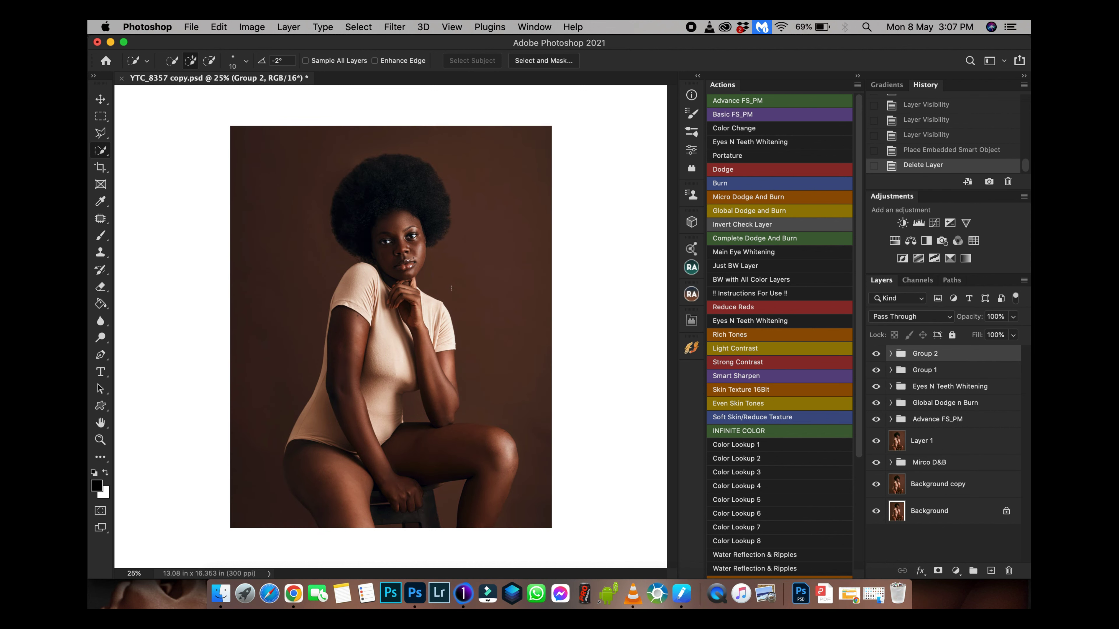
# Clear the stray selection and place the birmingham-museums painting and Rainbow 1.jpg from the Class folder as embedded layers above Group 2.
pyautogui.moveTo(438, 379); pyautogui.dragTo(288, 467)
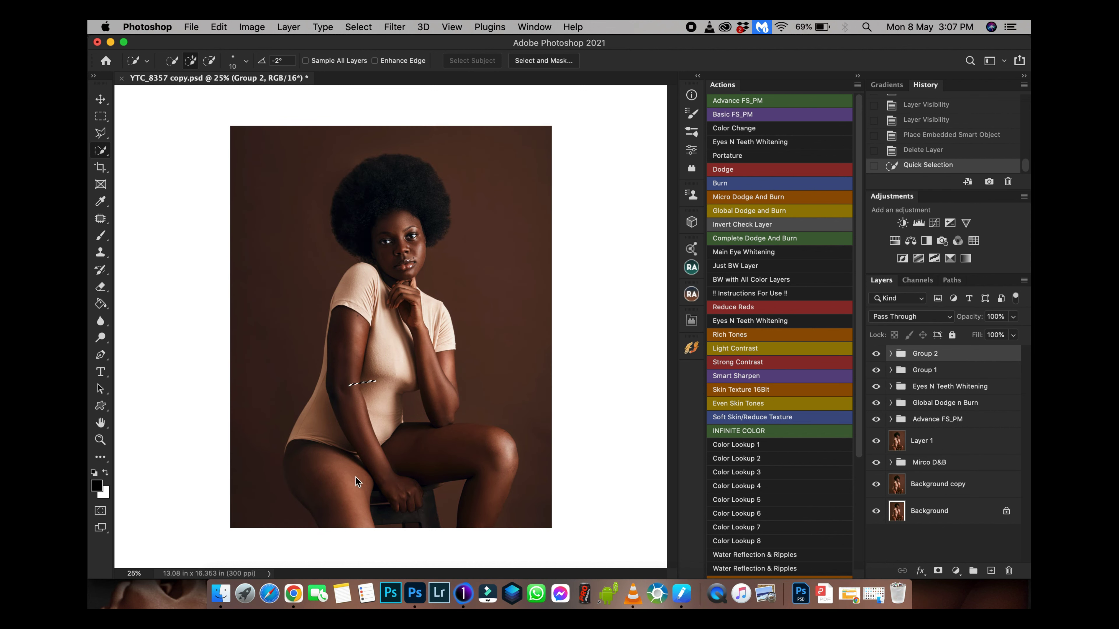
pyautogui.press('super+d')
pyautogui.click(220, 594)
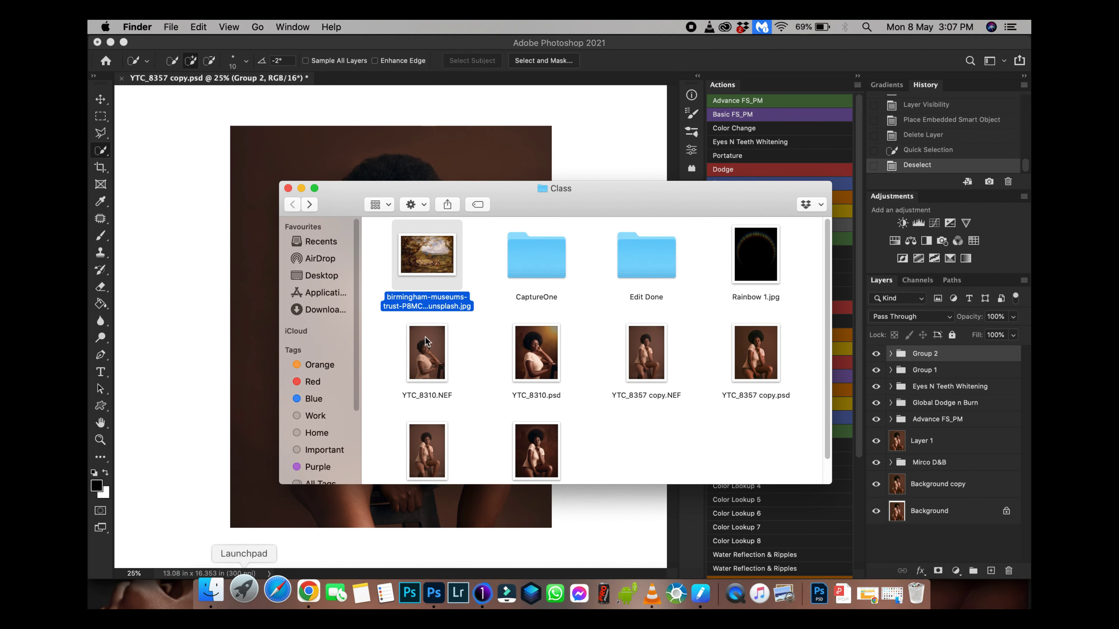
pyautogui.keyDown('super'); pyautogui.click(766, 283); pyautogui.keyUp('super')
pyautogui.moveTo(767, 284); pyautogui.dragTo(458, 177)
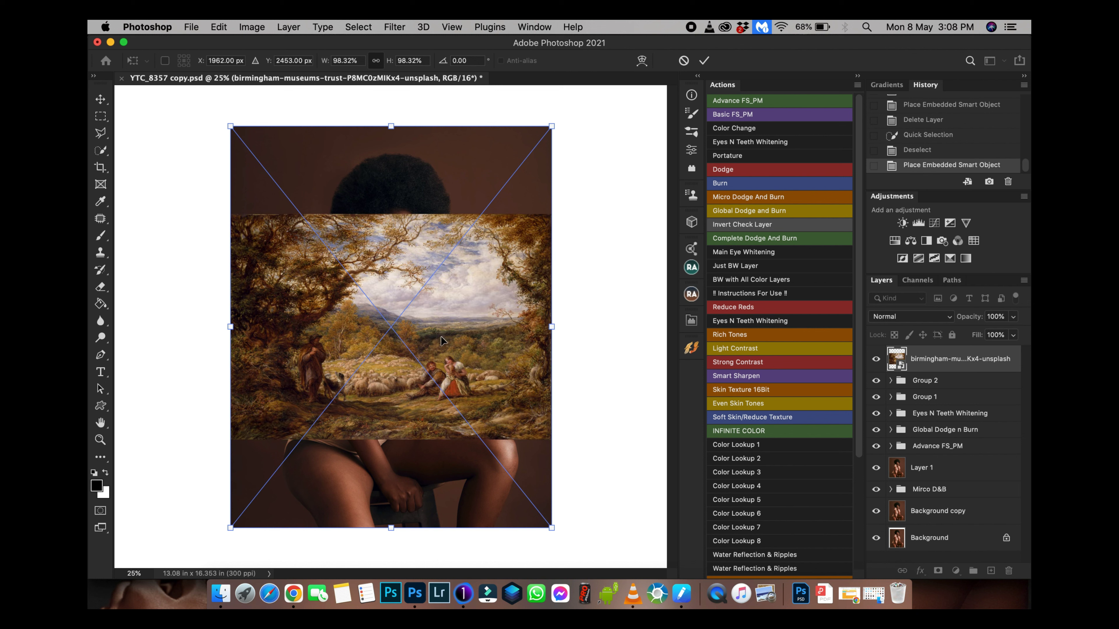
pyautogui.press('Return')
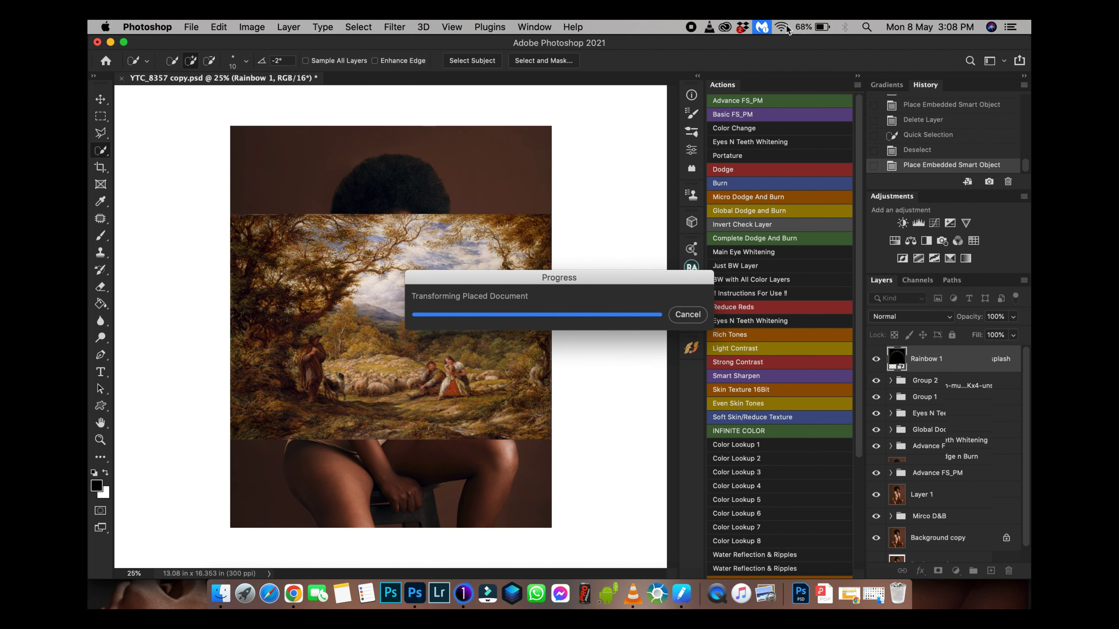
# Turn off the computer's Wi-Fi.
pyautogui.click(782, 27)
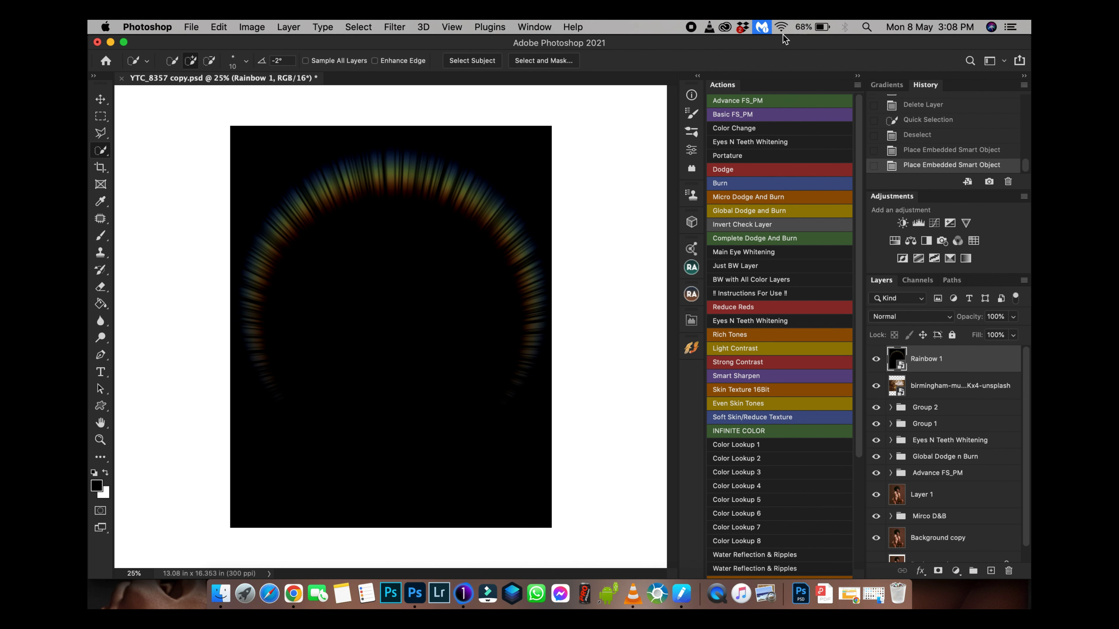
pyautogui.click(782, 27)
pyautogui.click(811, 56)
# Hide the Rainbow 1 layer and scale the birmingham-museums painting up around the canvas centre until it covers the whole image.
pyautogui.click(875, 360)
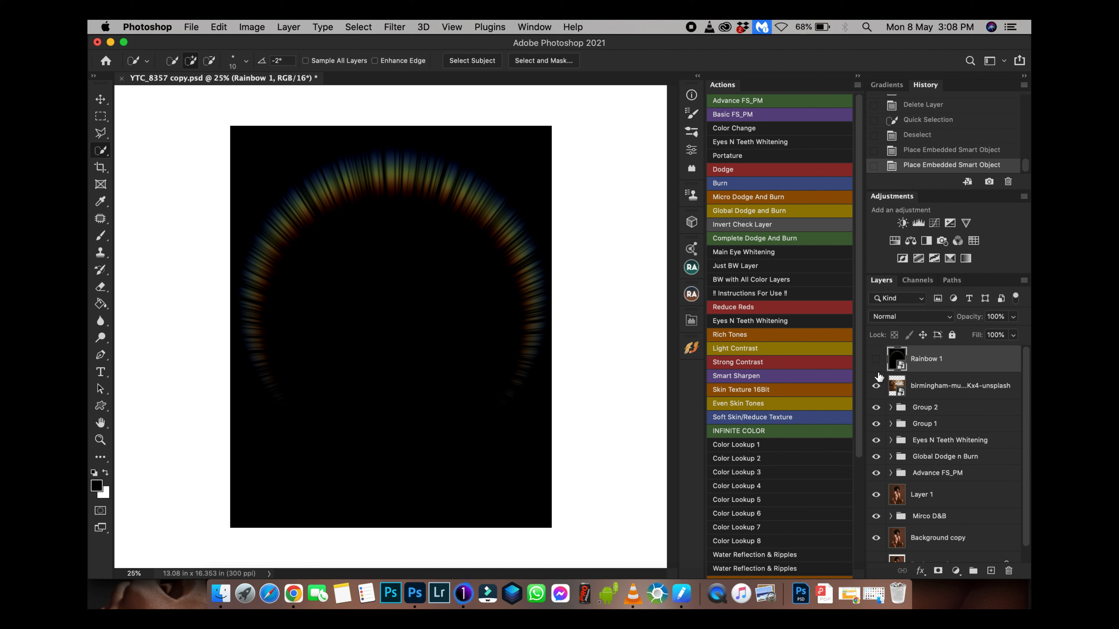
pyautogui.click(924, 390)
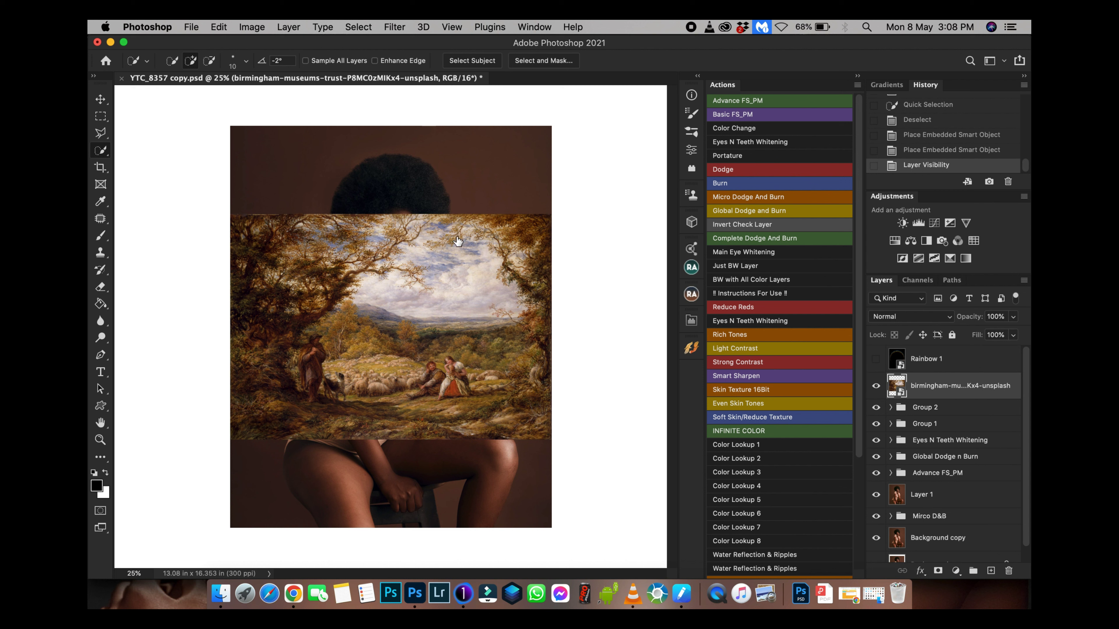
pyautogui.press('super+t')
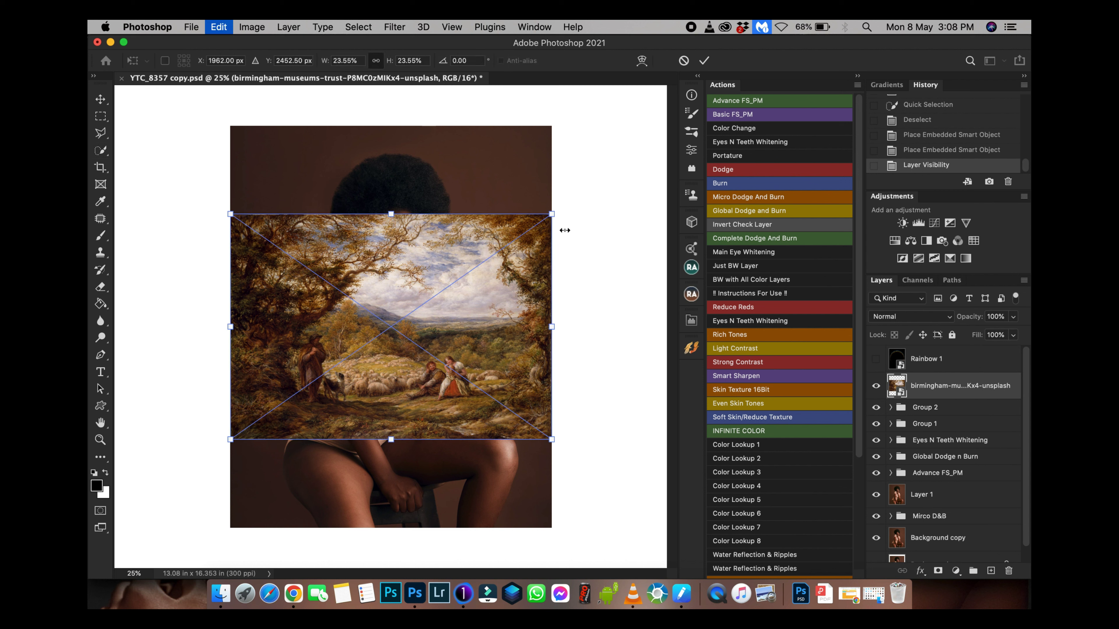
pyautogui.moveTo(553, 212)
pyautogui.mouseDown()
pyautogui.moveTo(673, 96)
pyautogui.moveTo(458, 238)
pyautogui.mouseUp()
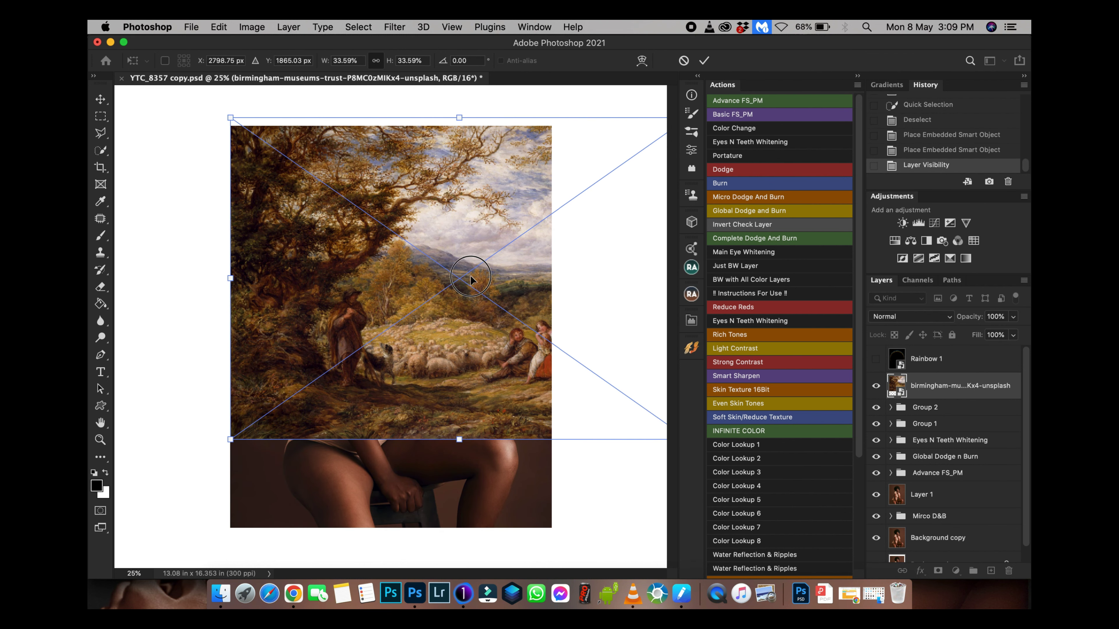
pyautogui.moveTo(470, 277)
pyautogui.mouseDown()
pyautogui.moveTo(475, 258)
pyautogui.moveTo(458, 300)
pyautogui.moveTo(361, 313)
pyautogui.mouseUp()
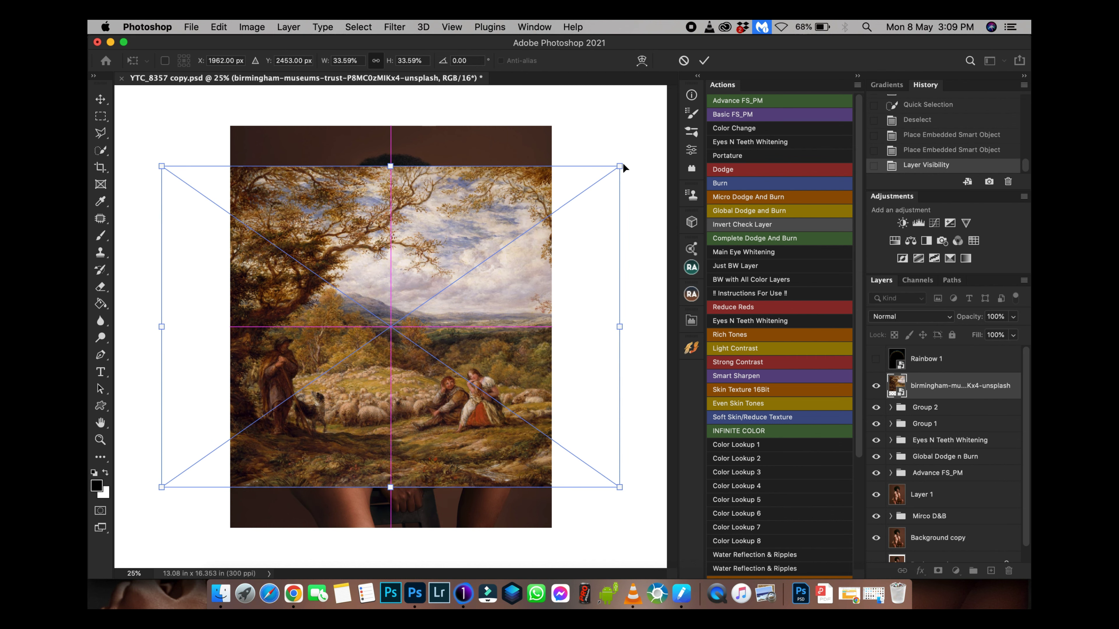
pyautogui.moveTo(620, 162); pyautogui.dragTo(677, 107)
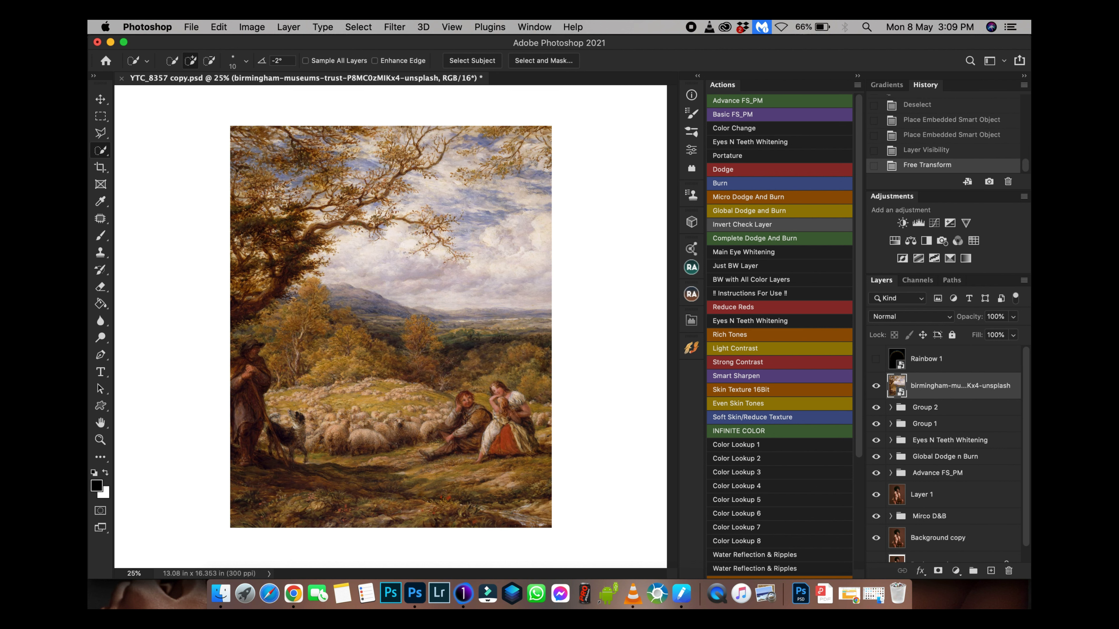
# Shift the painting so the standing shepherd is fully inside the frame, and set its blend mode to Overlay.
pyautogui.press('v')
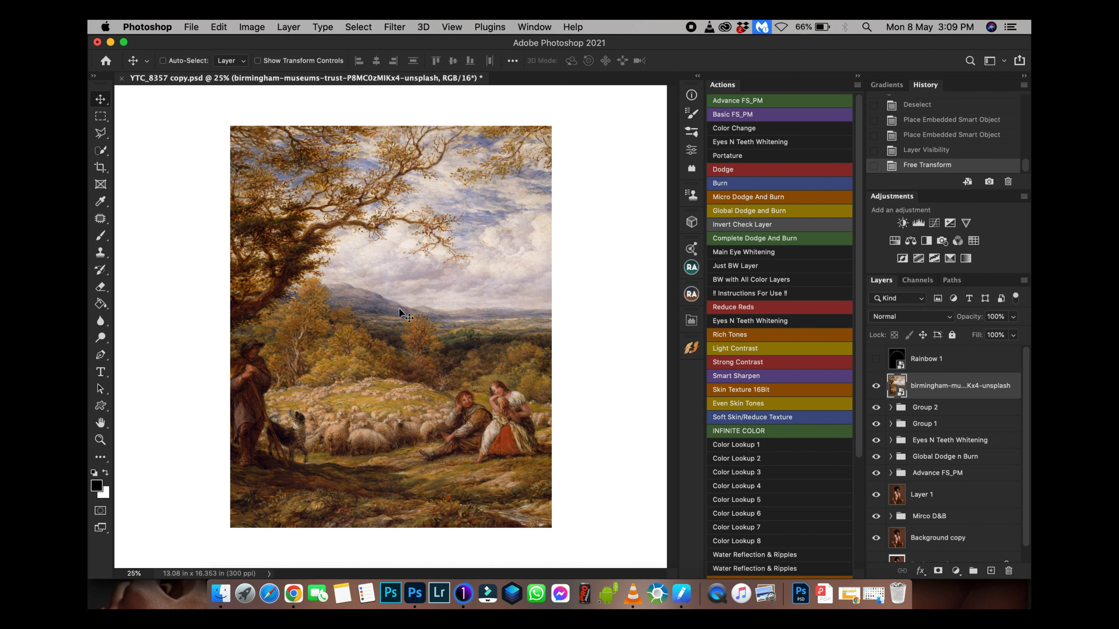
pyautogui.moveTo(387, 342); pyautogui.dragTo(399, 341)
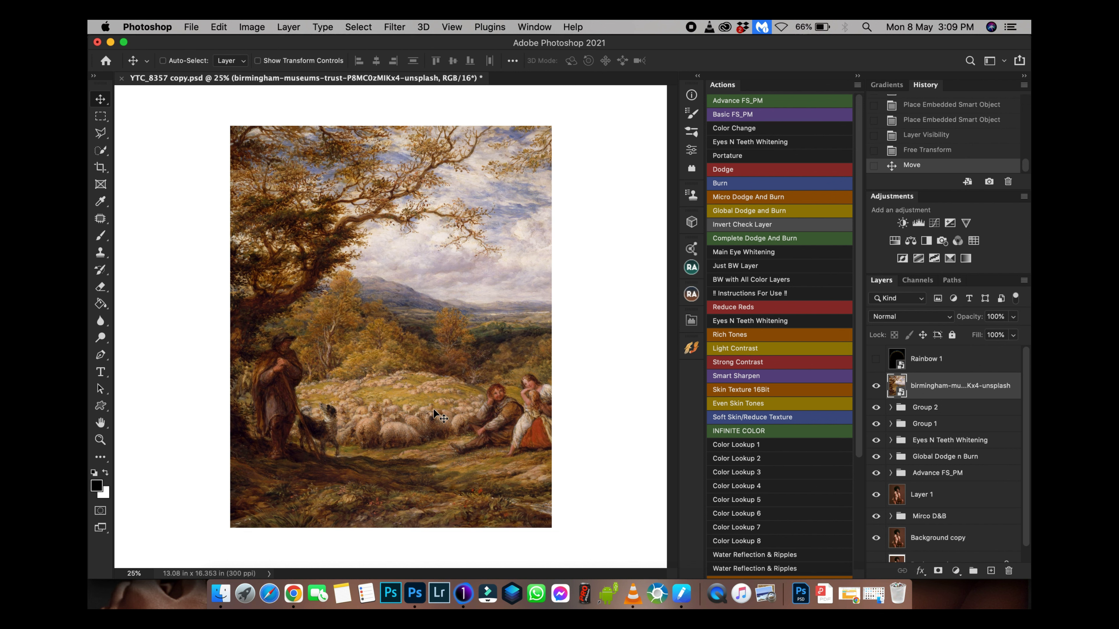
pyautogui.click(924, 316)
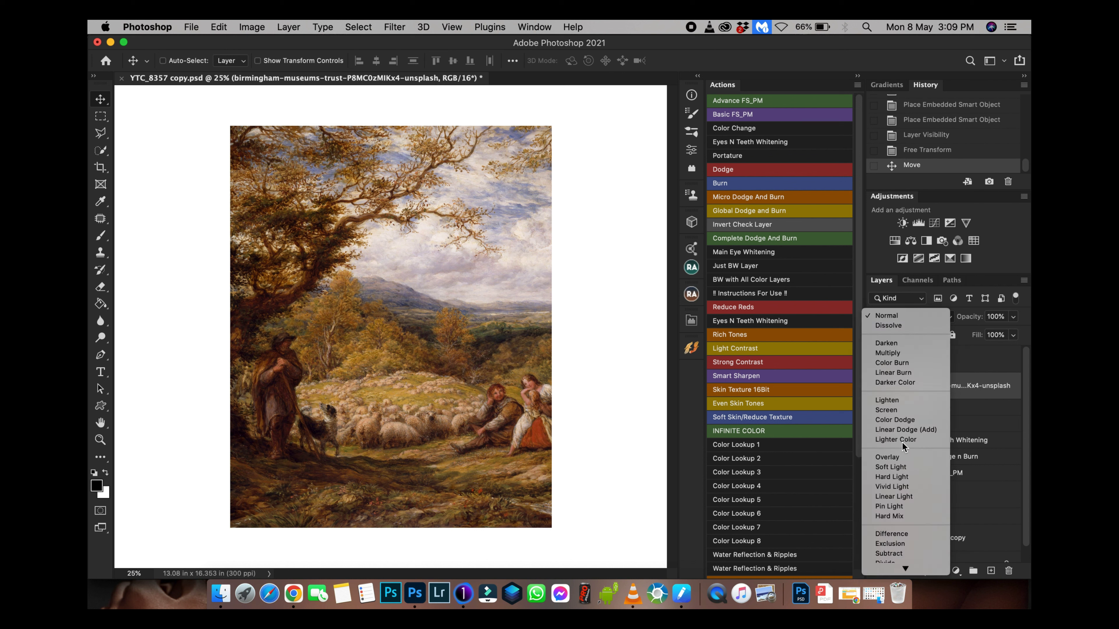
pyautogui.press('Escape')
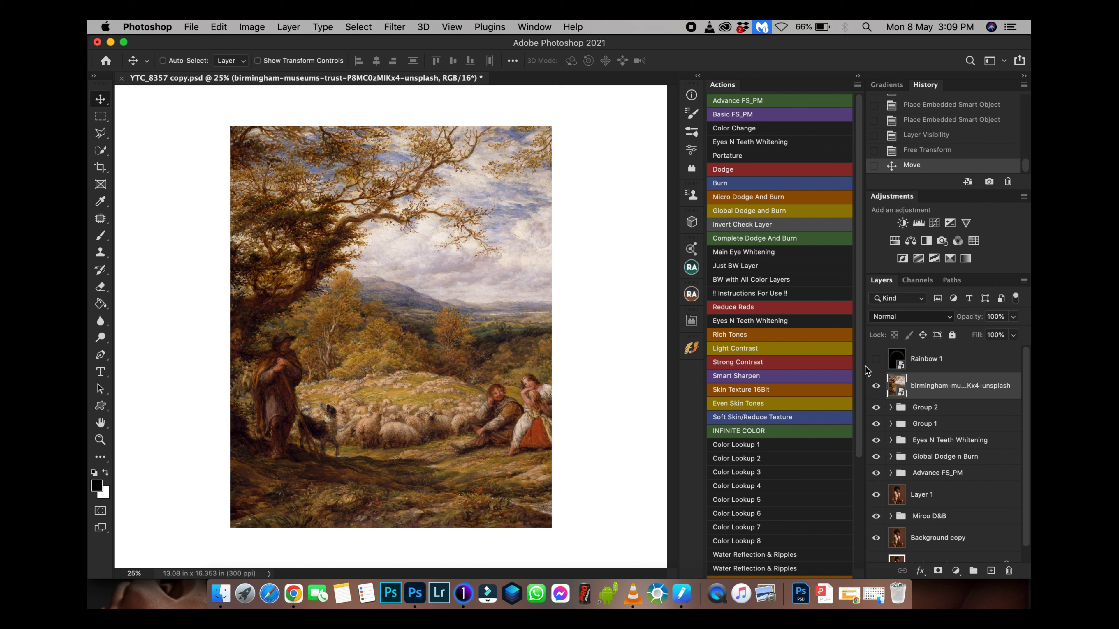
pyautogui.hotkey('alt', 'shift', 'o')
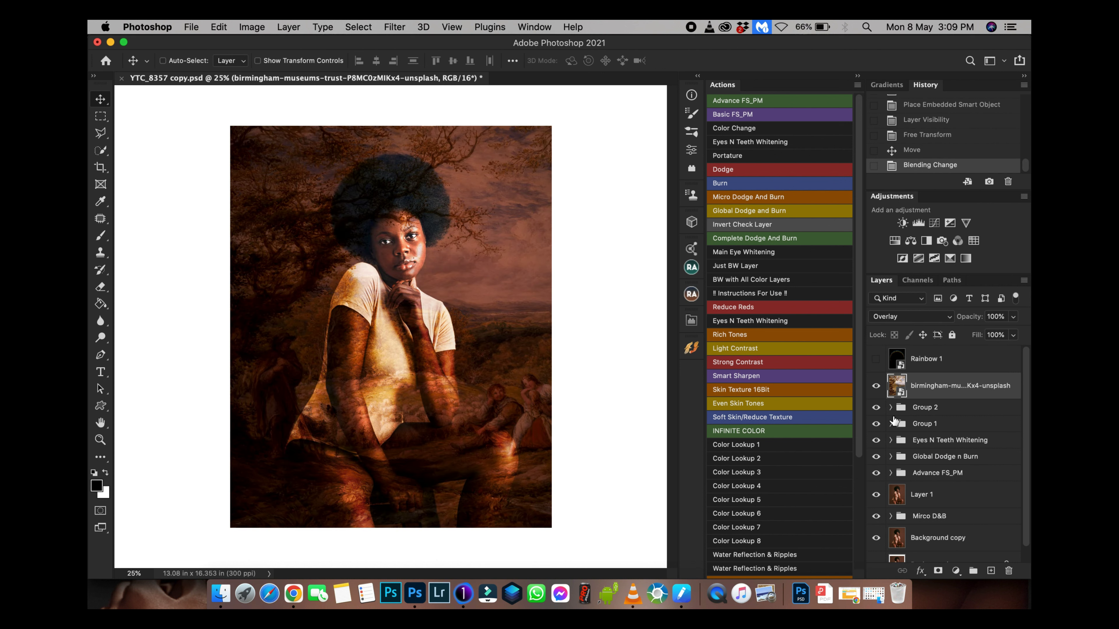
# Hide the painting layer and run Select Subject on Layer 1 to select the woman.
pyautogui.click(876, 386)
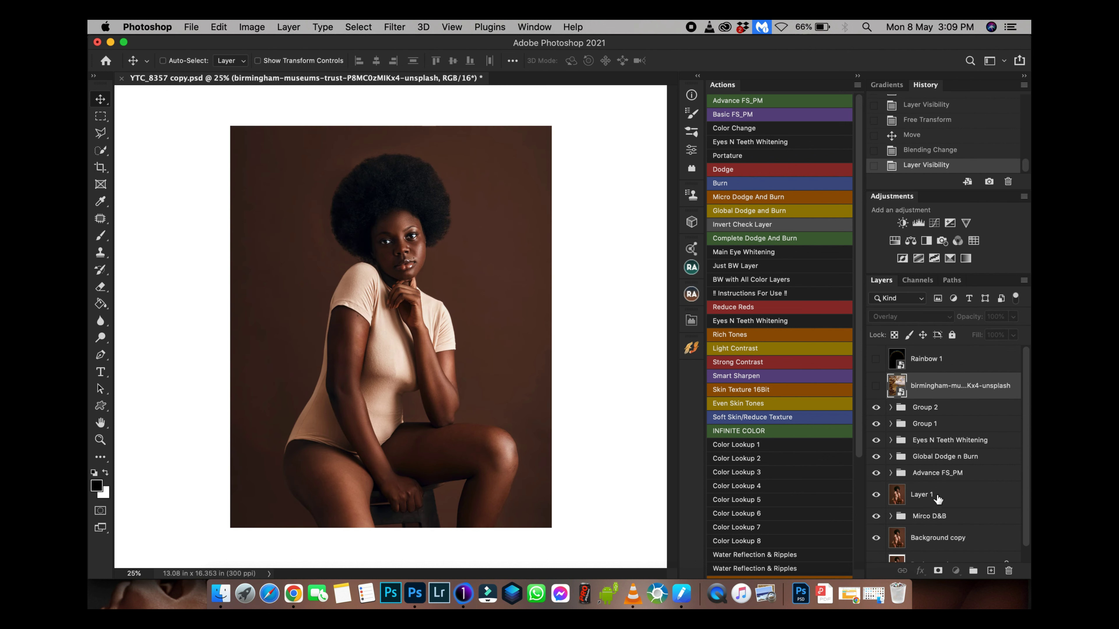
pyautogui.click(952, 495)
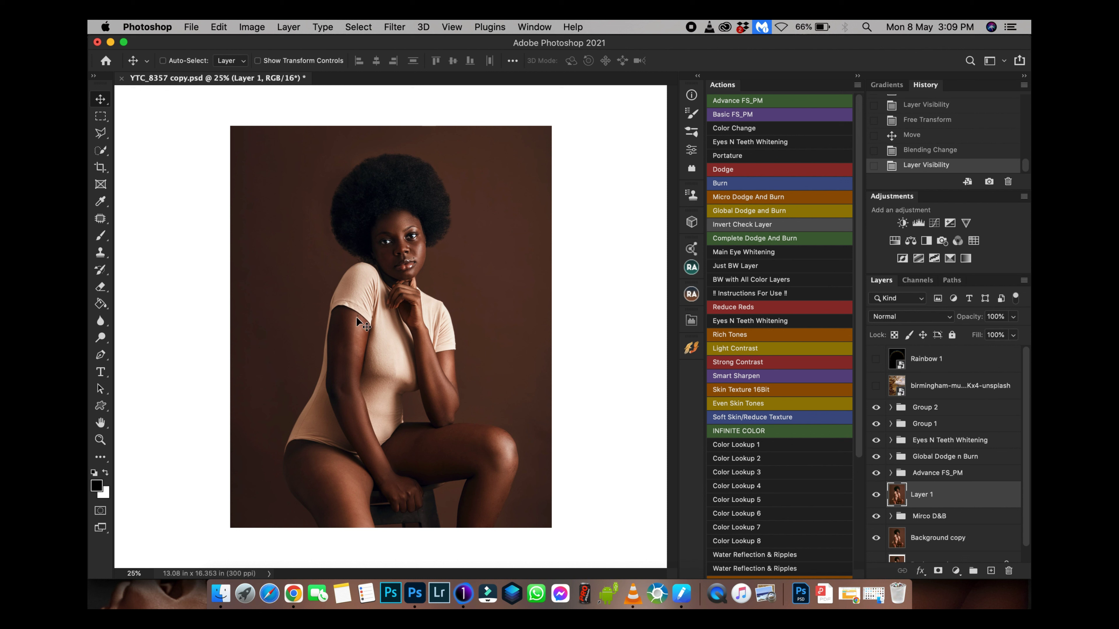
pyautogui.press('w')
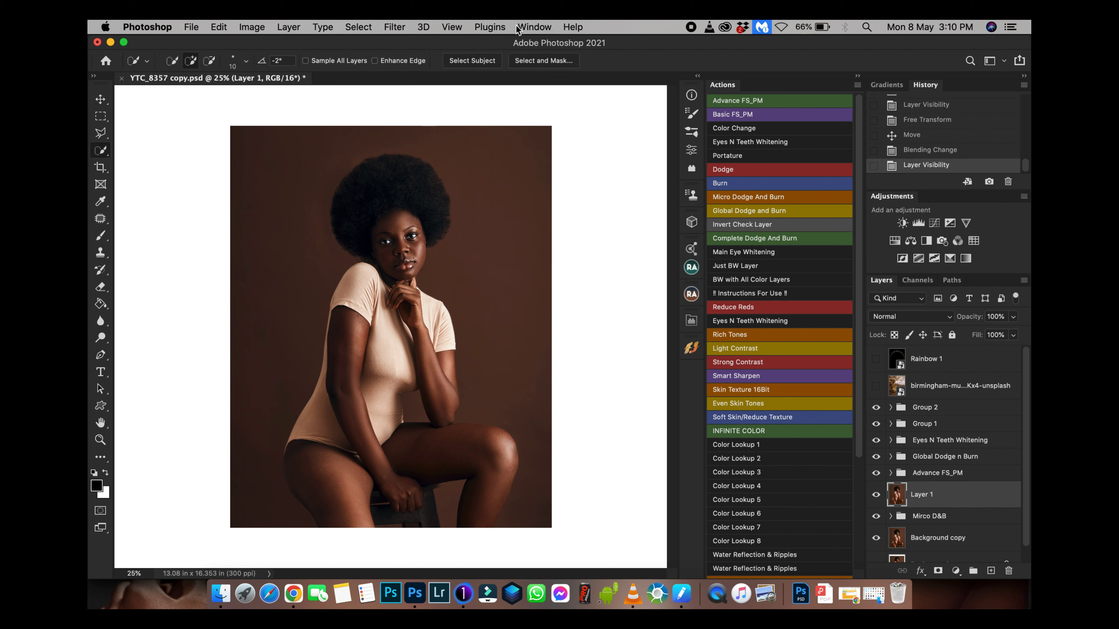
pyautogui.click(484, 64)
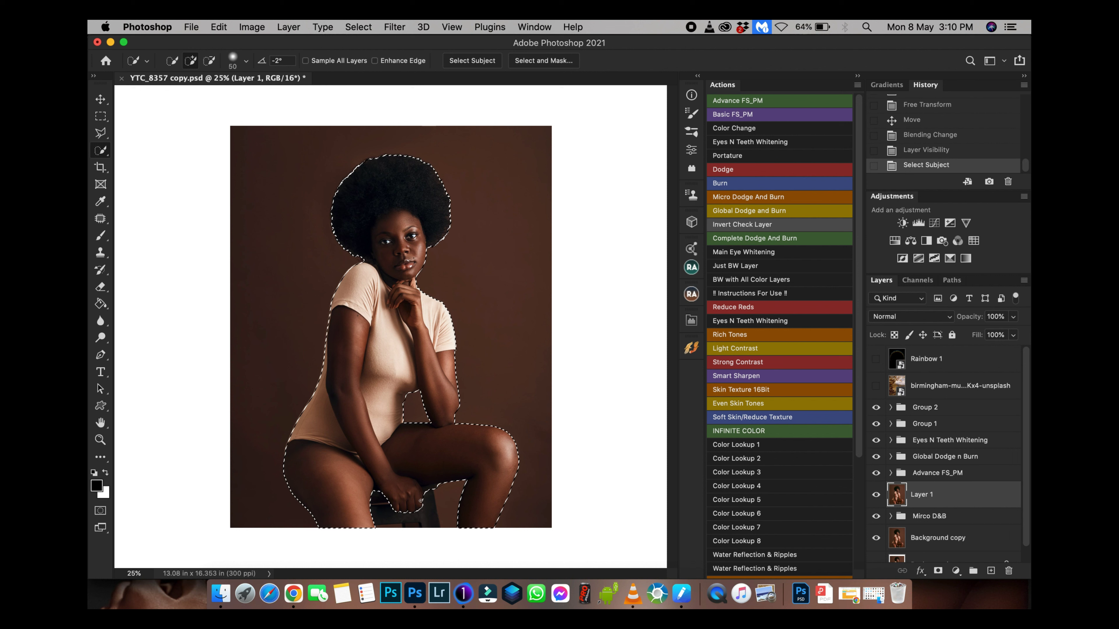
# Add the stool beneath the woman to the selection with the Quick Selection tool.
pyautogui.keyDown('alt'); pyautogui.click(424, 492); pyautogui.keyUp('alt')
pyautogui.moveTo(424, 492)
pyautogui.mouseDown()
pyautogui.moveTo(413, 524)
pyautogui.moveTo(377, 501)
pyautogui.moveTo(374, 512)
pyautogui.mouseUp()
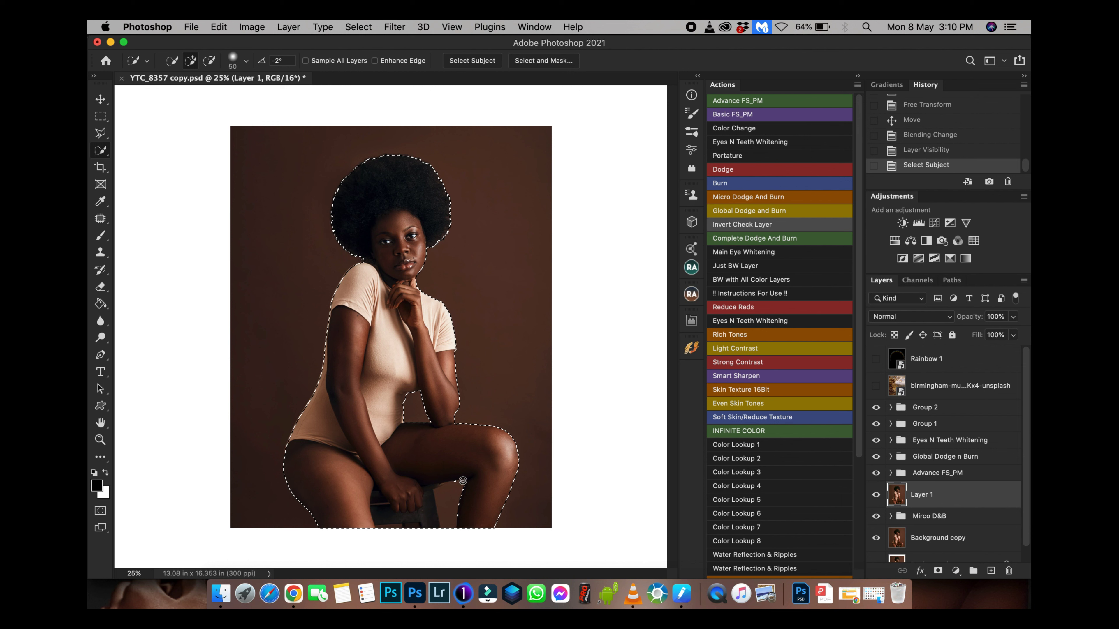
pyautogui.moveTo(463, 480); pyautogui.dragTo(456, 516)
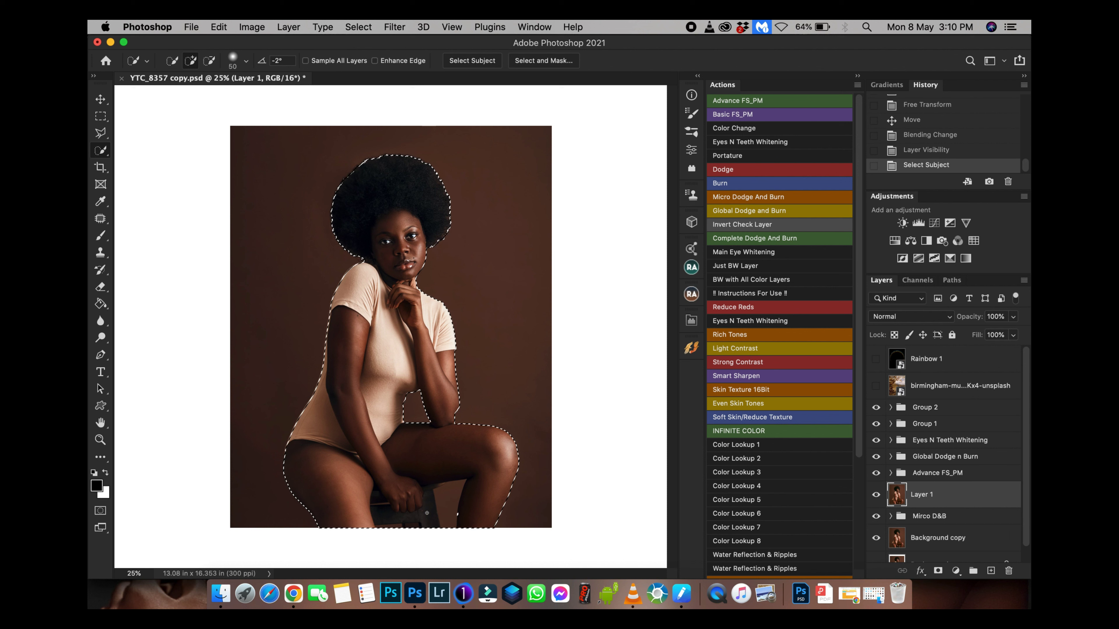
pyautogui.moveTo(432, 515); pyautogui.dragTo(450, 519)
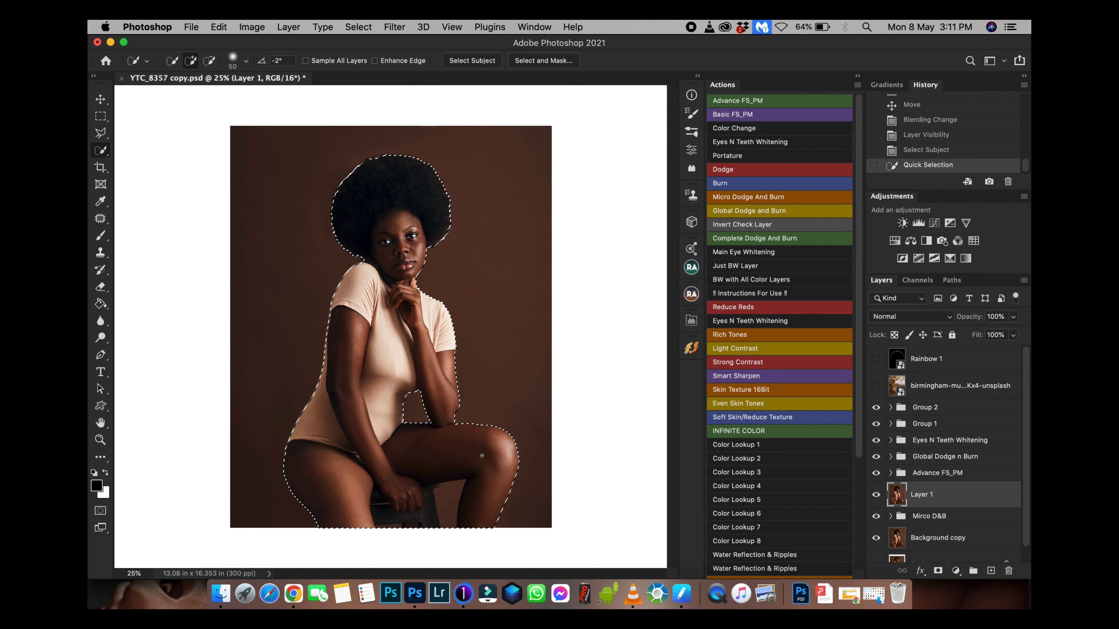
# Subtract the background gap between the stool and the woman's lower leg from the selection.
pyautogui.press('alt')
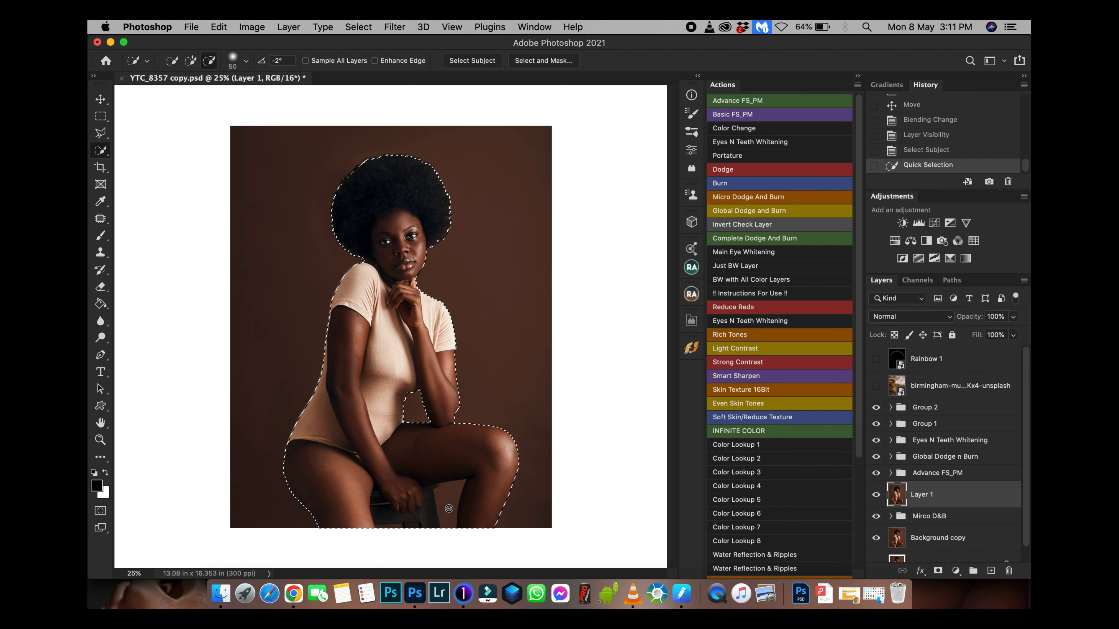
pyautogui.moveTo(449, 509); pyautogui.dragTo(458, 484)
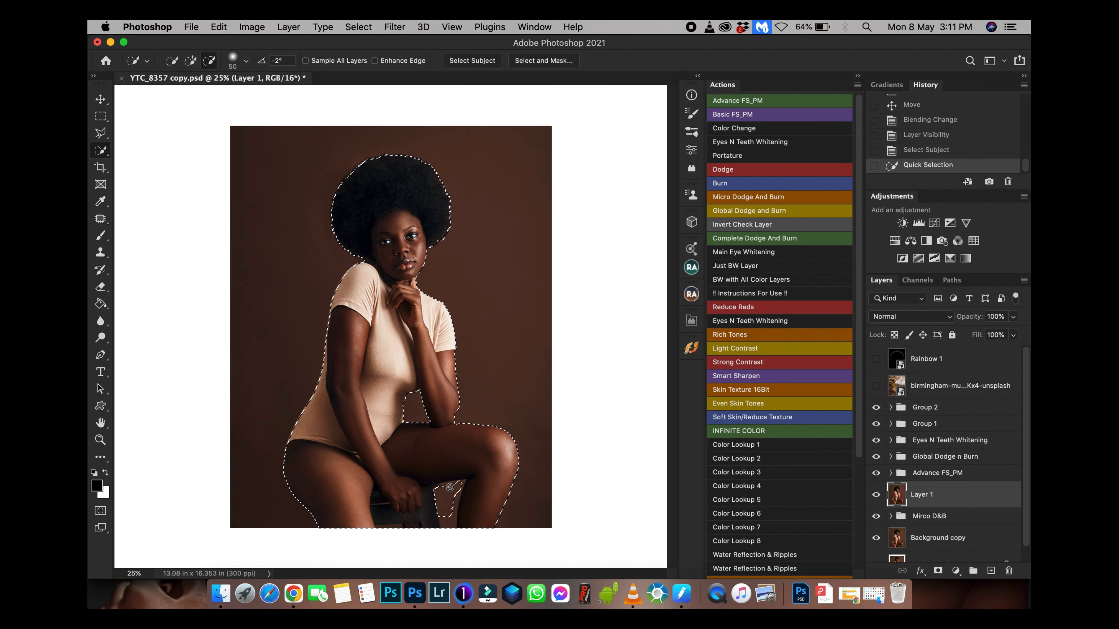
pyautogui.moveTo(450, 524); pyautogui.dragTo(452, 505)
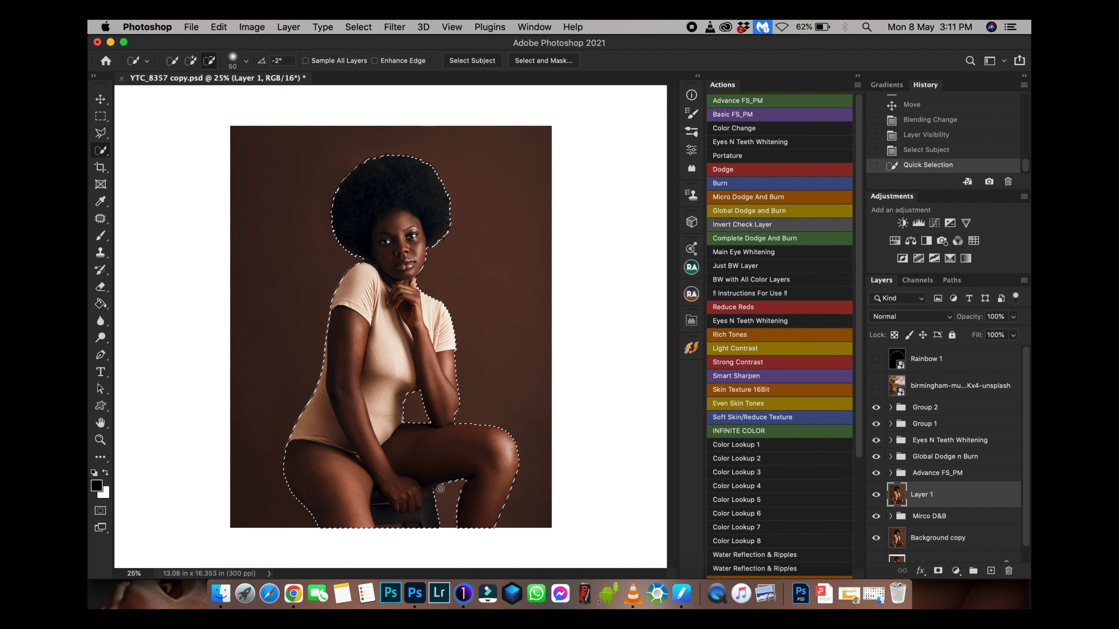
pyautogui.moveTo(440, 489); pyautogui.dragTo(437, 514)
pyautogui.moveTo(432, 506); pyautogui.dragTo(430, 520)
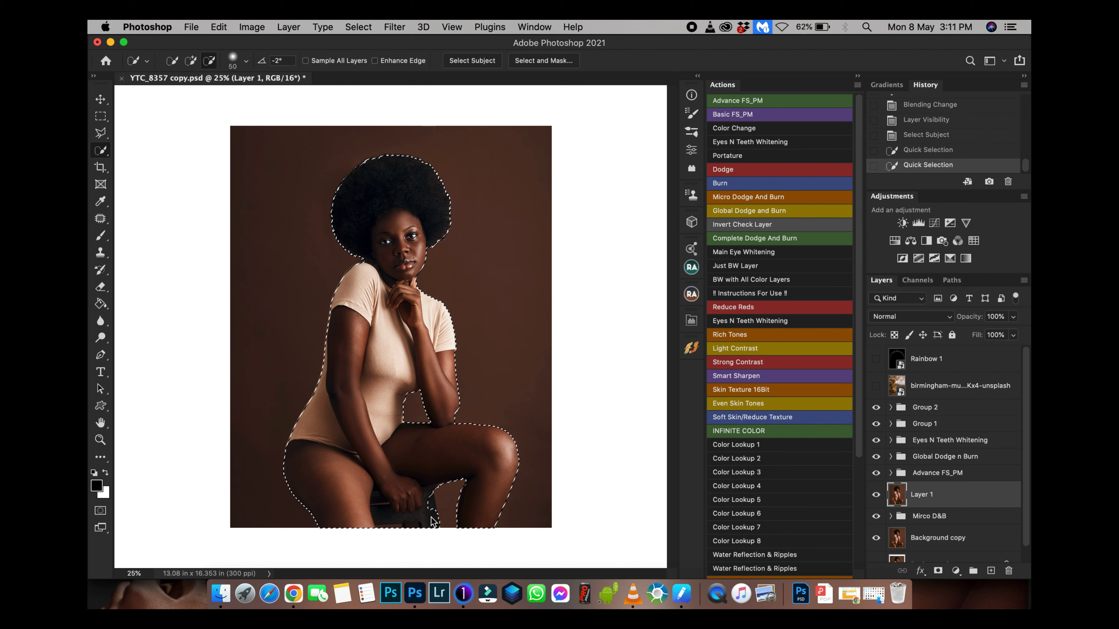
pyautogui.press('alt')
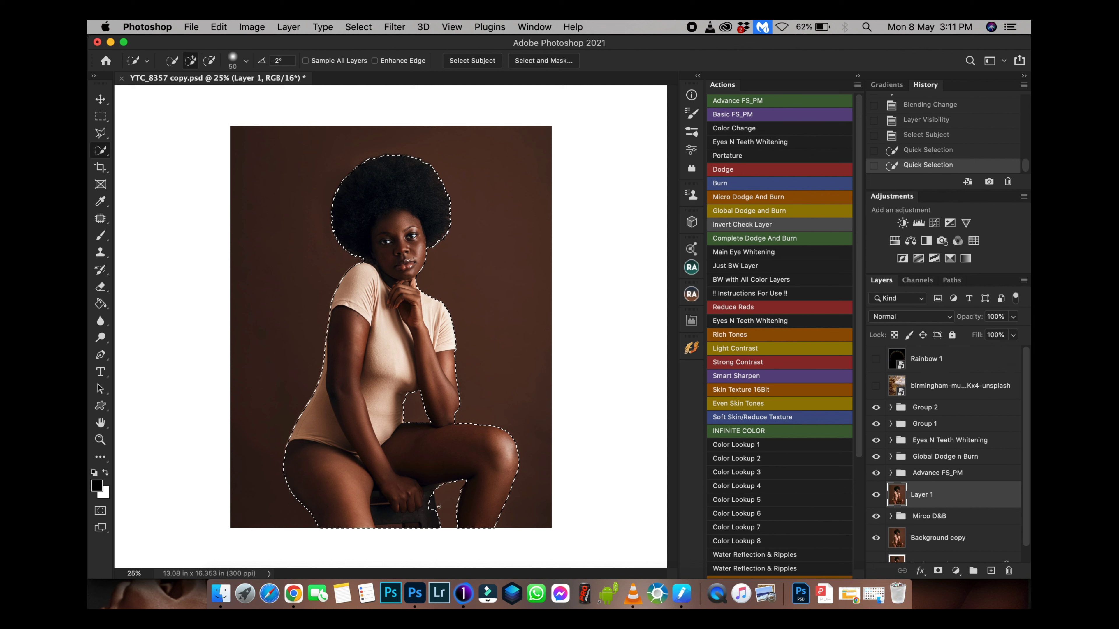
# Show the painting layer and add an inverted layer mask from the selection to hide the painting over the woman and stool.
pyautogui.click(876, 386)
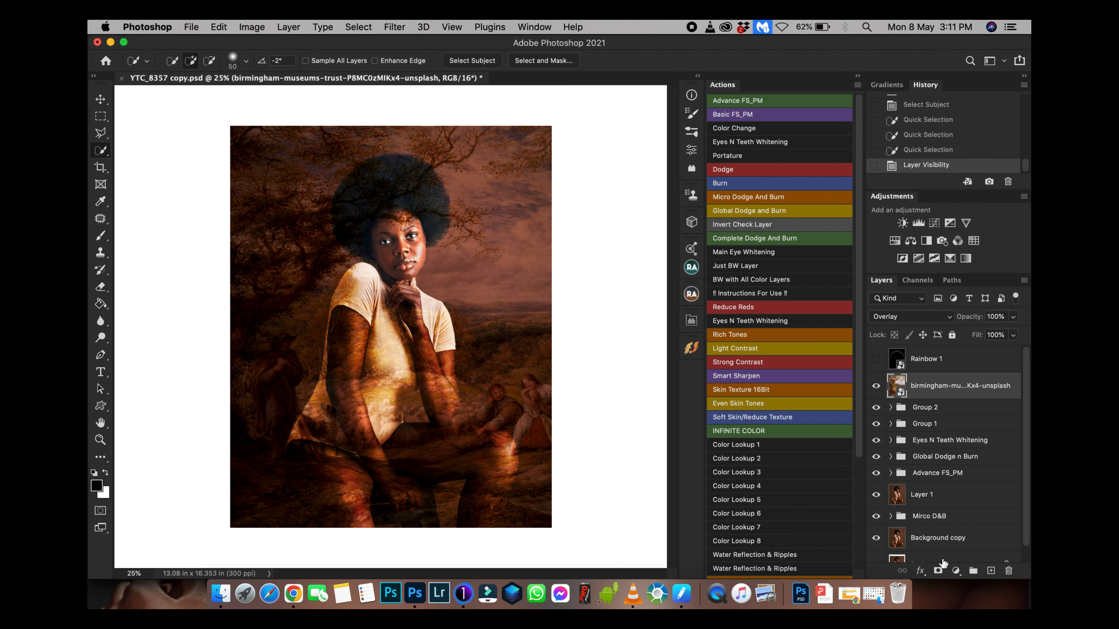
pyautogui.press('super+h')
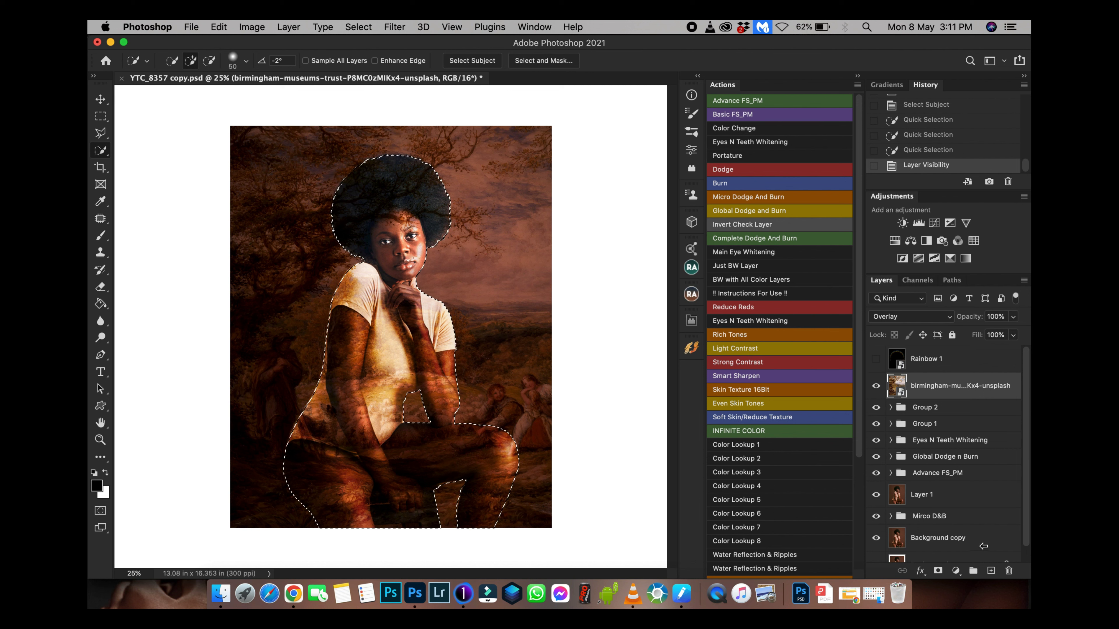
pyautogui.click(937, 570)
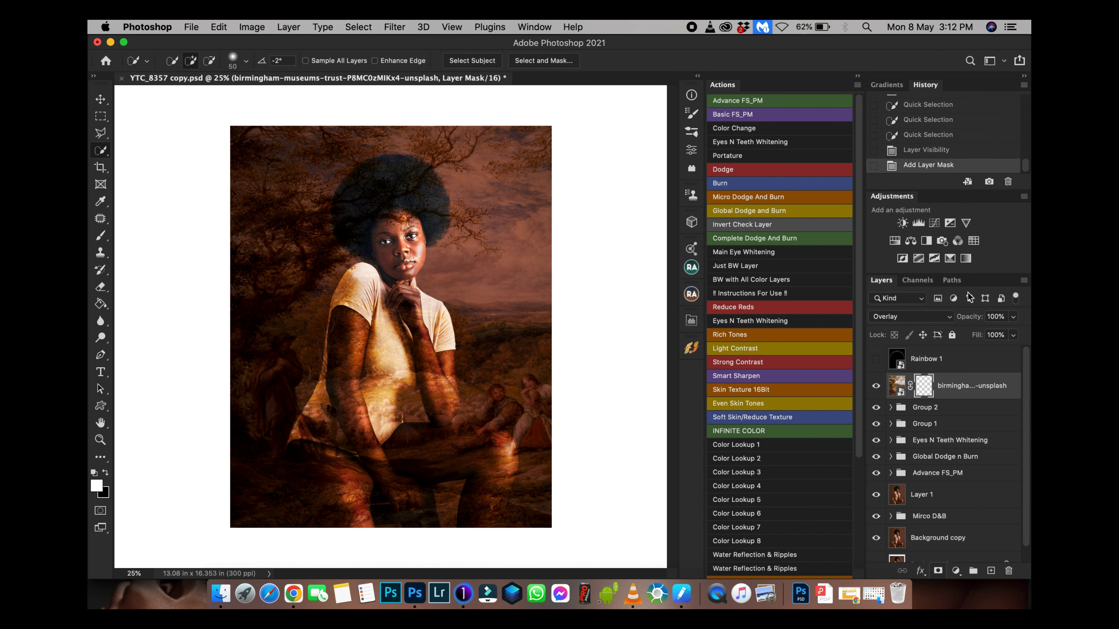
pyautogui.press('super+i')
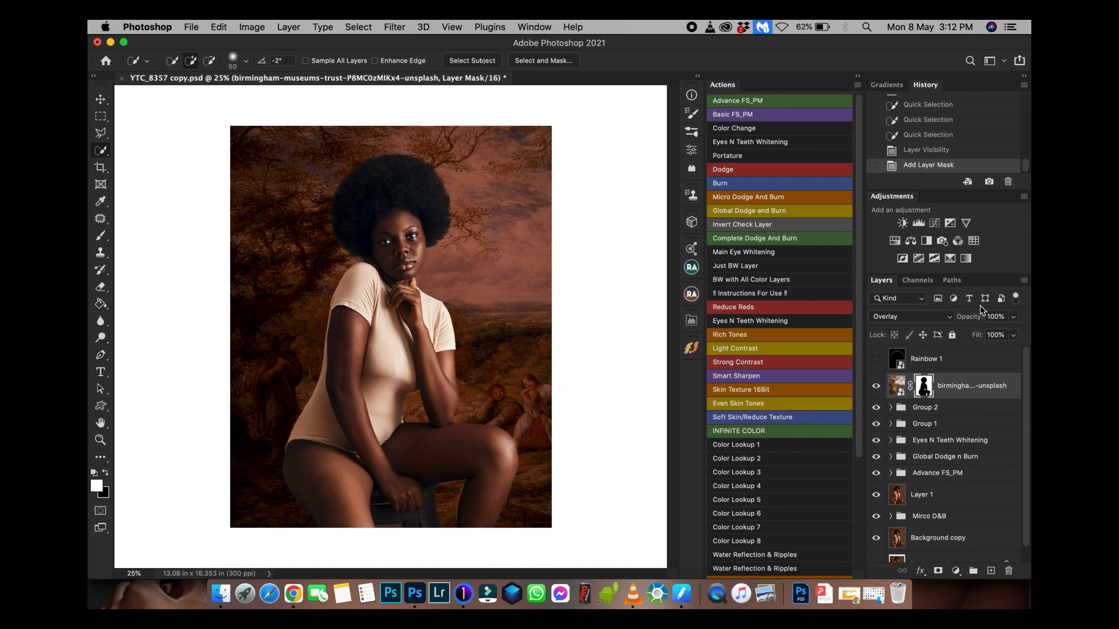
# Lower the painting layer's opacity to 40%.
pyautogui.click(965, 318)
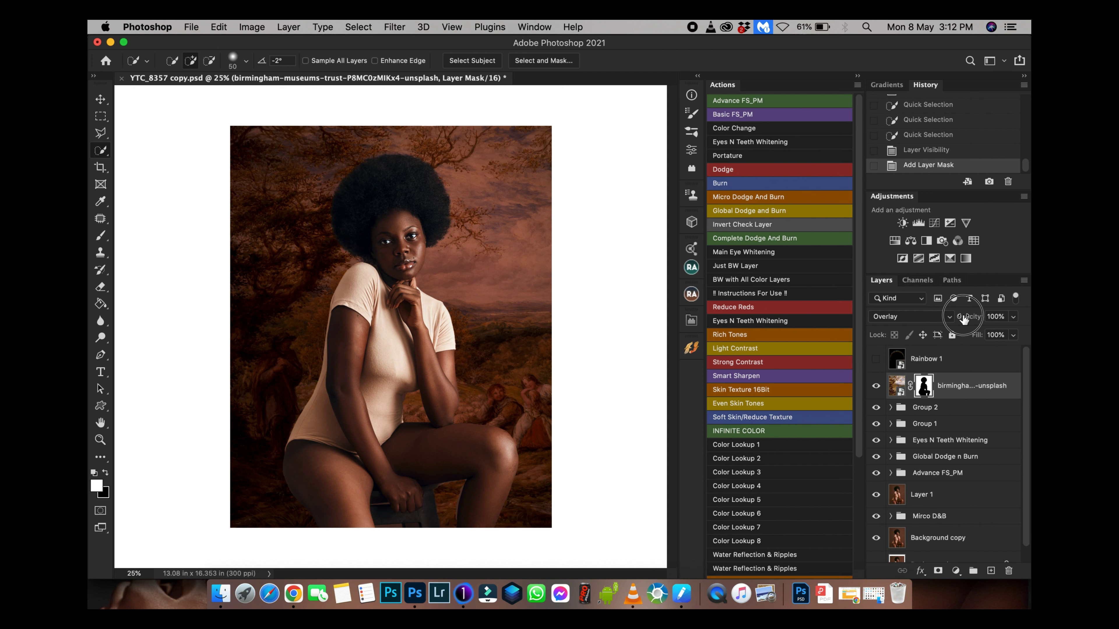
pyautogui.moveTo(964, 318); pyautogui.dragTo(954, 318)
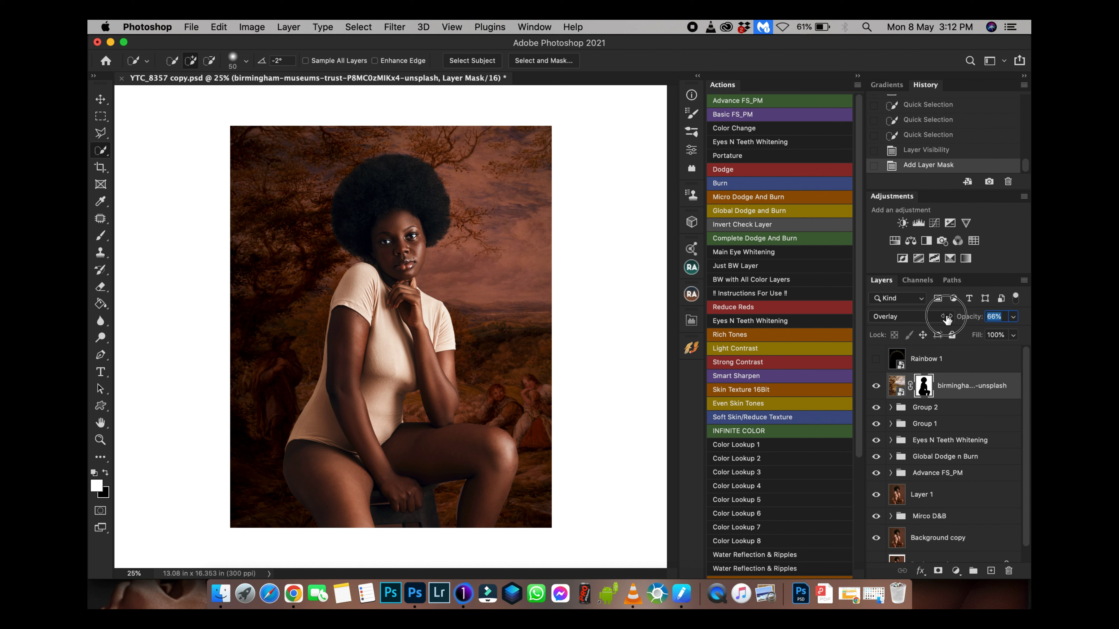
pyautogui.moveTo(946, 319); pyautogui.dragTo(941, 319)
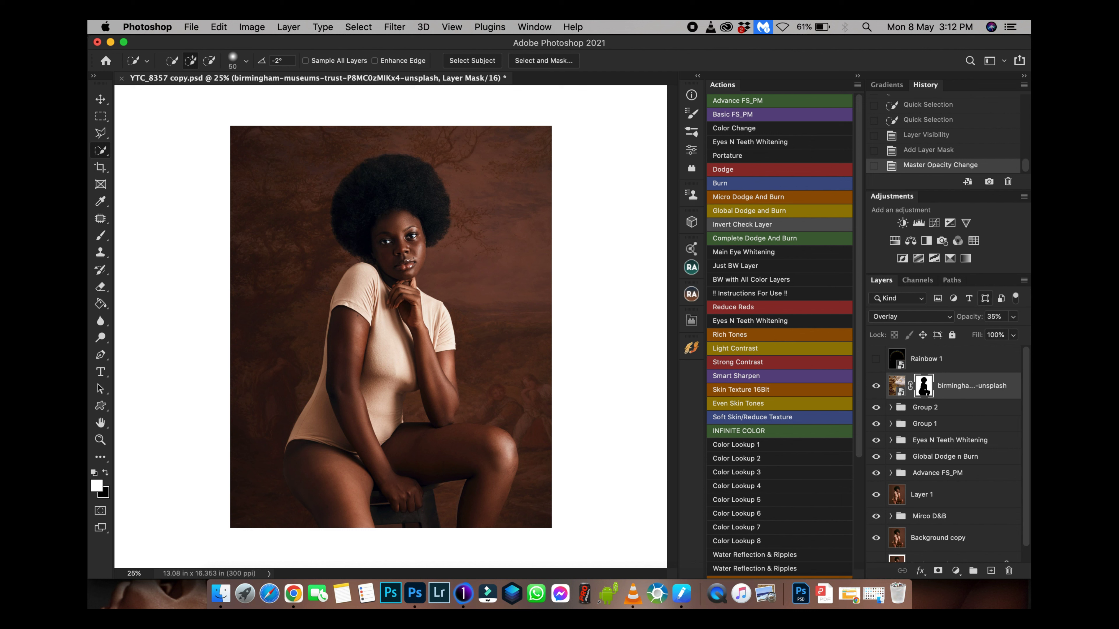
pyautogui.press('4')
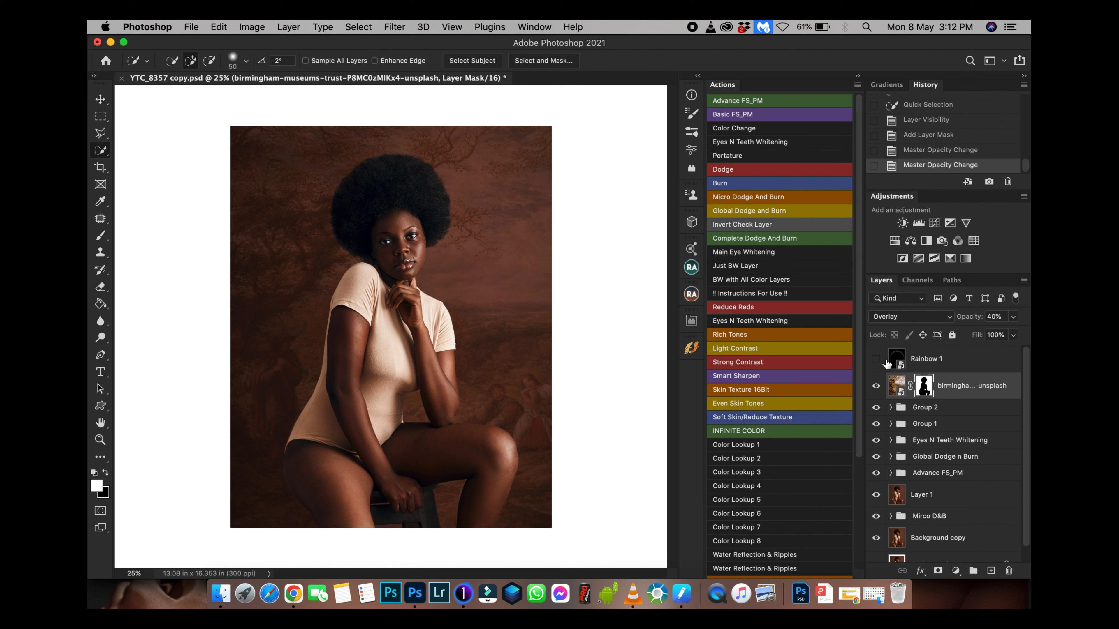
# Show the Rainbow 1 layer and set its blend mode to Screen.
pyautogui.click(876, 359)
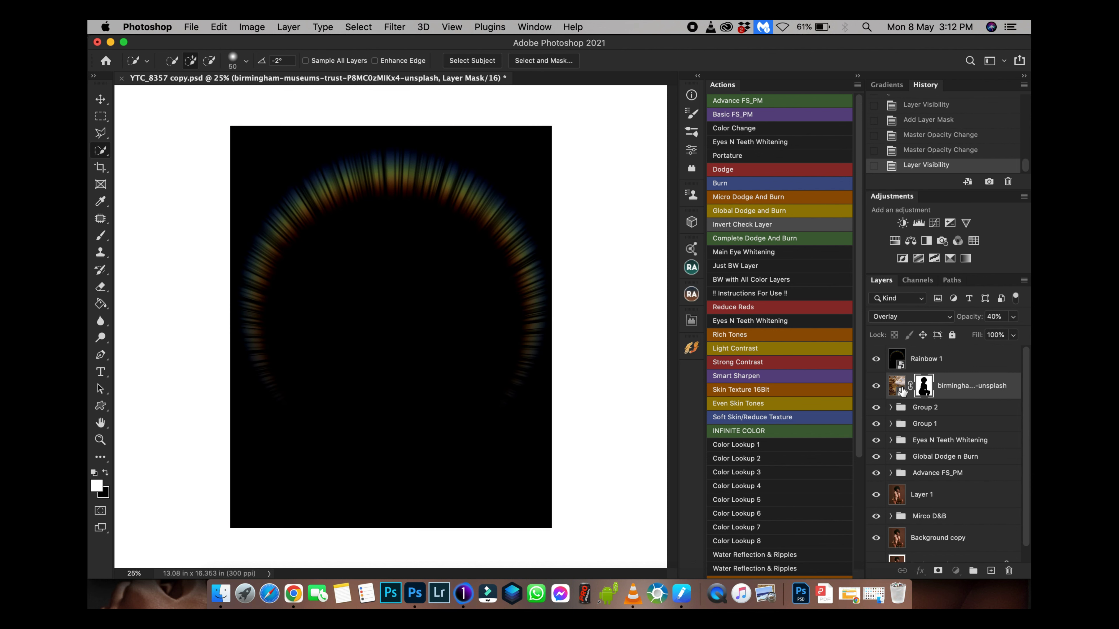
pyautogui.click(916, 359)
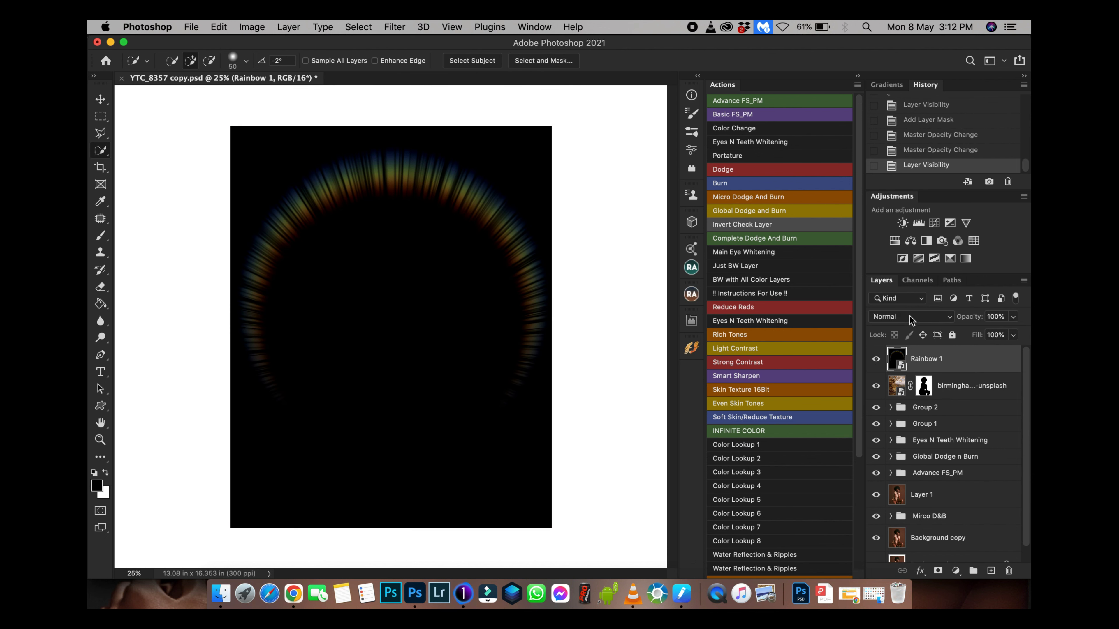
pyautogui.click(908, 316)
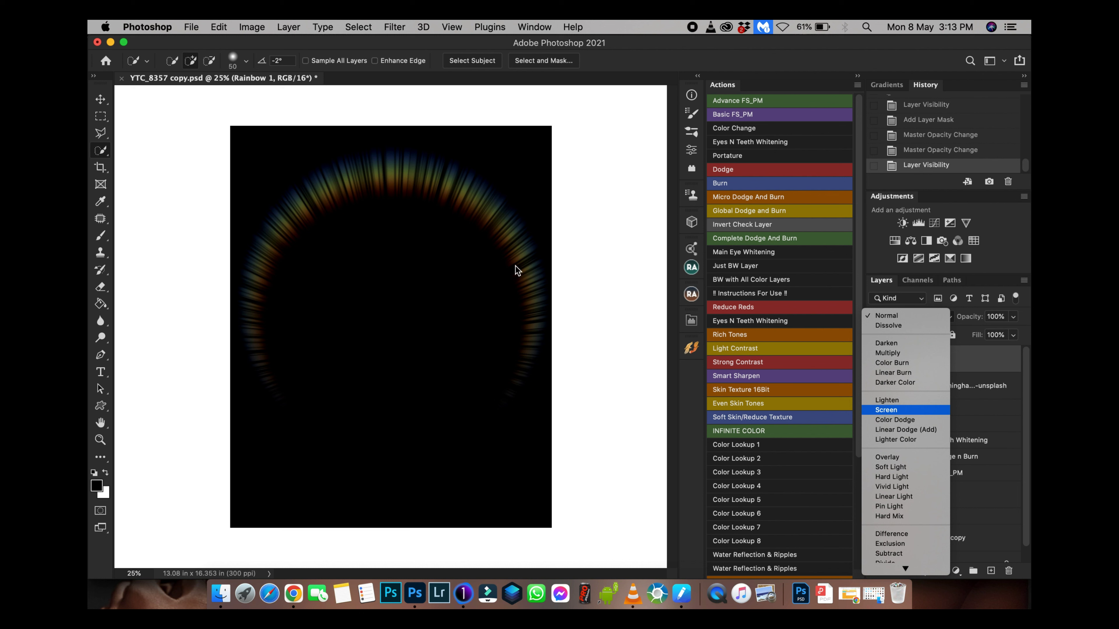
pyautogui.press('Return')
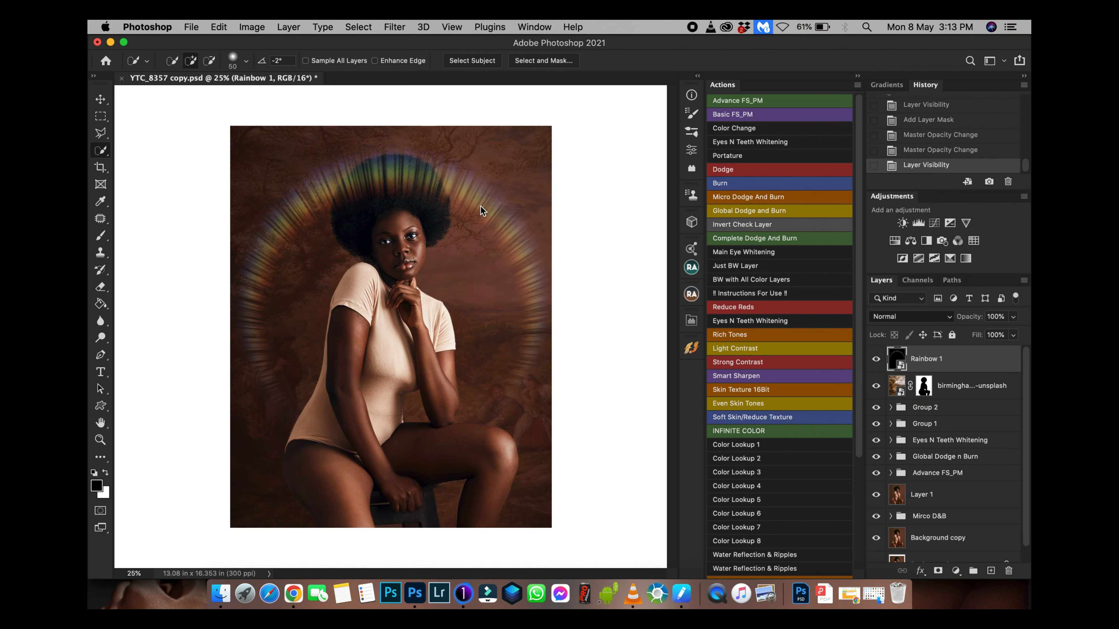
# Scale the rainbow down to about 47% and move it up around the woman's hair as a halo.
pyautogui.press('super+t')
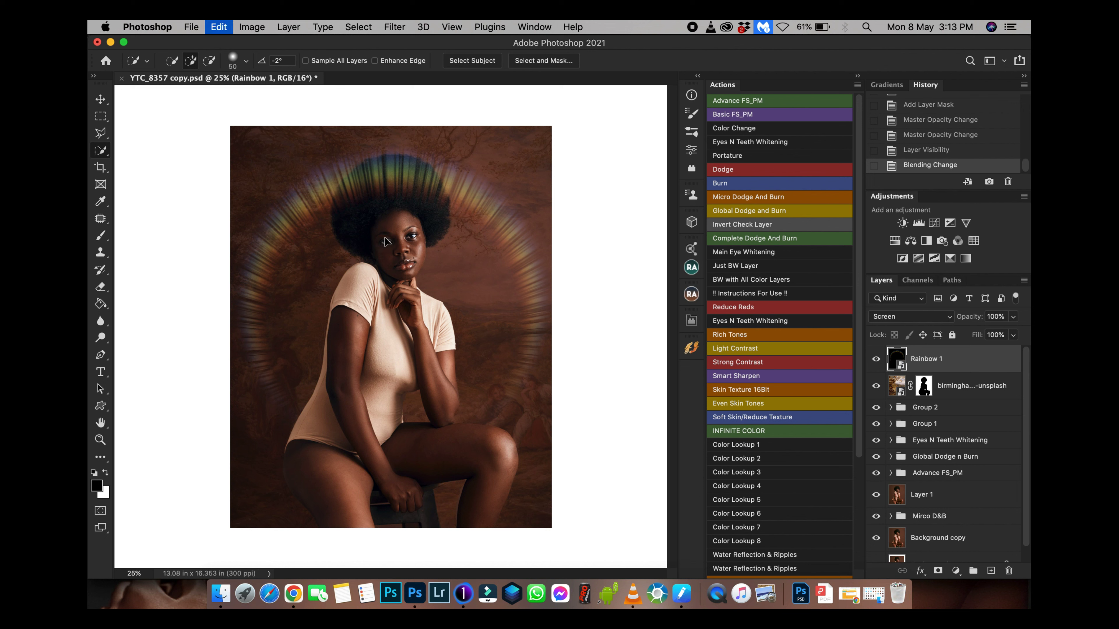
pyautogui.moveTo(551, 128); pyautogui.dragTo(483, 240)
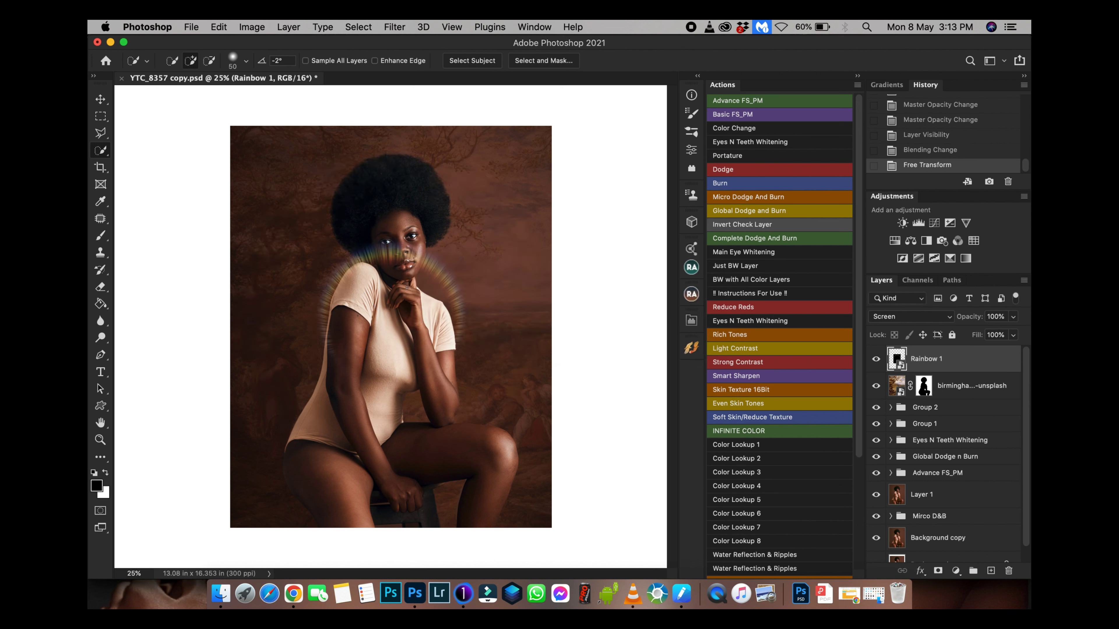
pyautogui.press('v')
pyautogui.moveTo(405, 305); pyautogui.dragTo(408, 206)
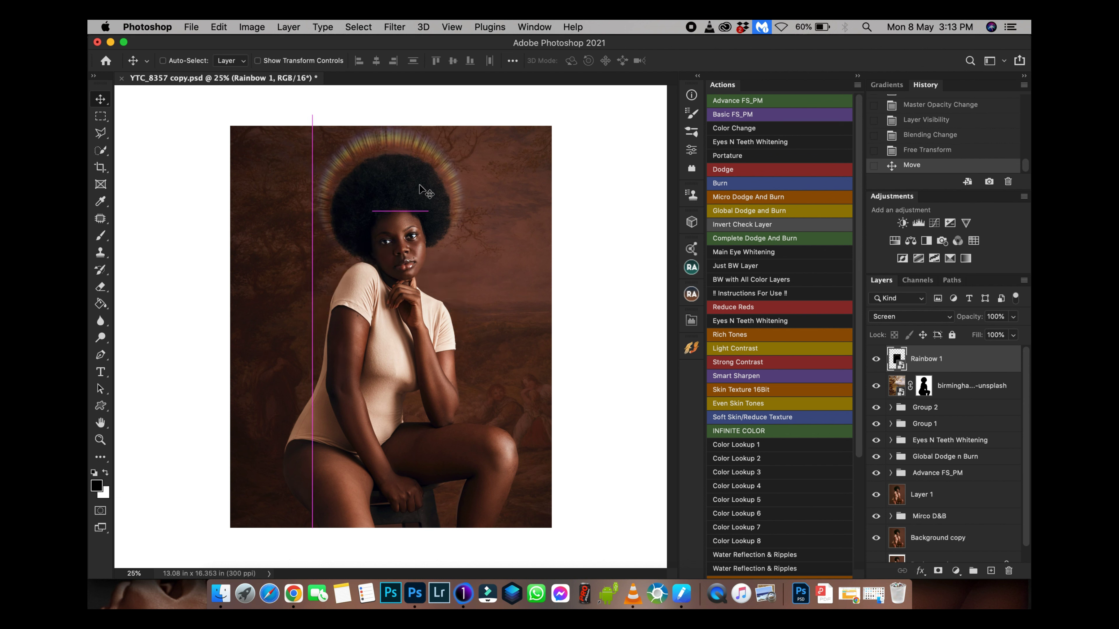
# Enlarge the rainbow halo slightly and shift it so it sits centred around the hair.
pyautogui.press('super+t')
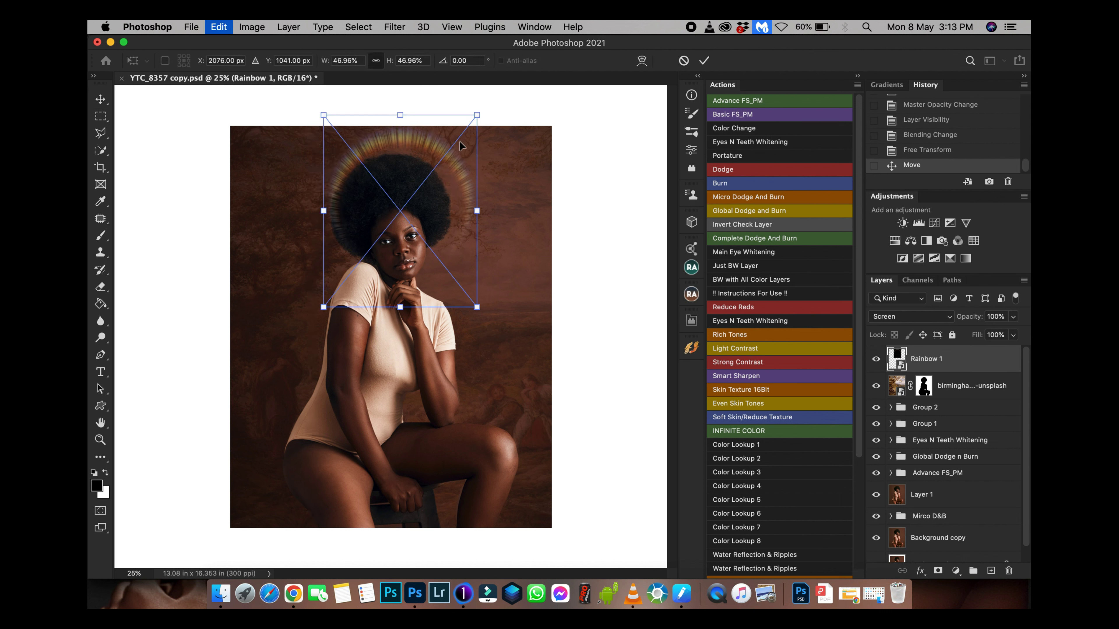
pyautogui.moveTo(476, 114); pyautogui.dragTo(483, 106)
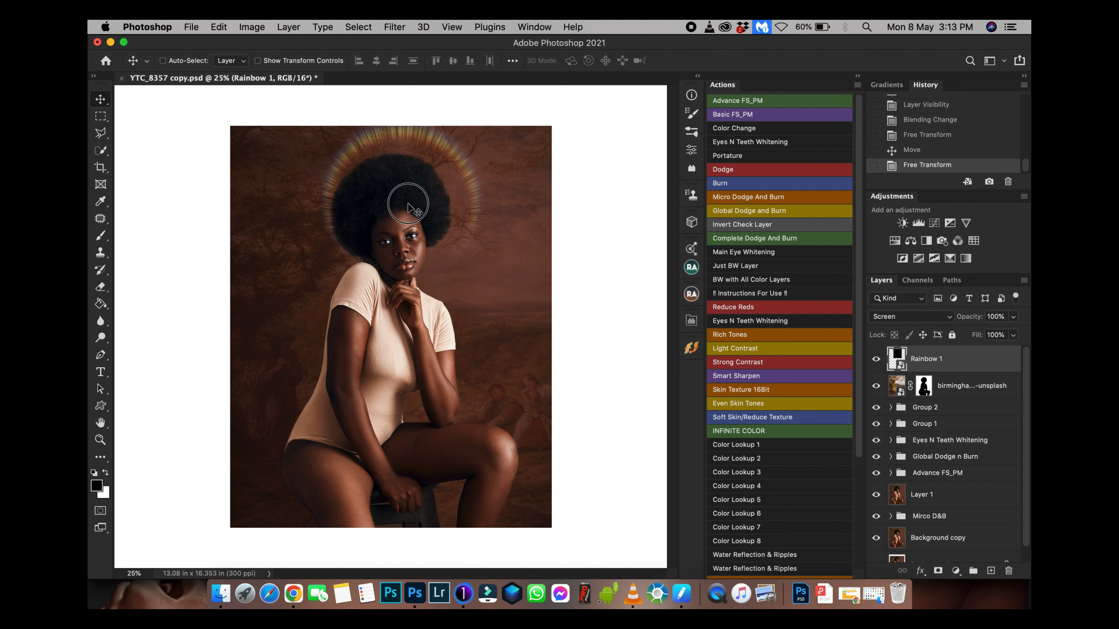
pyautogui.moveTo(406, 205); pyautogui.dragTo(402, 208)
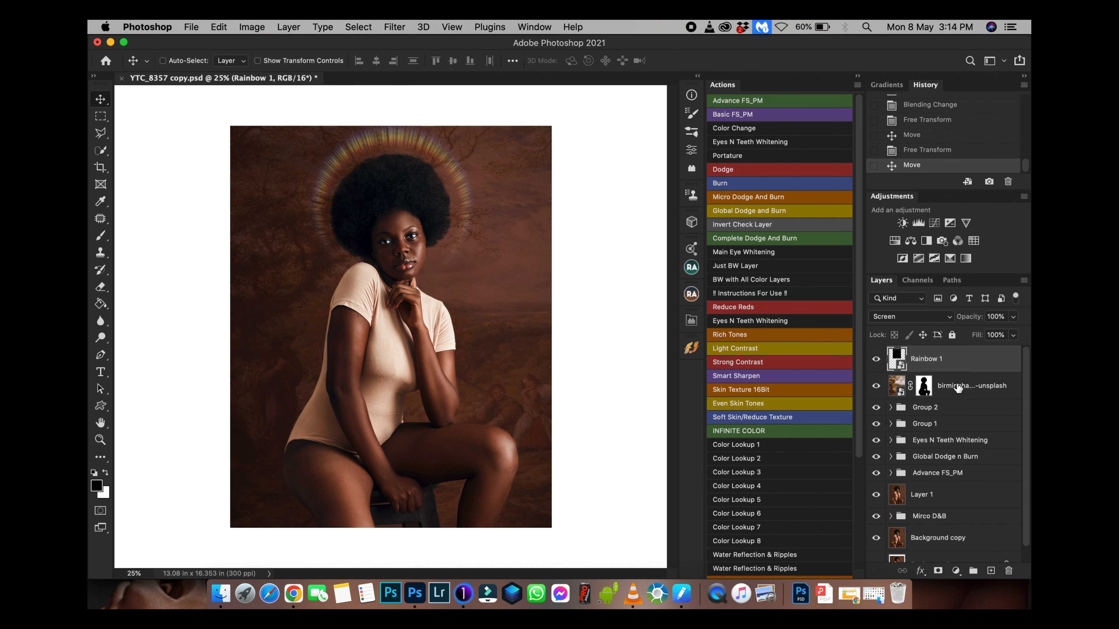
# Examine the composite full screen at several zoom levels, checking how the halo and painting blend into the background.
pyautogui.press('super+minus')
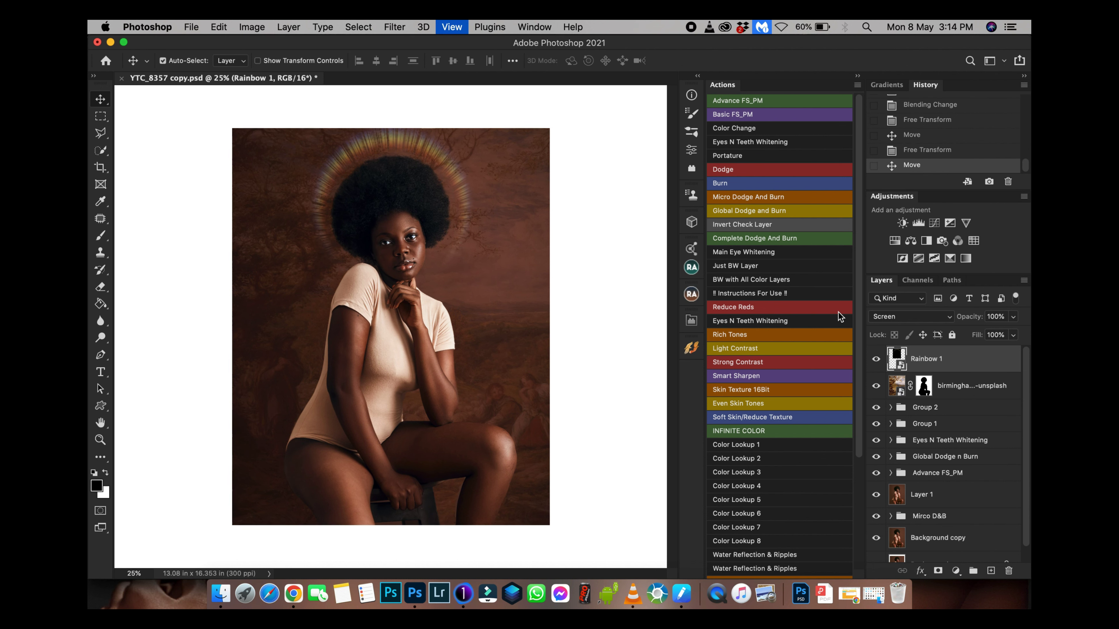
pyautogui.press('super+equal')
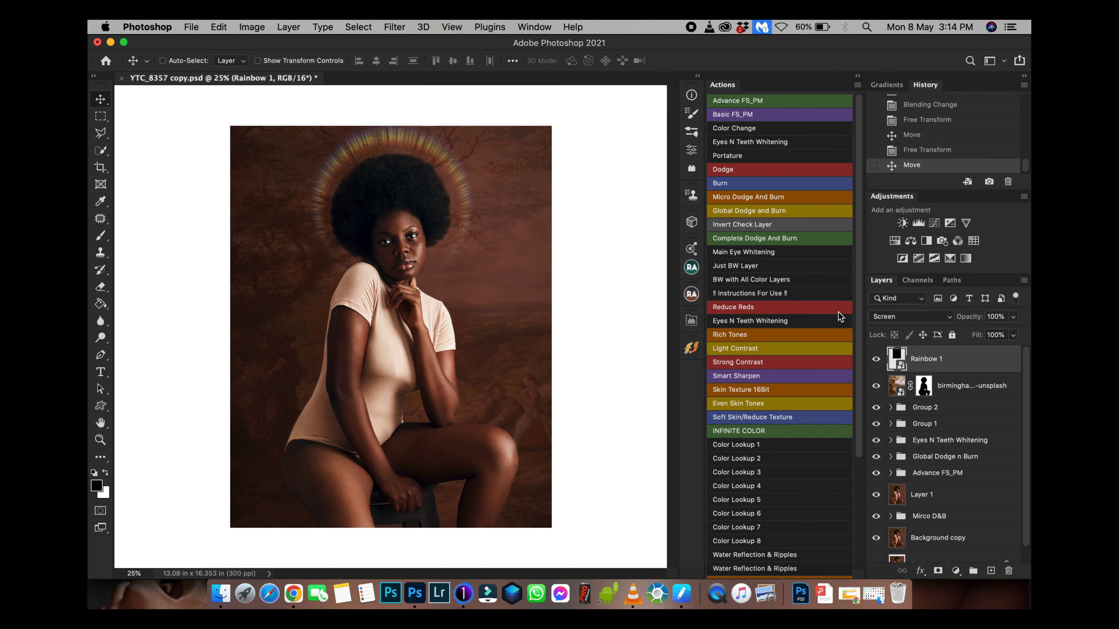
pyautogui.press('f')
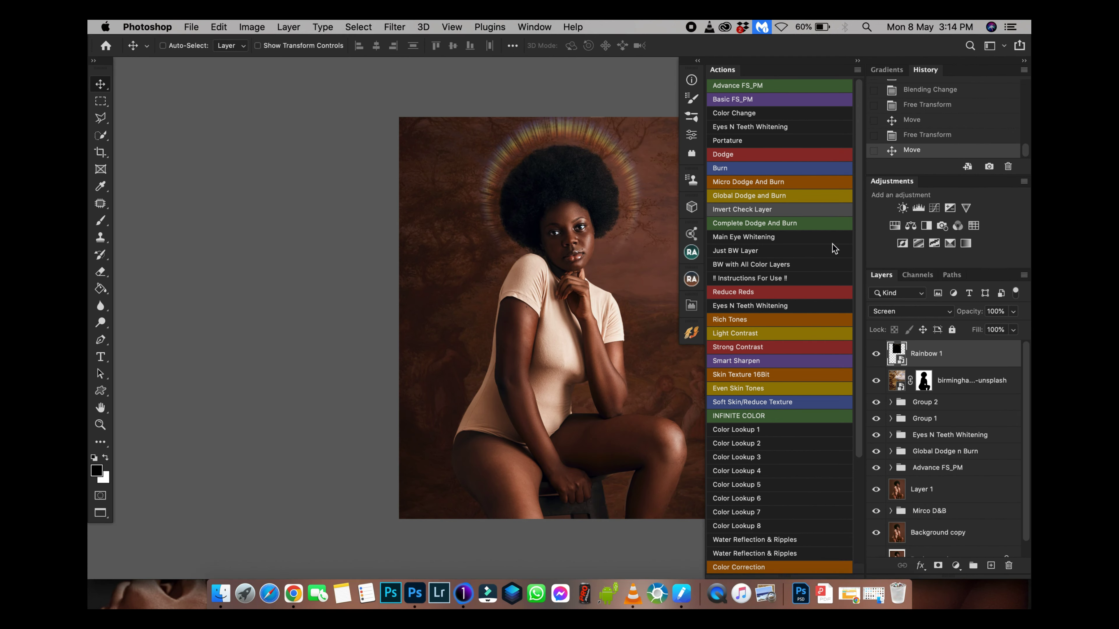
pyautogui.press('f')
pyautogui.press('super+minus')
pyautogui.press('super+equal')
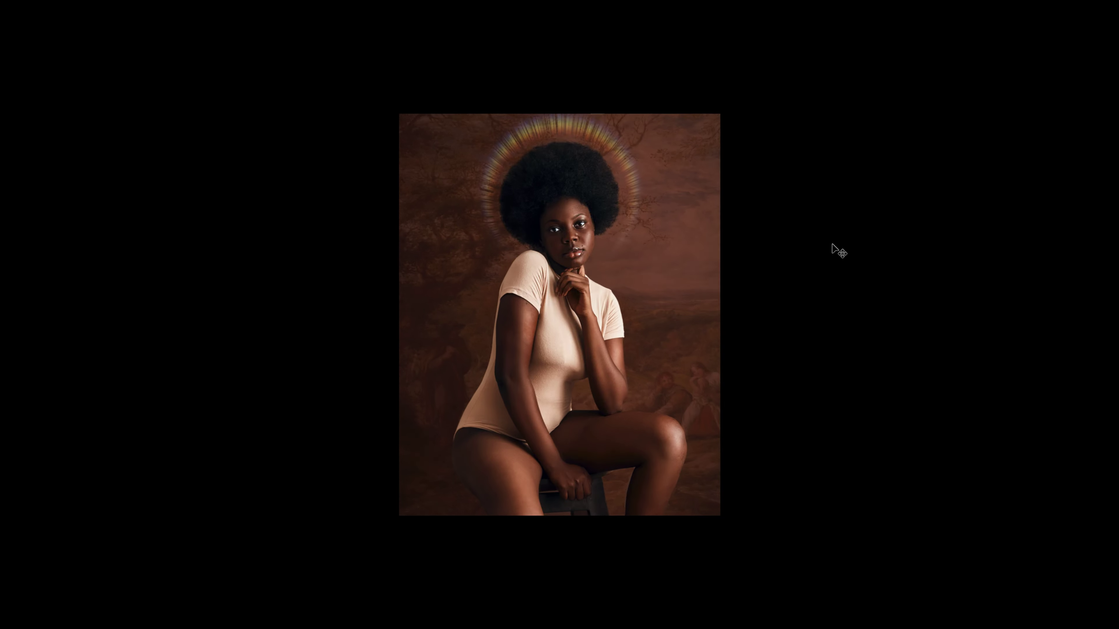
pyautogui.press('super+equal')
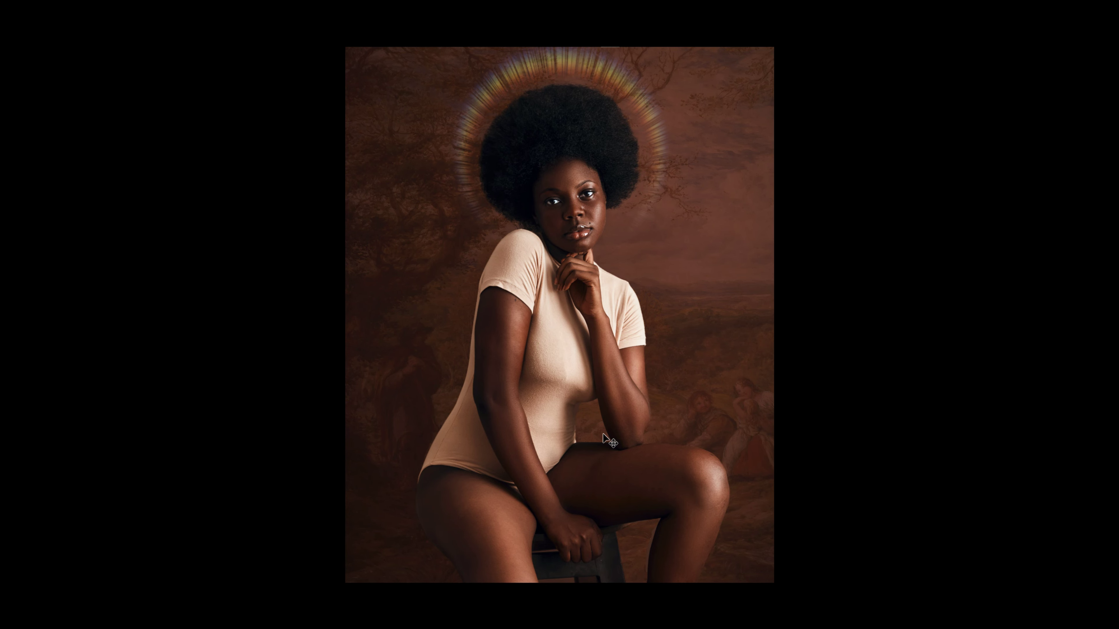
pyautogui.press('super+equal')
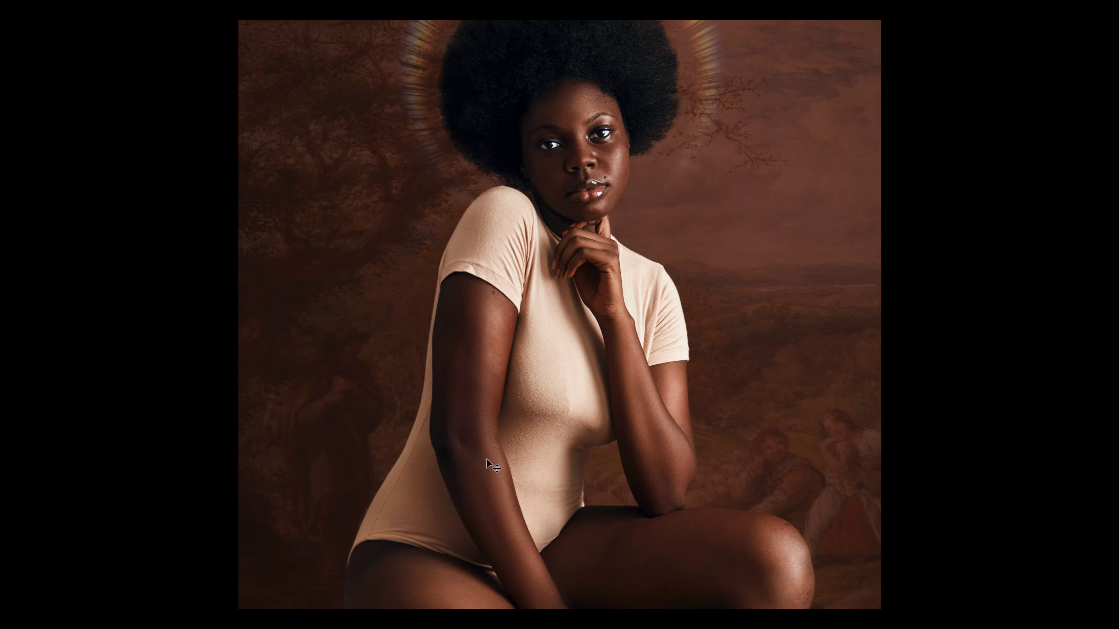
pyautogui.press('super+minus')
pyautogui.press('super+minus')
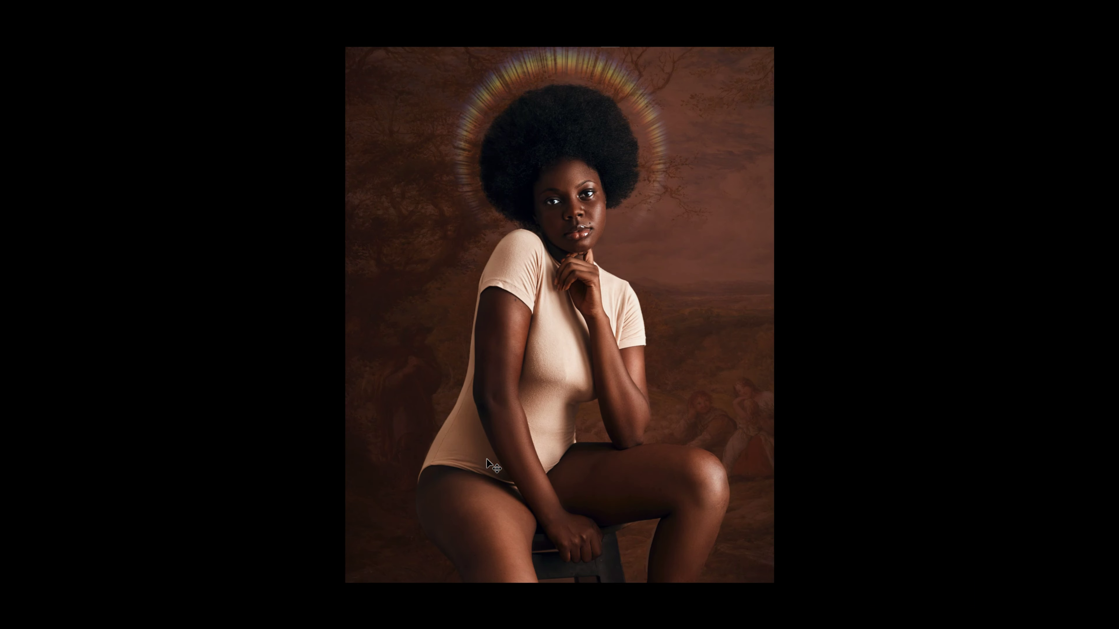
pyautogui.press('super+equal')
pyautogui.press('super+equal')
pyautogui.press('super+minus')
pyautogui.press('super+minus')
pyautogui.press('super+minus')
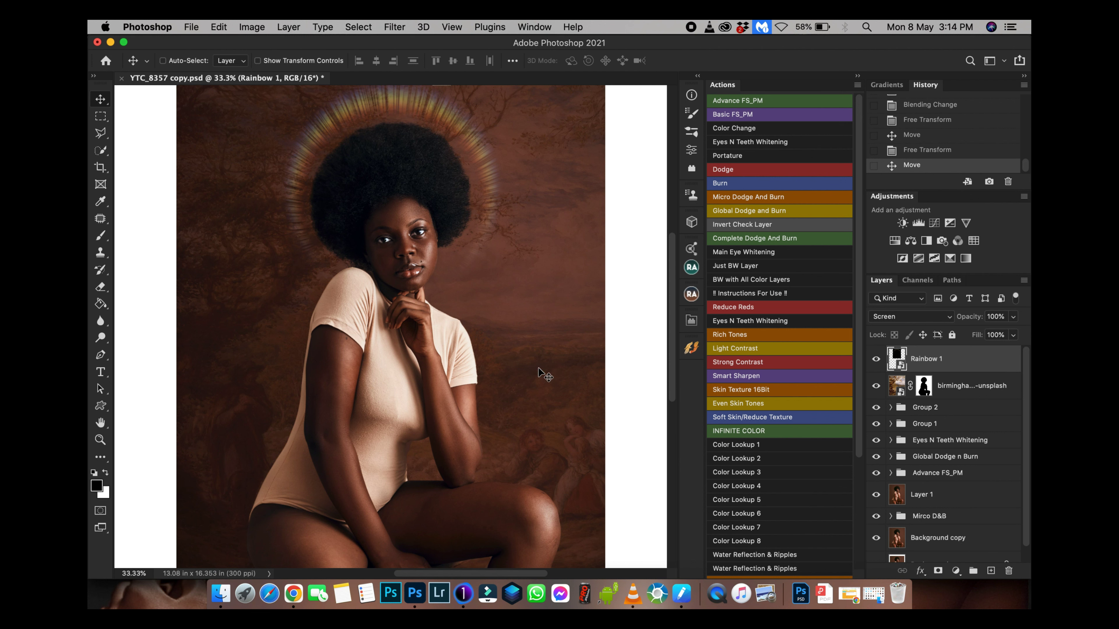
pyautogui.press('super+minus')
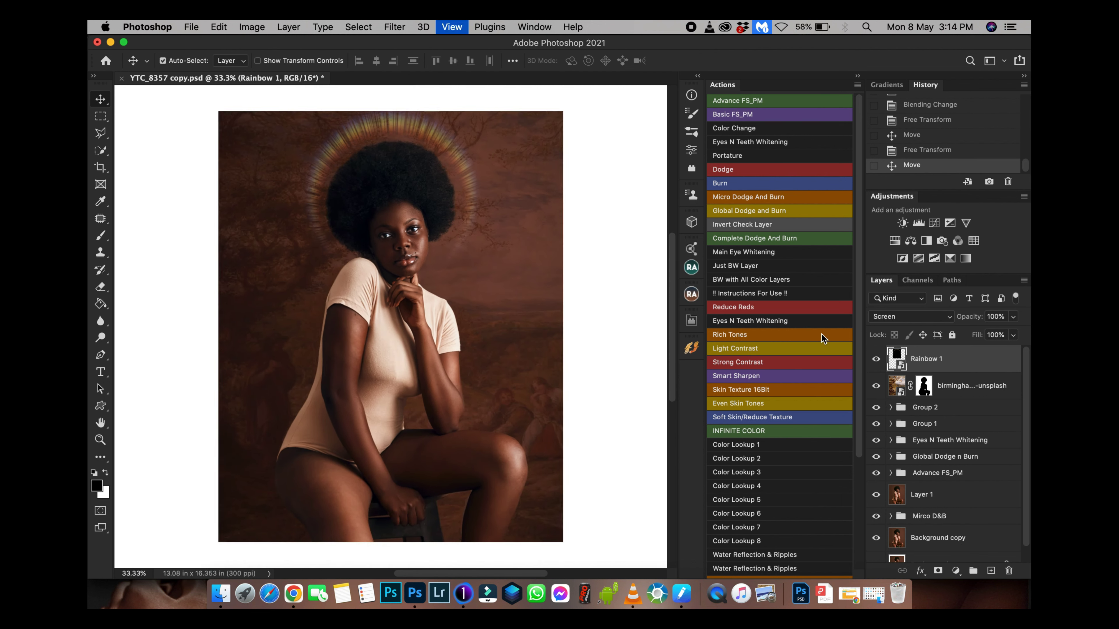
# Group the Rainbow 1 and painting layers together.
pyautogui.moveTo(897, 378); pyautogui.dragTo(946, 379)
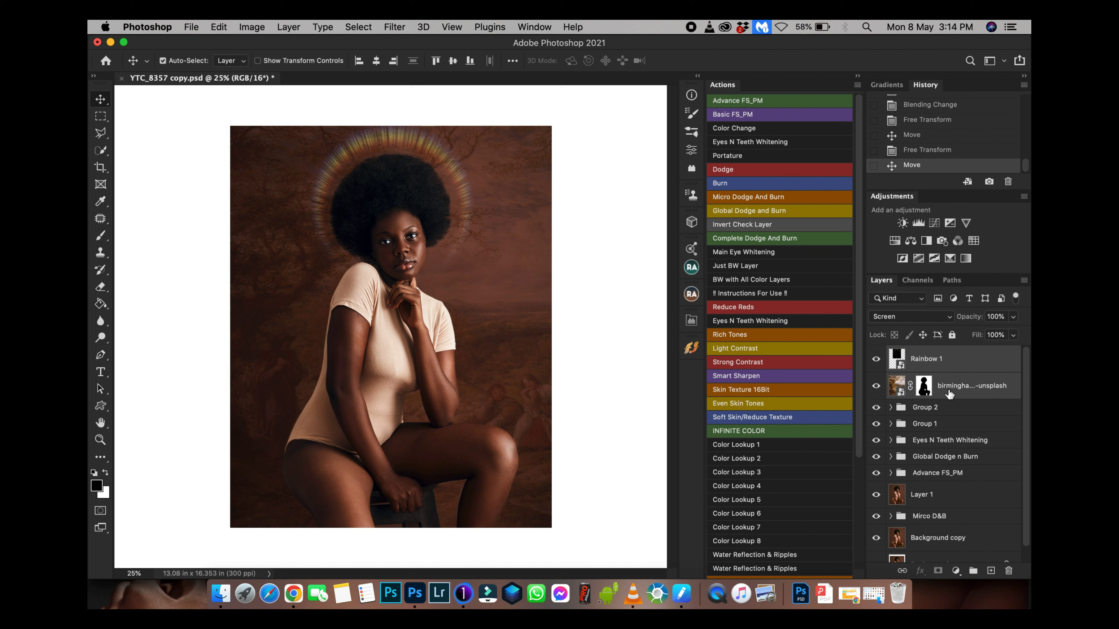
pyautogui.press('super+g')
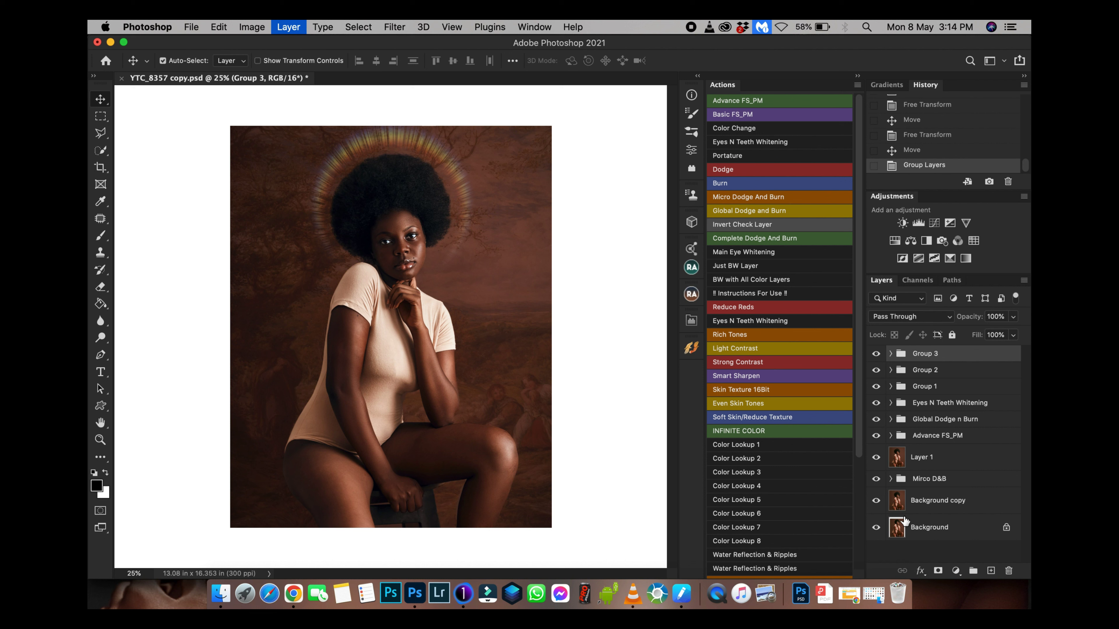
# Compare the edit with the original Background layer shown alone, and save the document with all layers visible.
pyautogui.press('alt+super+comma')
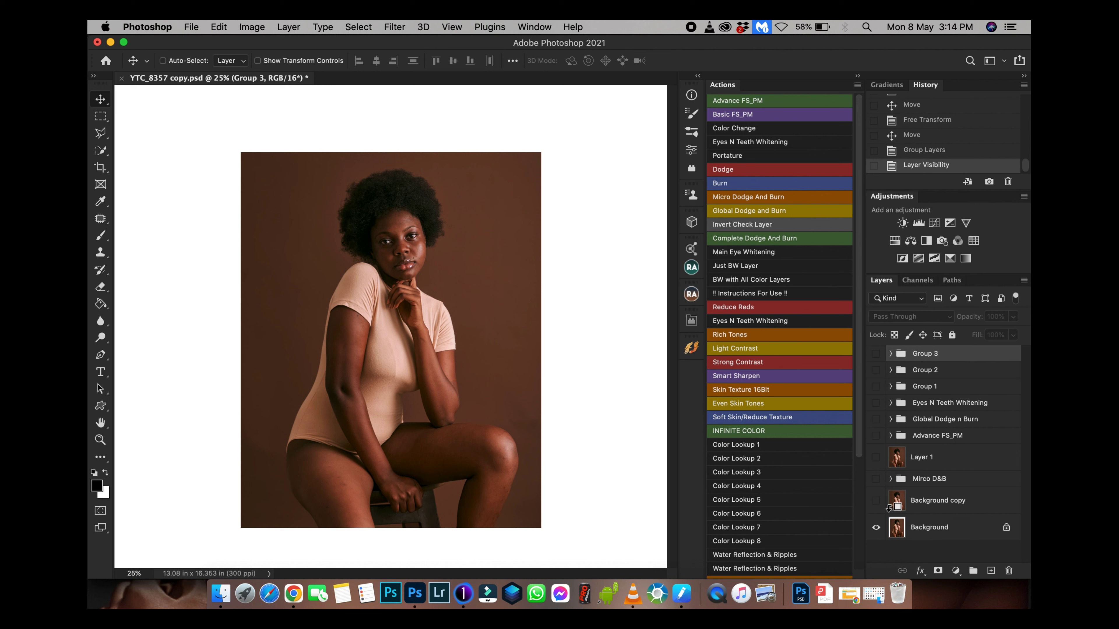
pyautogui.keyDown('alt'); pyautogui.click(873, 530); pyautogui.keyUp('alt')
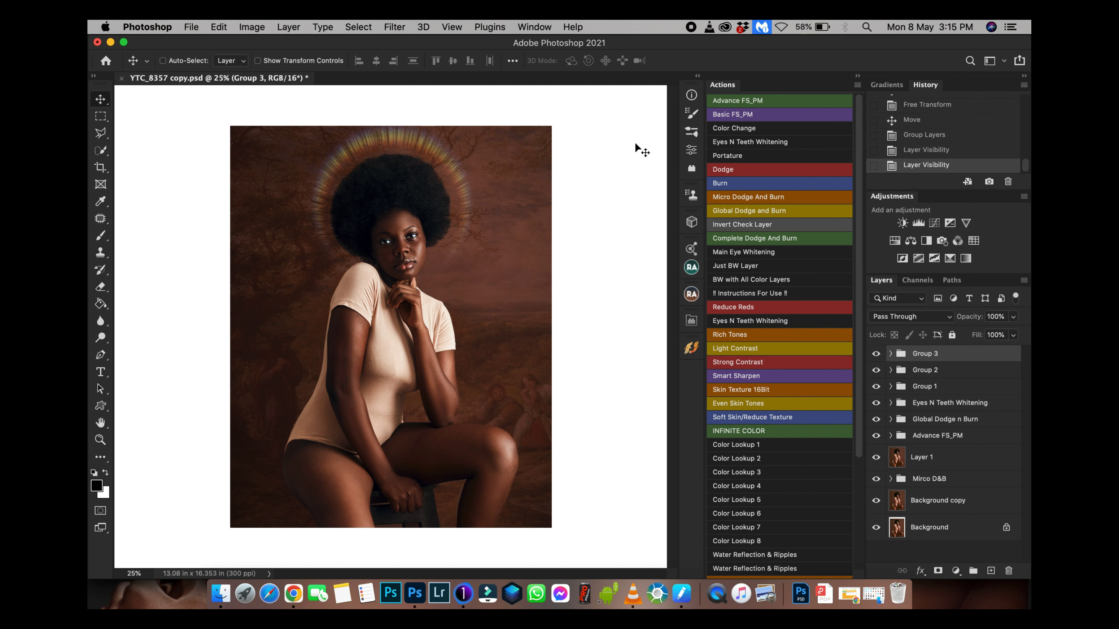
pyautogui.press('super')
pyautogui.press('super+s')
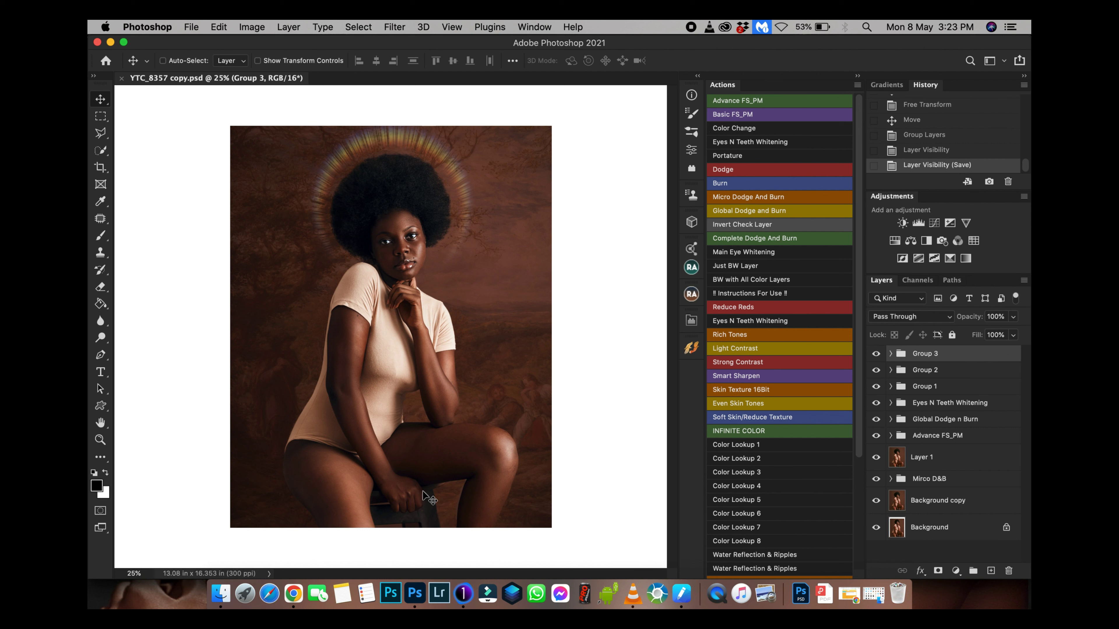
# Switch to Capture One and compare YTC_8357 copy.NEF and YTC_8357 copy.psd side by side.
pyautogui.click(463, 593)
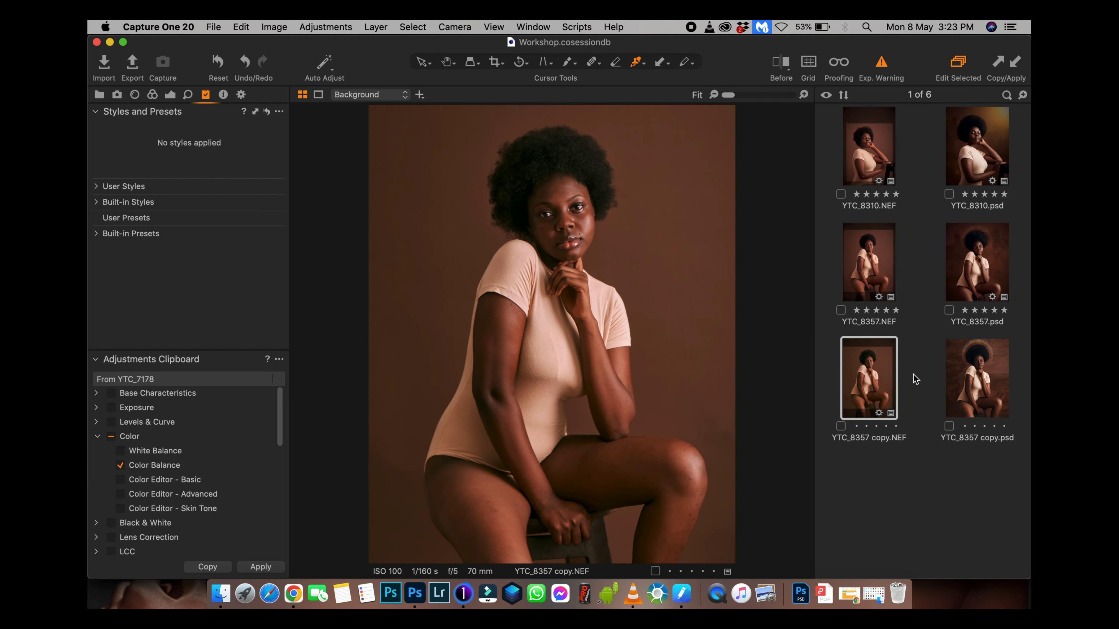
pyautogui.keyDown('super'); pyautogui.click(972, 387); pyautogui.keyUp('super')
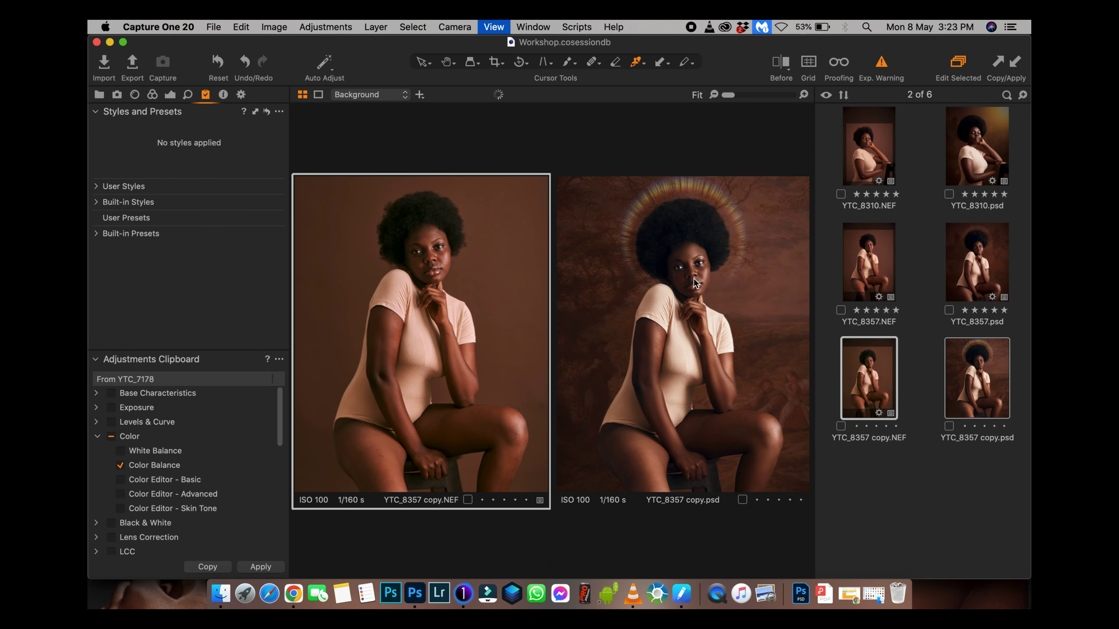
pyautogui.press('ctrl+super+f')
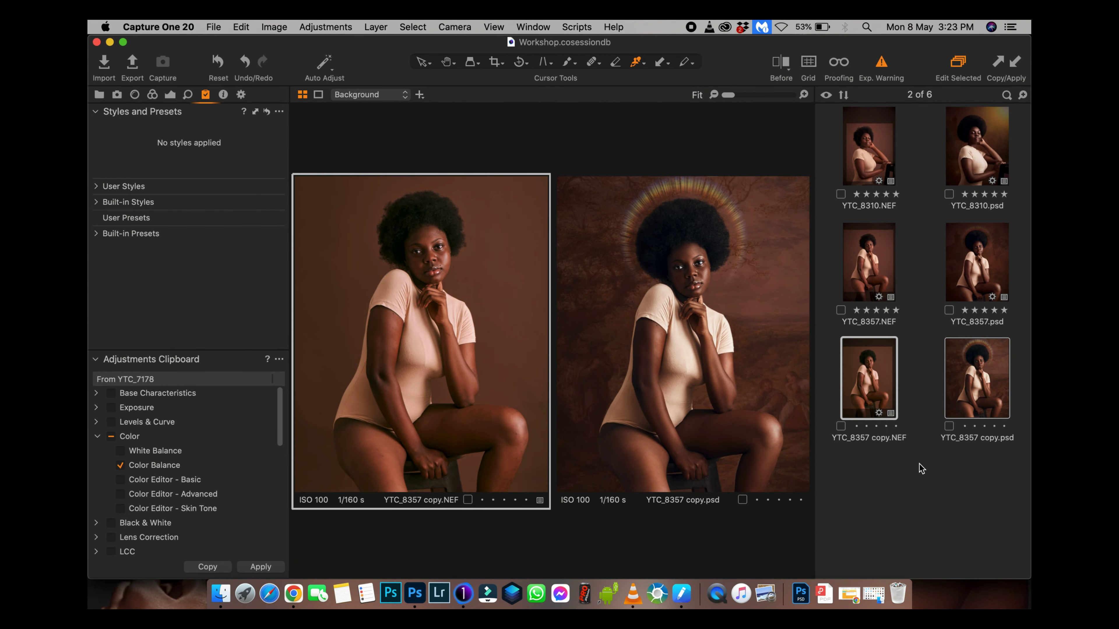
# Select only YTC_8357 copy.psd and apply an Elliptic on Crop vignette with an amount of -0.76.
pyautogui.click(950, 451)
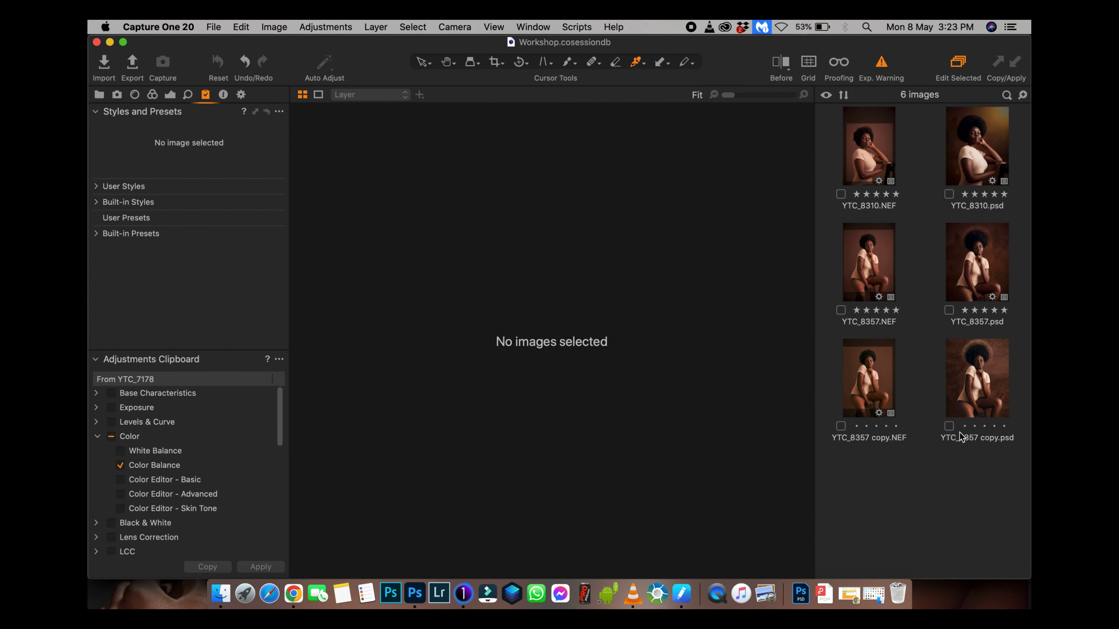
pyautogui.click(967, 403)
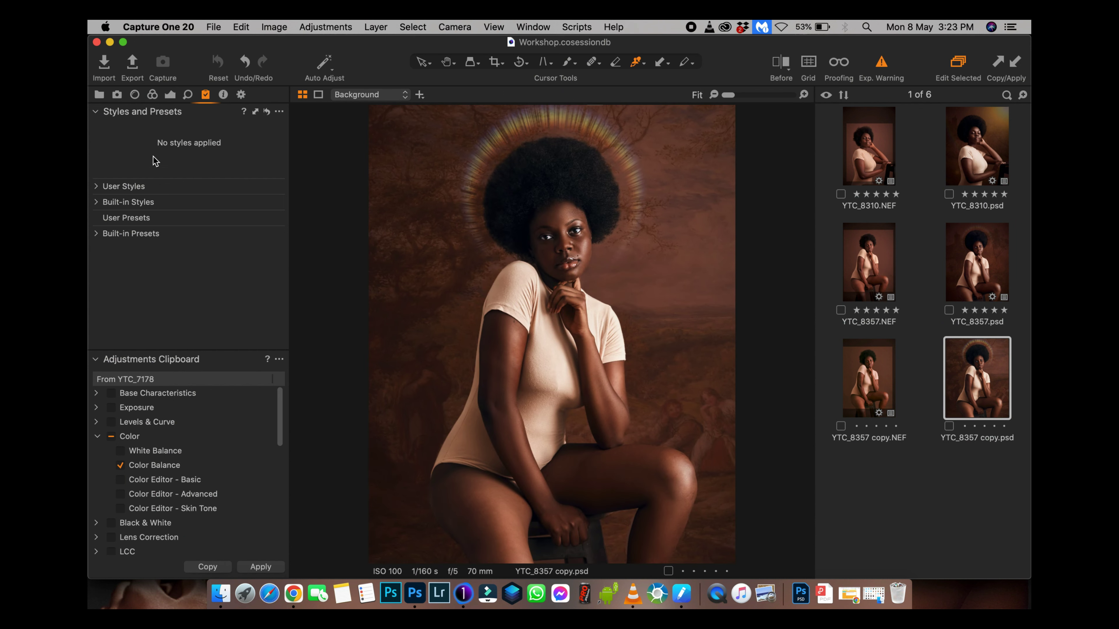
pyautogui.click(171, 95)
pyautogui.scroll(-10, 225, 485)
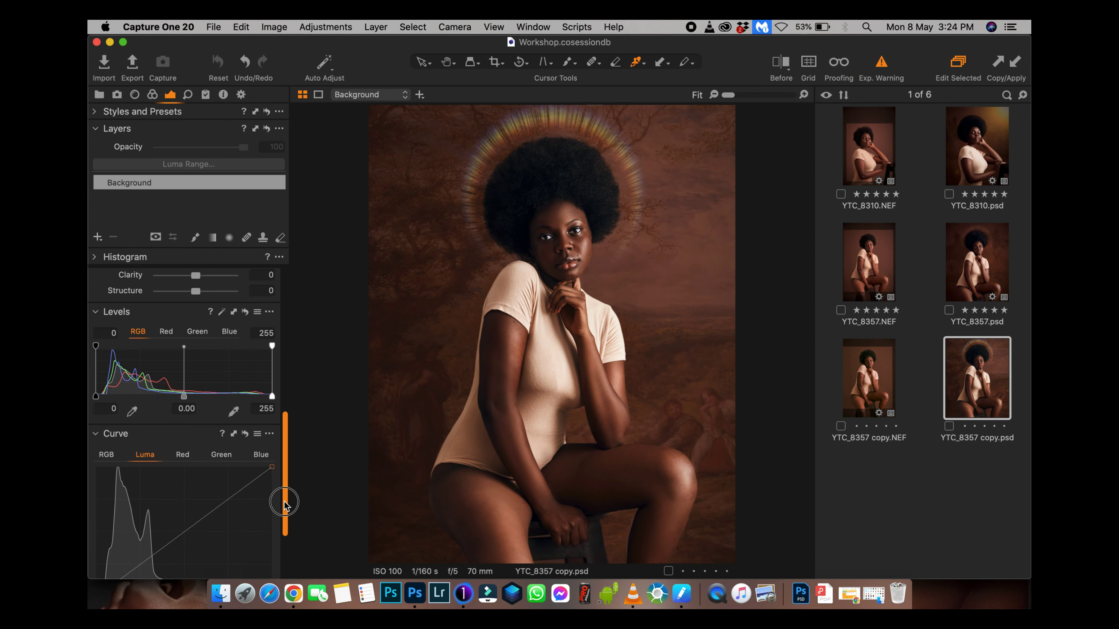
pyautogui.moveTo(195, 555); pyautogui.dragTo(187, 563)
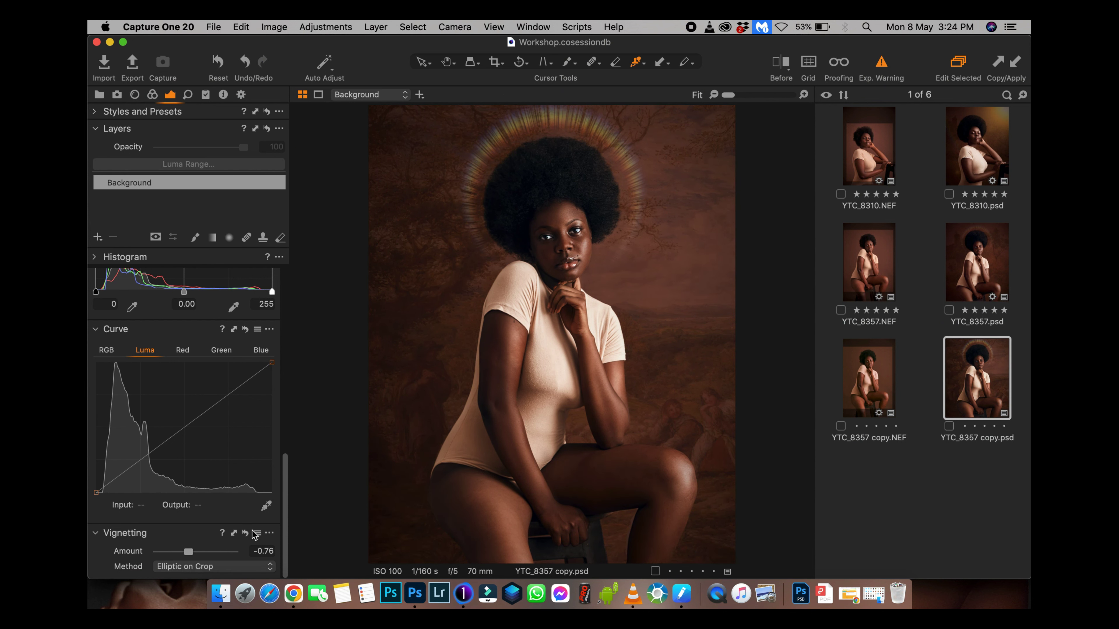
pyautogui.moveTo(285, 472); pyautogui.dragTo(336, 238)
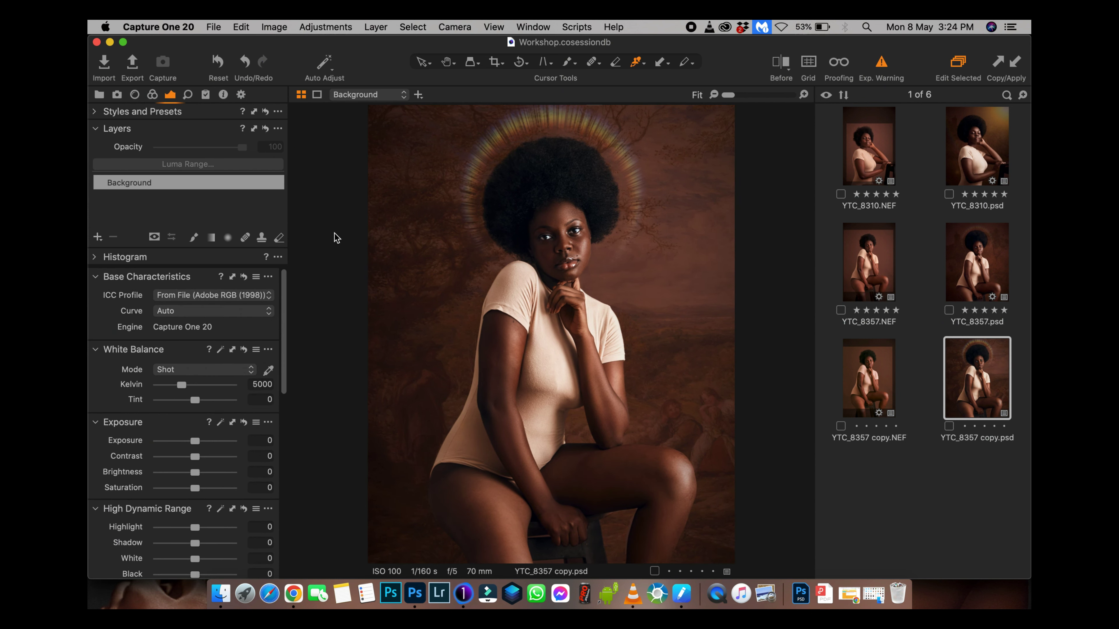
# Try Tabular Grain as the portrait's film grain with a low impact.
pyautogui.click(152, 95)
pyautogui.moveTo(285, 275); pyautogui.dragTo(283, 207)
pyautogui.click(206, 95)
pyautogui.click(188, 95)
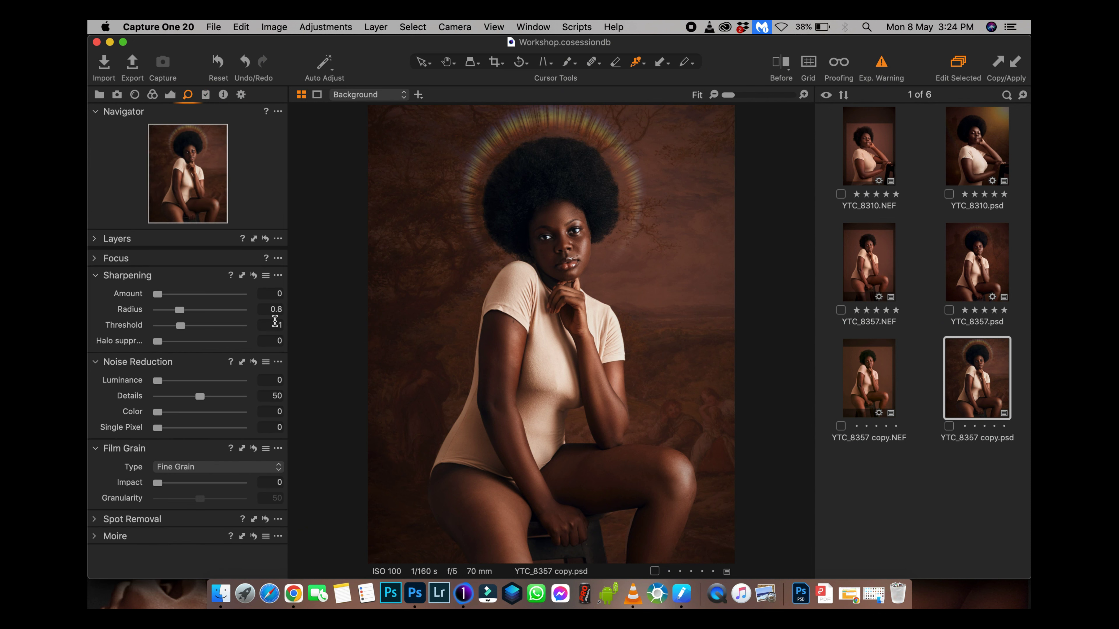
pyautogui.click(218, 466)
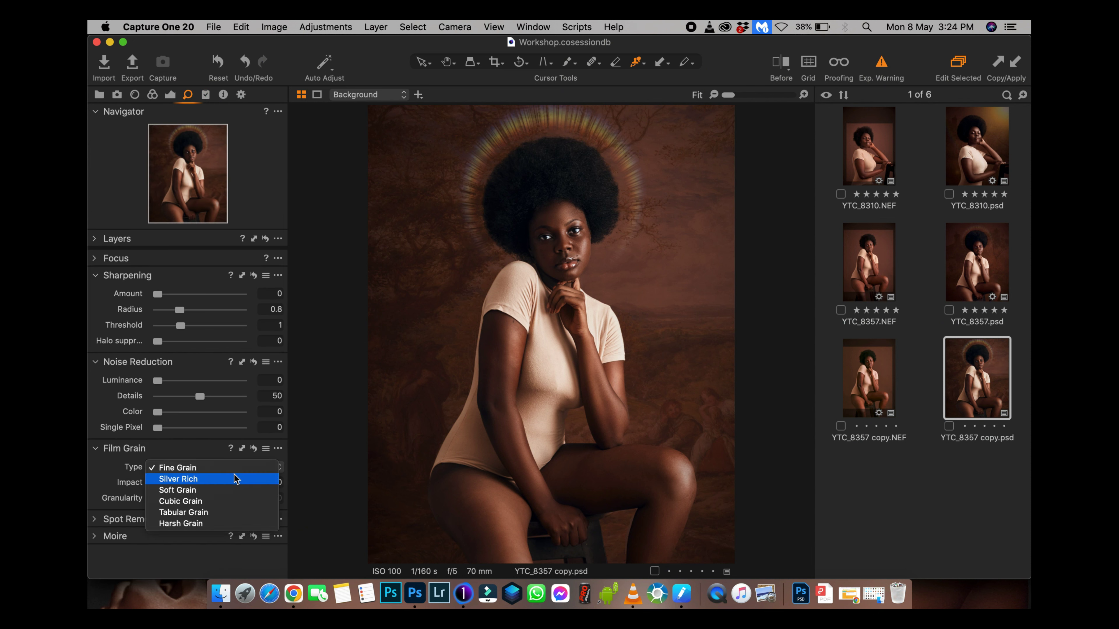
pyautogui.click(225, 513)
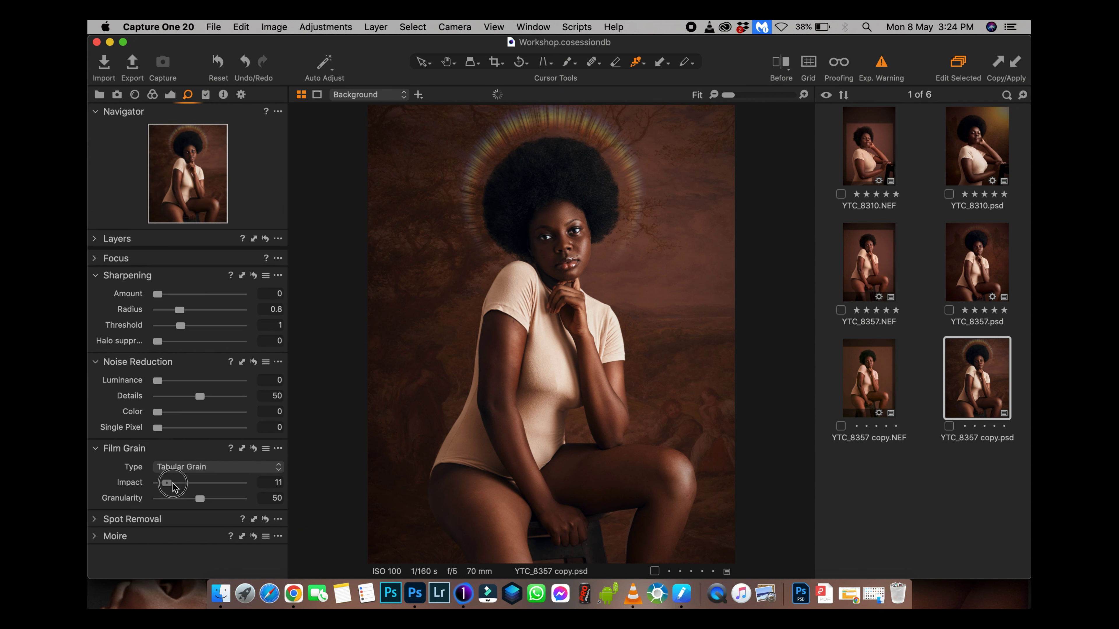
pyautogui.moveTo(158, 482); pyautogui.dragTo(183, 483)
# Switch the film grain type to Fine Grain and set its impact to 60.
pyautogui.click(214, 468)
pyautogui.click(178, 423)
pyautogui.click(263, 476)
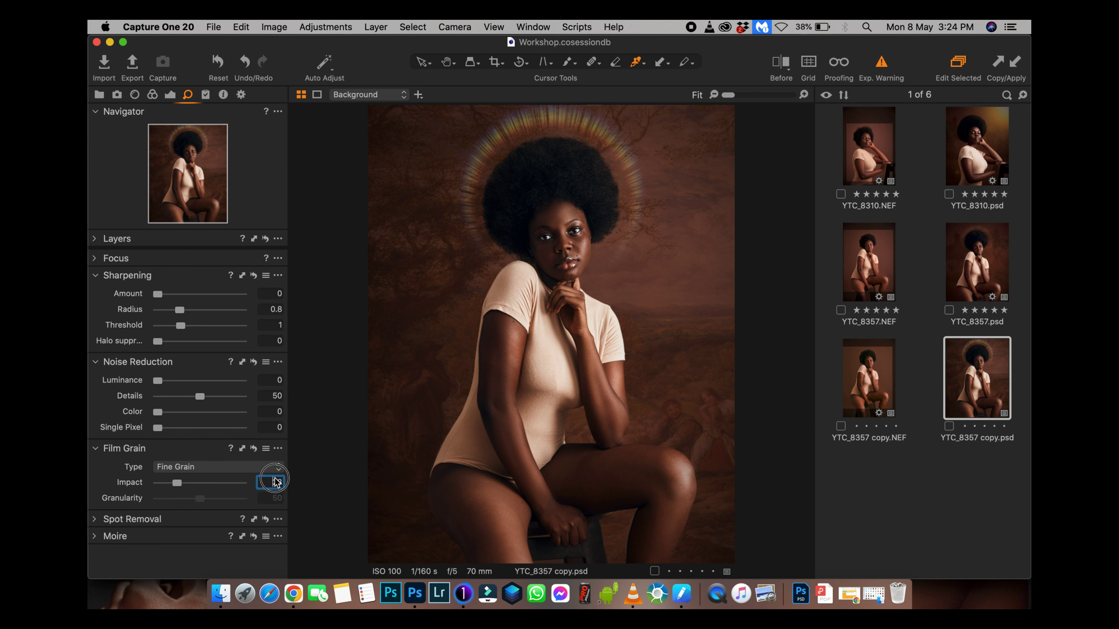
pyautogui.write('60')
pyautogui.press('Return')
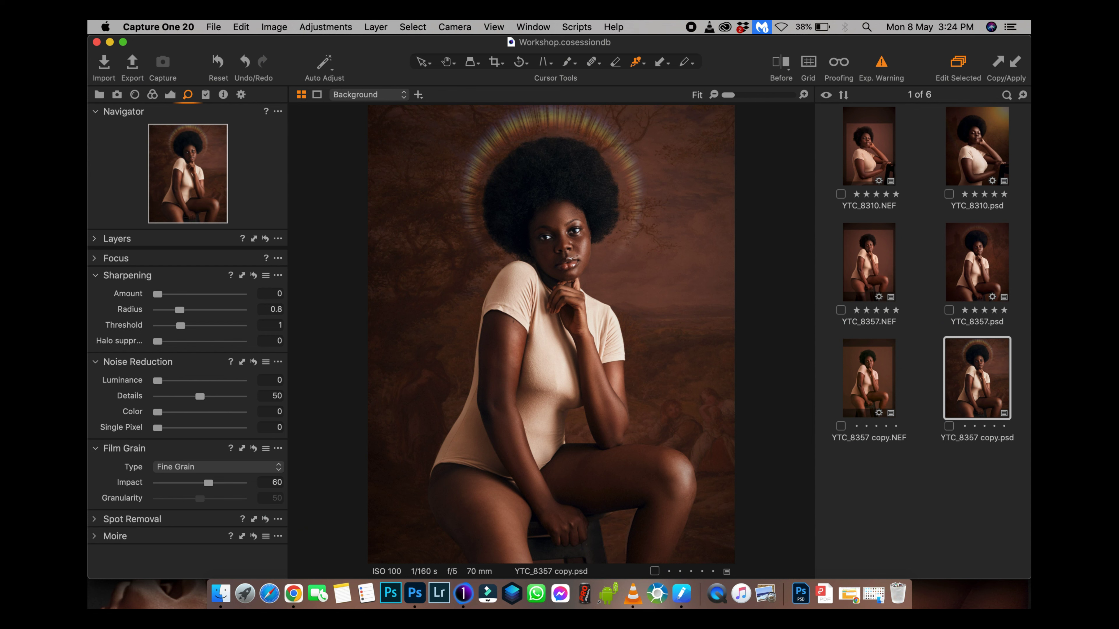
# Examine the portrait full screen and zoomed in on the hand and shirt, checking the grain and vignette.
pyautogui.press('ctrl+super+f')
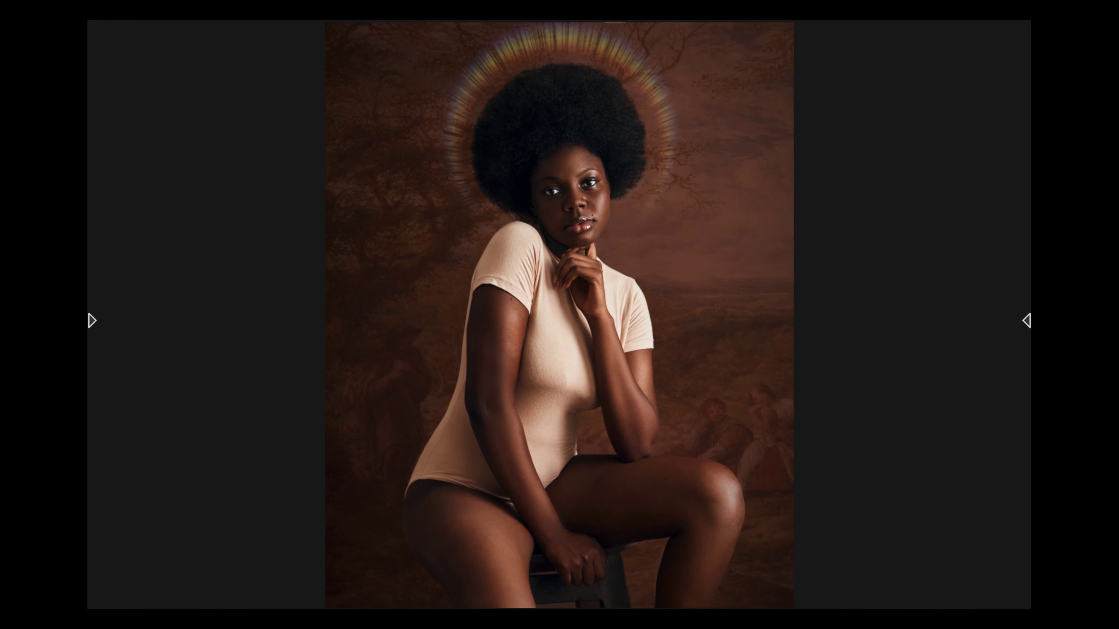
pyautogui.press('super+plus')
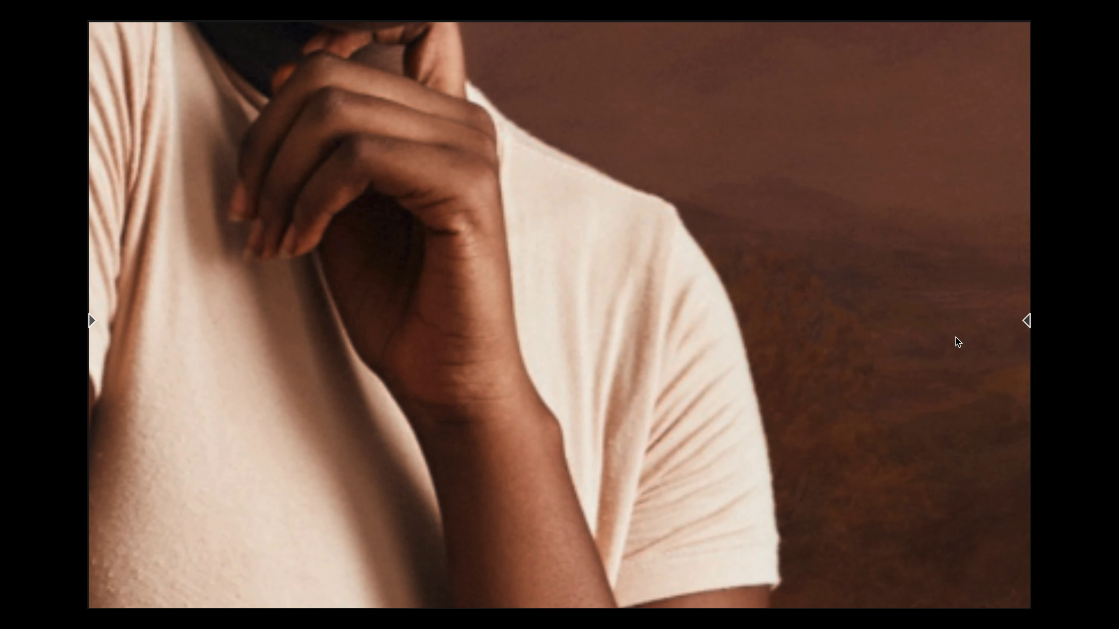
pyautogui.press('super+minus')
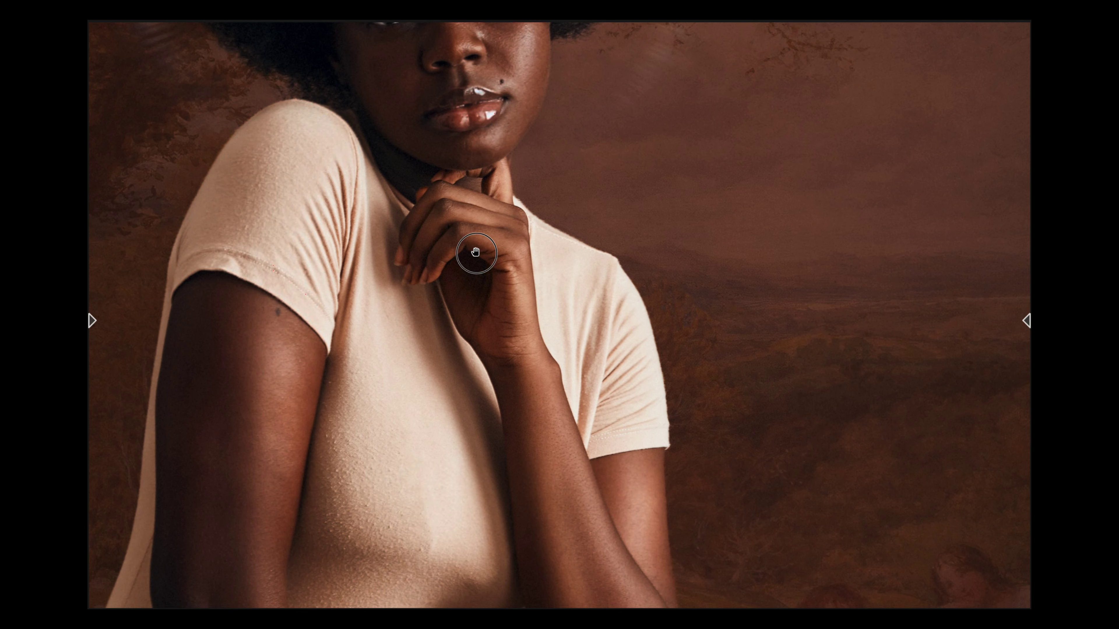
pyautogui.press('super+minus')
pyautogui.press('super+minus')
pyautogui.press('super+minus')
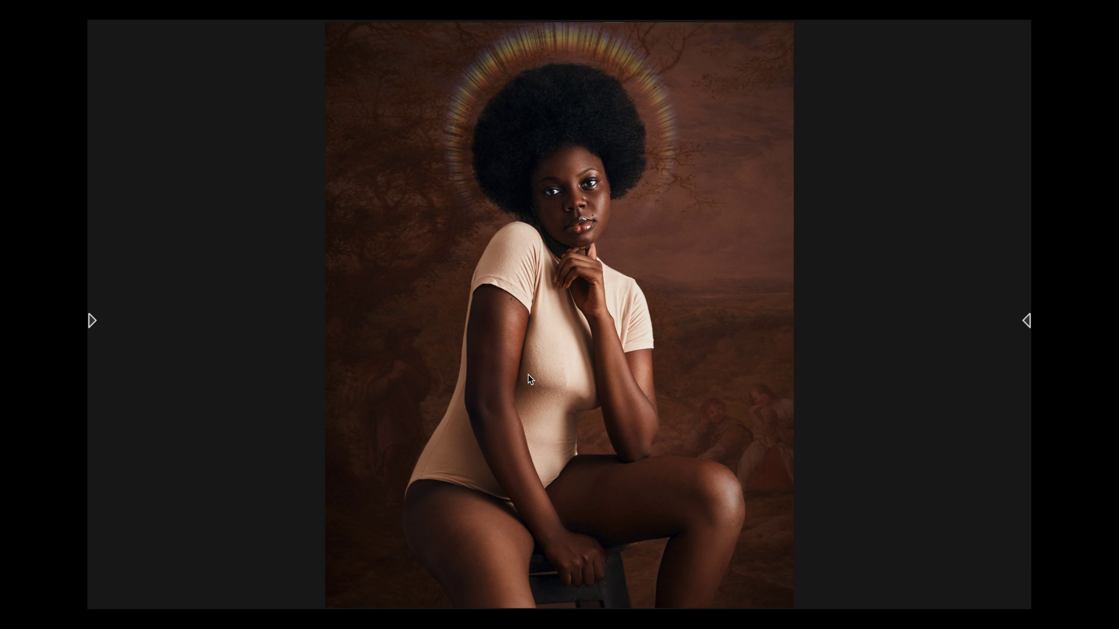
pyautogui.press('Escape')
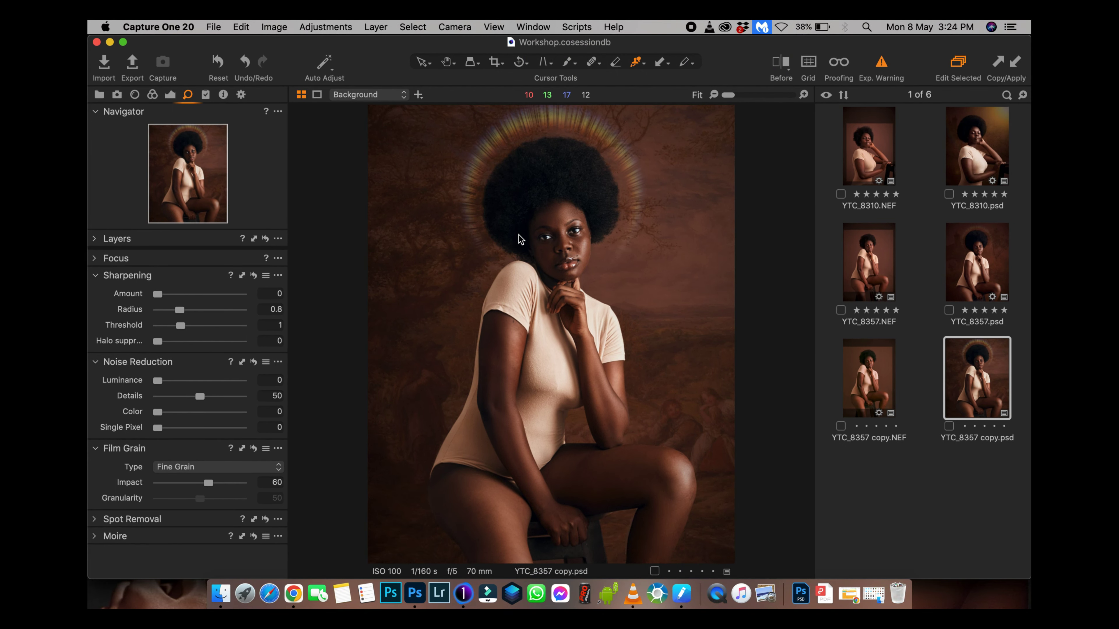
pyautogui.press('ctrl+super+f')
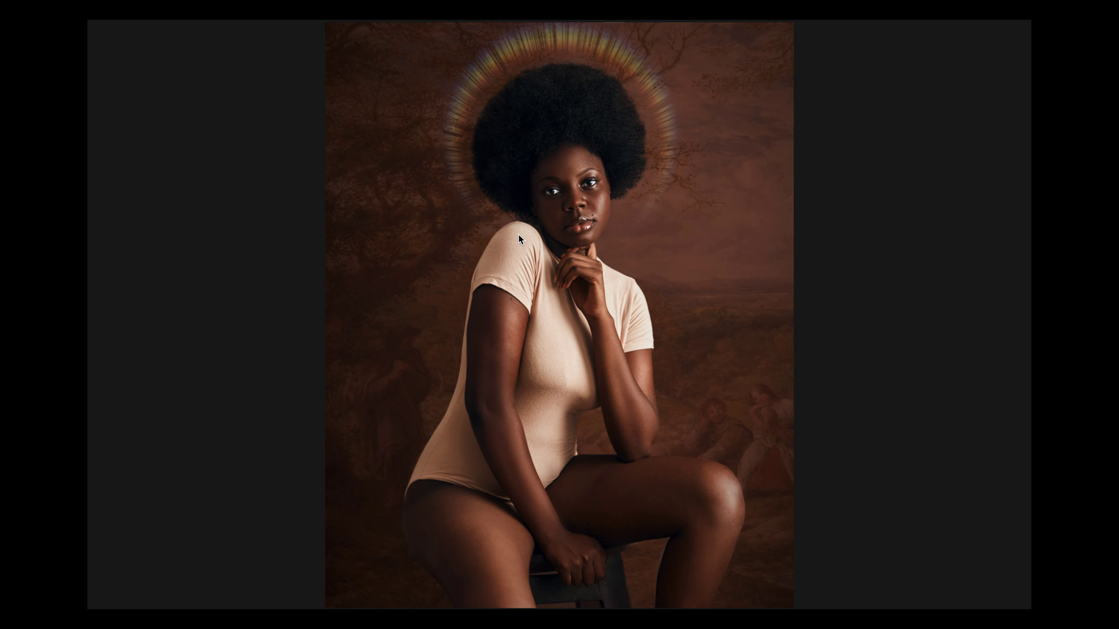
pyautogui.press('ctrl+super+f')
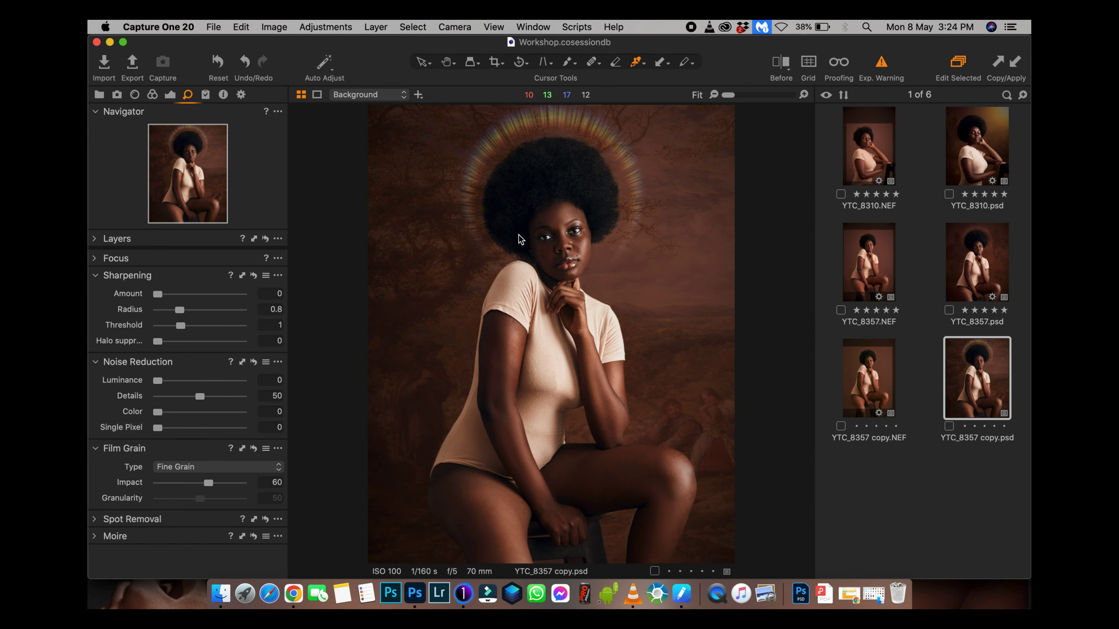